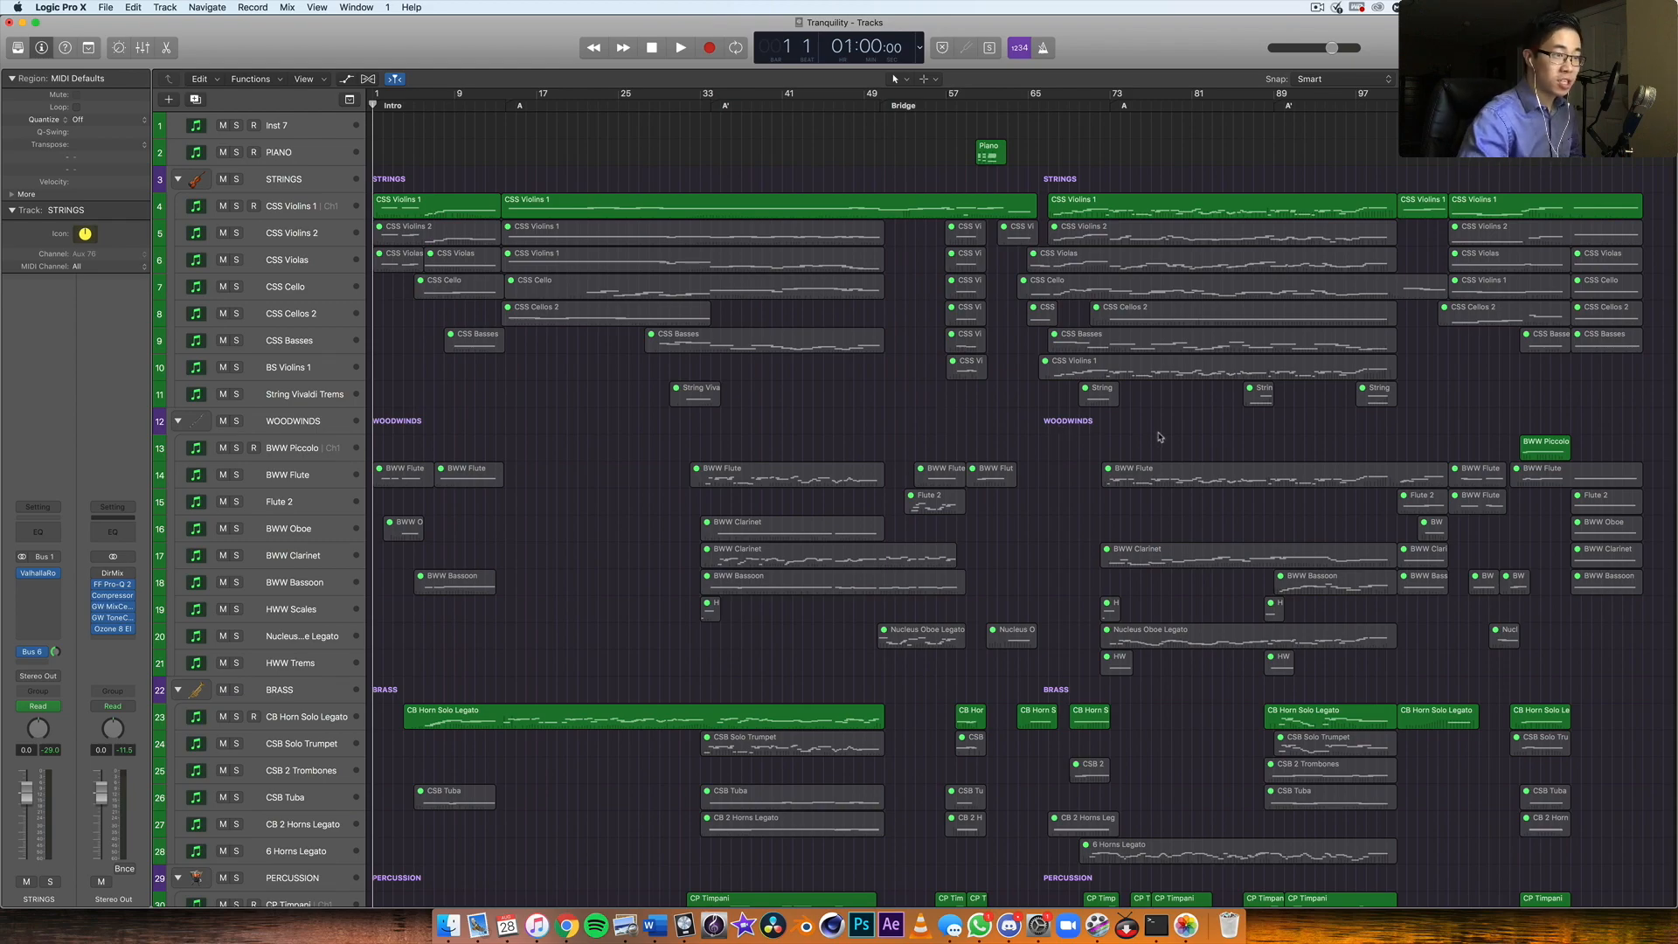
Step: Look over the whole arrangement, from the MIDI instrument tracks down to the bounced audio tracks
{"action": "scroll", "coordinate": [1159, 437], "scroll_direction": "down", "scroll_amount": 6}
{"action": "scroll", "coordinate": [1159, 437], "scroll_direction": "down", "scroll_amount": 8}
{"action": "scroll", "coordinate": [1159, 437], "scroll_direction": "up", "scroll_amount": 13}
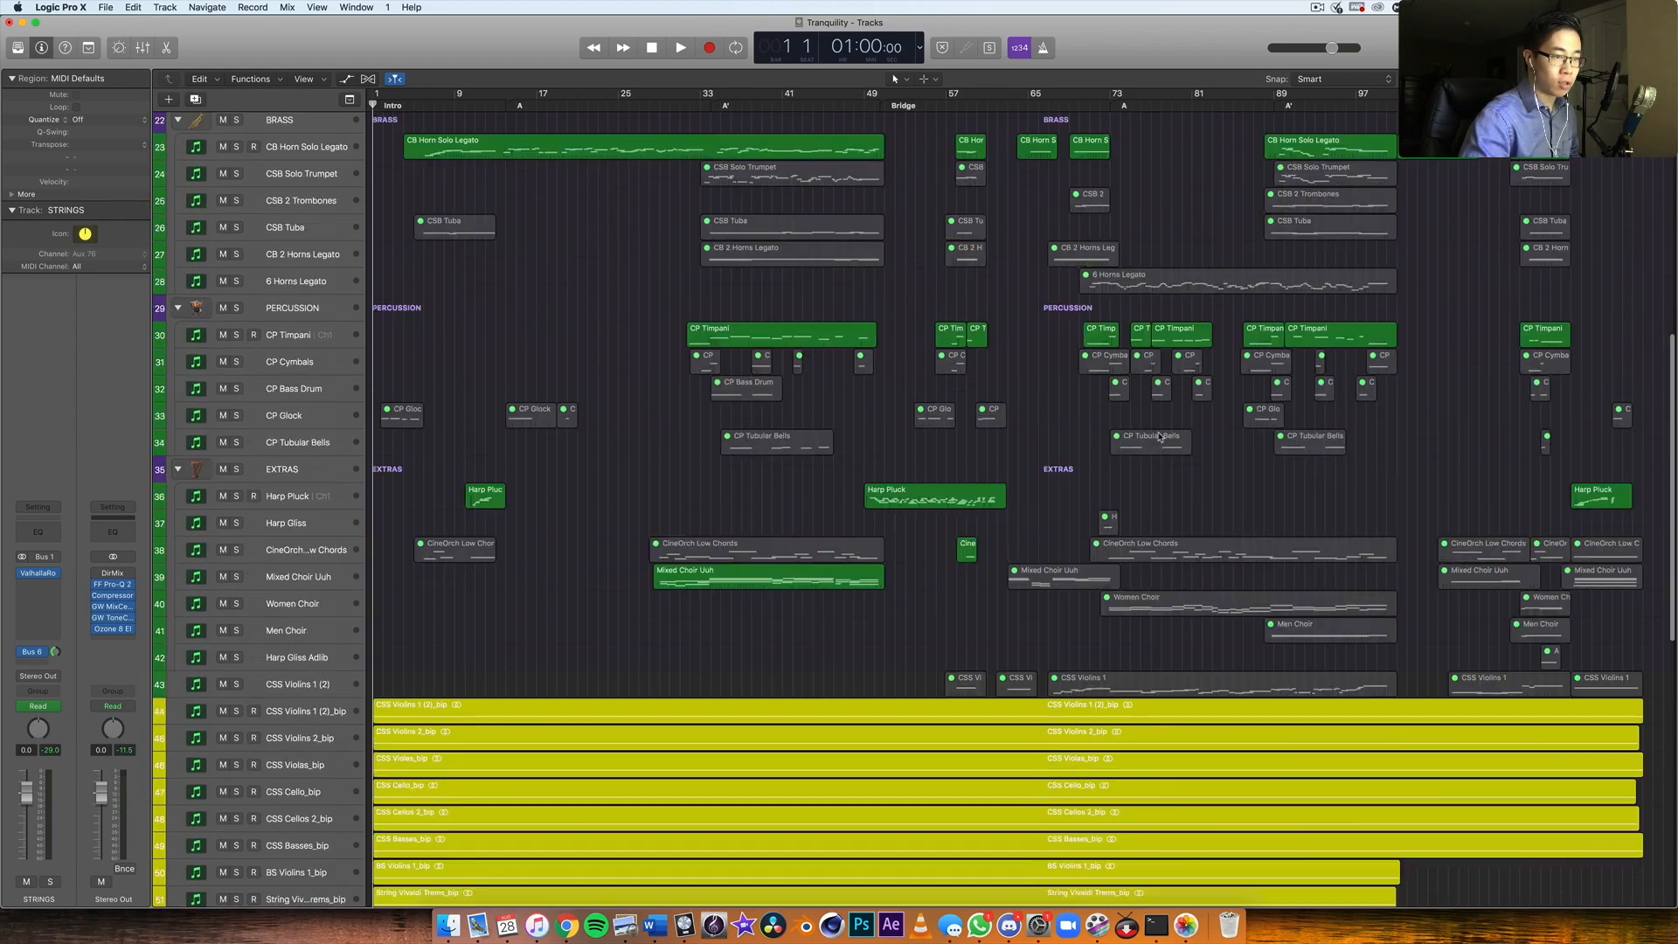
{"action": "scroll", "coordinate": [1158, 437], "scroll_direction": "up", "scroll_amount": 2}
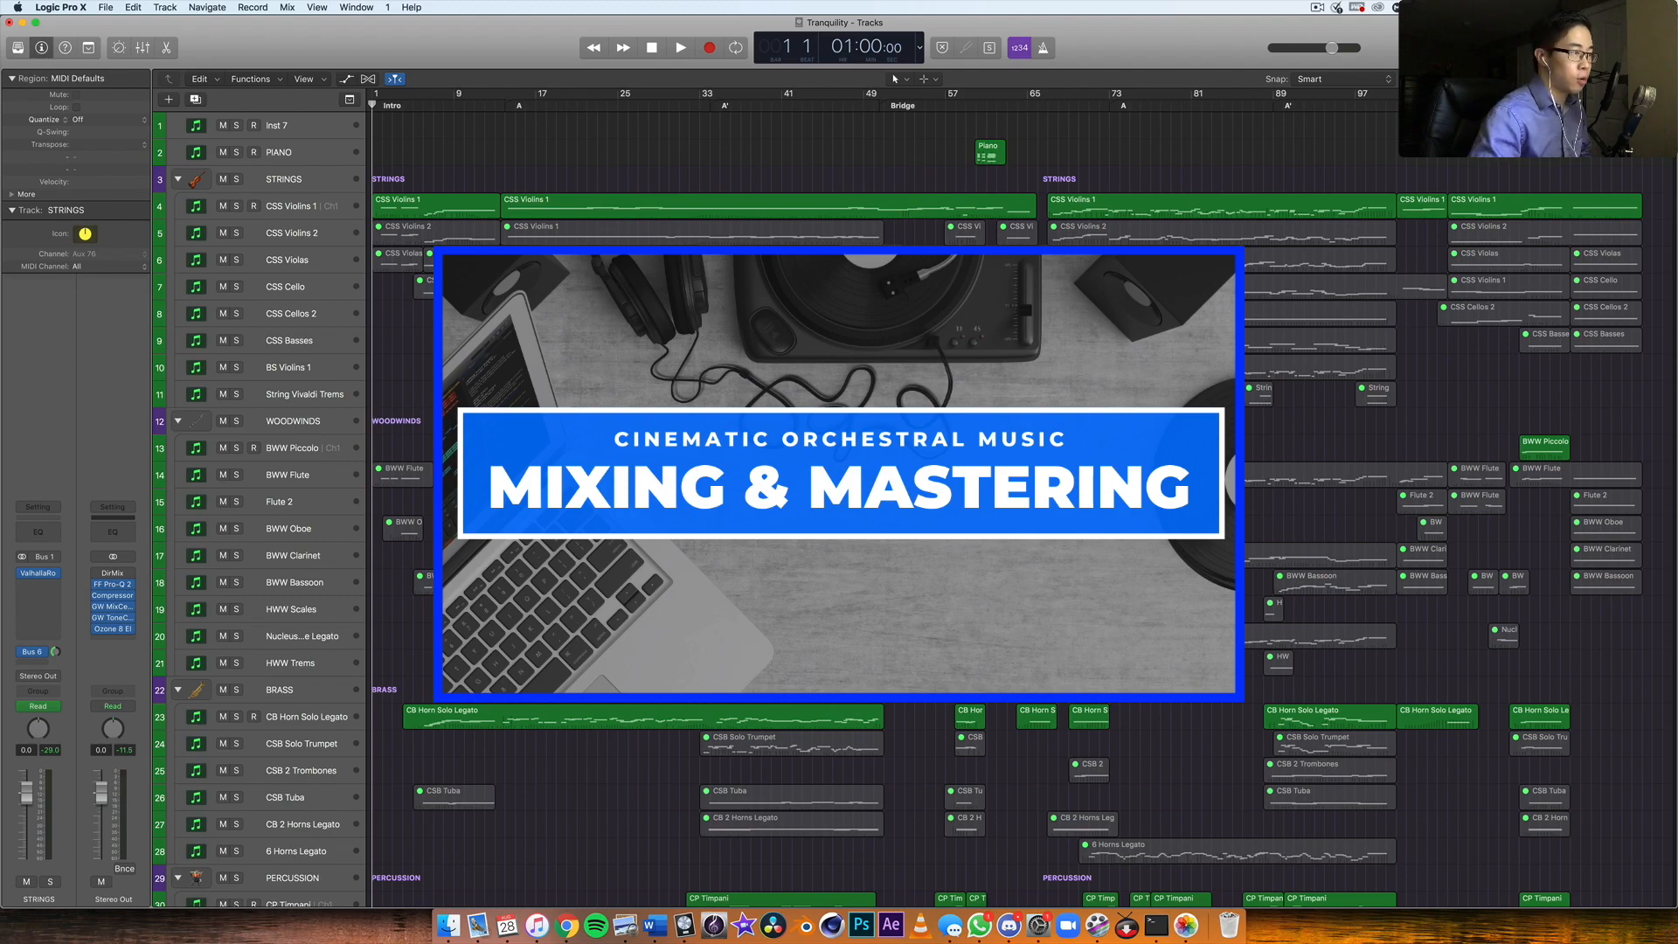
{"action": "scroll", "coordinate": [1055, 400], "scroll_direction": "down", "scroll_amount": 15}
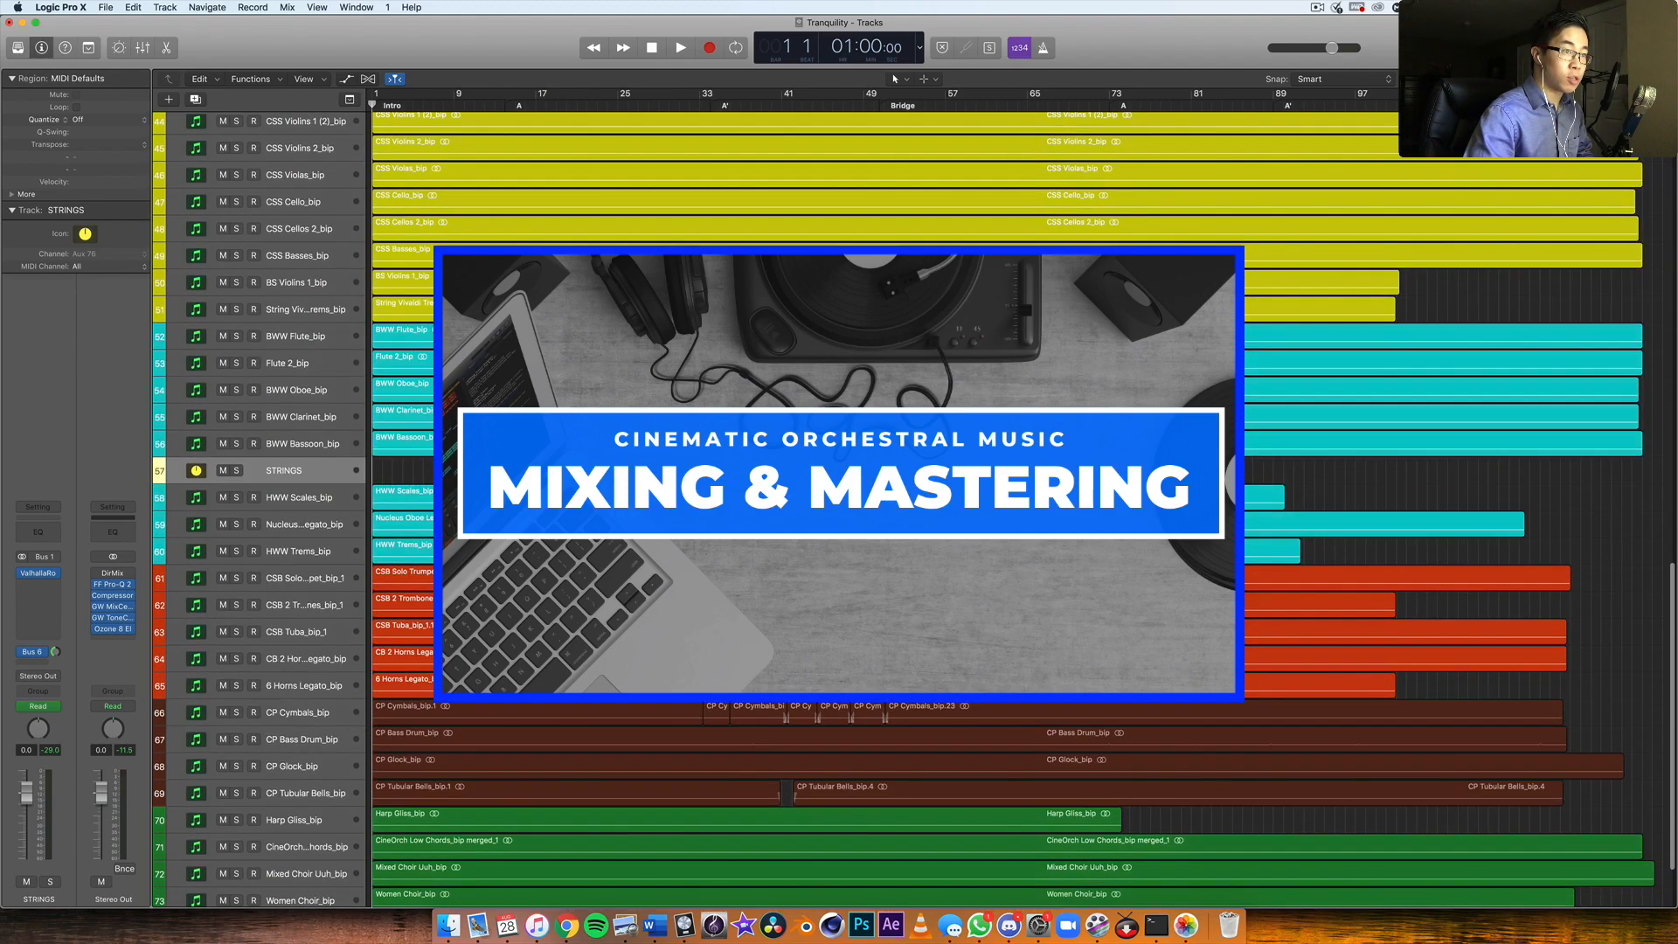
{"action": "scroll", "coordinate": [896, 259], "scroll_direction": "up", "scroll_amount": 15}
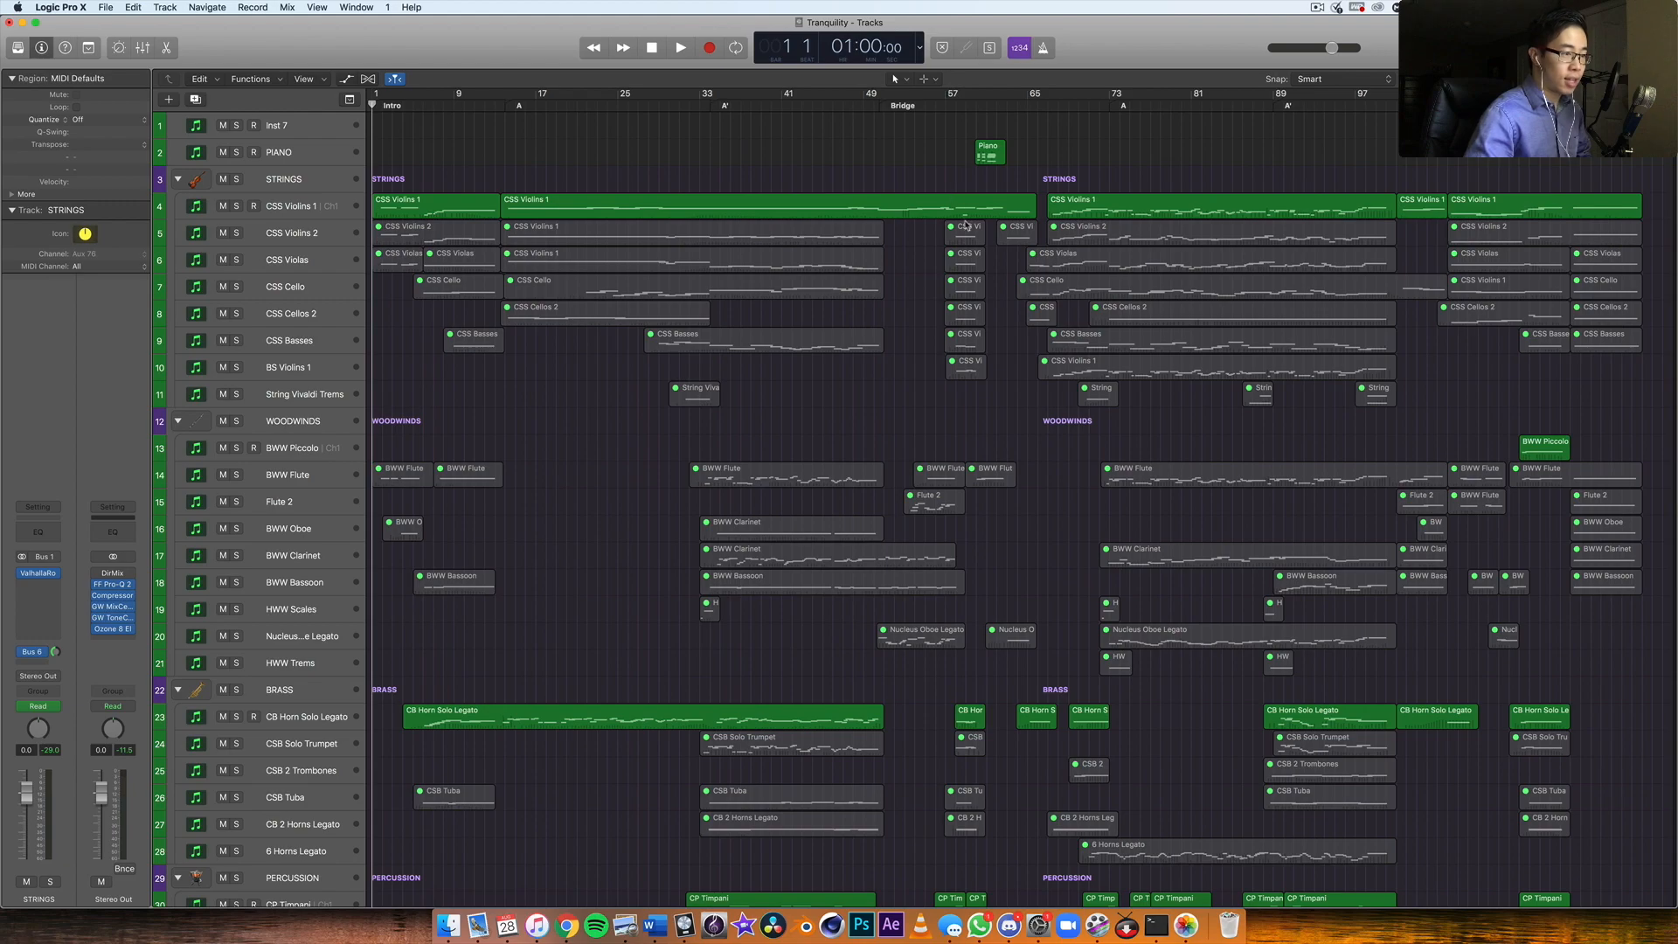
{"action": "scroll", "coordinate": [965, 225], "scroll_direction": "down", "scroll_amount": 20}
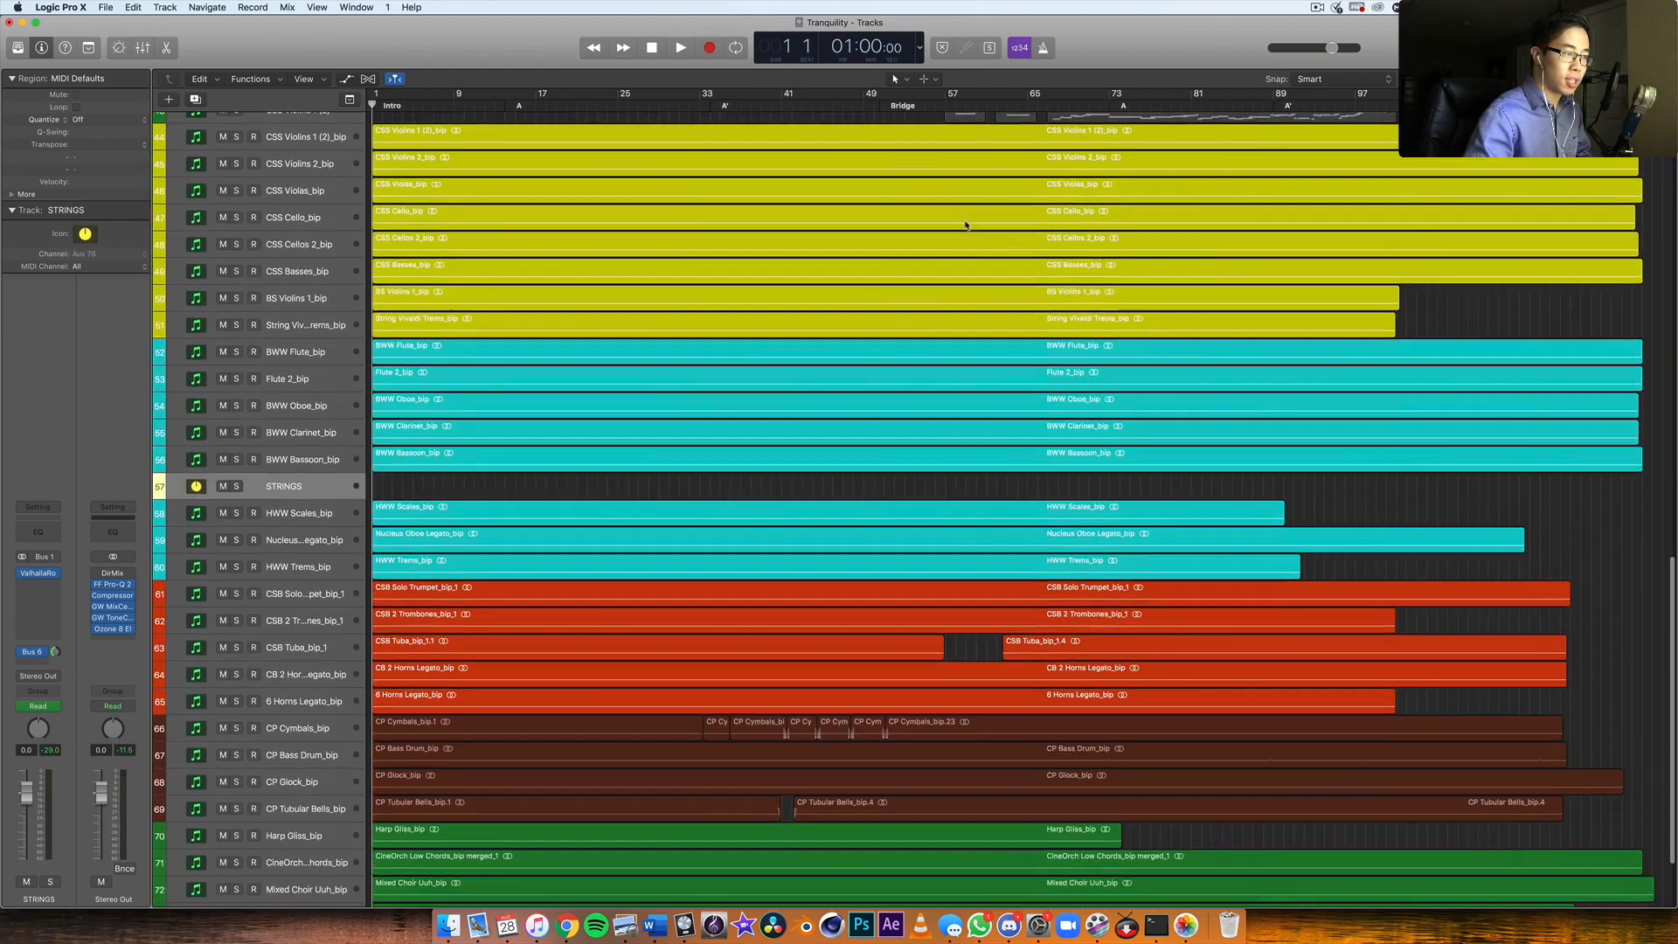
{"action": "scroll", "coordinate": [966, 226], "scroll_direction": "down", "scroll_amount": 3}
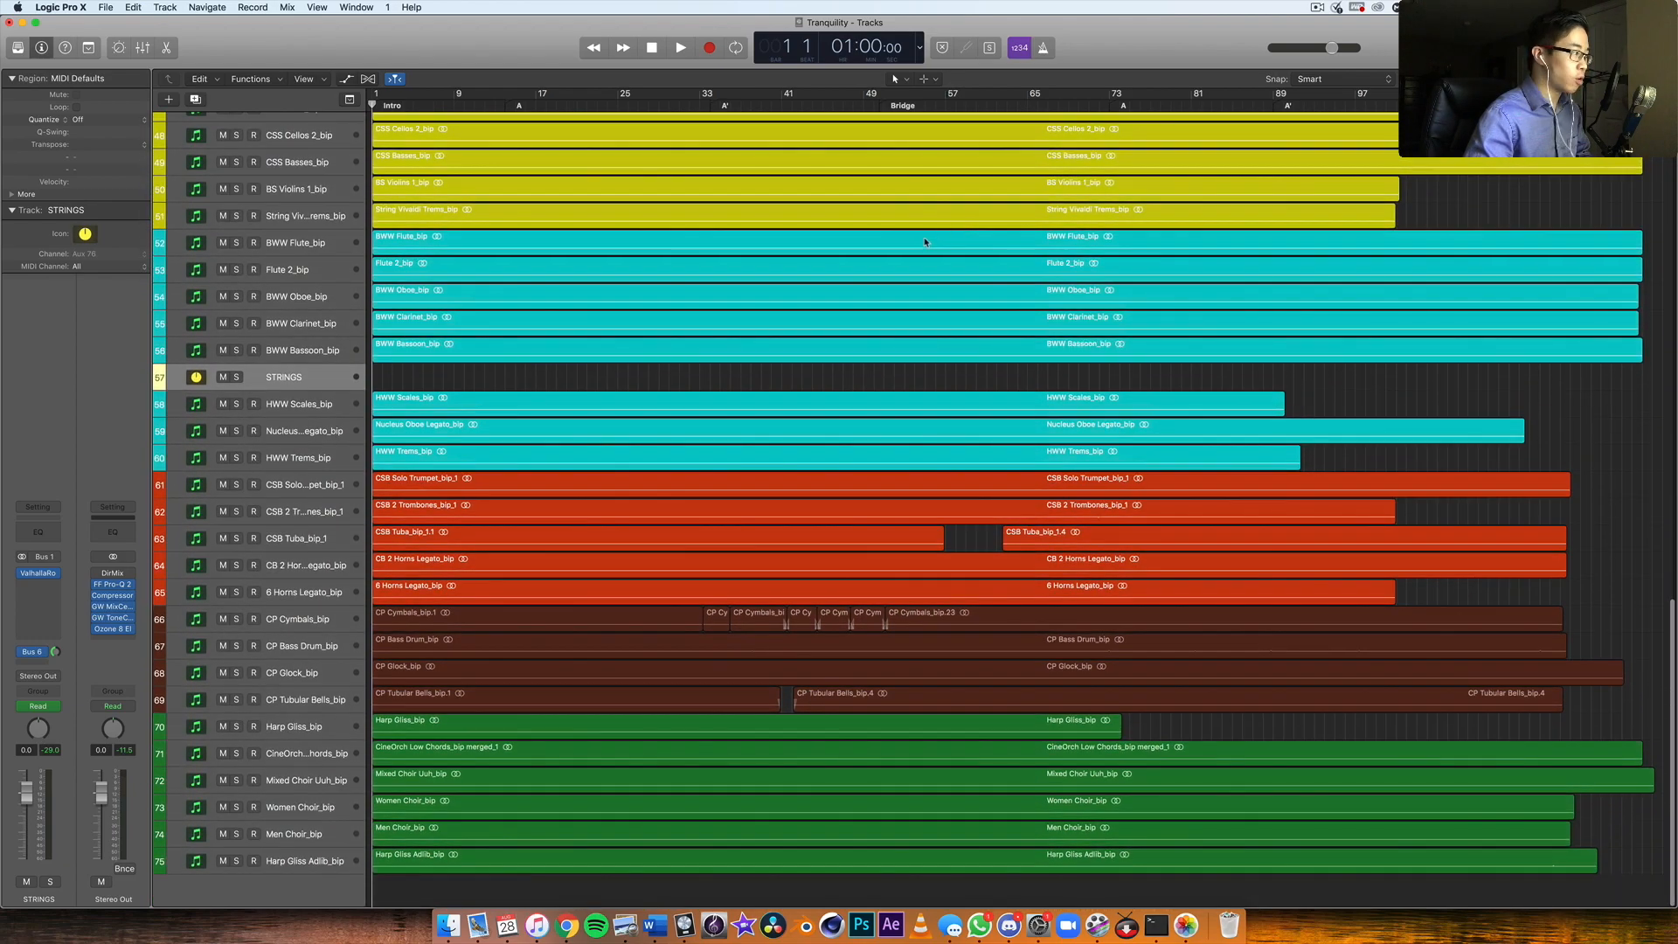
{"action": "scroll", "coordinate": [914, 242], "scroll_direction": "up", "scroll_amount": 20}
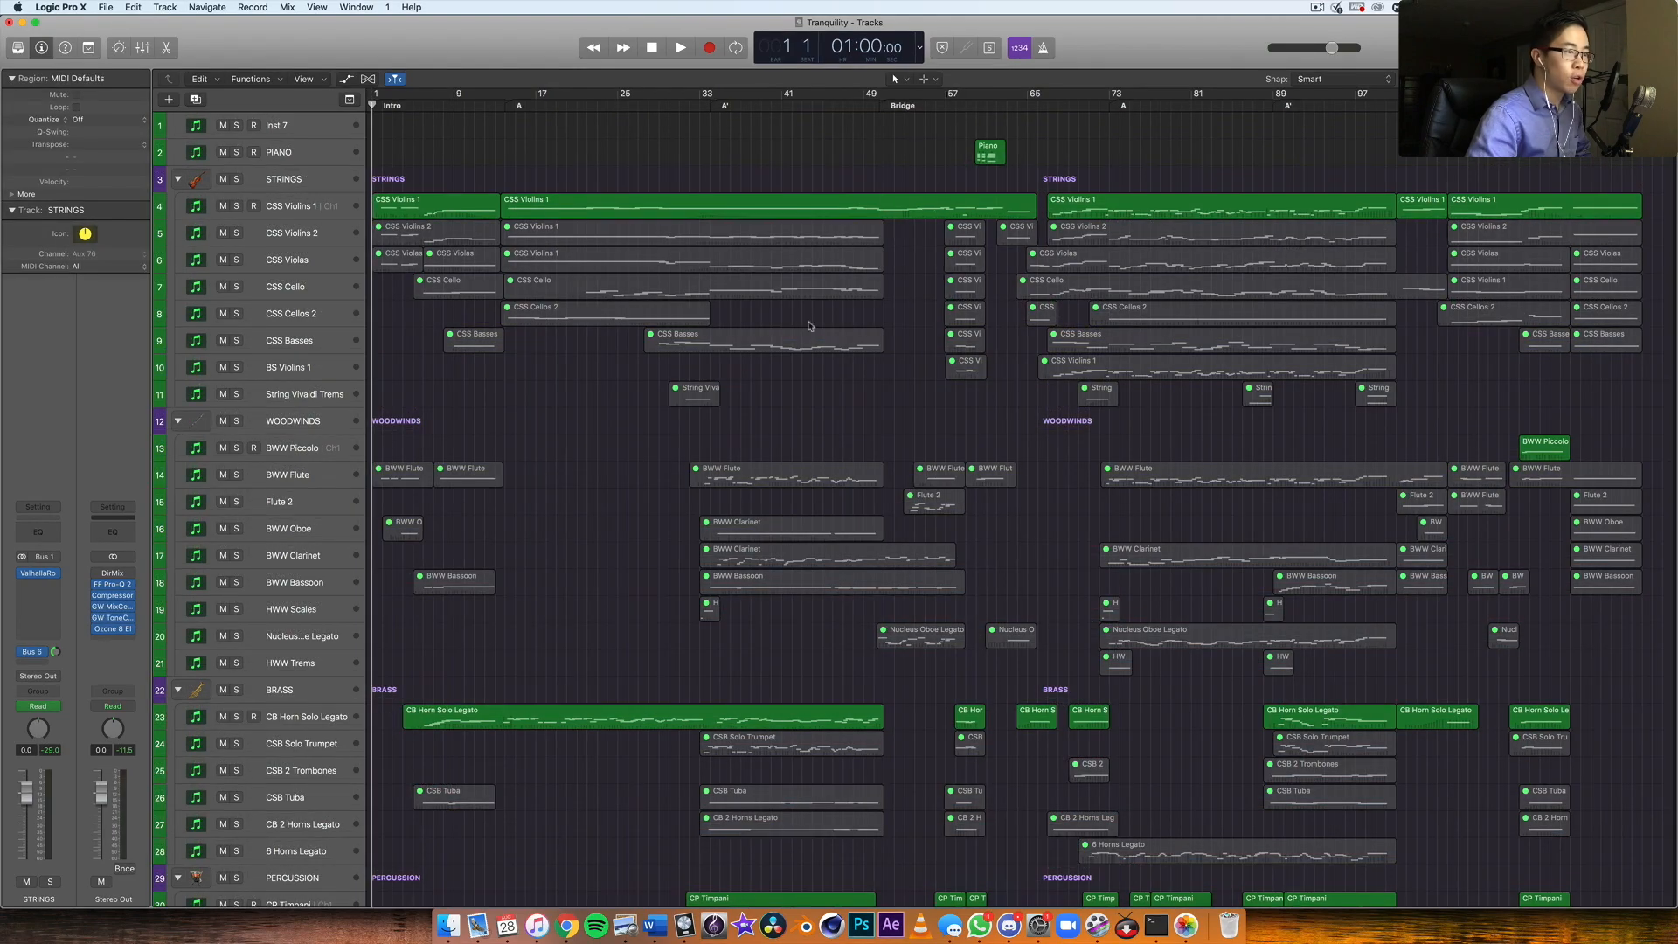
Step: Examine the MIDI regions of the STRINGS, WOODWINDS, BRASS, PERCUSSION and EXTRAS track groups
{"action": "scroll", "coordinate": [1049, 359], "scroll_direction": "down", "scroll_amount": 15}
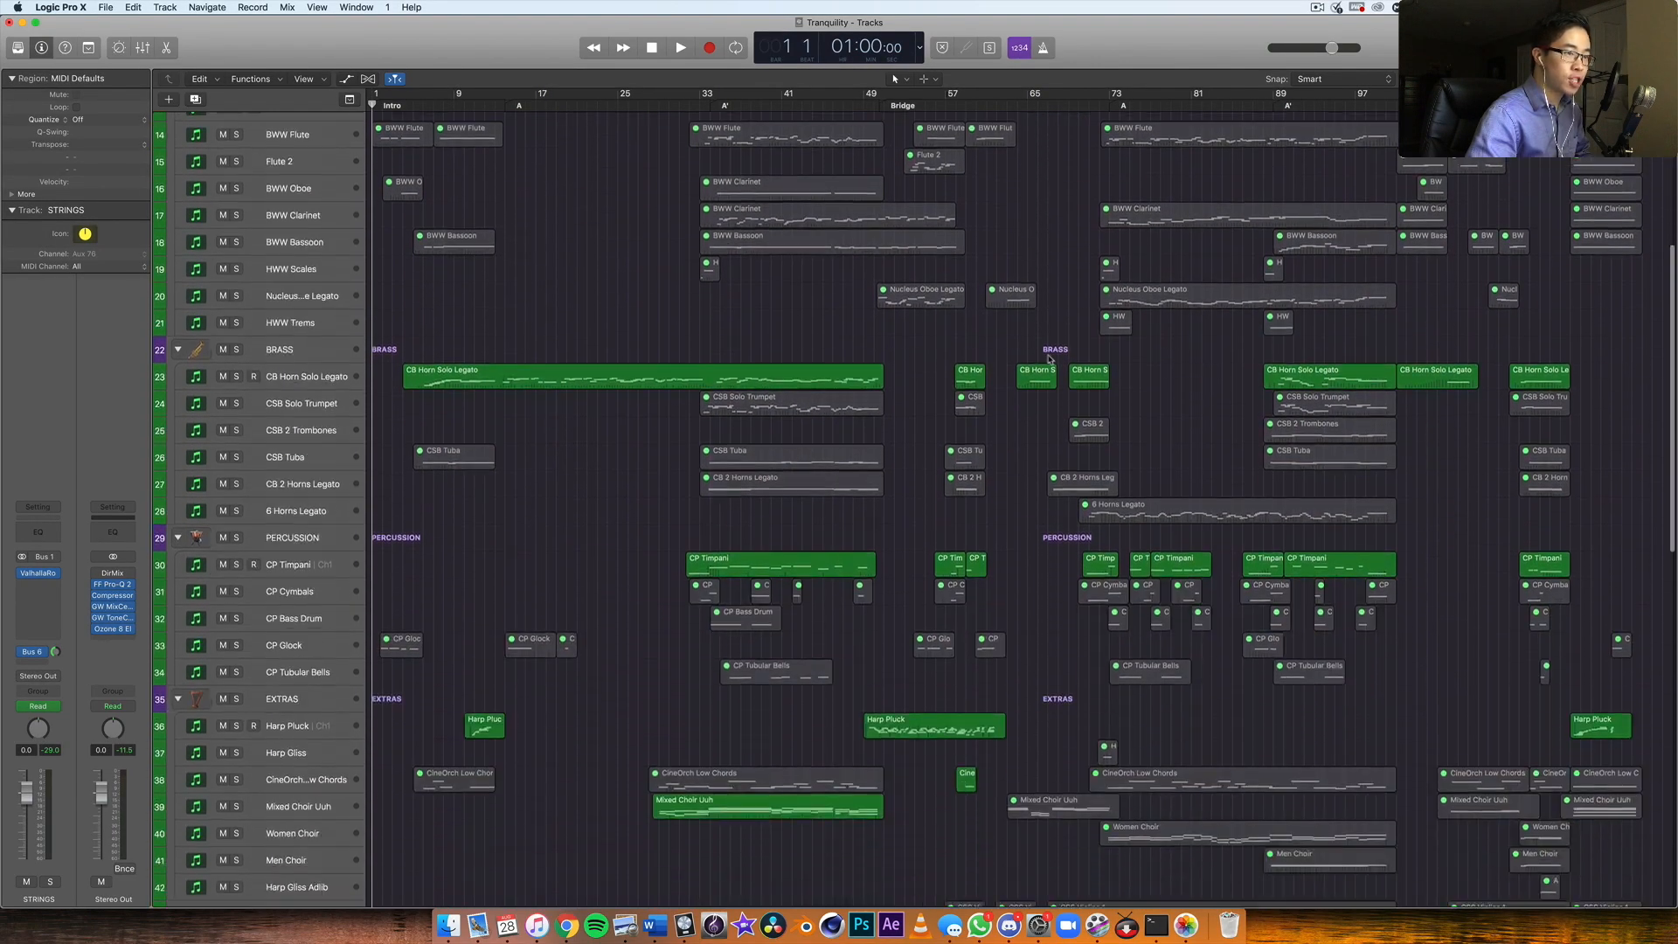
{"action": "scroll", "coordinate": [1048, 359], "scroll_direction": "down", "scroll_amount": 10}
{"action": "scroll", "coordinate": [762, 477], "scroll_direction": "up", "scroll_amount": 20}
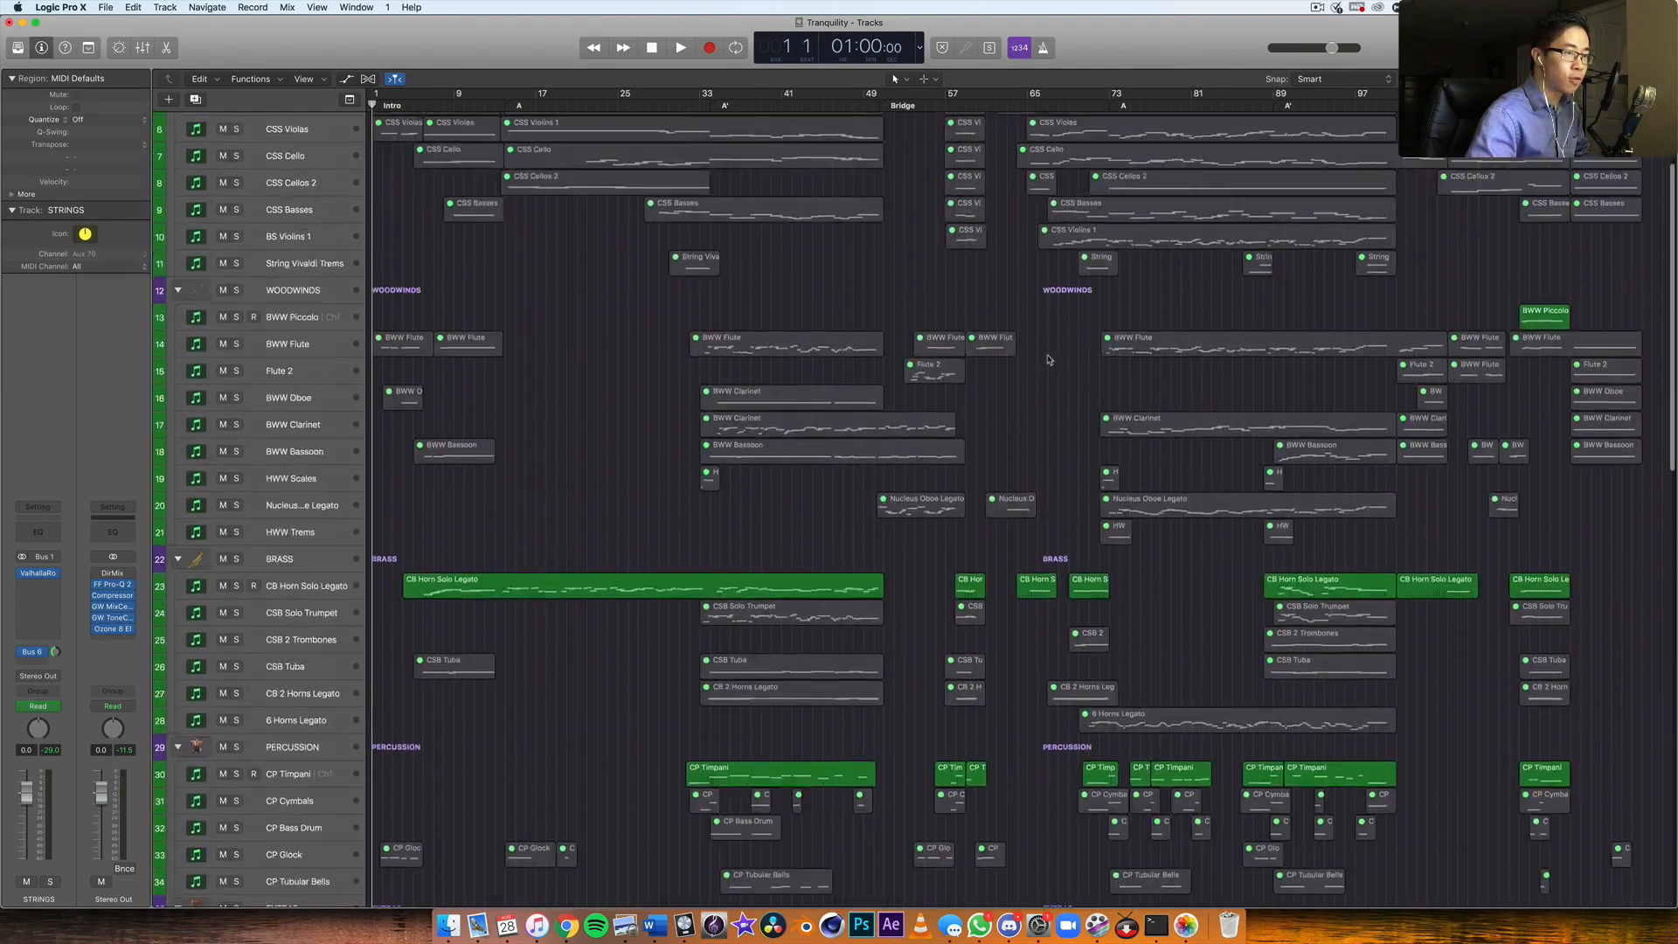
{"action": "scroll", "coordinate": [762, 476], "scroll_direction": "up", "scroll_amount": 1}
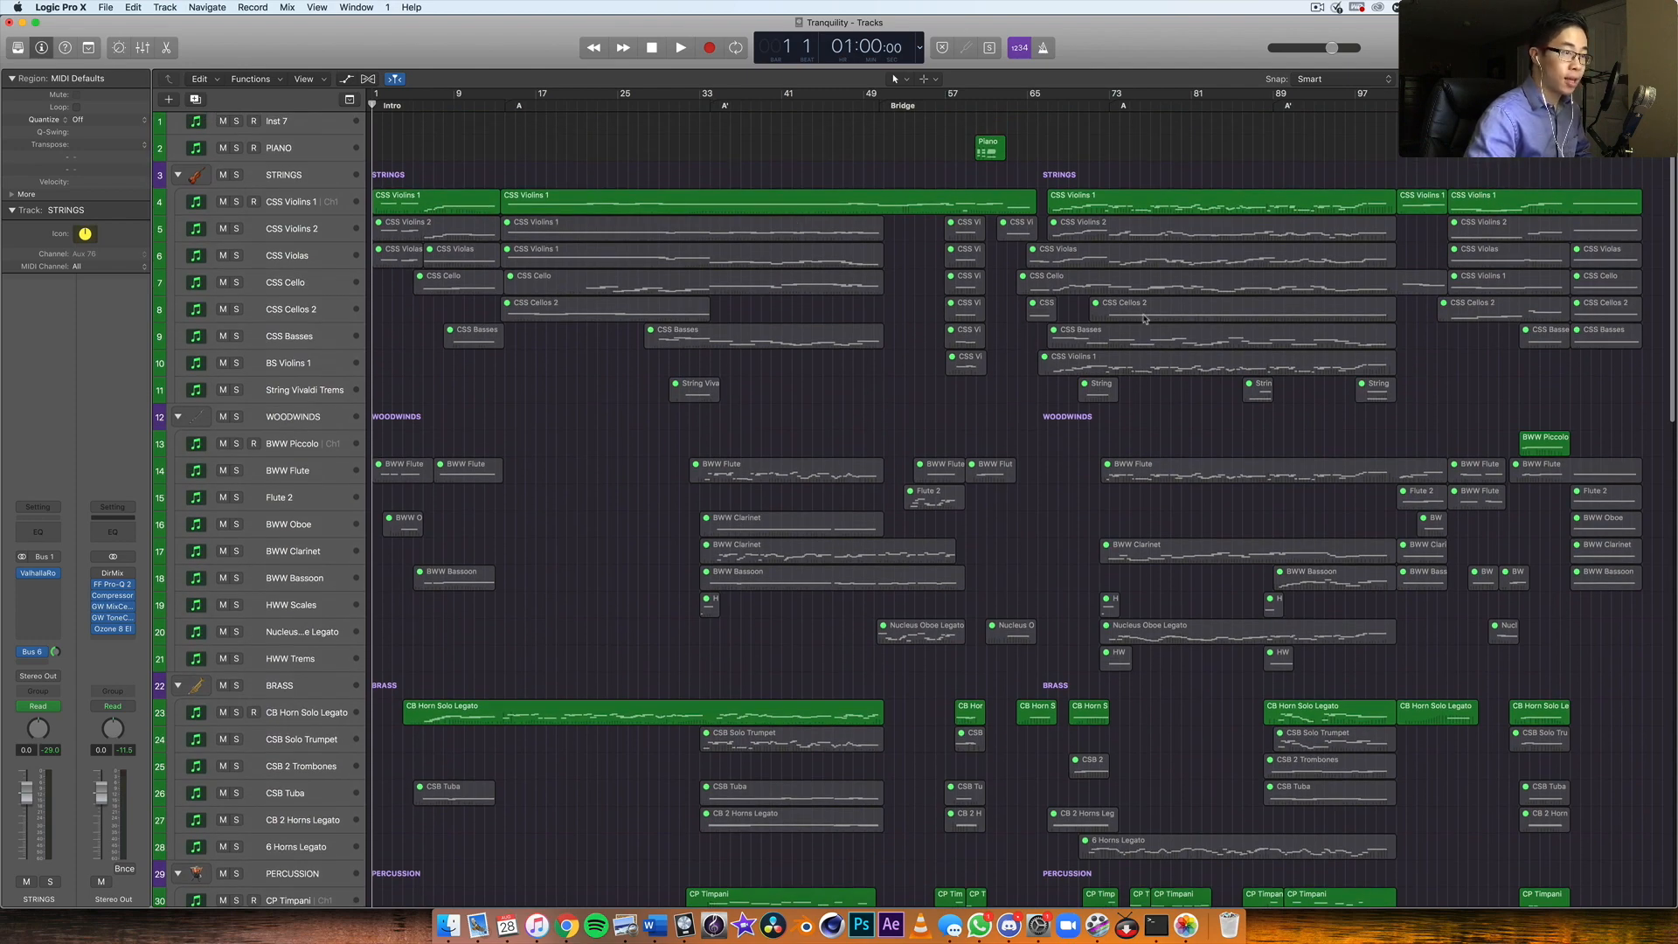
{"action": "scroll", "coordinate": [1144, 320], "scroll_direction": "down", "scroll_amount": 6}
{"action": "scroll", "coordinate": [1144, 320], "scroll_direction": "down", "scroll_amount": 2}
{"action": "scroll", "coordinate": [1141, 398], "scroll_direction": "up", "scroll_amount": 8}
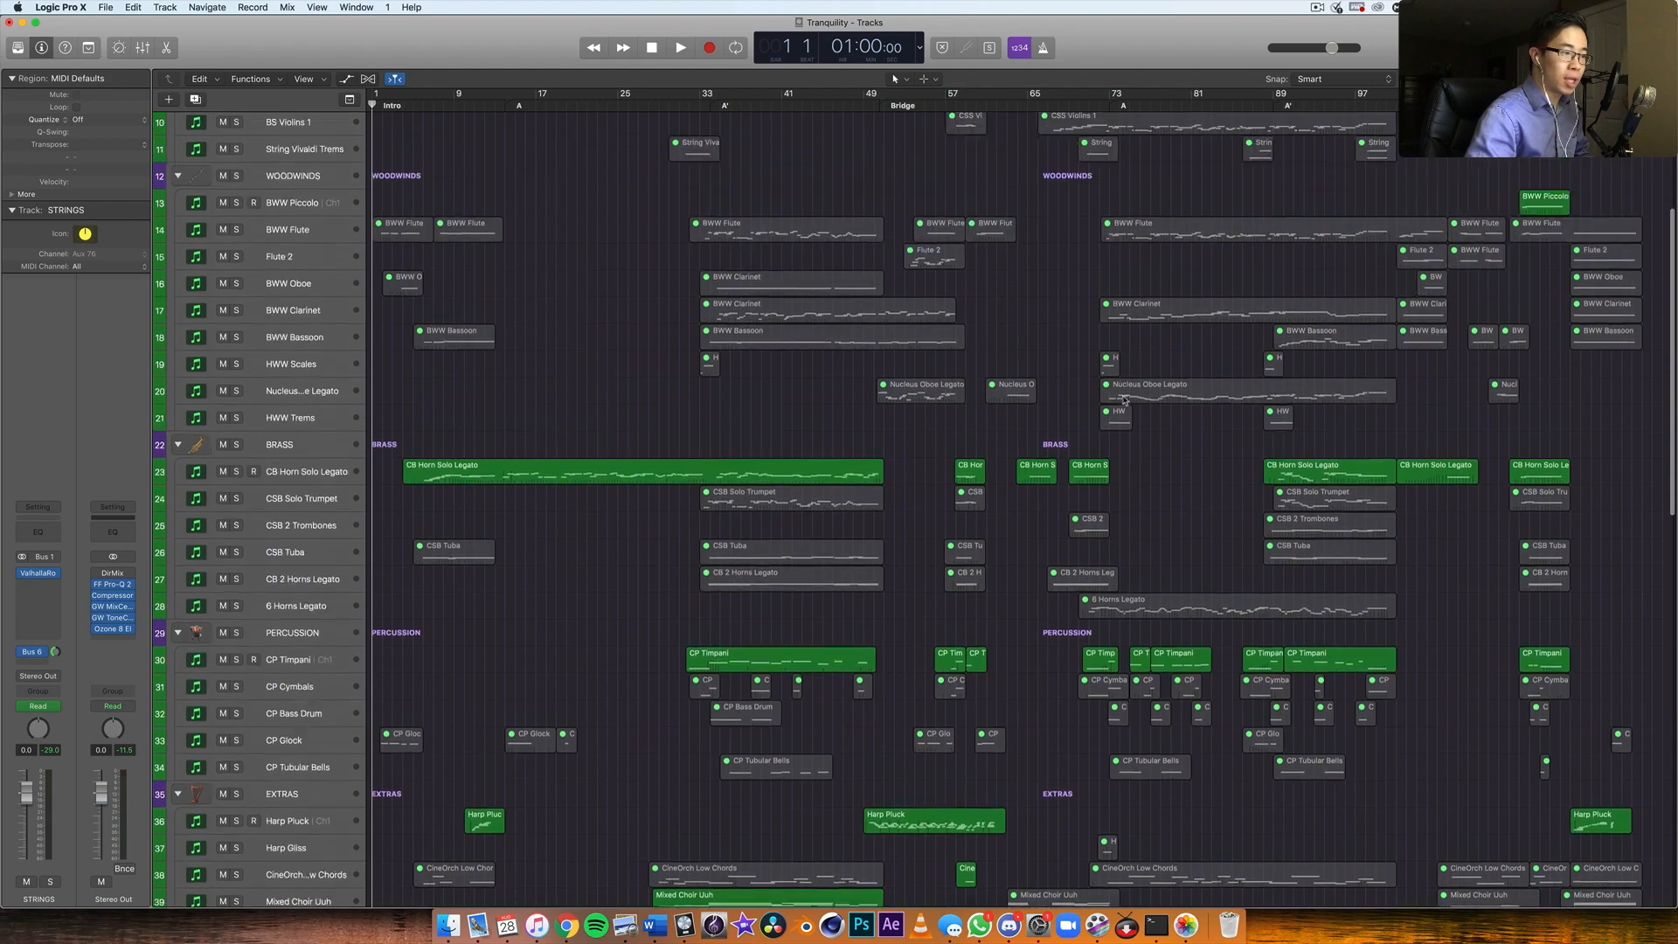
{"action": "scroll", "coordinate": [959, 323], "scroll_direction": "up", "scroll_amount": 1}
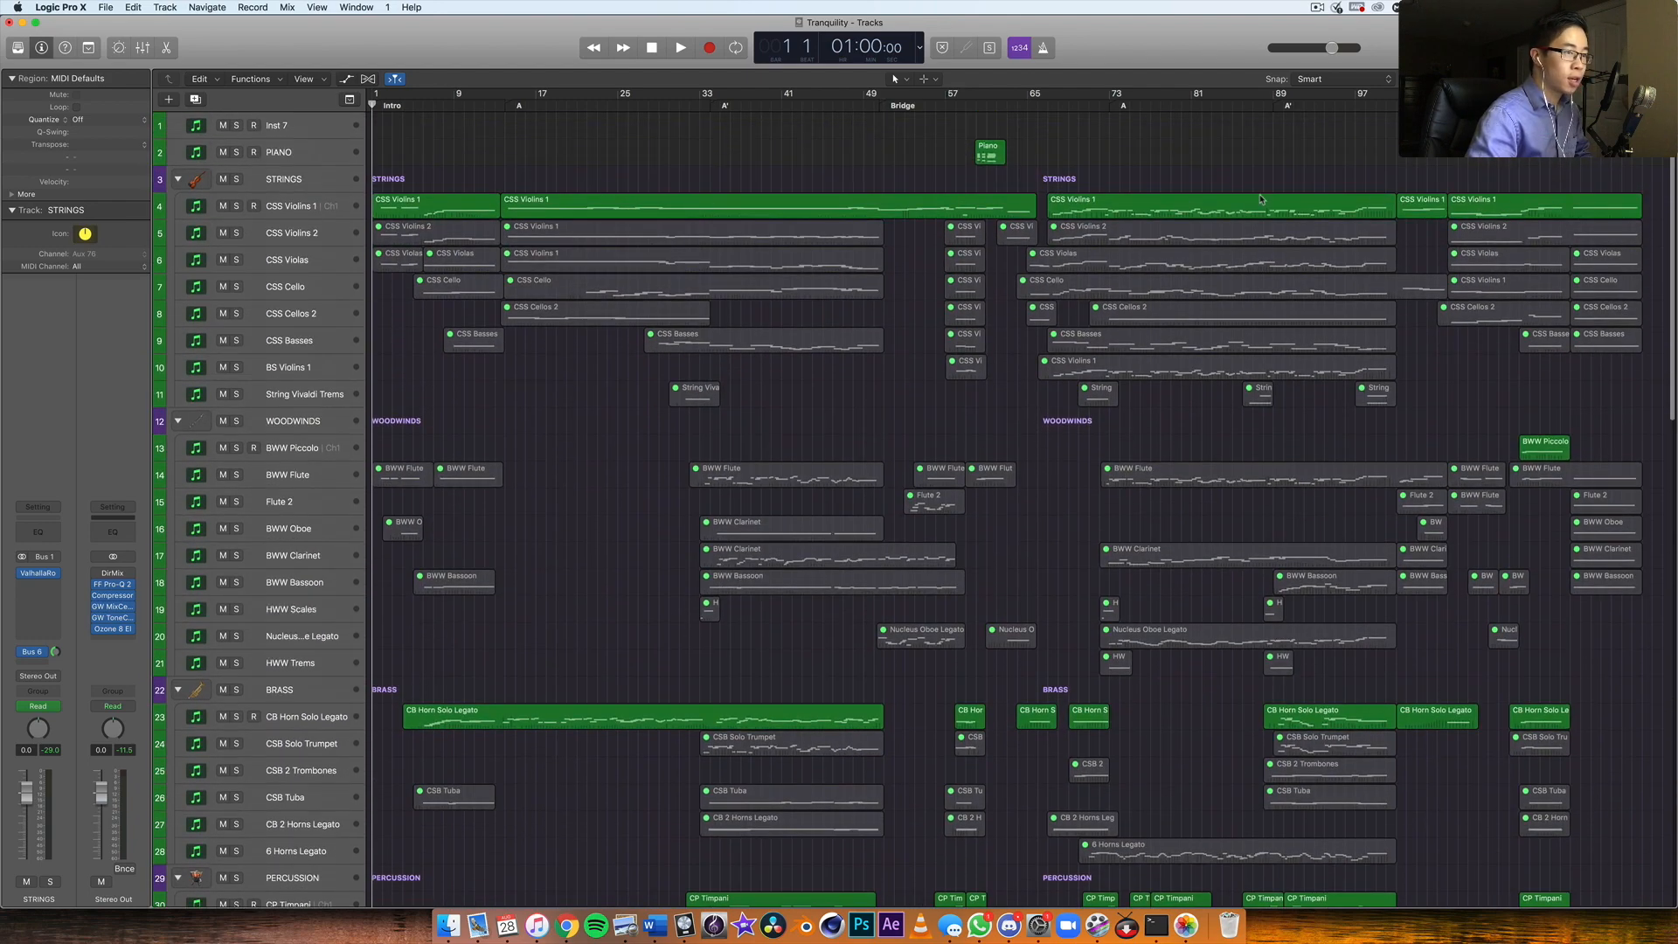
{"action": "scroll", "coordinate": [787, 464], "scroll_direction": "down", "scroll_amount": 5}
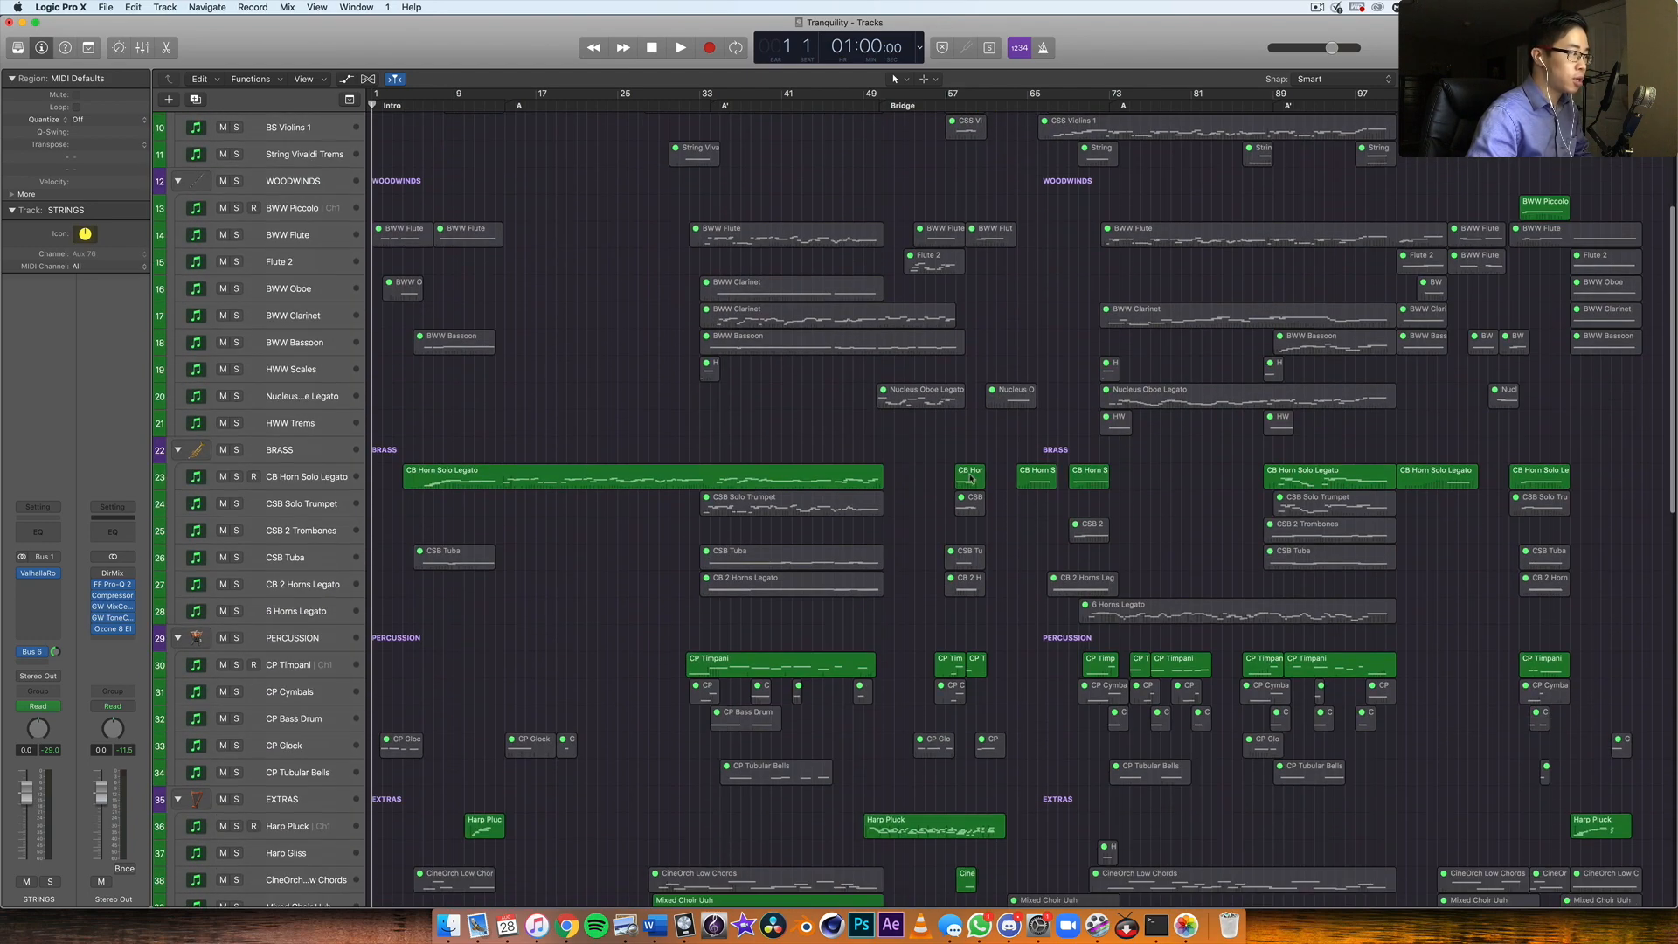
{"action": "scroll", "coordinate": [362, 490], "scroll_direction": "up", "scroll_amount": 5}
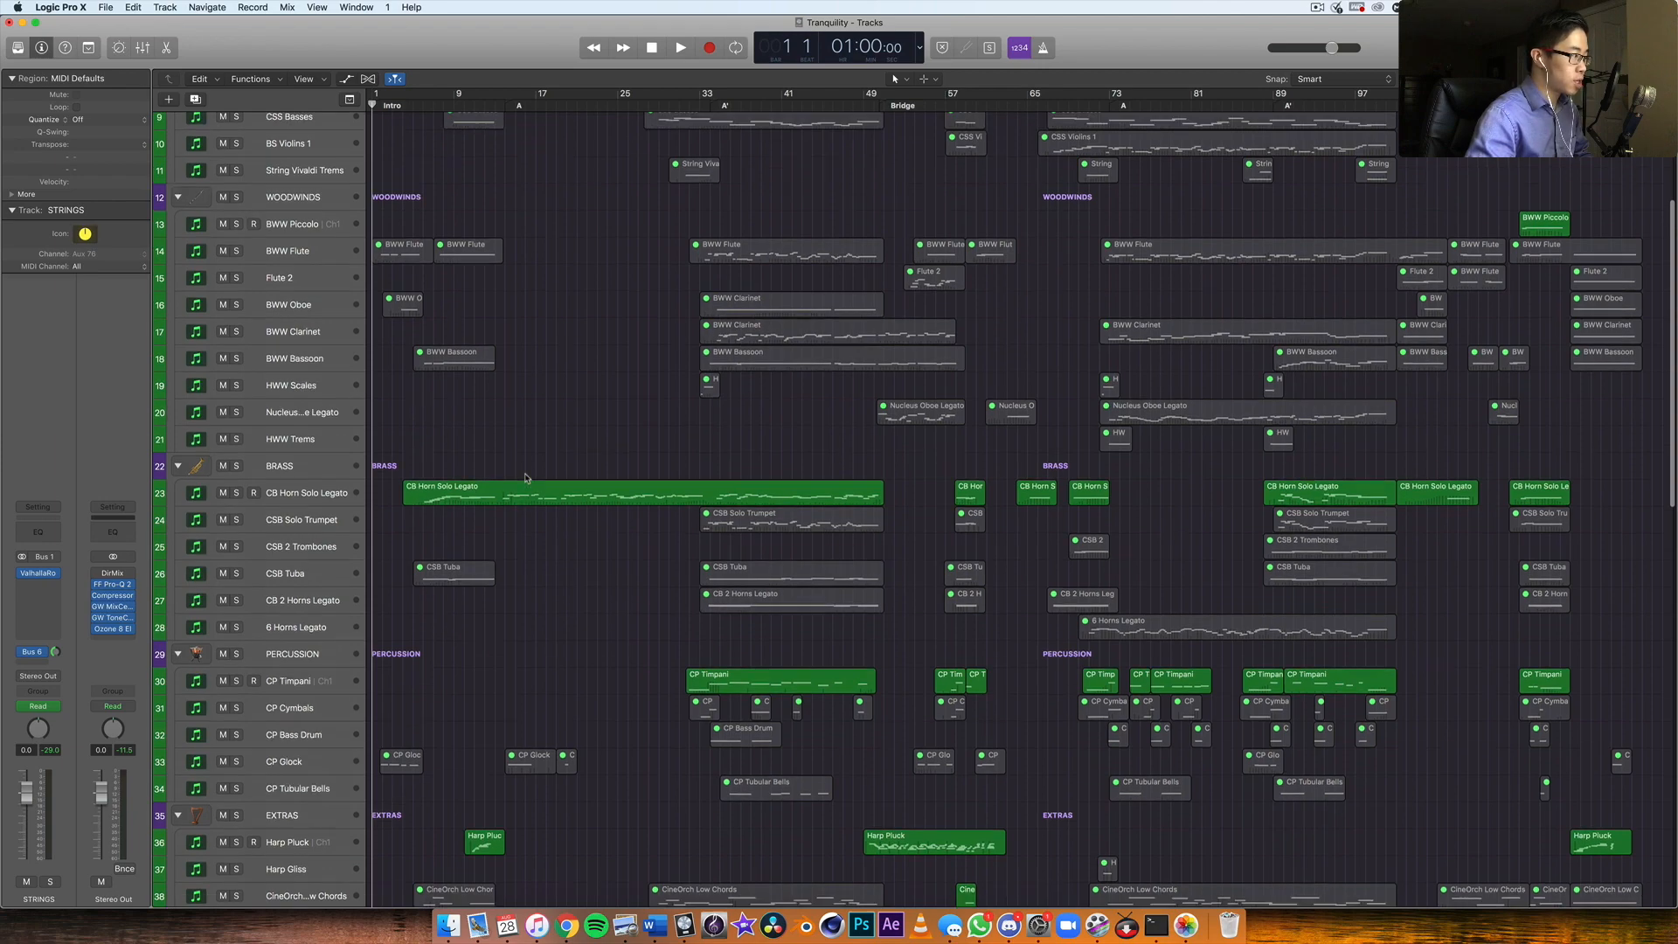
{"action": "scroll", "coordinate": [330, 460], "scroll_direction": "down", "scroll_amount": 6}
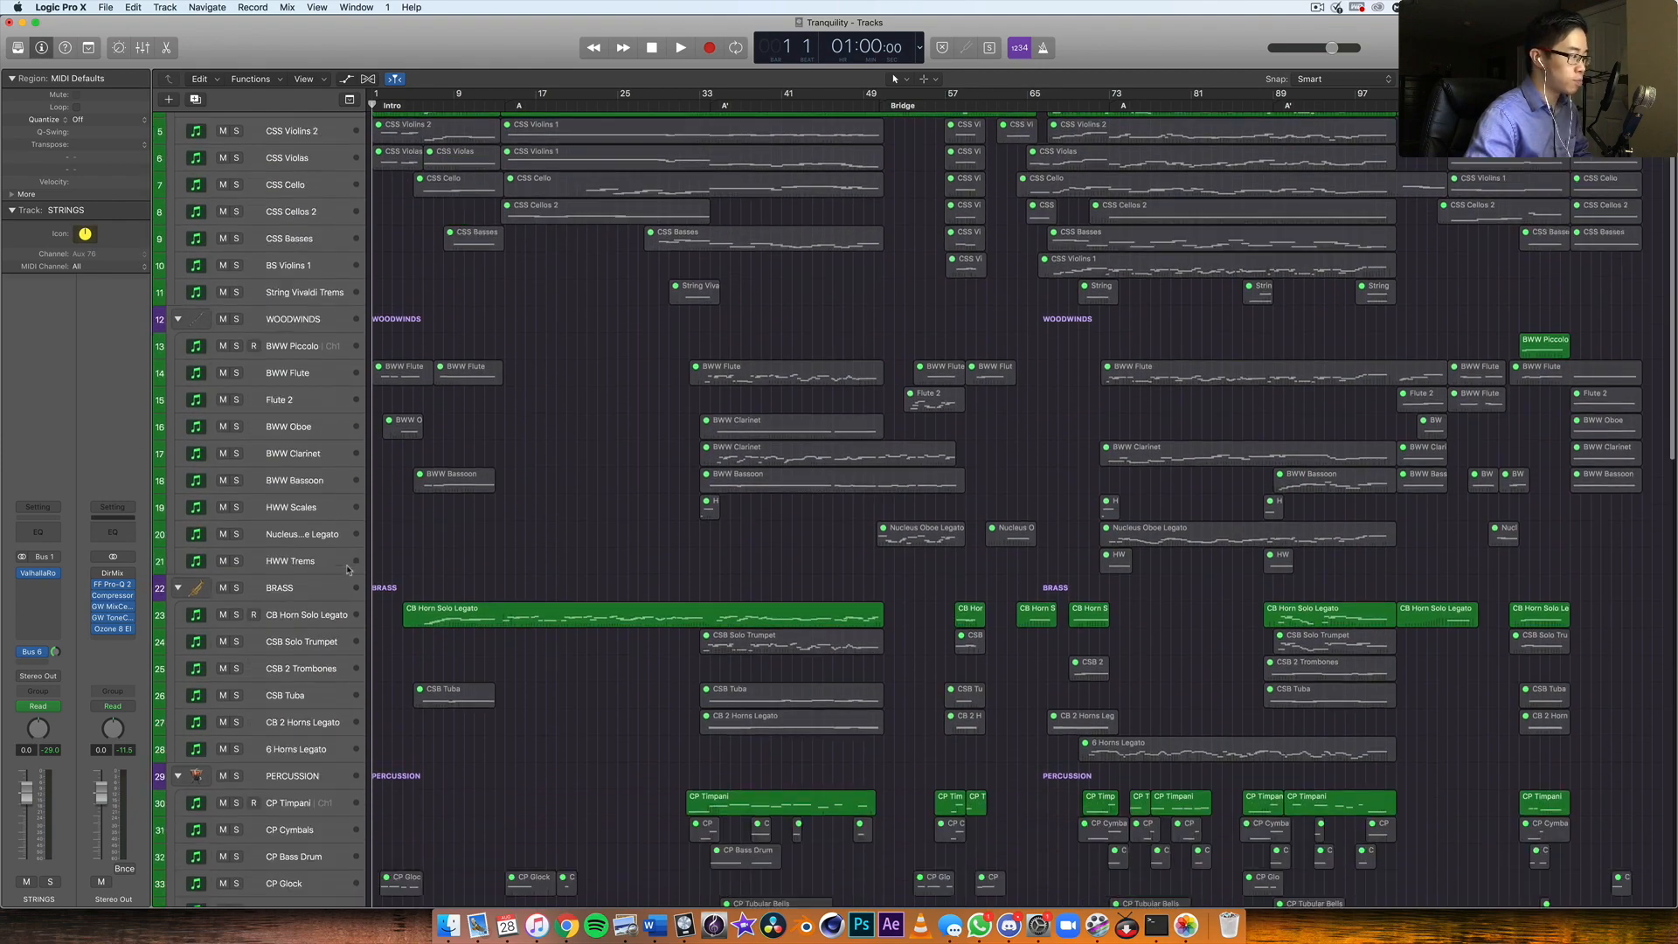
{"action": "scroll", "coordinate": [915, 417], "scroll_direction": "up", "scroll_amount": 6}
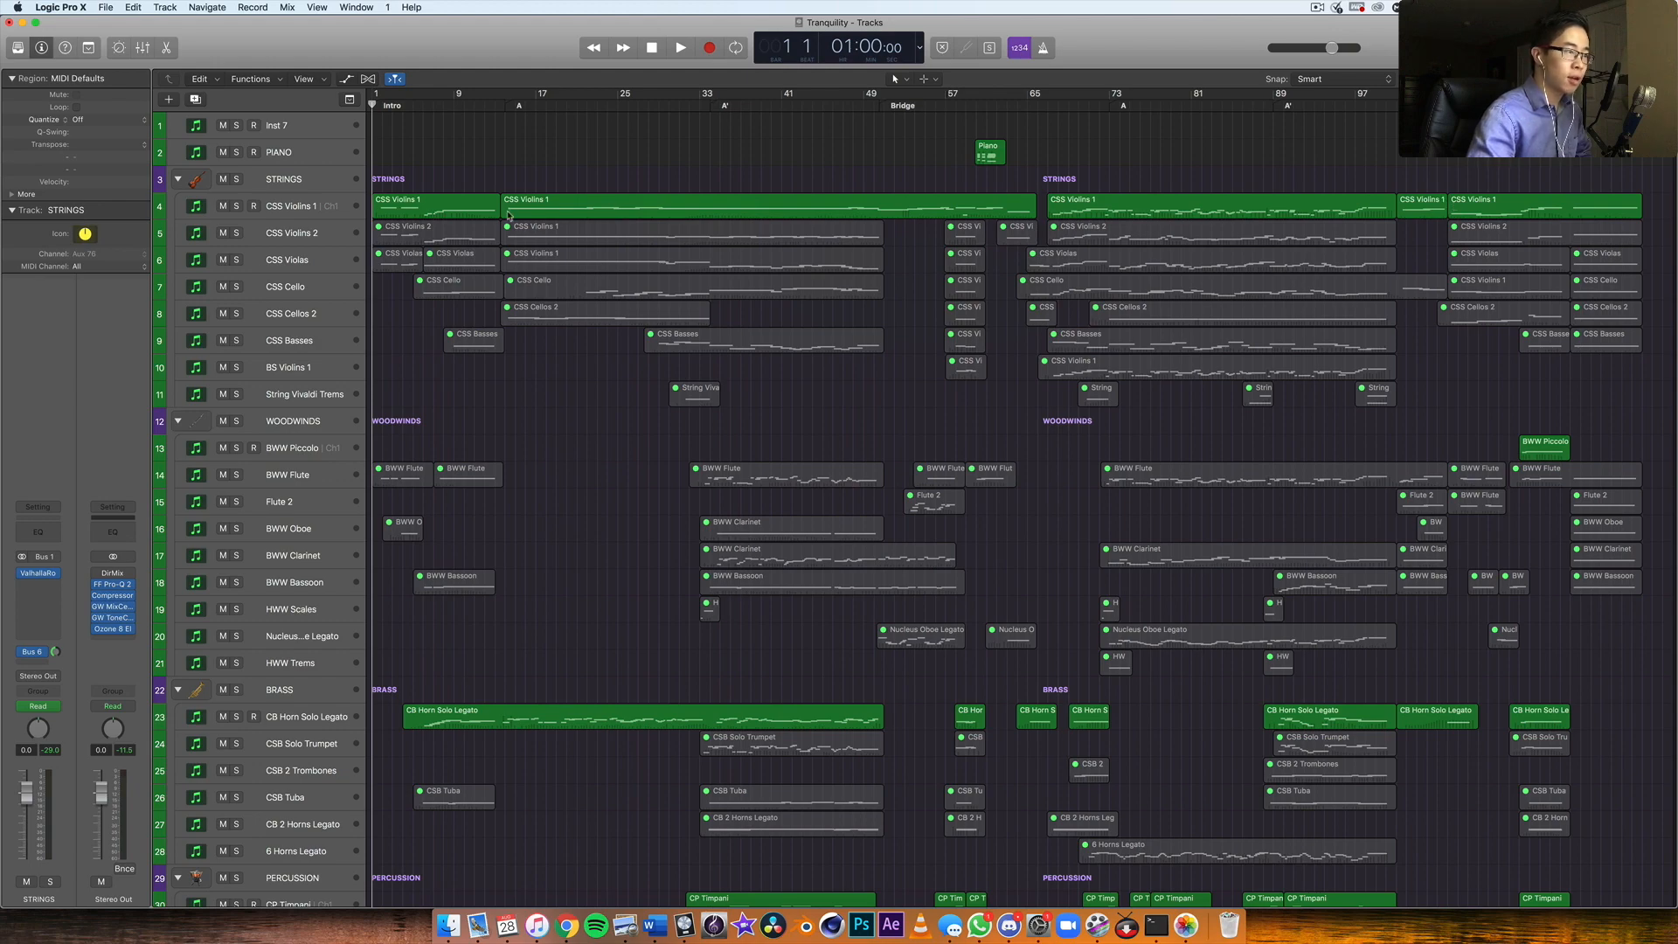
Step: Examine the color-coded bounced audio tracks below the MIDI tracks, from the violins to the harp and choirs
{"action": "scroll", "coordinate": [681, 679], "scroll_direction": "down", "scroll_amount": 10}
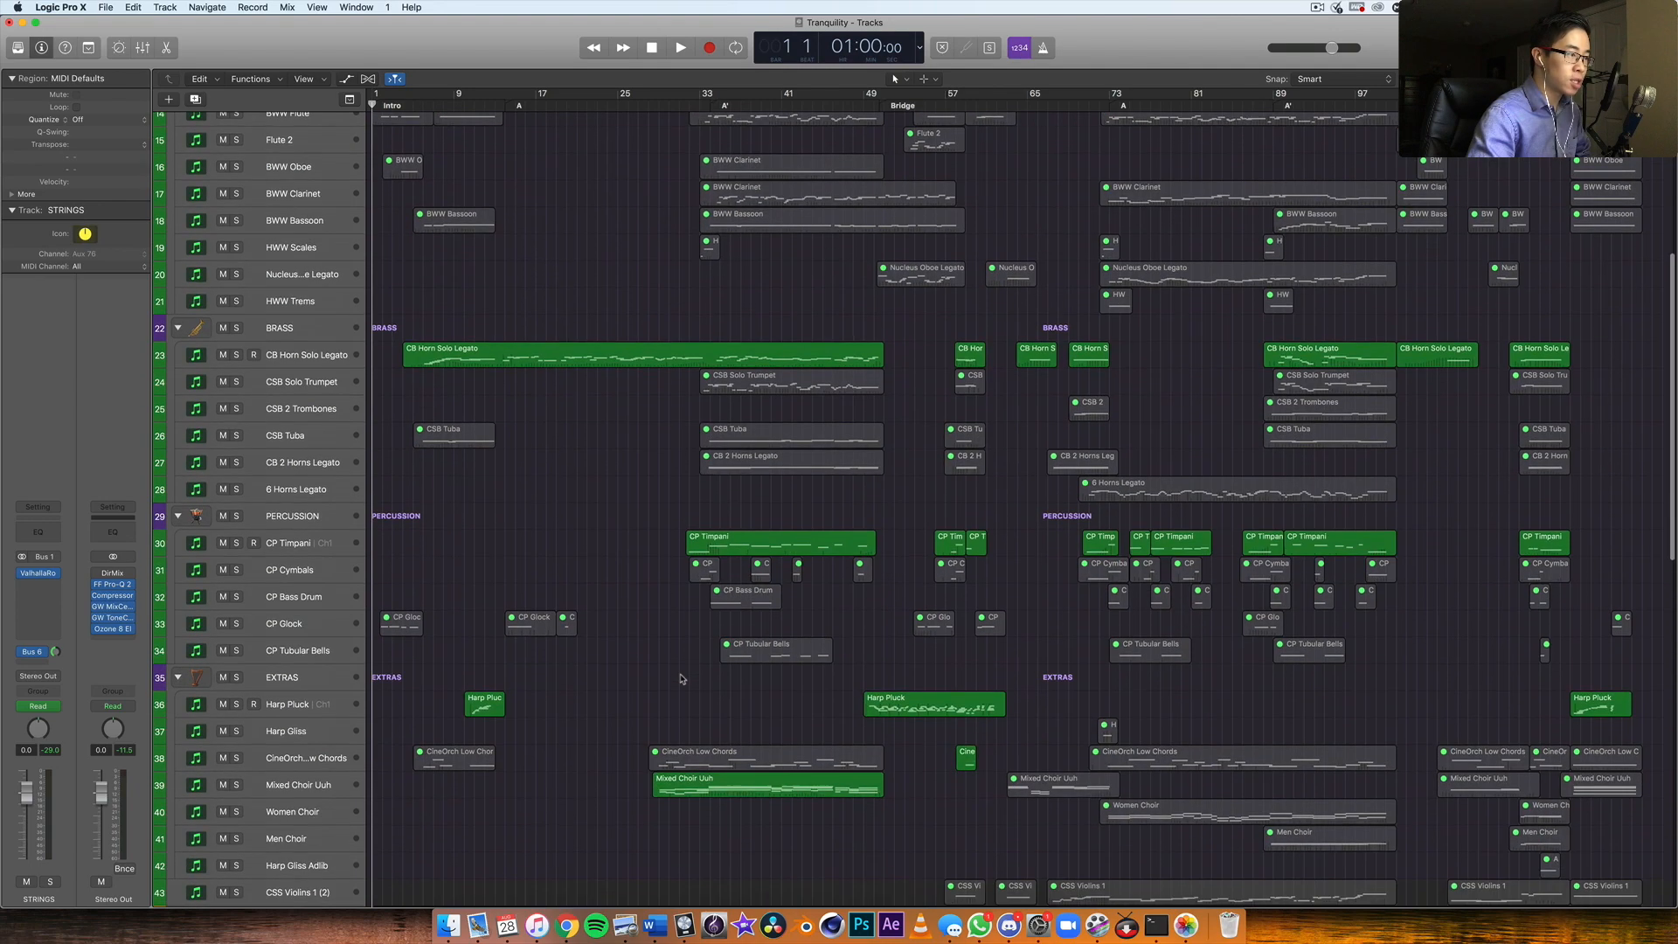
{"action": "scroll", "coordinate": [1036, 552], "scroll_direction": "down", "scroll_amount": 15}
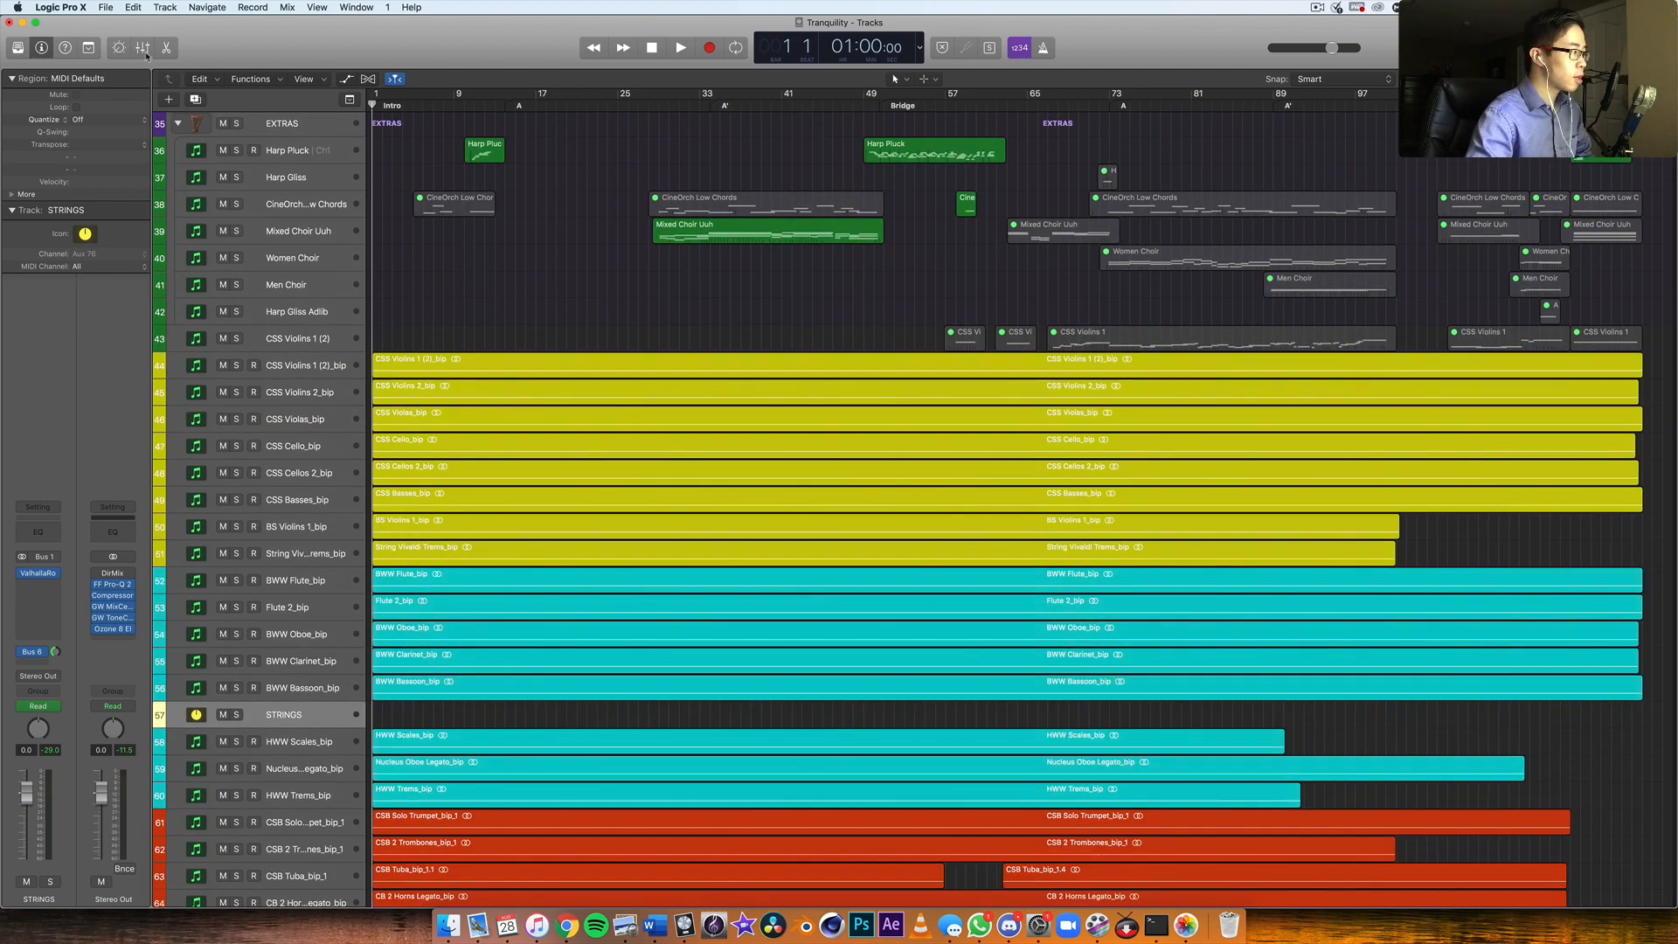
{"action": "scroll", "coordinate": [1051, 345], "scroll_direction": "up", "scroll_amount": 5}
{"action": "scroll", "coordinate": [1045, 350], "scroll_direction": "down", "scroll_amount": 10}
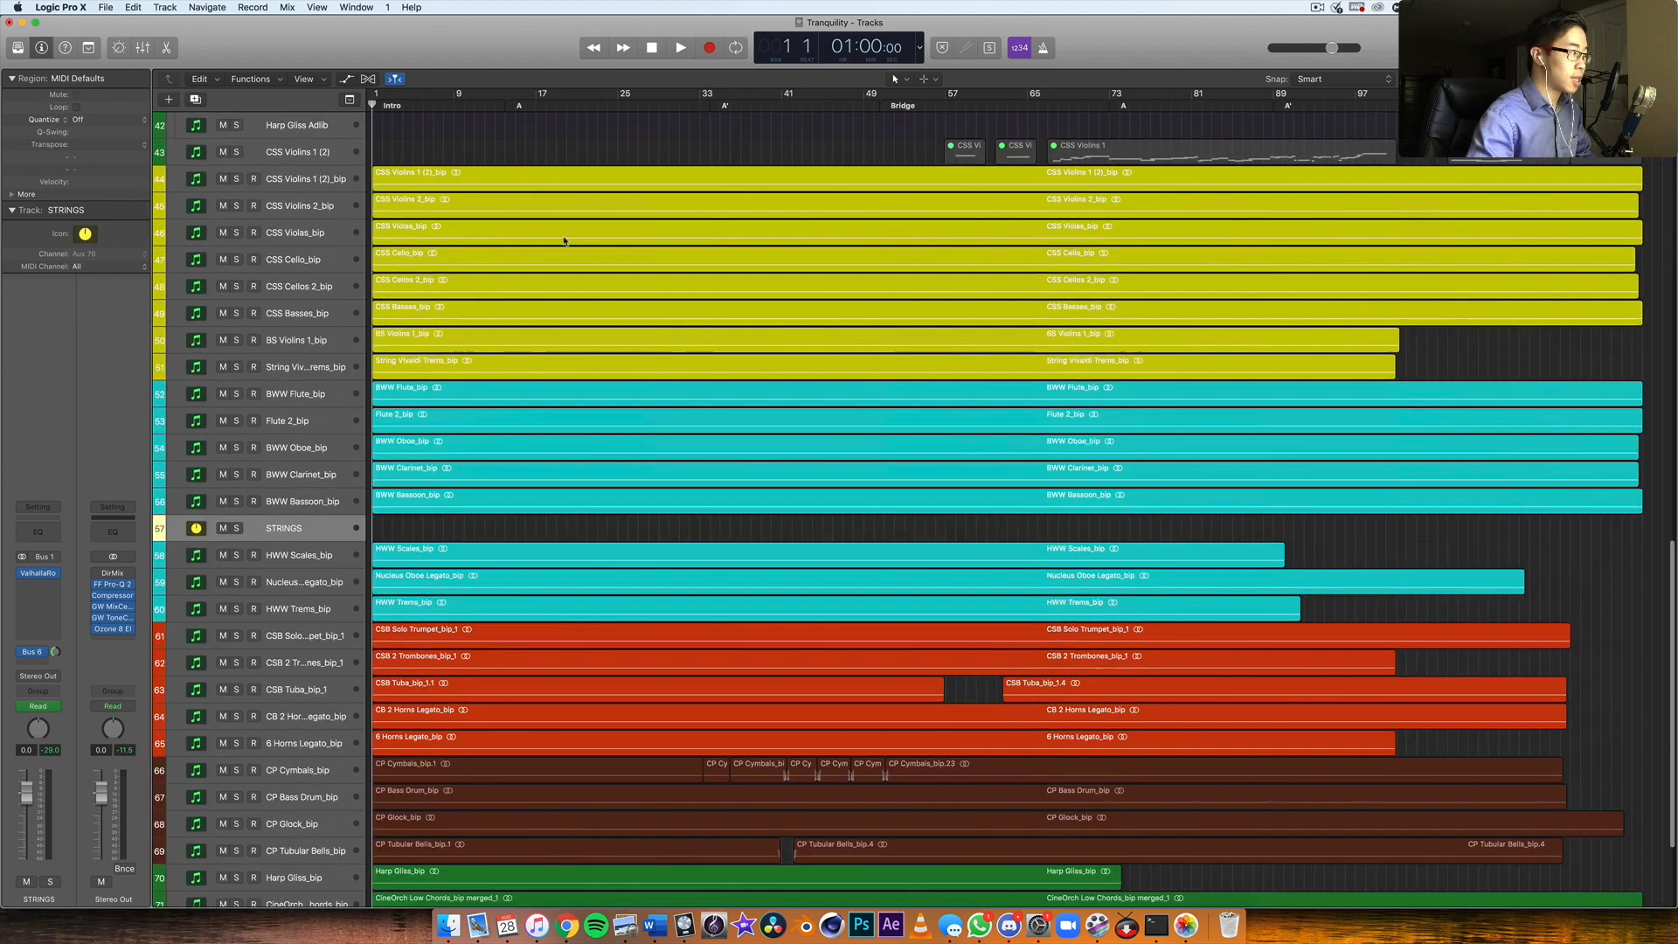
{"action": "scroll", "coordinate": [580, 262], "scroll_direction": "down", "scroll_amount": 5}
{"action": "scroll", "coordinate": [581, 326], "scroll_direction": "up", "scroll_amount": 3}
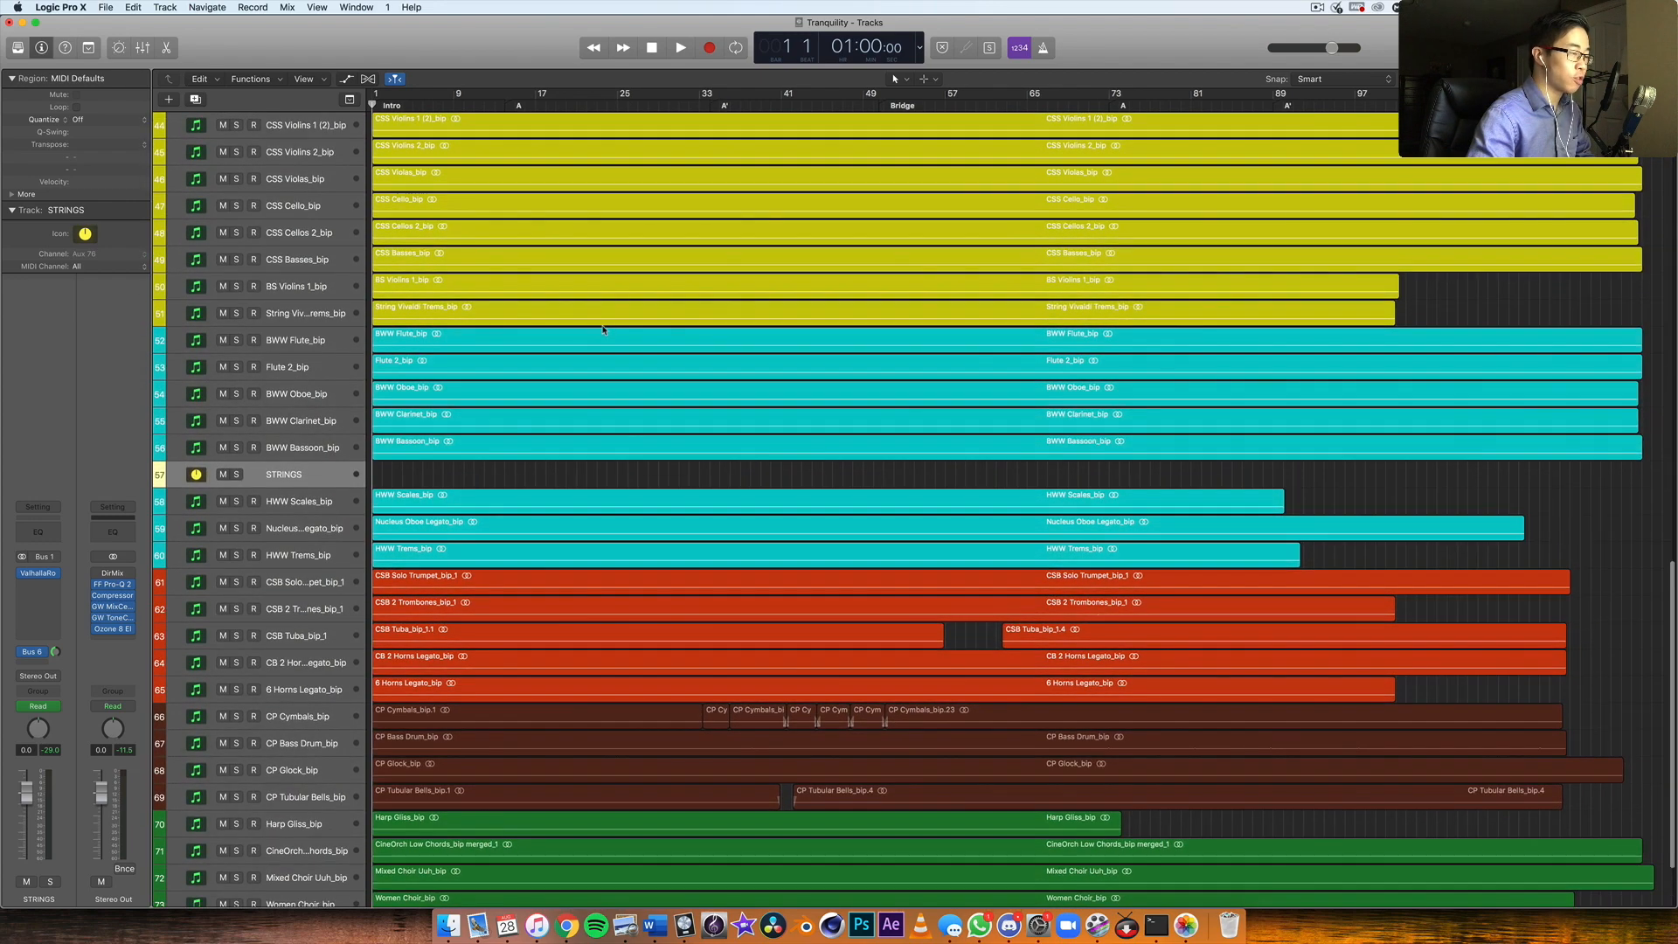
{"action": "scroll", "coordinate": [638, 262], "scroll_direction": "up", "scroll_amount": 1}
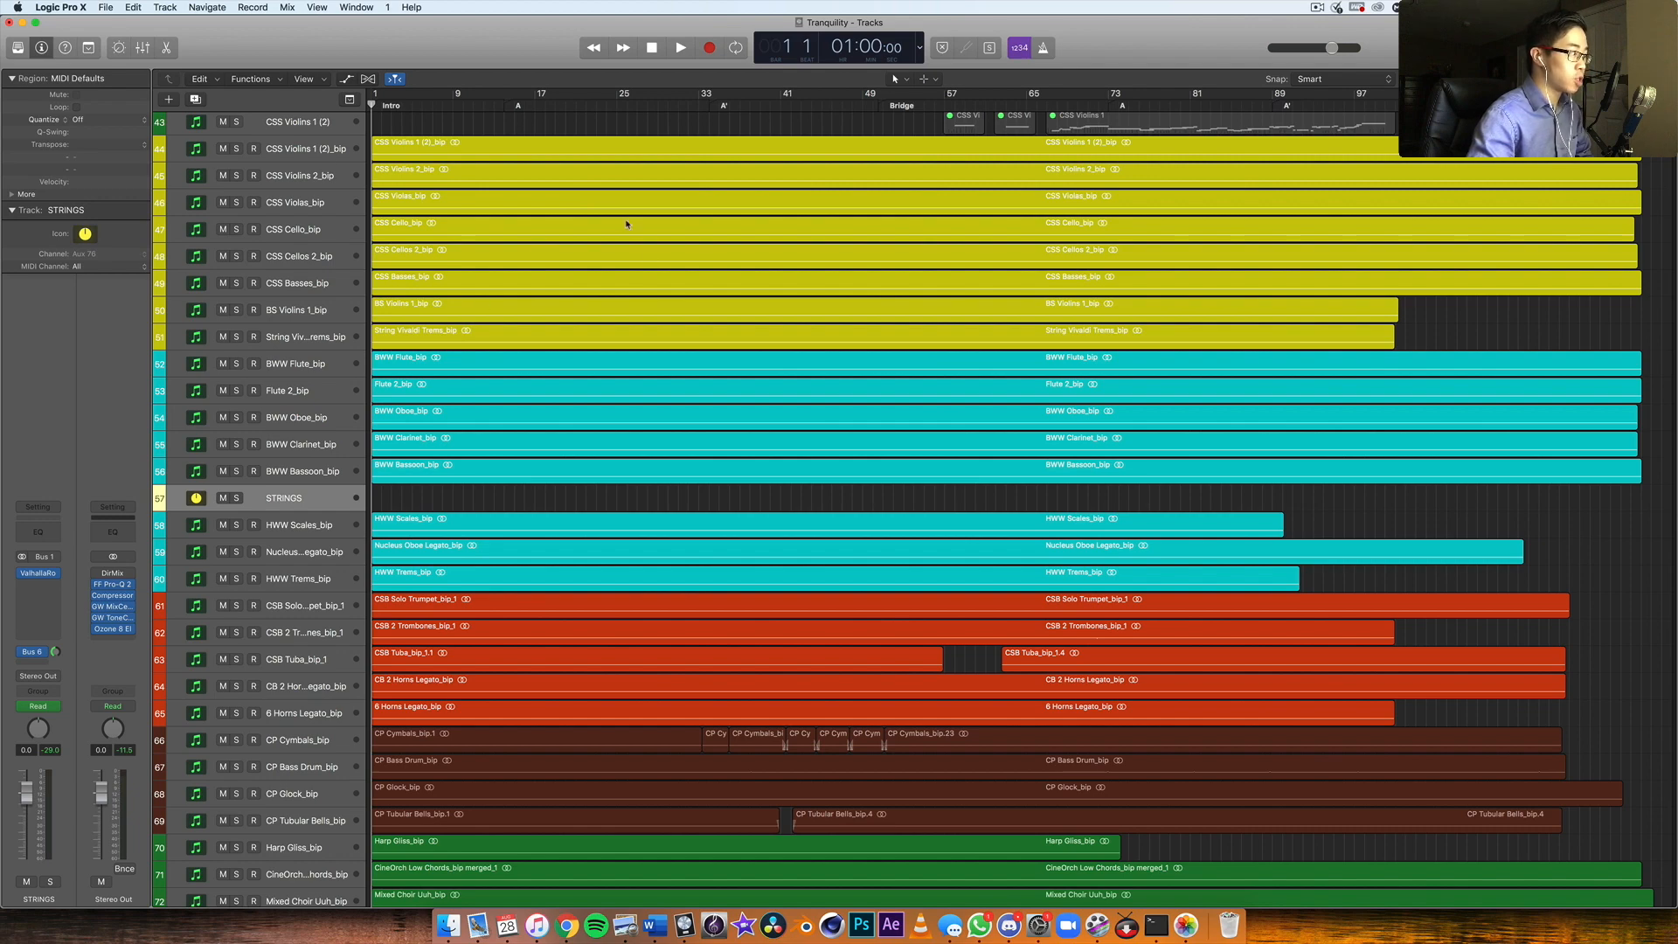
{"action": "scroll", "coordinate": [821, 419], "scroll_direction": "down", "scroll_amount": 3}
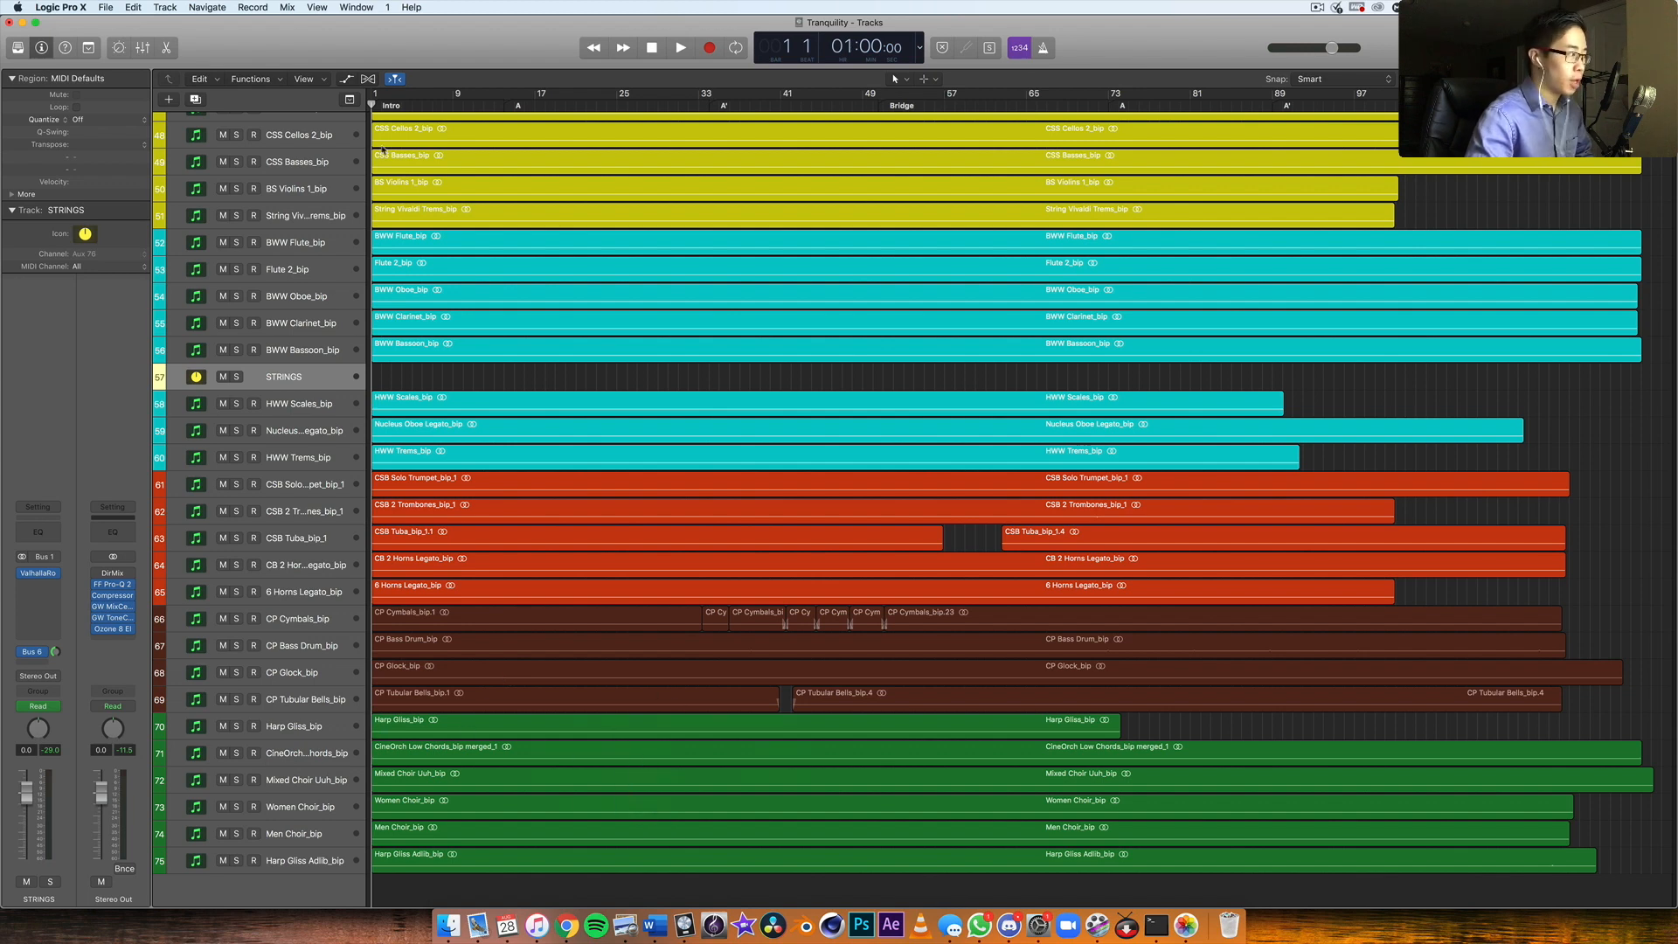
Step: Show the mixer below the arrangement and look over its channel strips from the MIDI instruments to the Stereo Out
{"action": "left_click", "coordinate": [142, 48]}
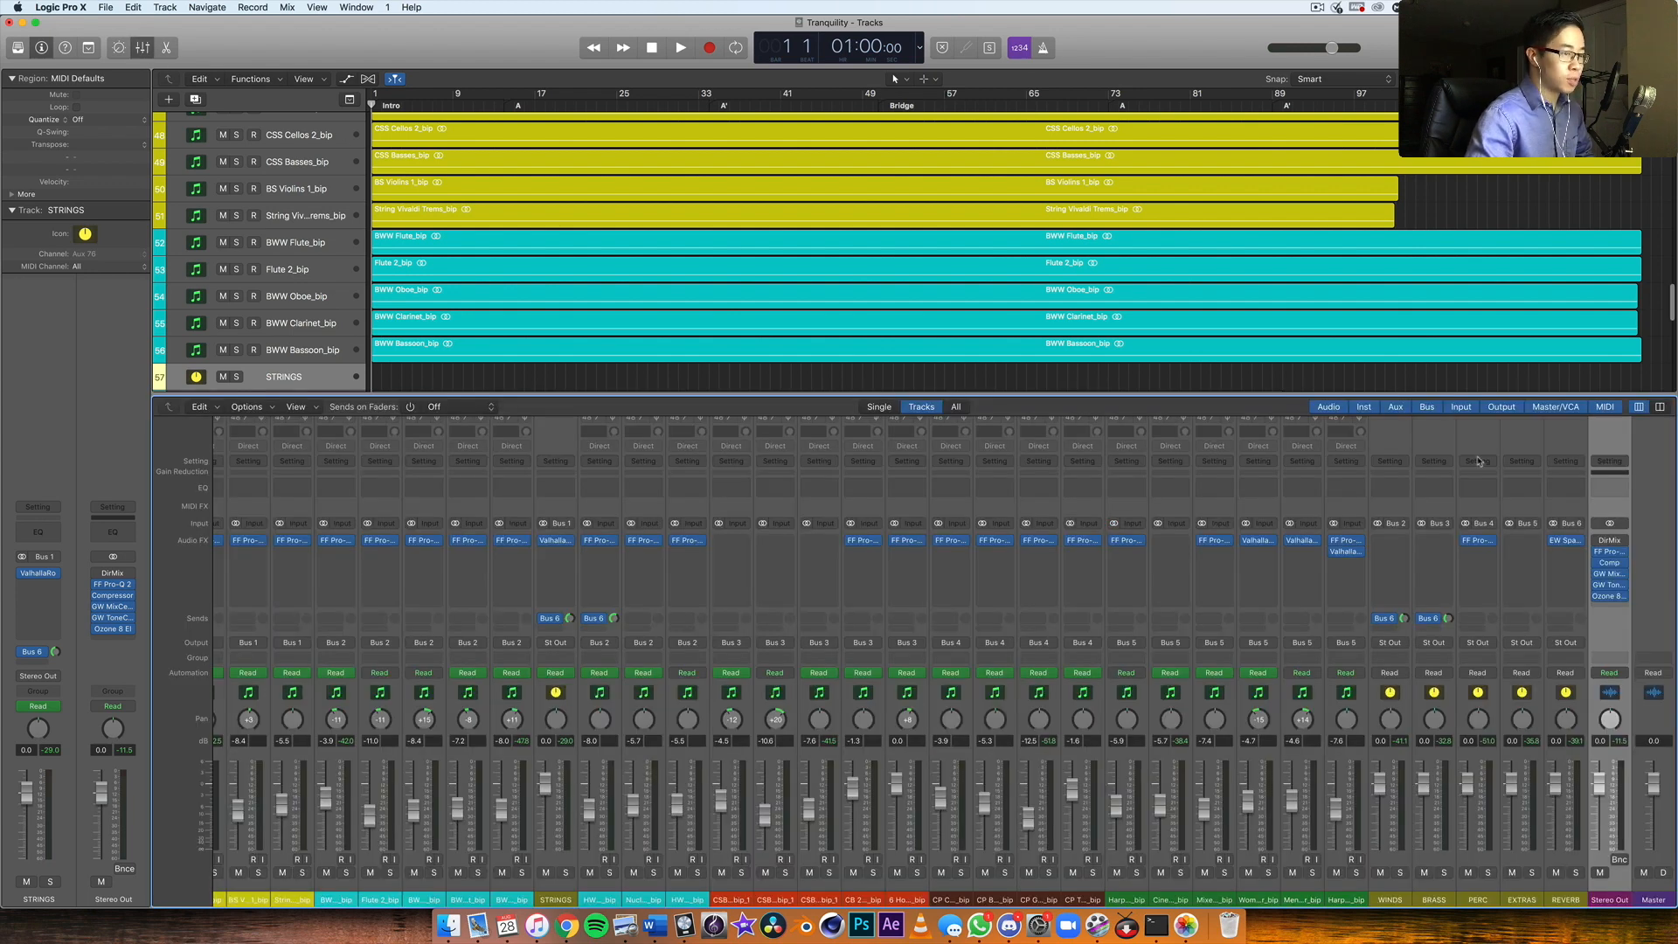
{"action": "scroll", "coordinate": [1501, 452], "scroll_direction": "left", "scroll_amount": 20}
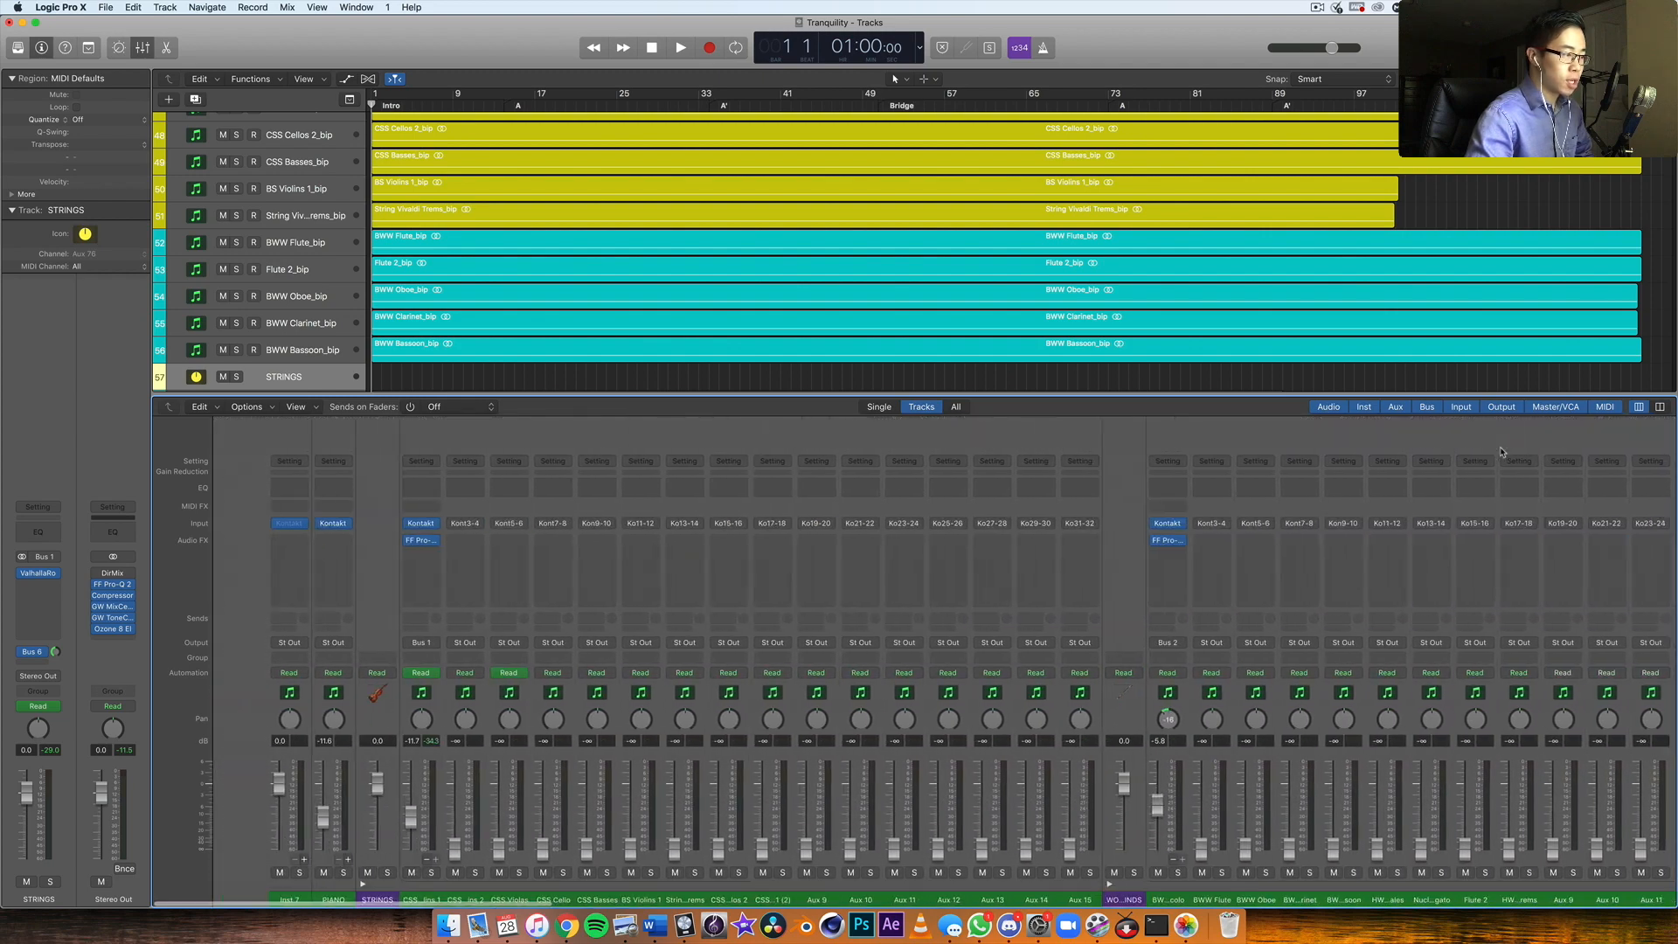
{"action": "scroll", "coordinate": [1501, 451], "scroll_direction": "right", "scroll_amount": 20}
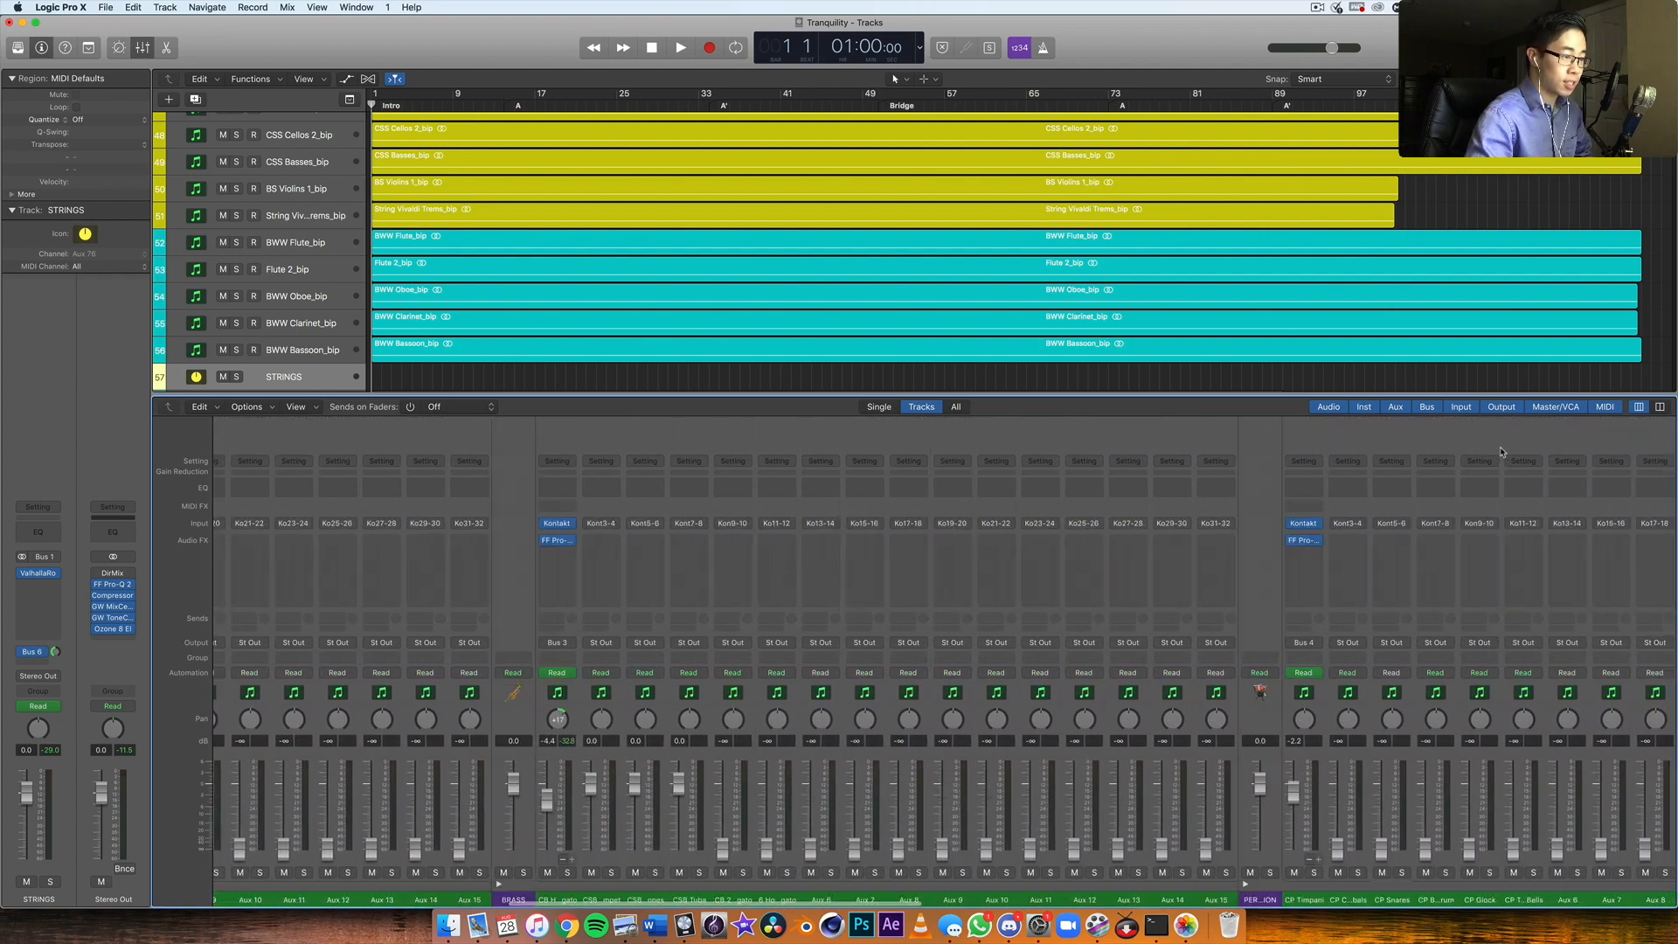
{"action": "scroll", "coordinate": [1501, 451], "scroll_direction": "right", "scroll_amount": 20}
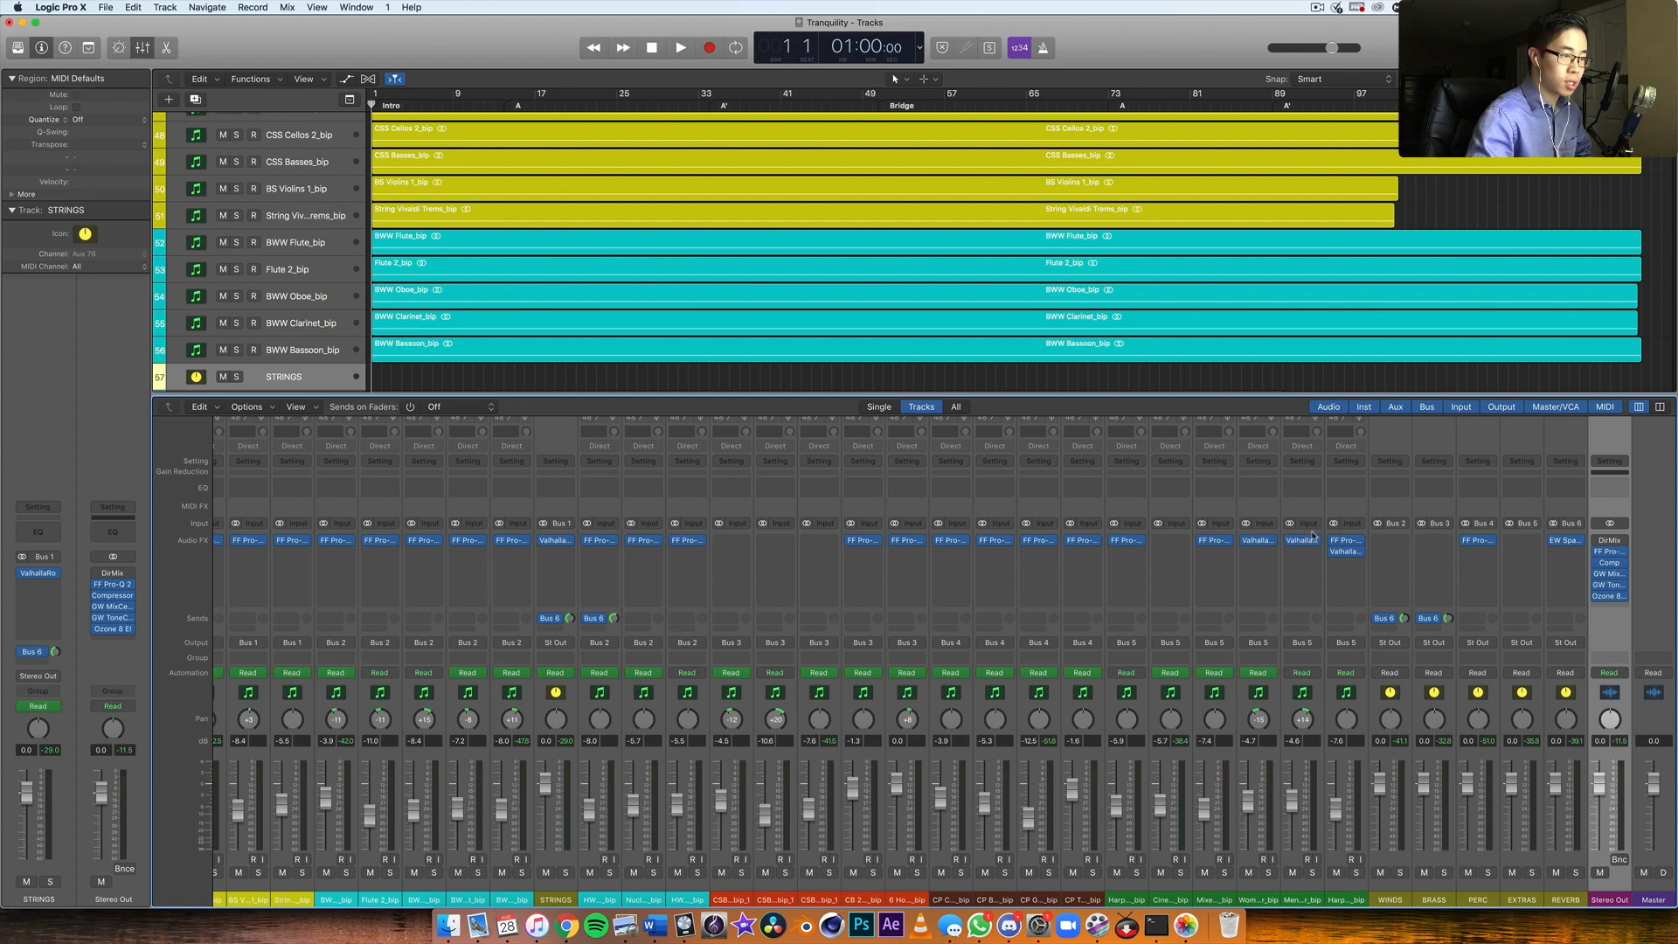
Step: Open the FF Pro-Q 2 equalizer of the CSS Violins 1 (2)_bip channel and place its window mid-screen
{"action": "scroll", "coordinate": [1290, 549], "scroll_direction": "left", "scroll_amount": 10}
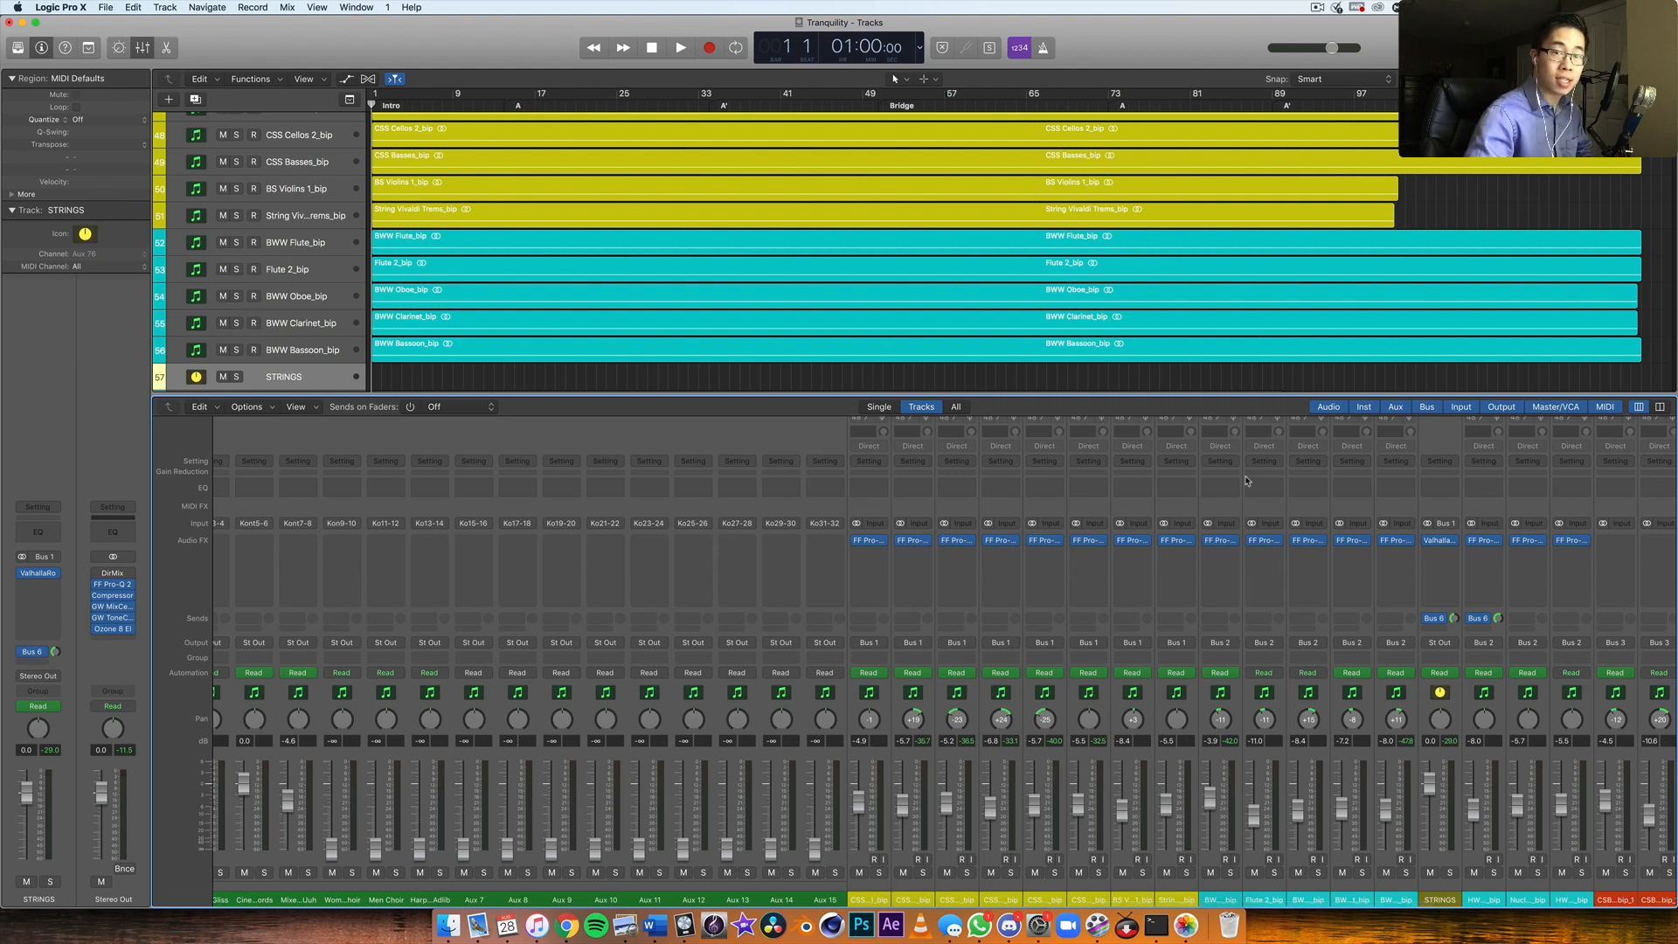
{"action": "left_click", "coordinate": [871, 543]}
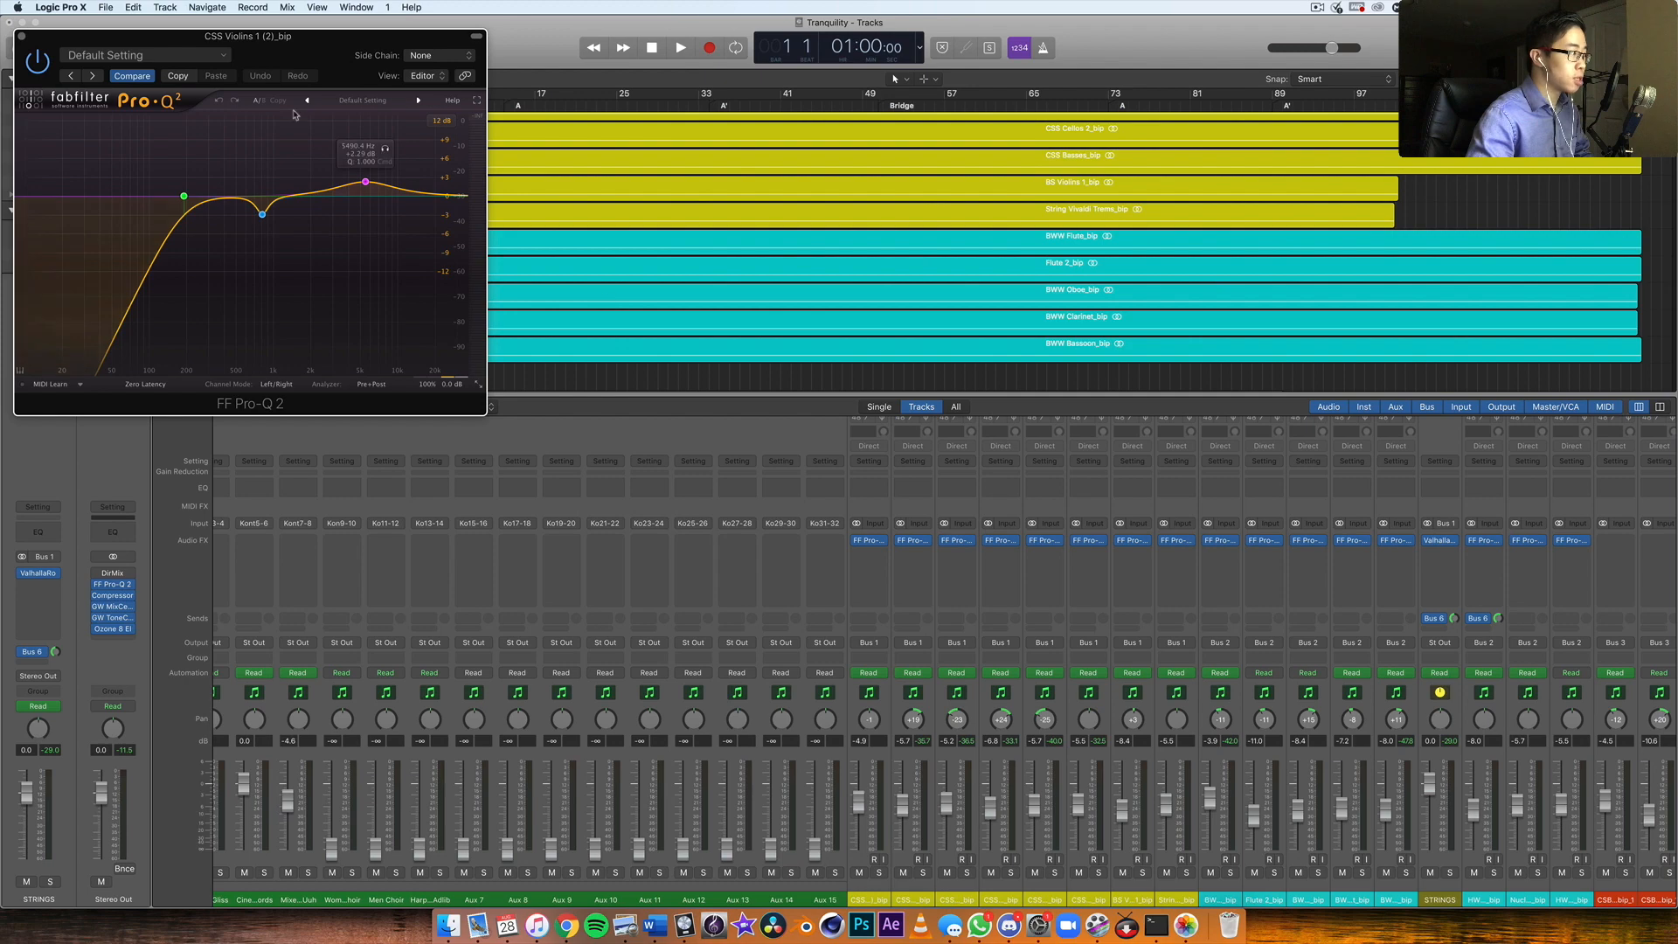
{"action": "left_click_drag", "start_coordinate": [271, 67], "coordinate": [851, 347]}
Step: Solo the CSS Violins 1 (2)_bip track and play it from bar 76
{"action": "scroll", "coordinate": [485, 200], "scroll_direction": "up", "scroll_amount": 8}
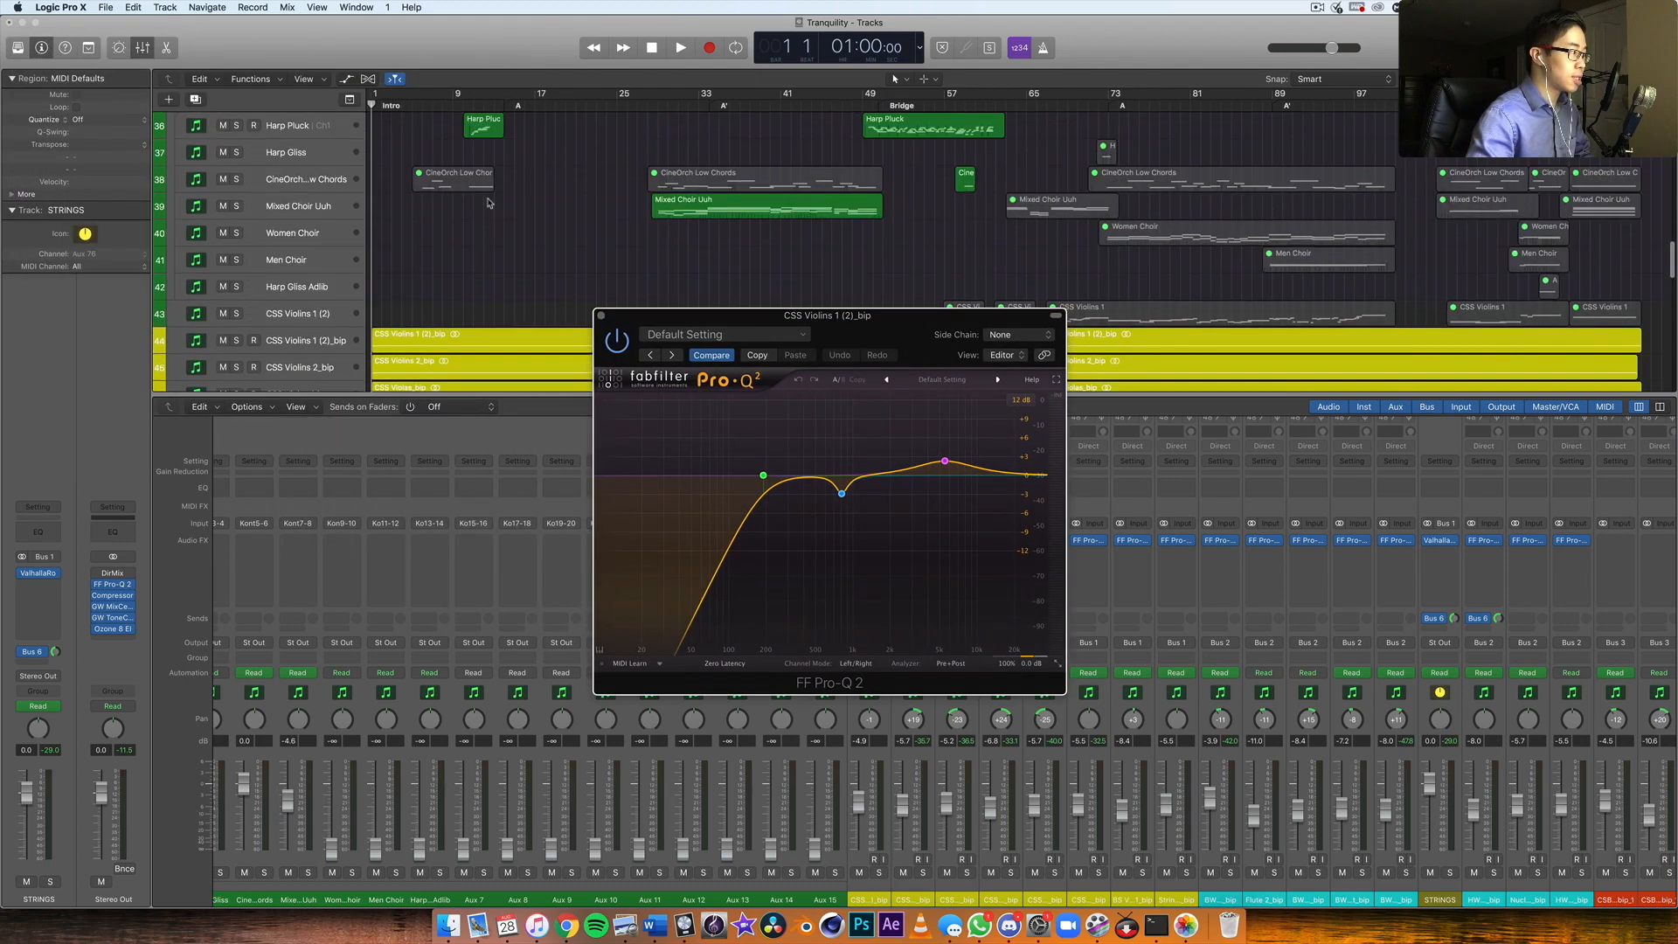
{"action": "scroll", "coordinate": [490, 203], "scroll_direction": "down", "scroll_amount": 5}
{"action": "left_click", "coordinate": [423, 110]}
{"action": "key", "text": "space"}
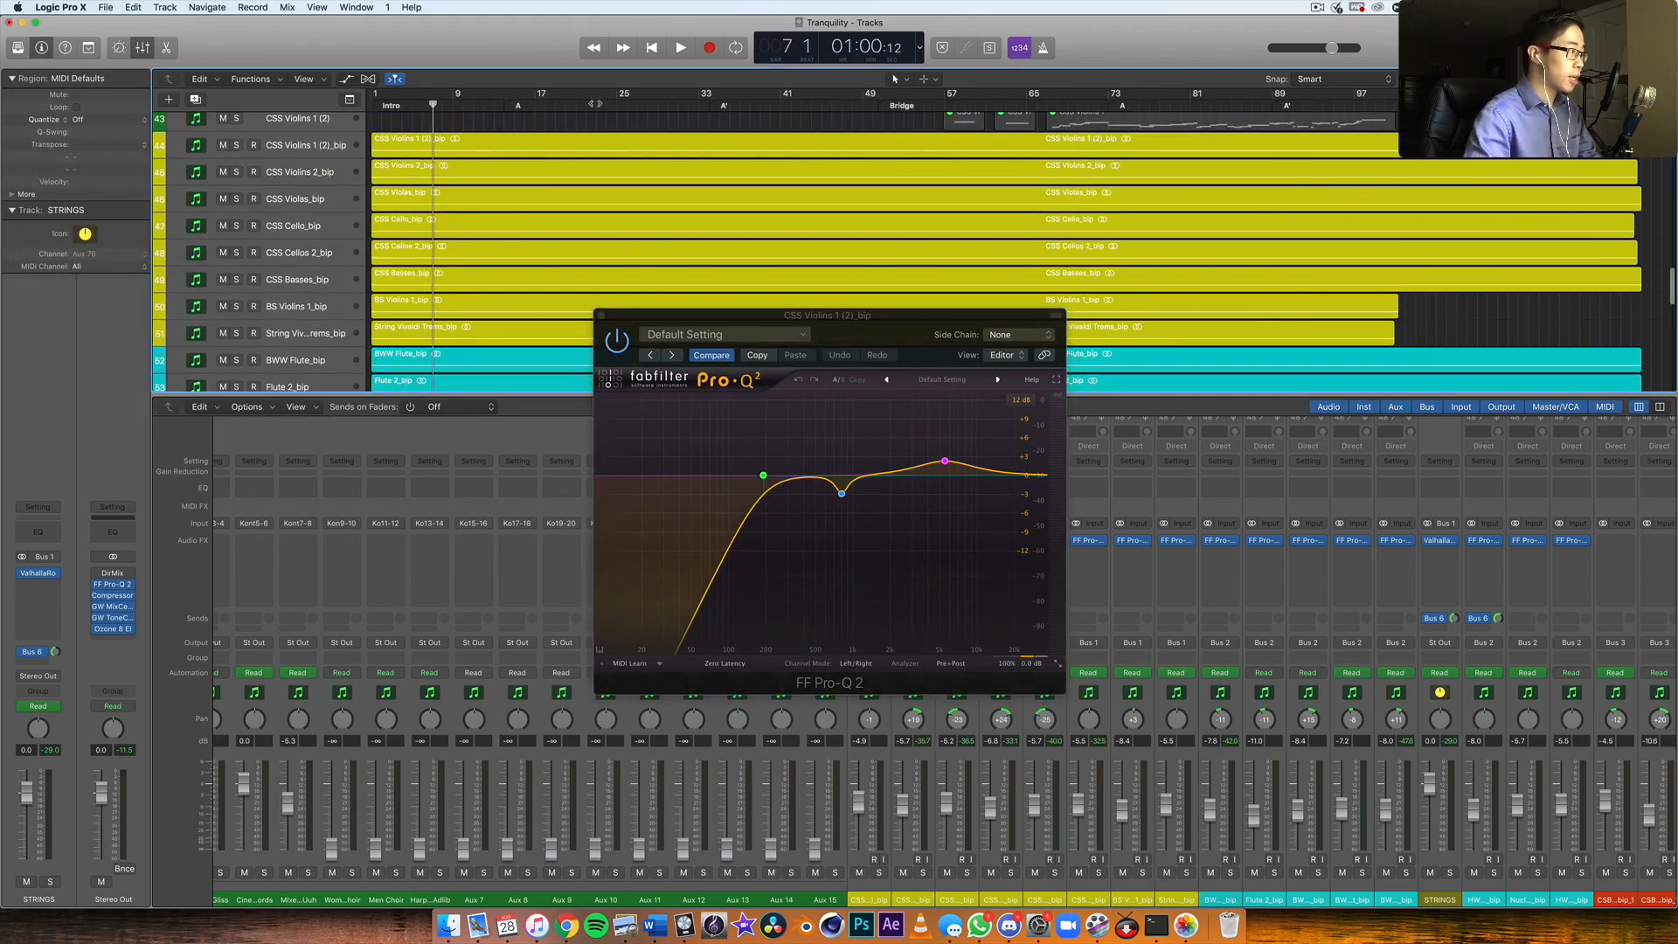
{"action": "left_click", "coordinate": [1139, 105]}
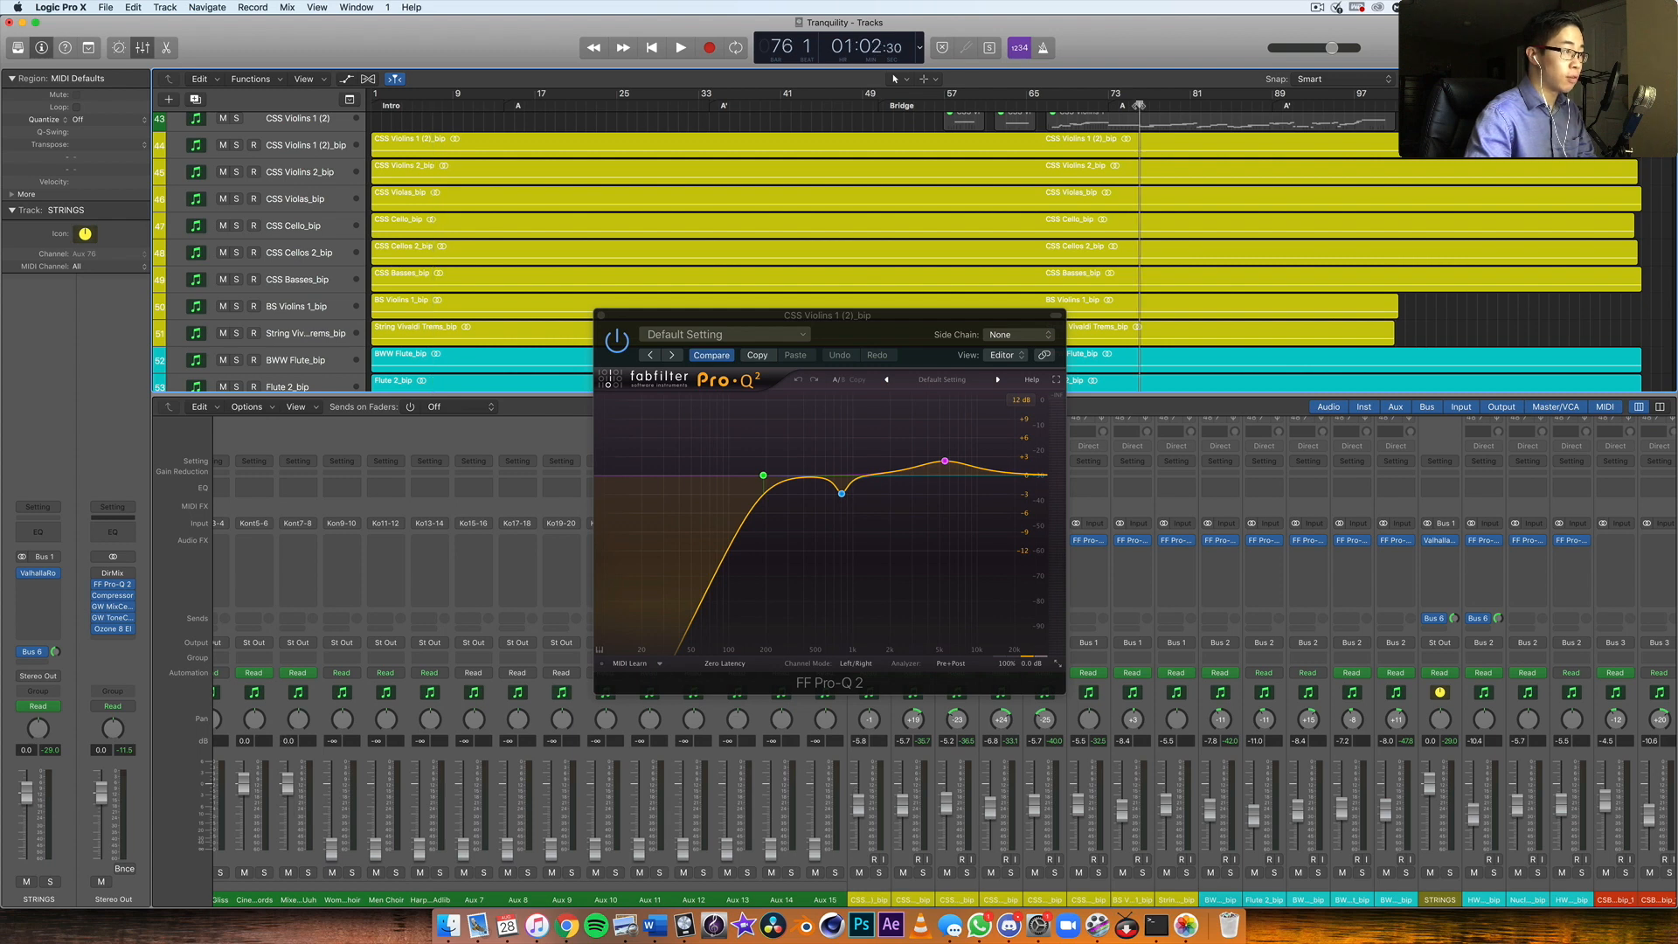
{"action": "left_click", "coordinate": [236, 145]}
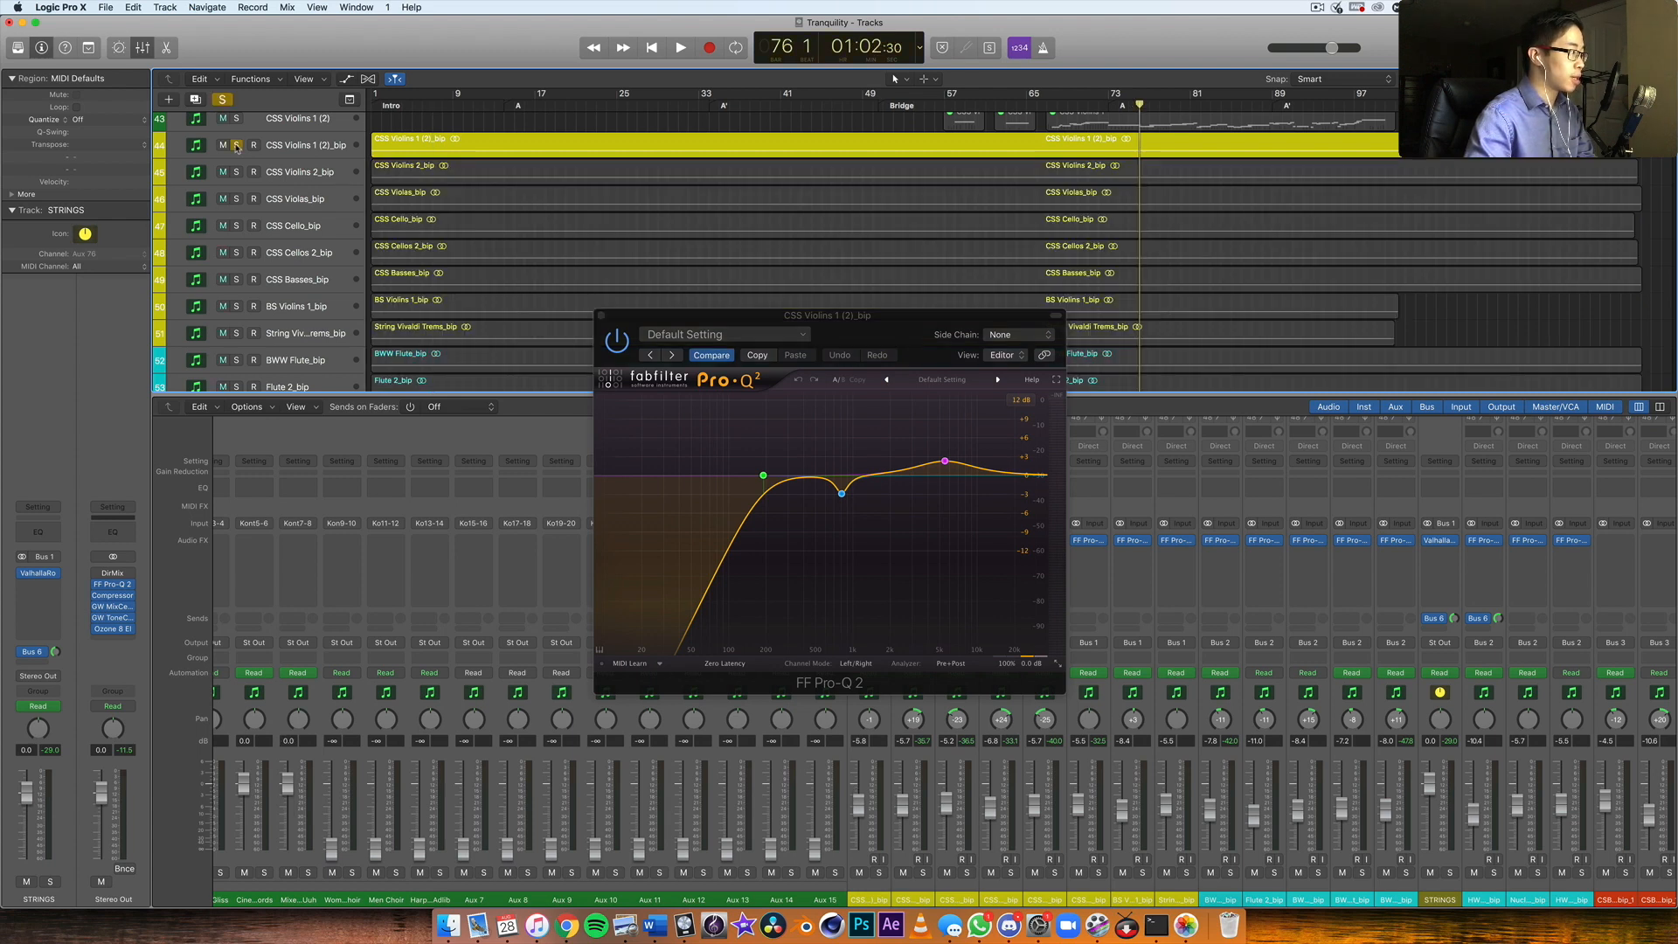
{"action": "key", "text": "space"}
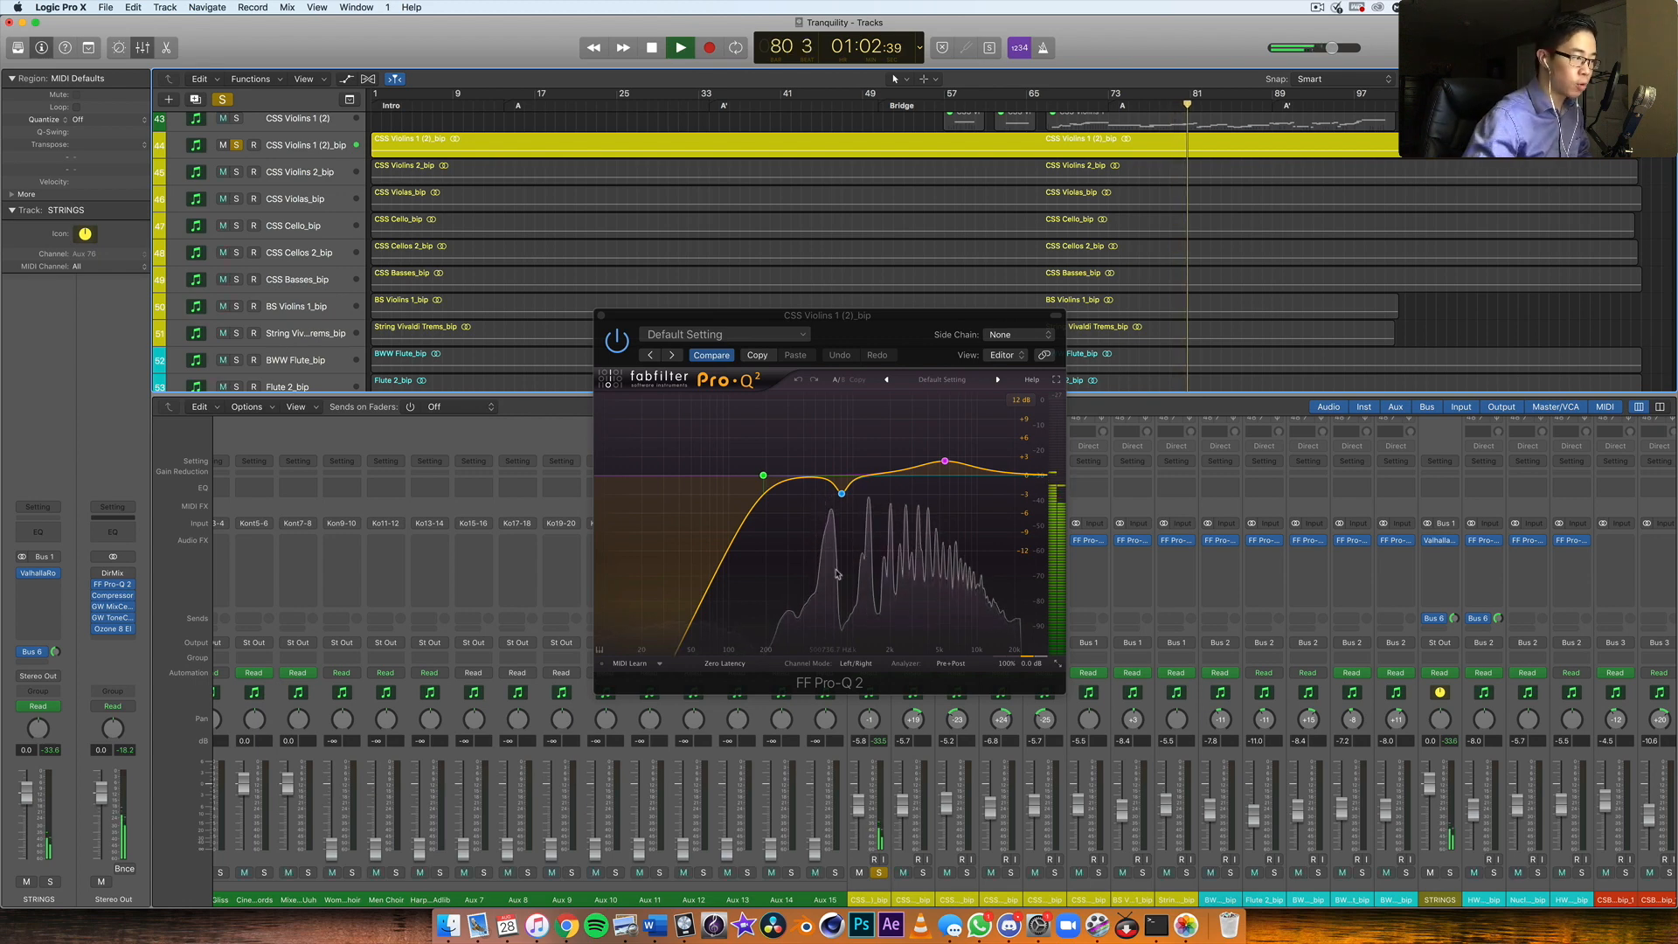
Step: Audition the equalizer's midrange cut band and its high-frequency boost band one after the other in band solo
{"action": "left_click", "coordinate": [862, 517]}
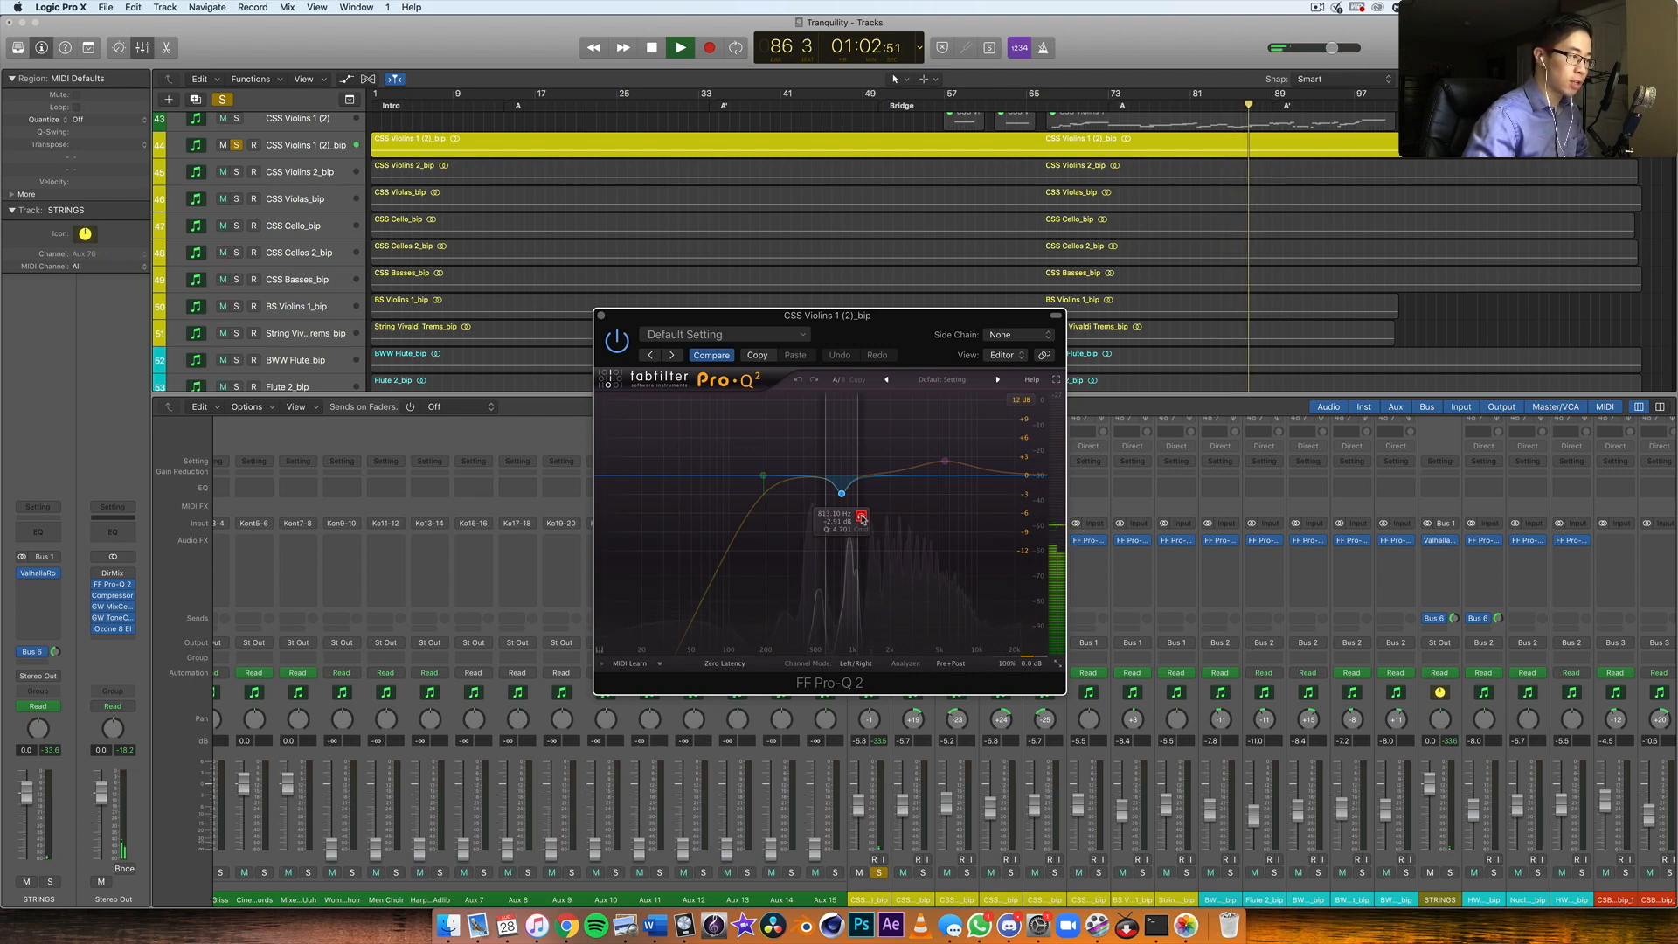
{"action": "left_click", "coordinate": [861, 517]}
{"action": "left_click", "coordinate": [965, 429]}
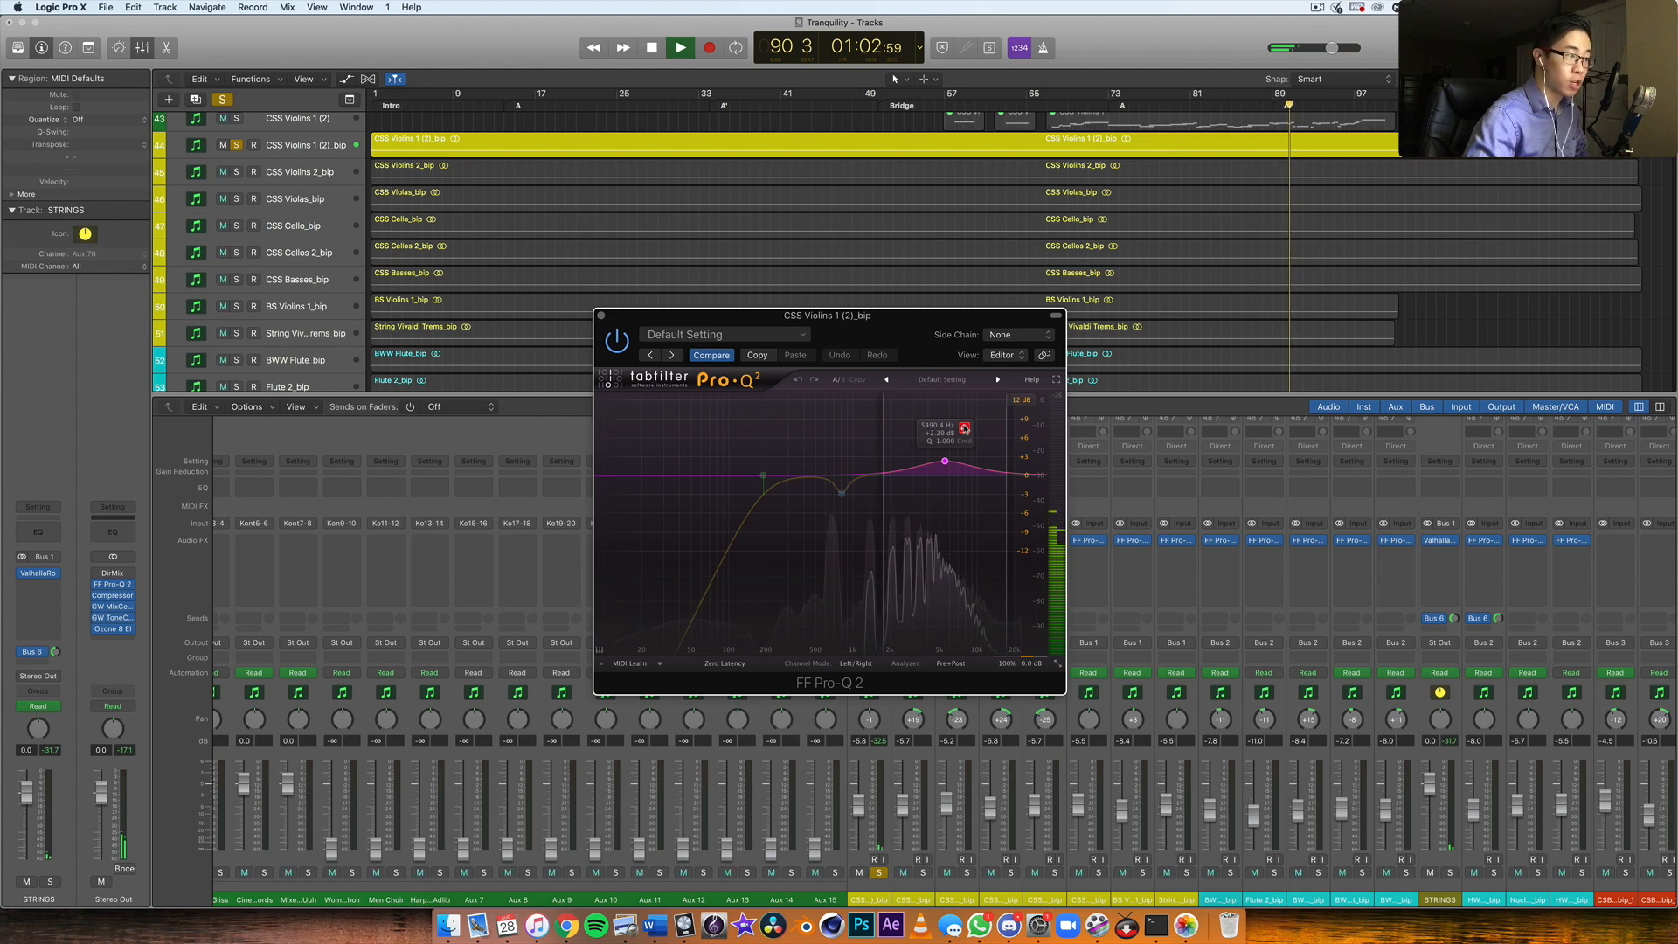
Step: End the high band's solo, compare the CSS Violins 1 (2)_bip track with its equalizer bypassed and re-enabled, and close the equalizer
{"action": "left_click", "coordinate": [964, 427]}
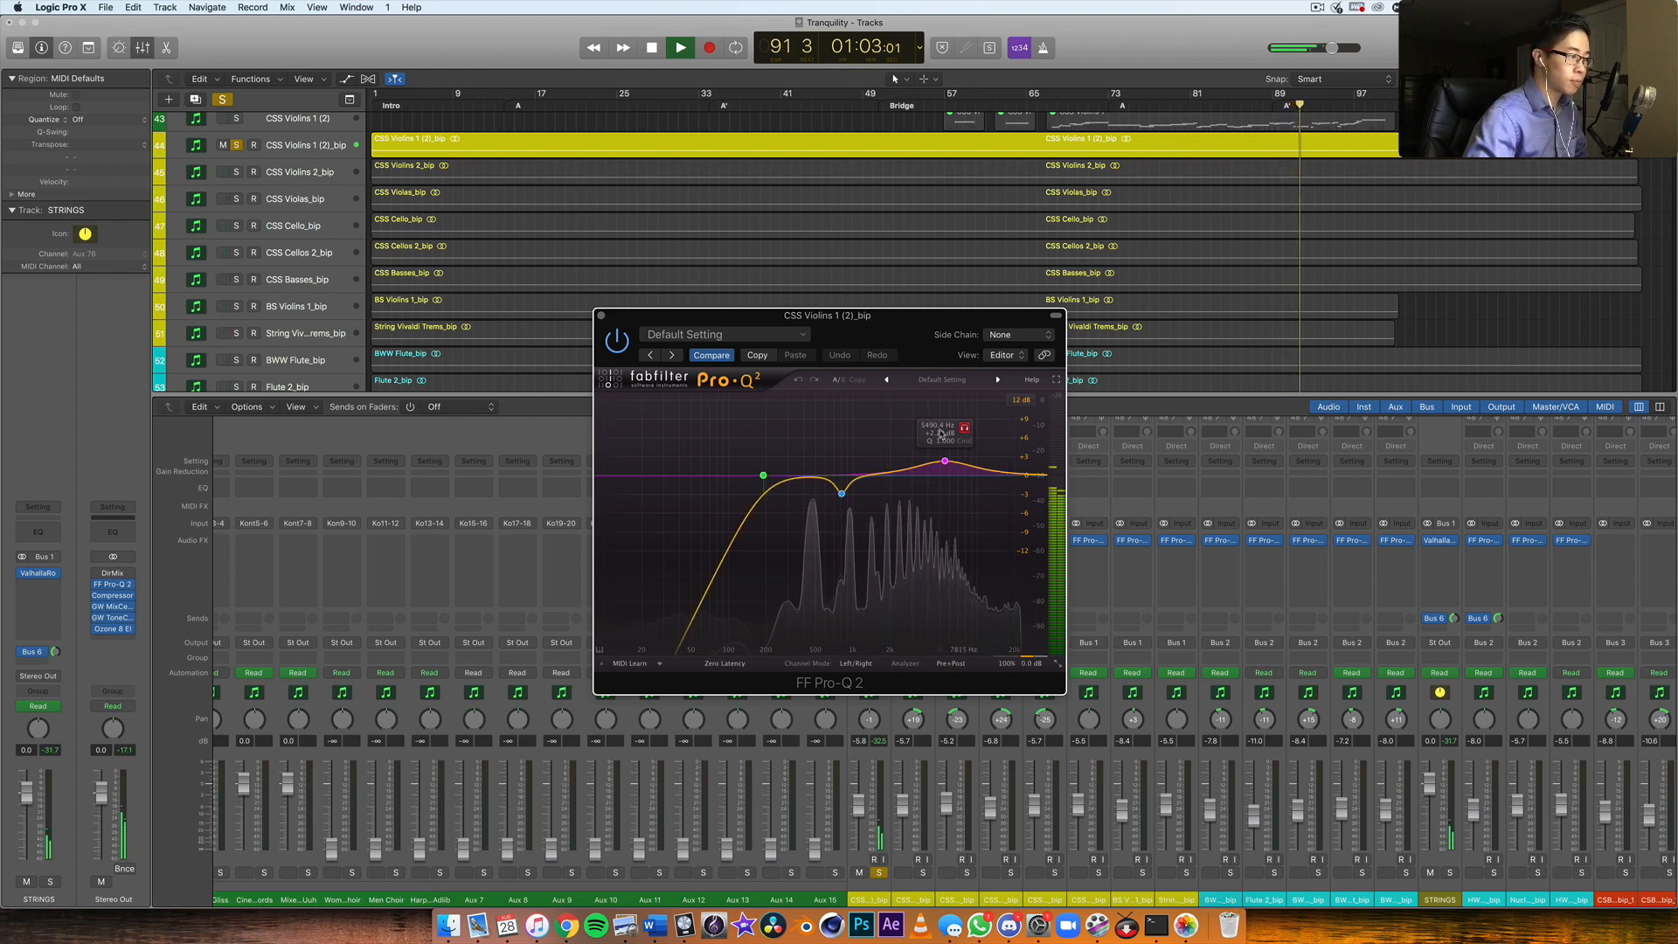
{"action": "left_click", "coordinate": [618, 341]}
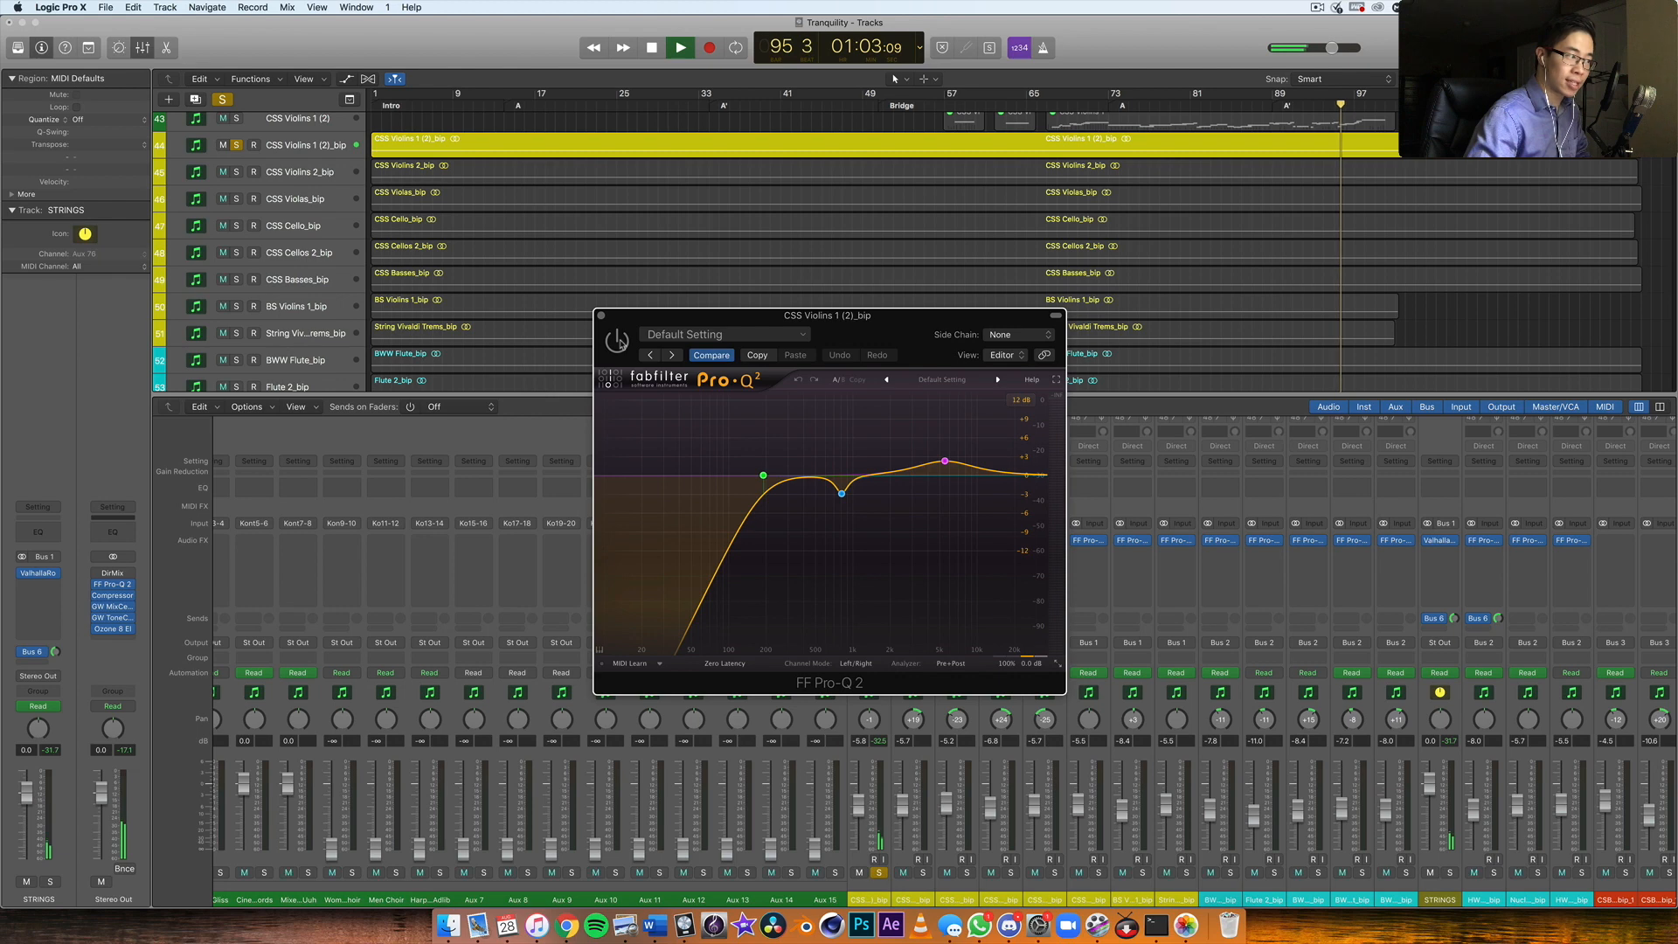
{"action": "left_click", "coordinate": [617, 340]}
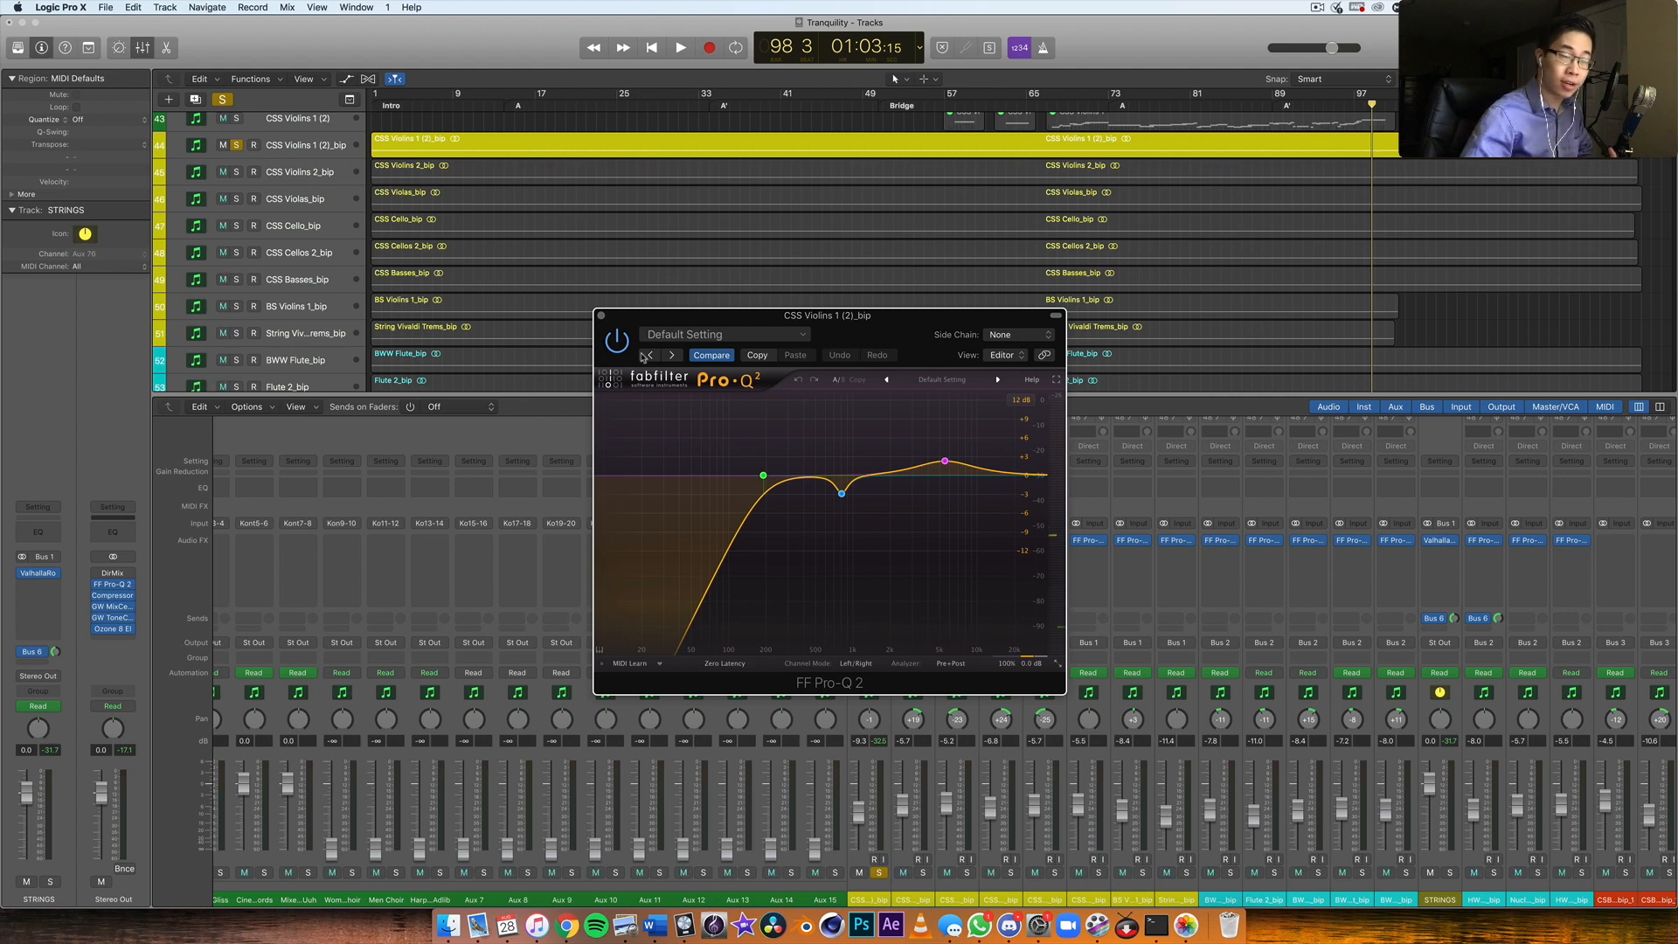
{"action": "left_click", "coordinate": [602, 315]}
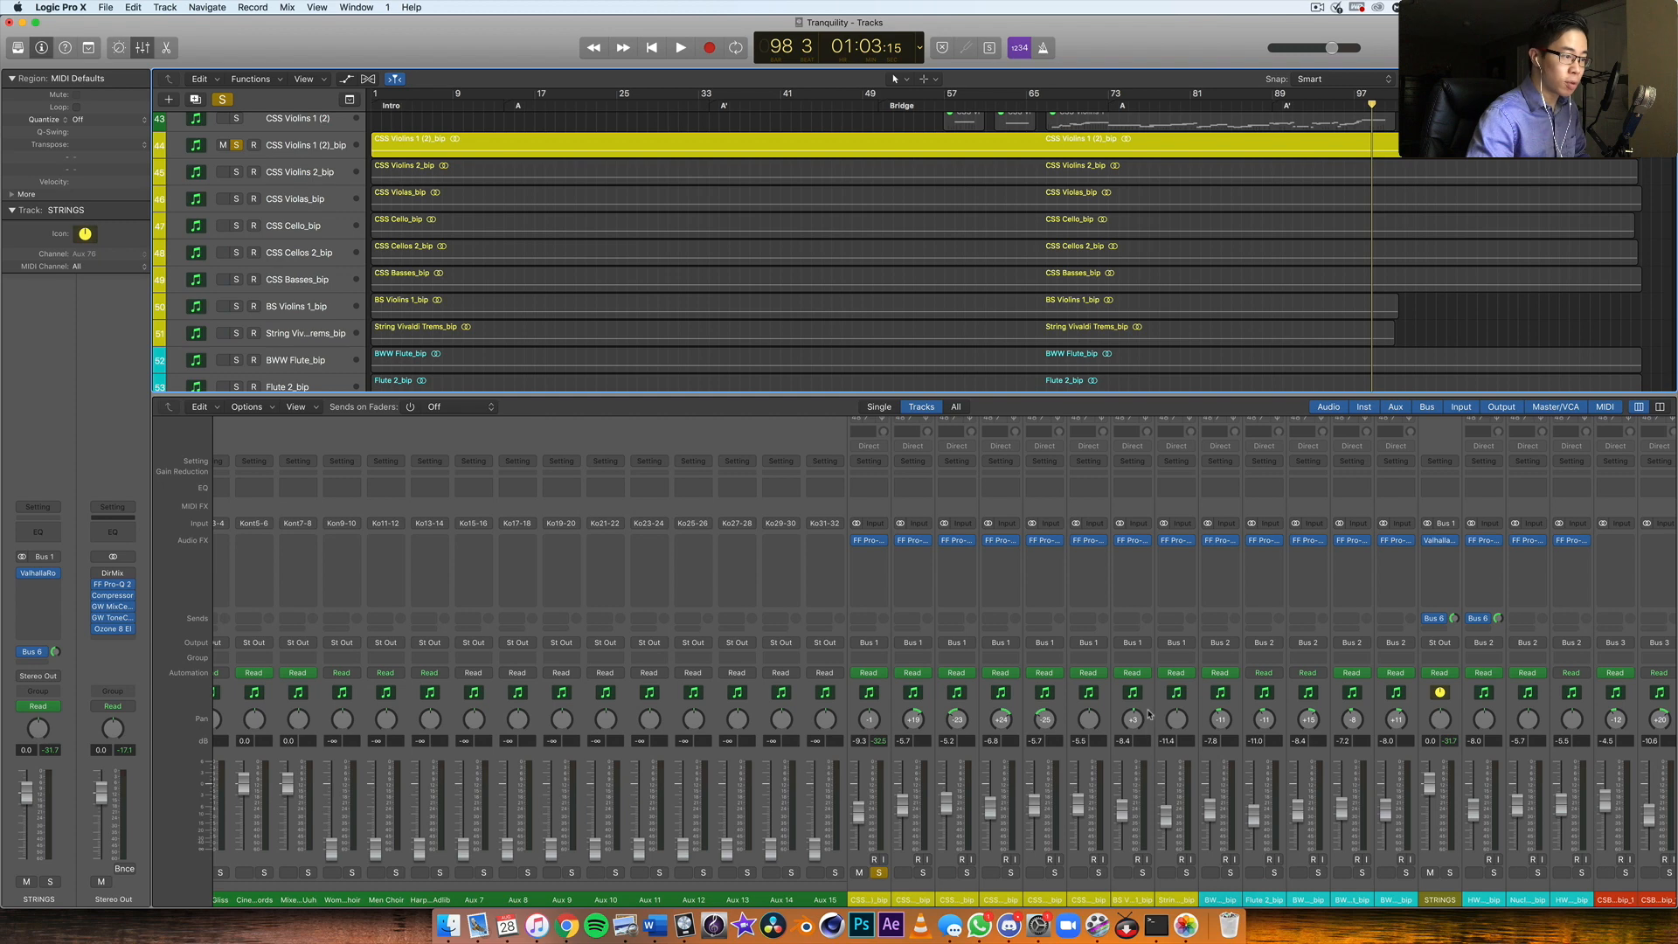
Step: Open the FF Pro-Q 2 equalizer of the BWW Oboe_bip channel and place its window mid-screen
{"action": "left_click", "coordinate": [1150, 709]}
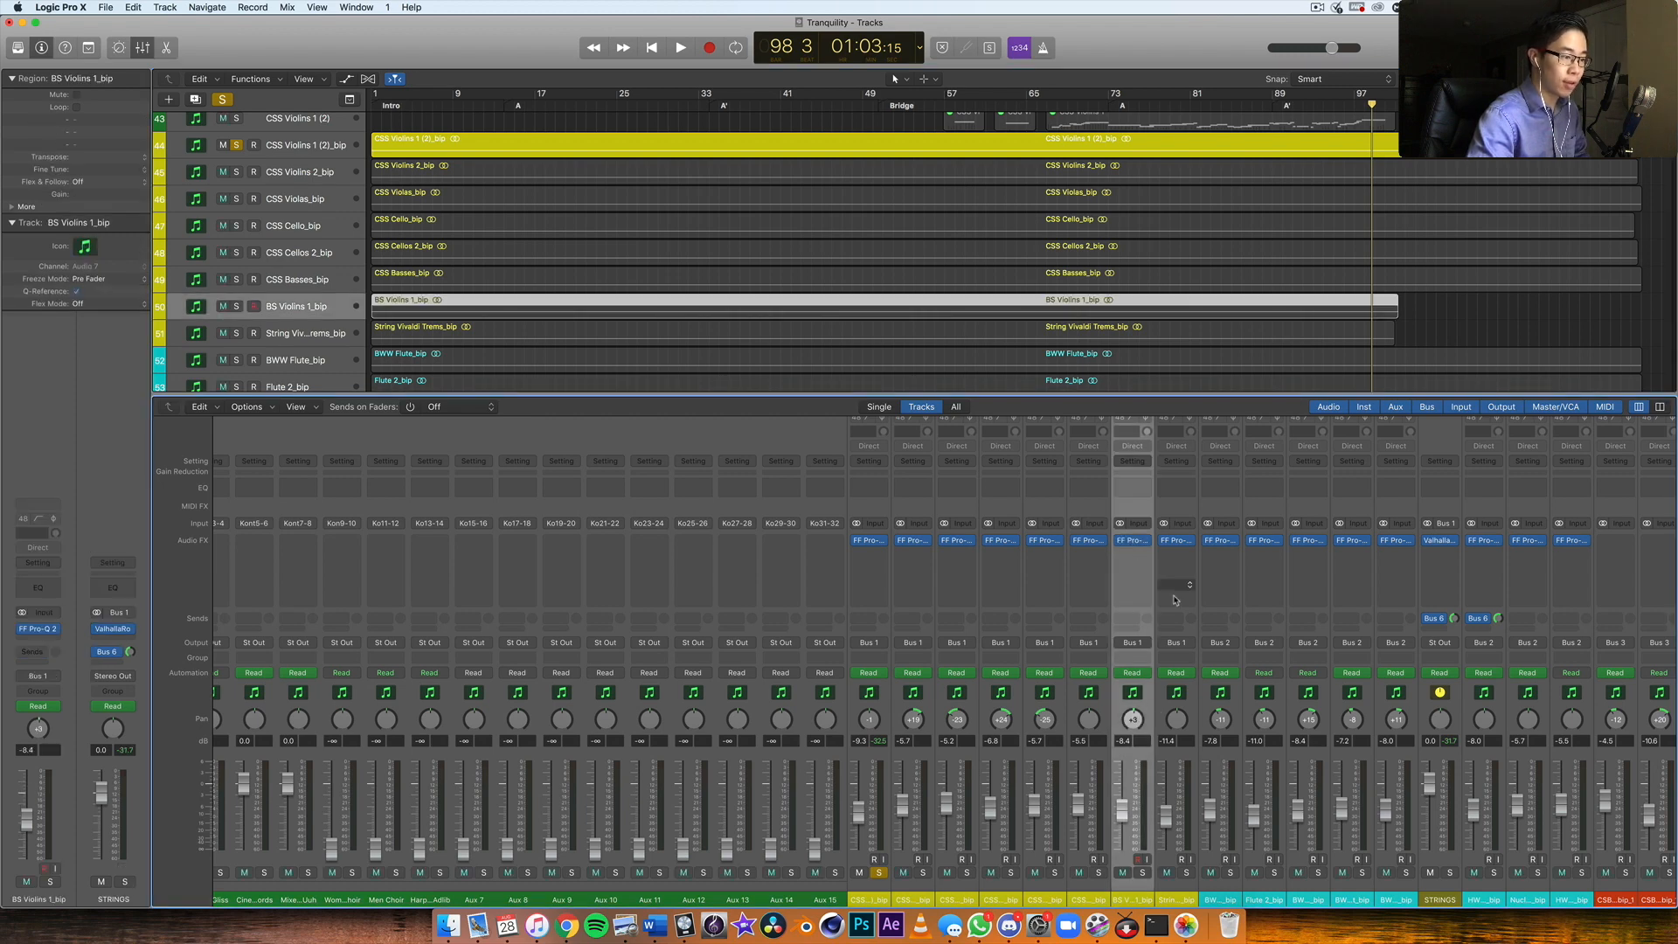
{"action": "scroll", "coordinate": [1047, 598], "scroll_direction": "right", "scroll_amount": 5}
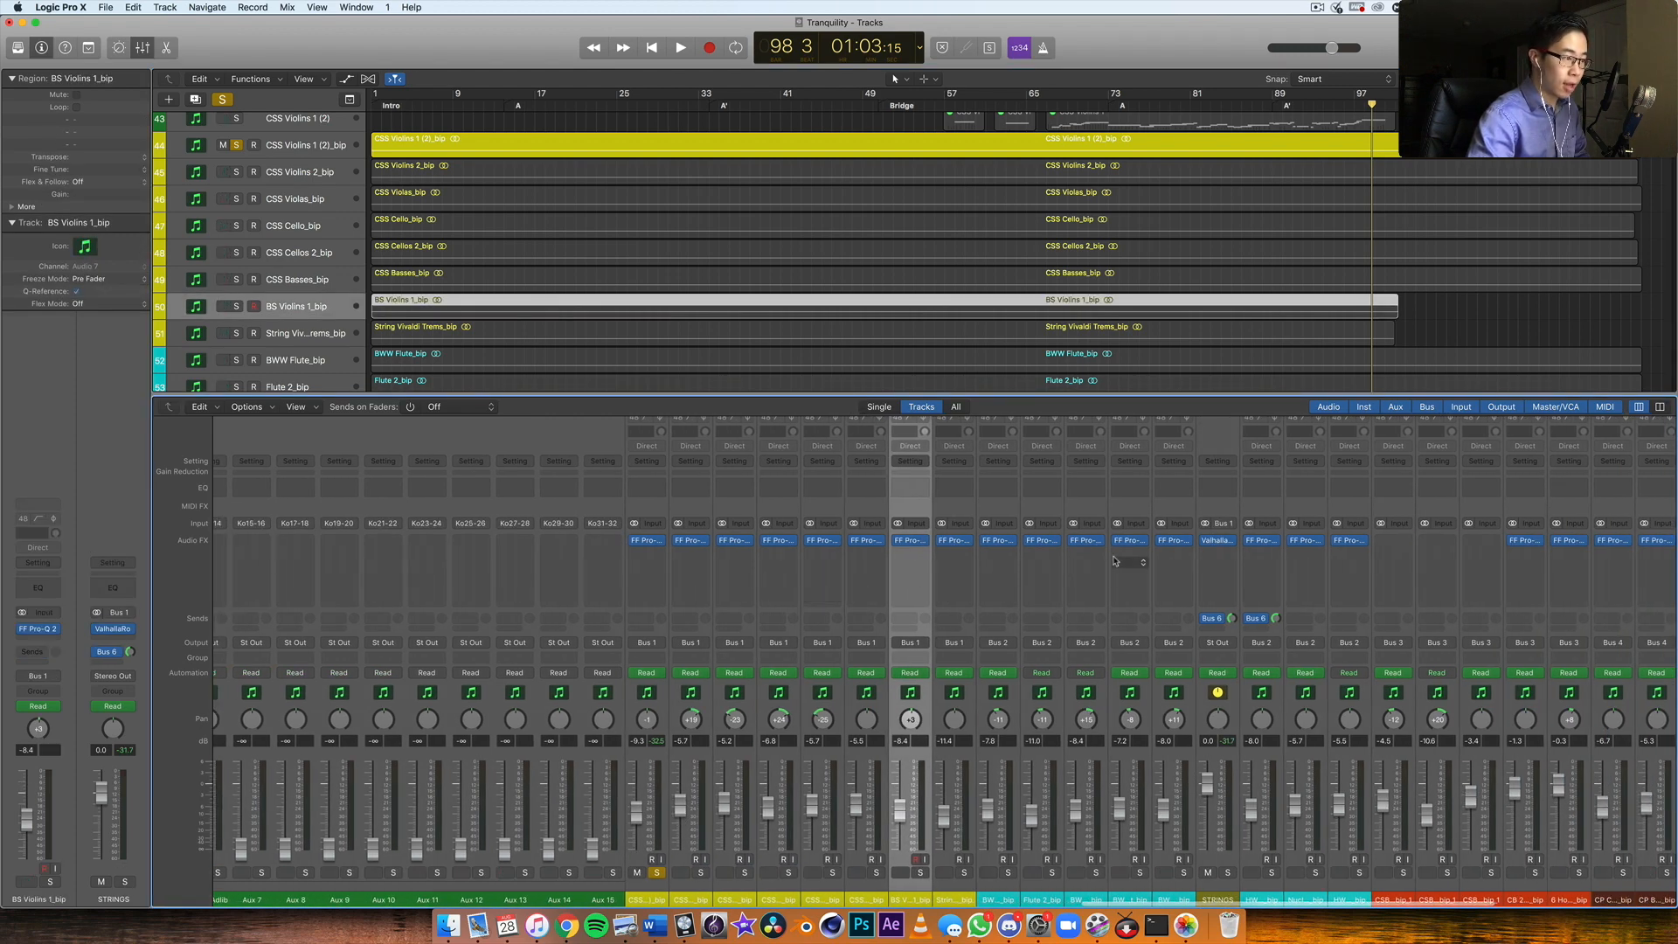
{"action": "left_click", "coordinate": [1086, 540]}
{"action": "left_click_drag", "start_coordinate": [296, 46], "coordinate": [801, 273]}
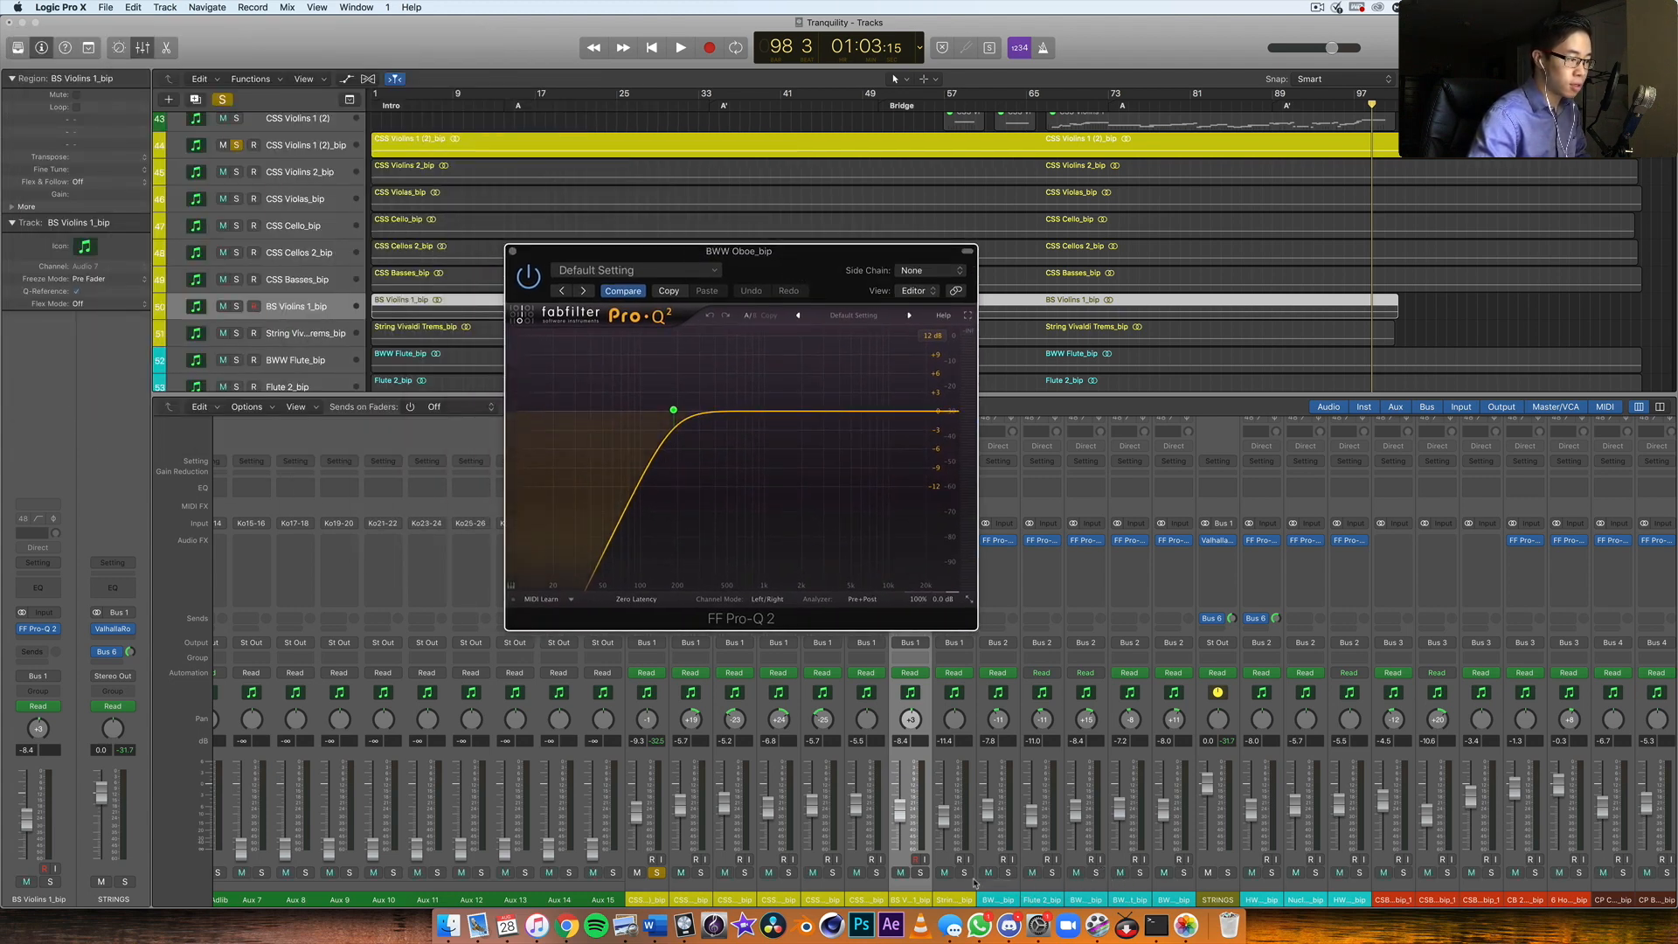
Step: Solo the BWW Oboe_bip track in place of the CSS Violins 1 (2)_bip track and play it from bar 71
{"action": "left_click", "coordinate": [1081, 878]}
{"action": "scroll", "coordinate": [302, 316], "scroll_direction": "down", "scroll_amount": 2}
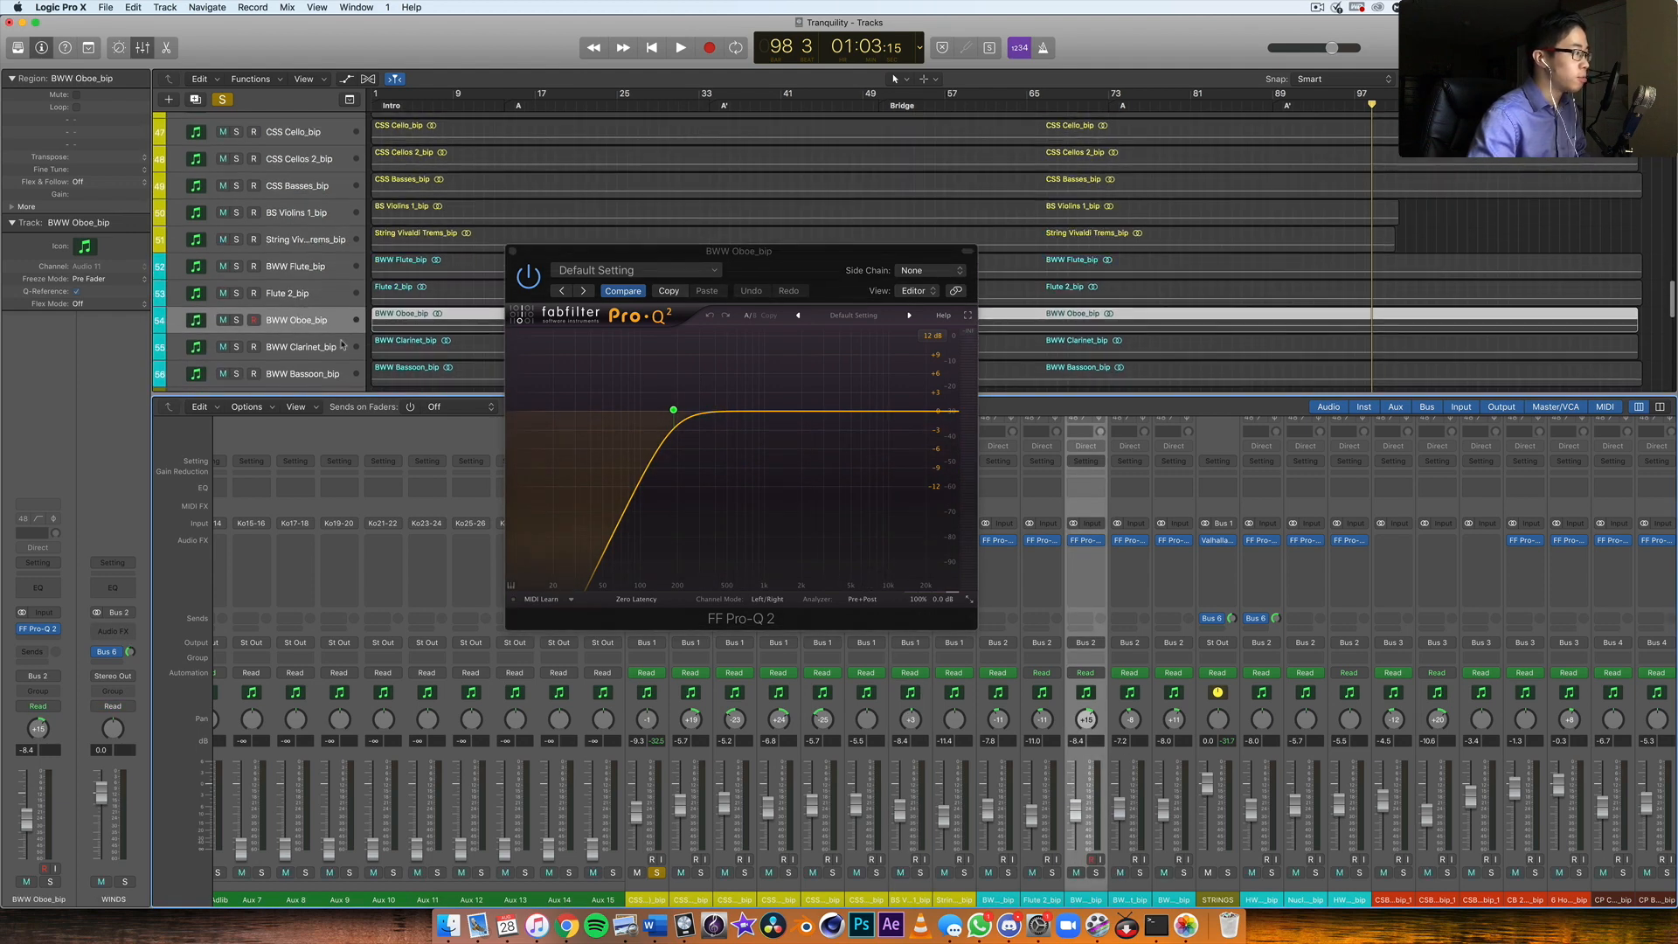
{"action": "left_click", "coordinate": [1098, 873]}
{"action": "scroll", "coordinate": [1163, 295], "scroll_direction": "down", "scroll_amount": 4}
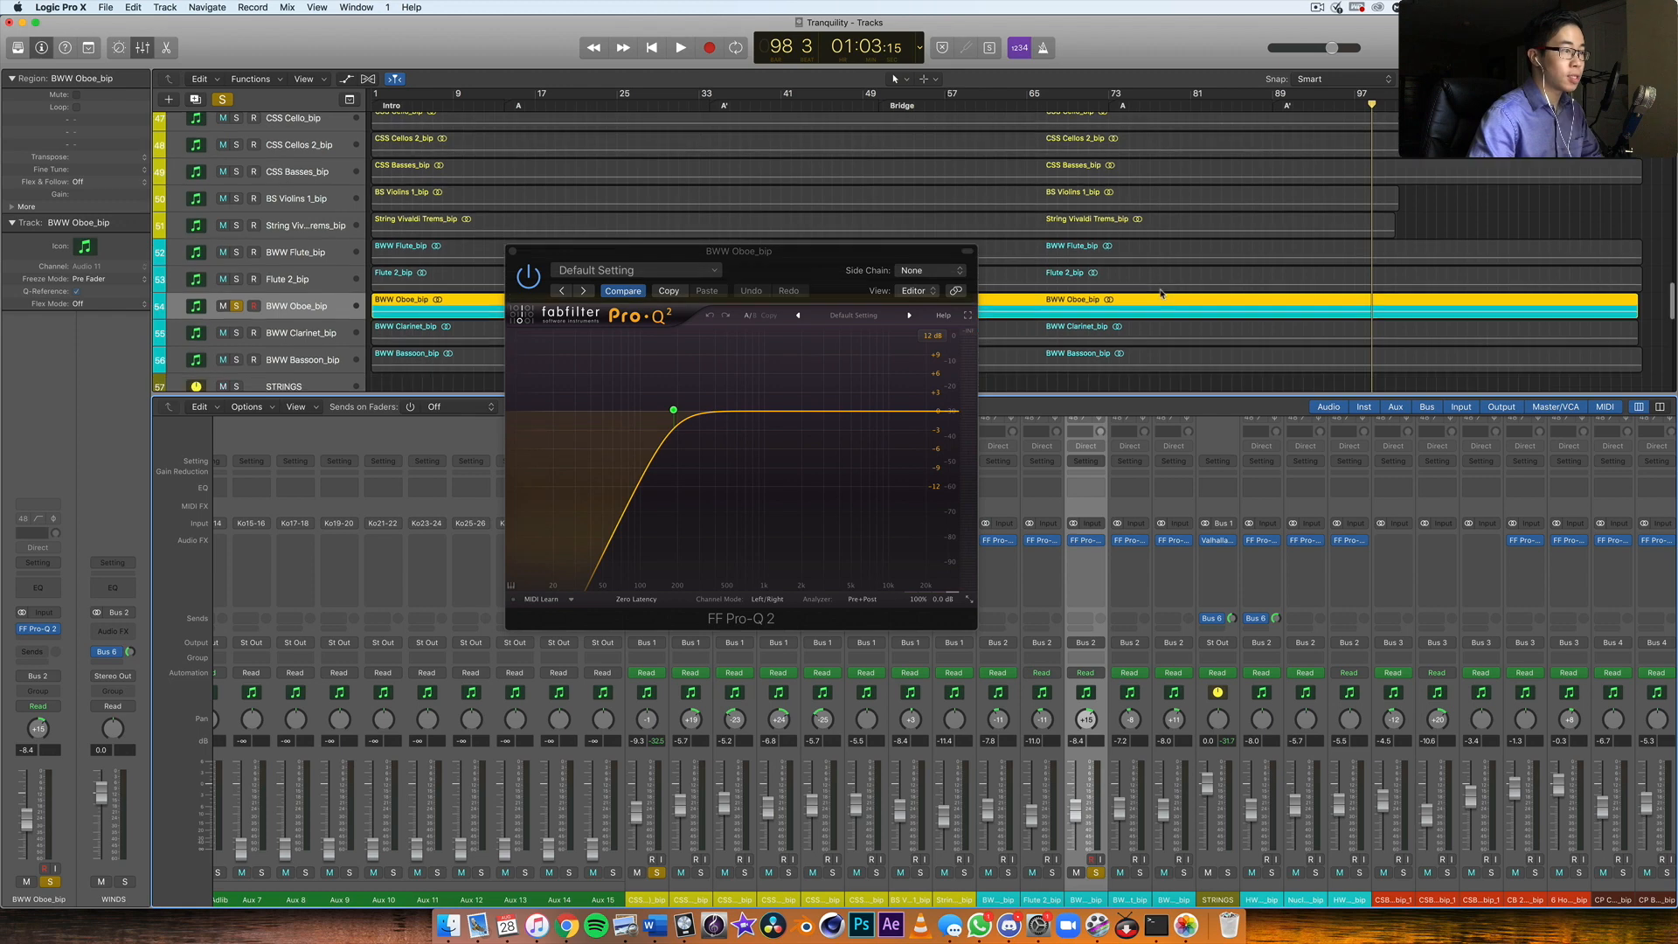
{"action": "key", "text": "space"}
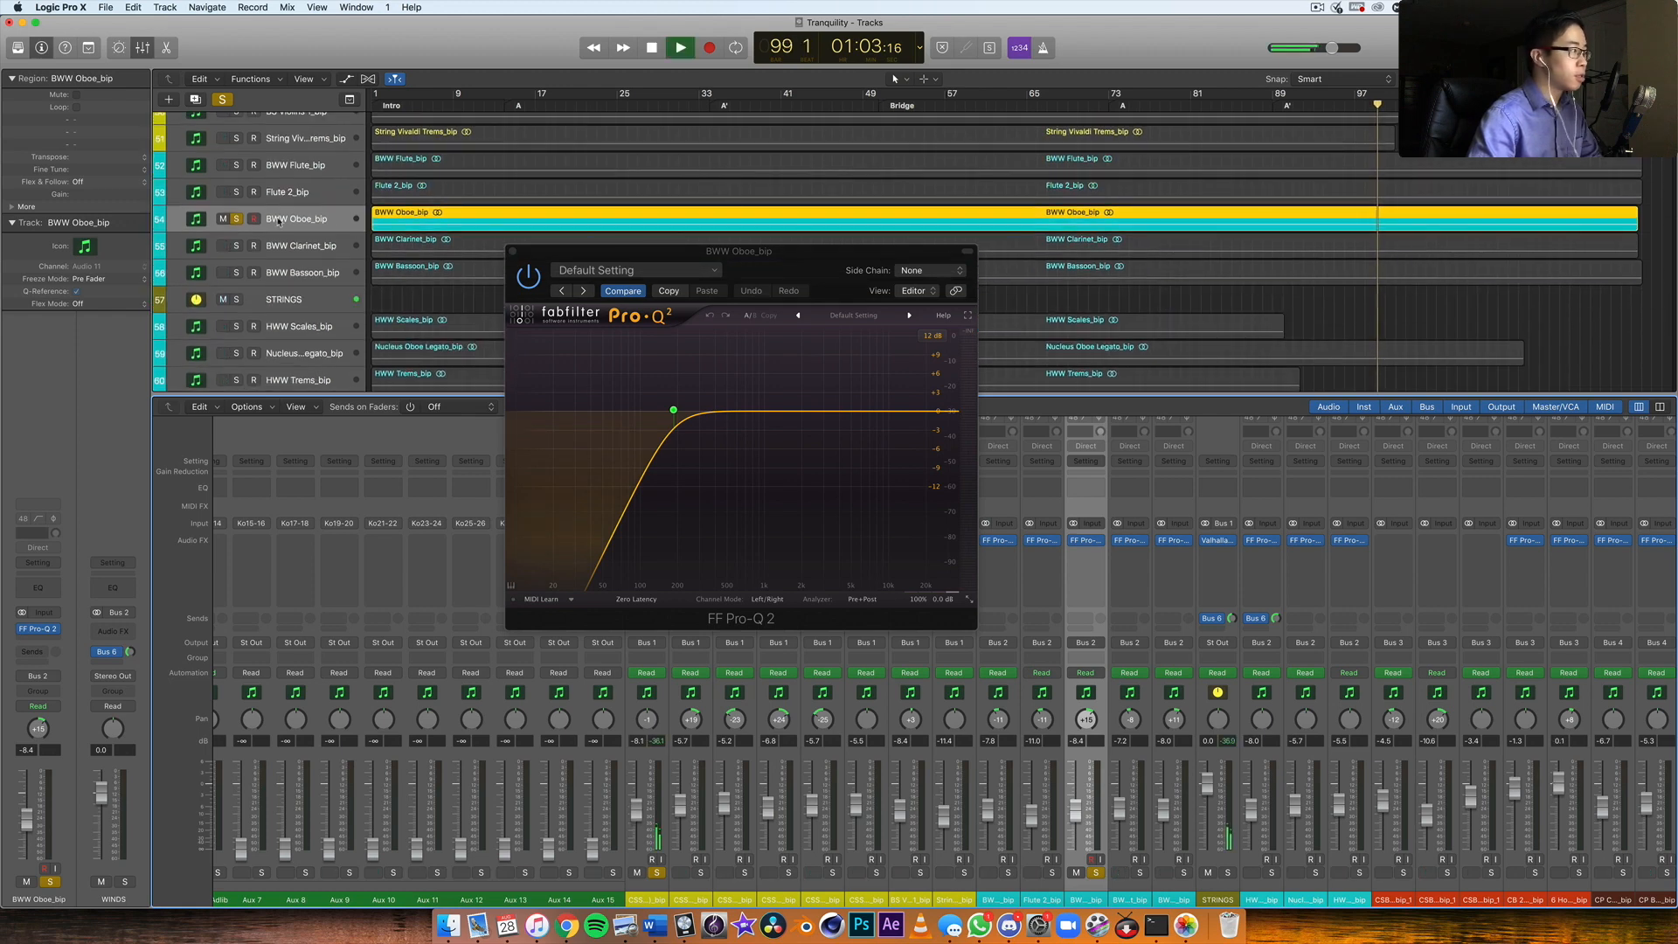
{"action": "scroll", "coordinate": [399, 237], "scroll_direction": "up", "scroll_amount": 10}
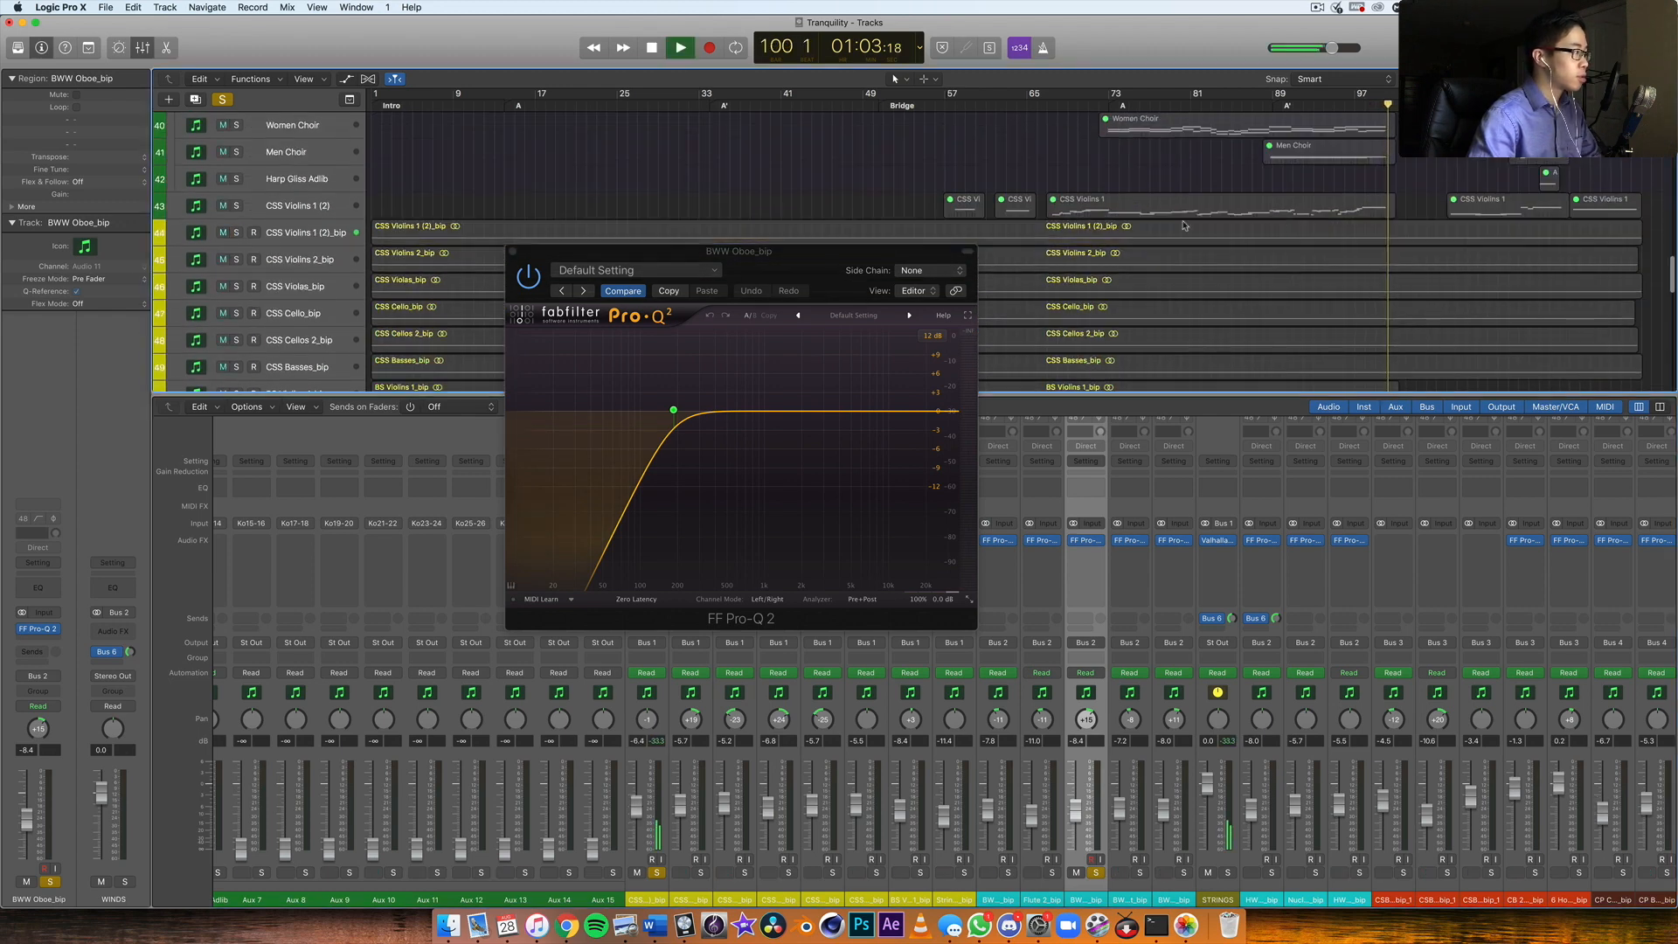
{"action": "scroll", "coordinate": [1266, 228], "scroll_direction": "down", "scroll_amount": 10}
{"action": "left_click", "coordinate": [1089, 100]}
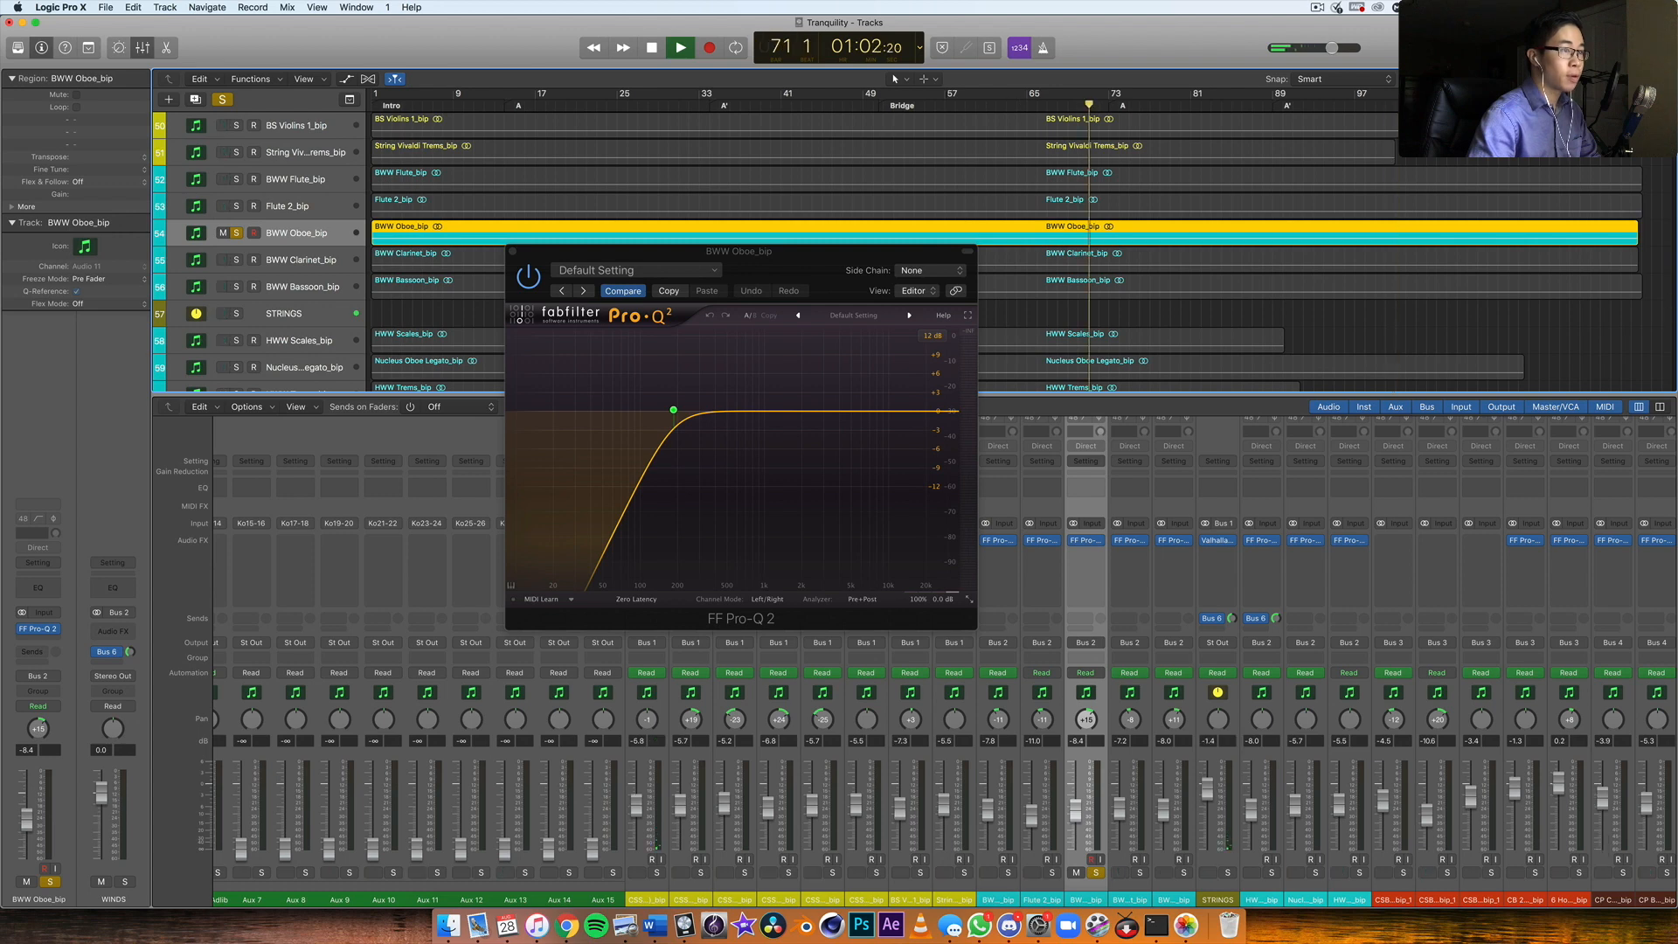
Step: Enlarge the track height in the arrangement and move the oboe's equalizer window down over the mixer
{"action": "scroll", "coordinate": [1093, 225], "scroll_direction": "up", "scroll_amount": 1}
{"action": "scroll", "coordinate": [1094, 229], "scroll_direction": "up", "scroll_amount": 5}
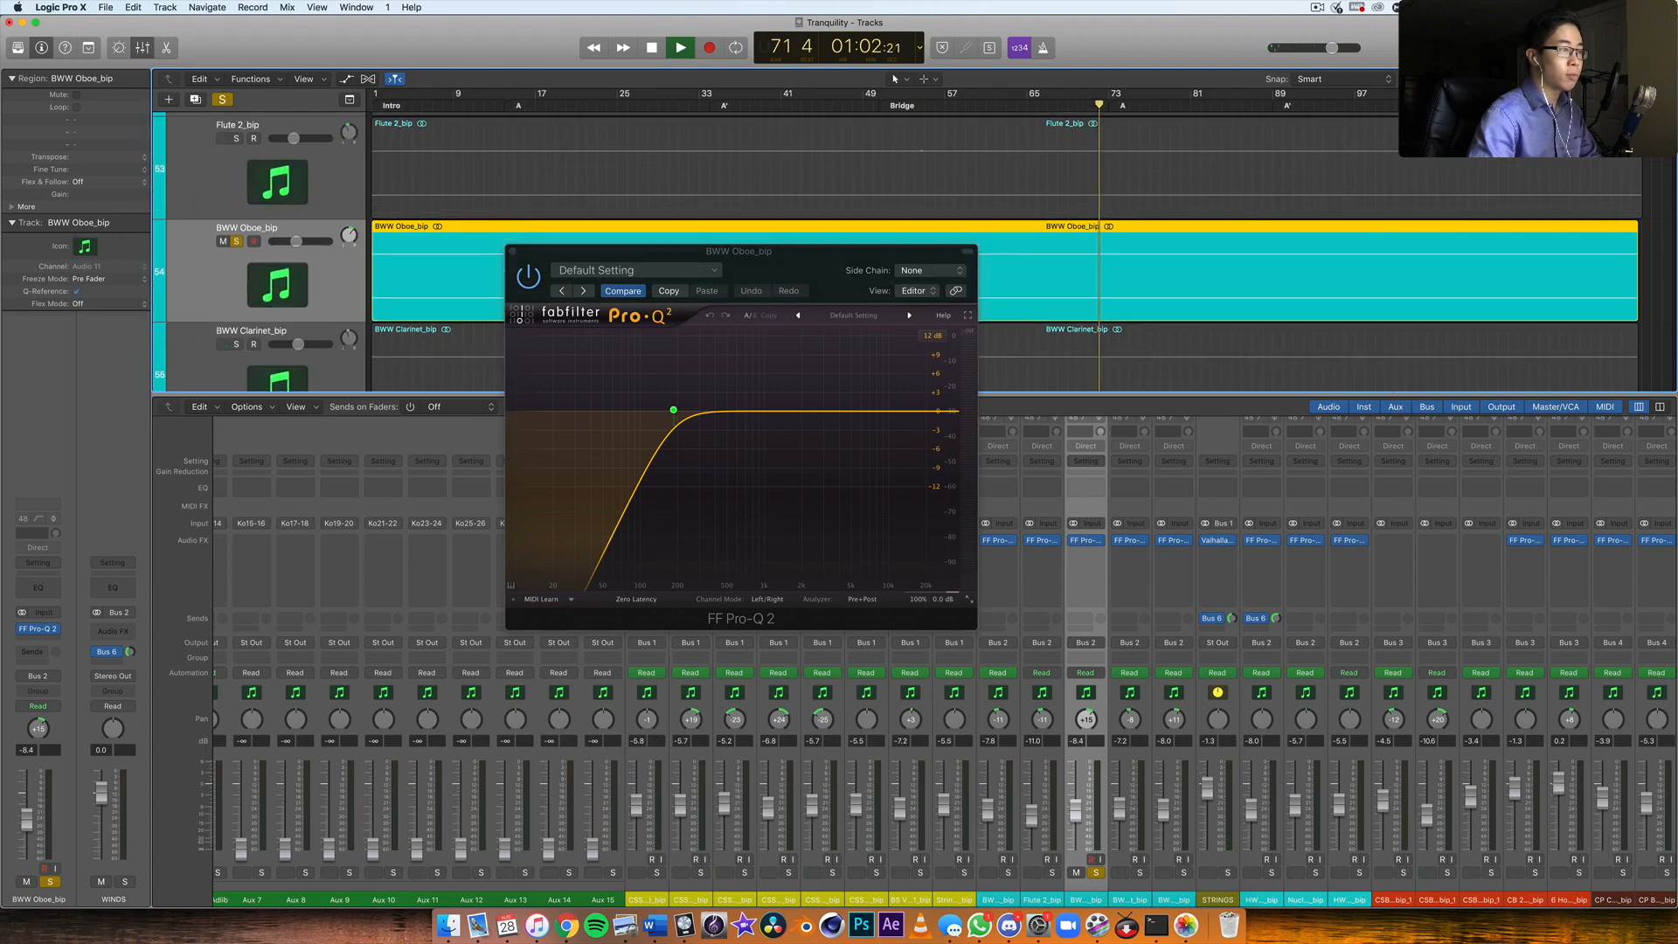
{"action": "left_click_drag", "start_coordinate": [779, 269], "coordinate": [772, 464]}
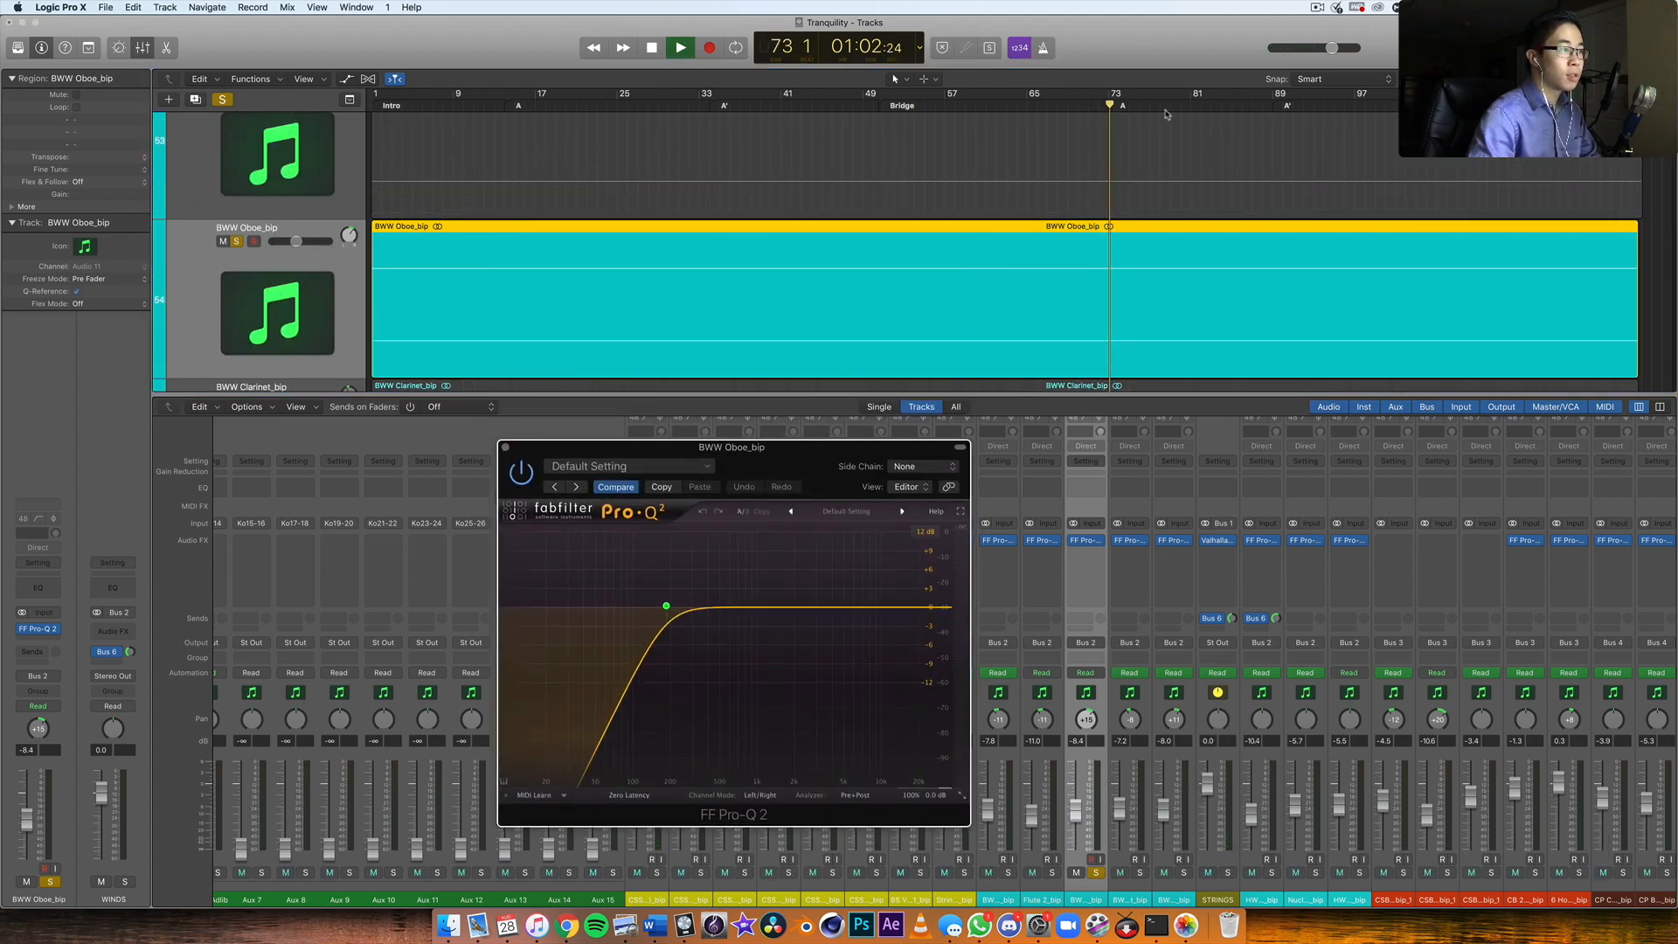
Step: Start playback at several bars to find a passage where the oboe plays, audition it through the equalizer and stop playback
{"action": "left_click", "coordinate": [976, 96]}
{"action": "left_click", "coordinate": [904, 96]}
{"action": "left_click", "coordinate": [1109, 96]}
{"action": "left_click", "coordinate": [603, 96]}
{"action": "left_click", "coordinate": [751, 96]}
{"action": "left_click", "coordinate": [873, 107]}
{"action": "left_click", "coordinate": [753, 103]}
{"action": "left_click", "coordinate": [685, 103]}
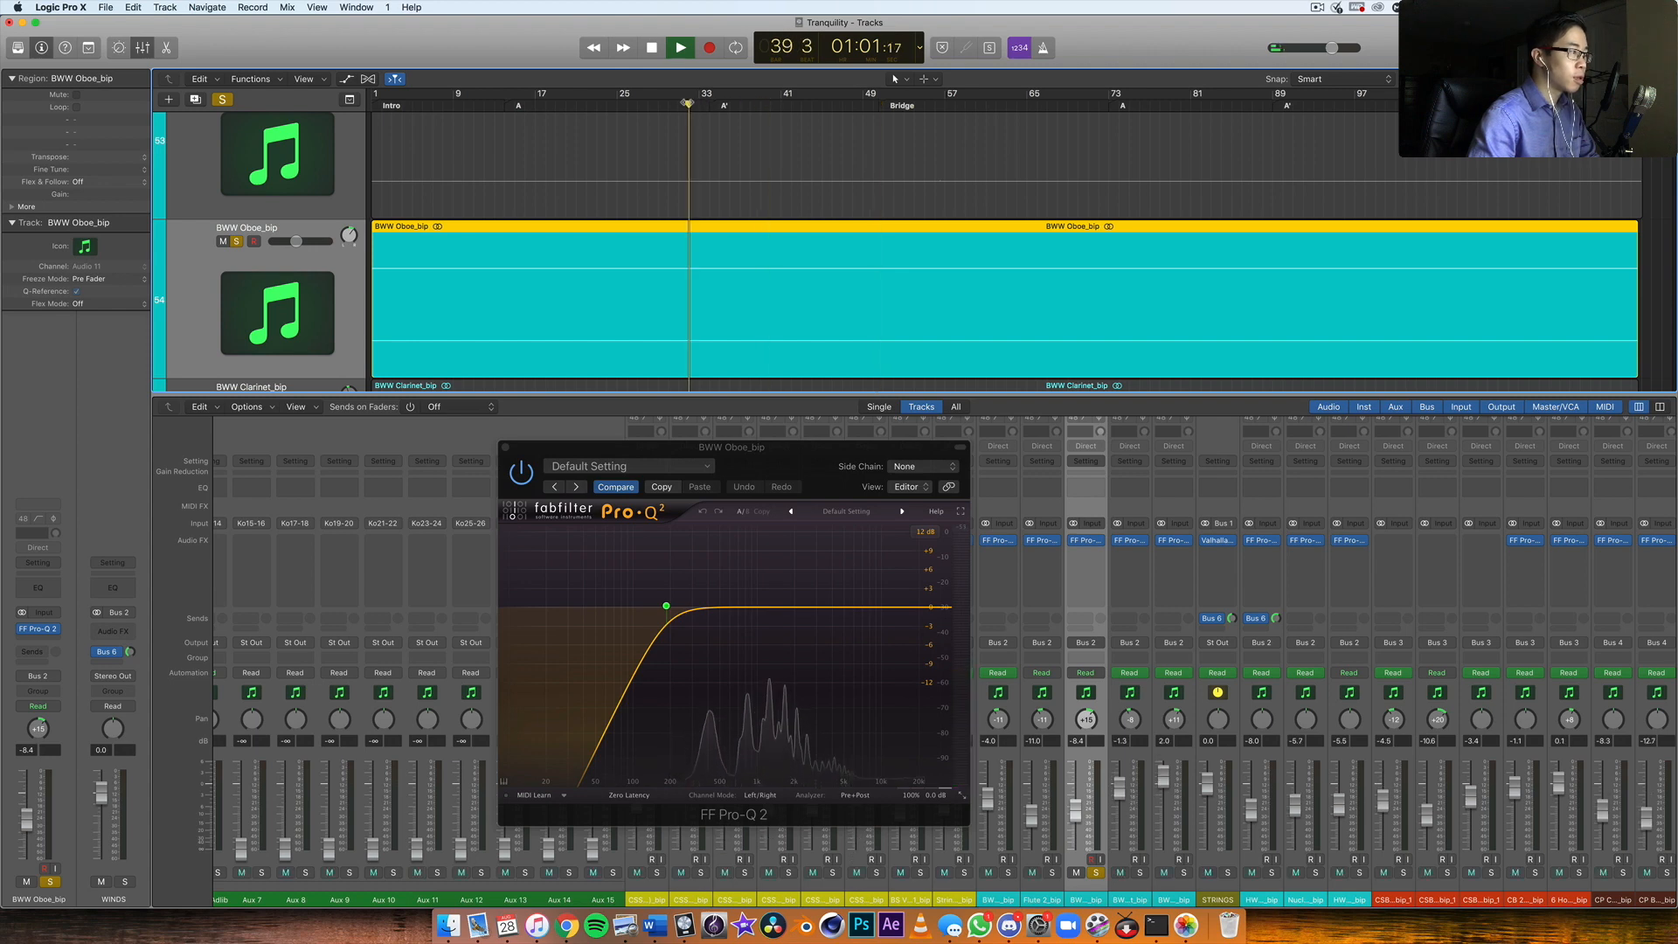
{"action": "left_click", "coordinate": [738, 104]}
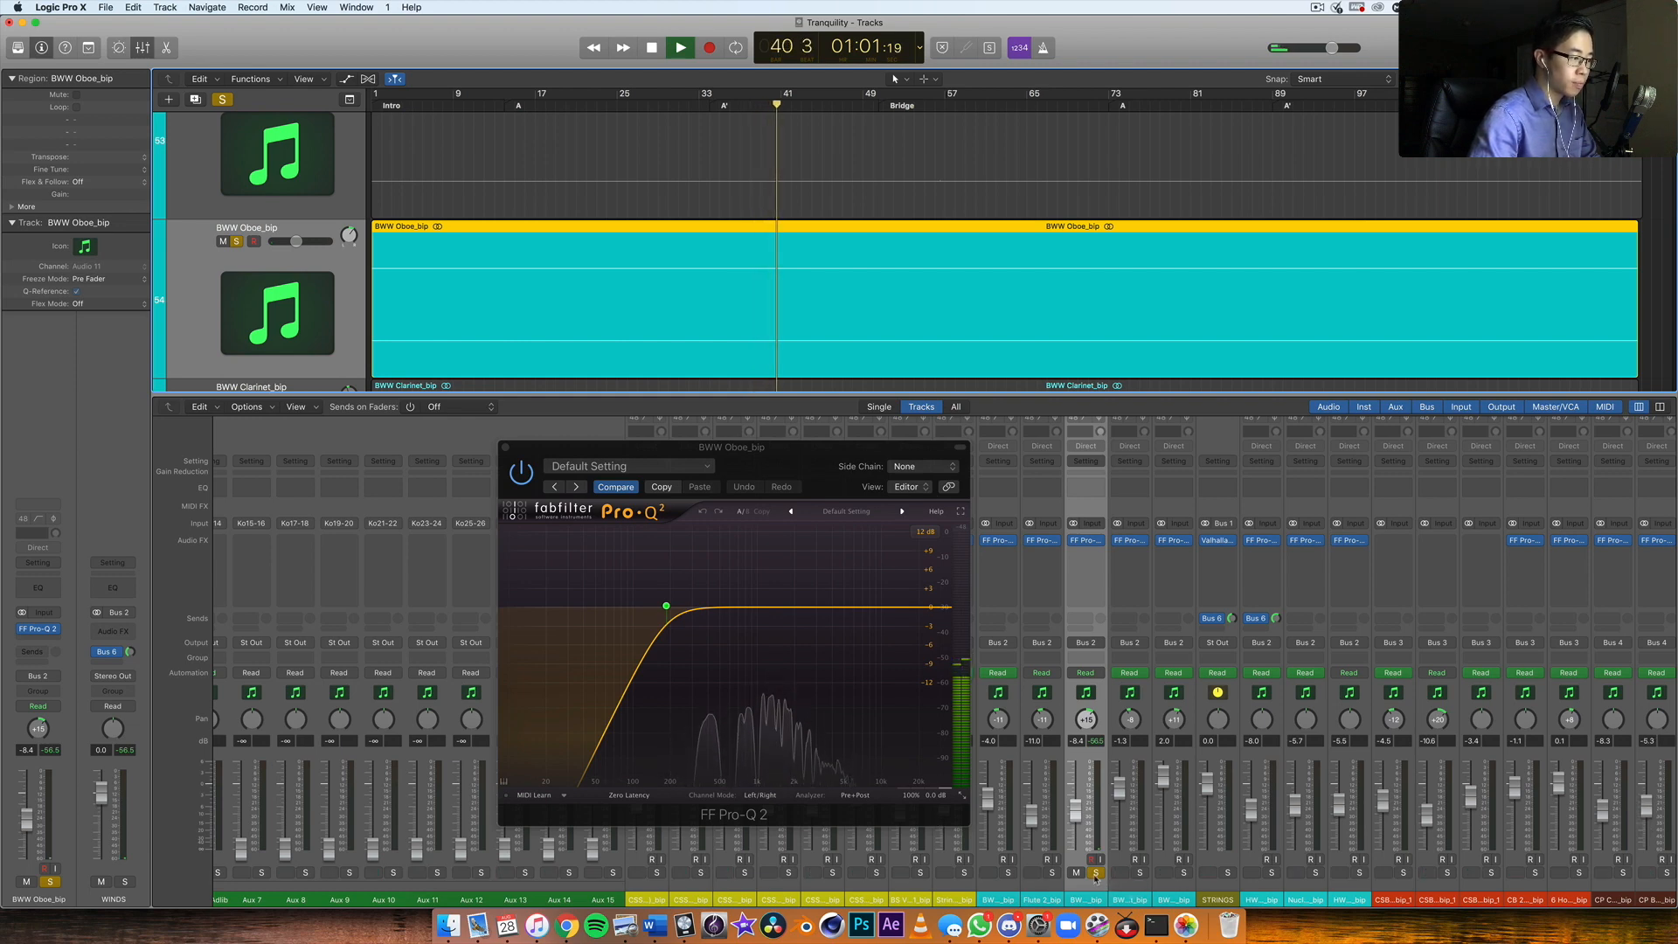
{"action": "key", "text": "space"}
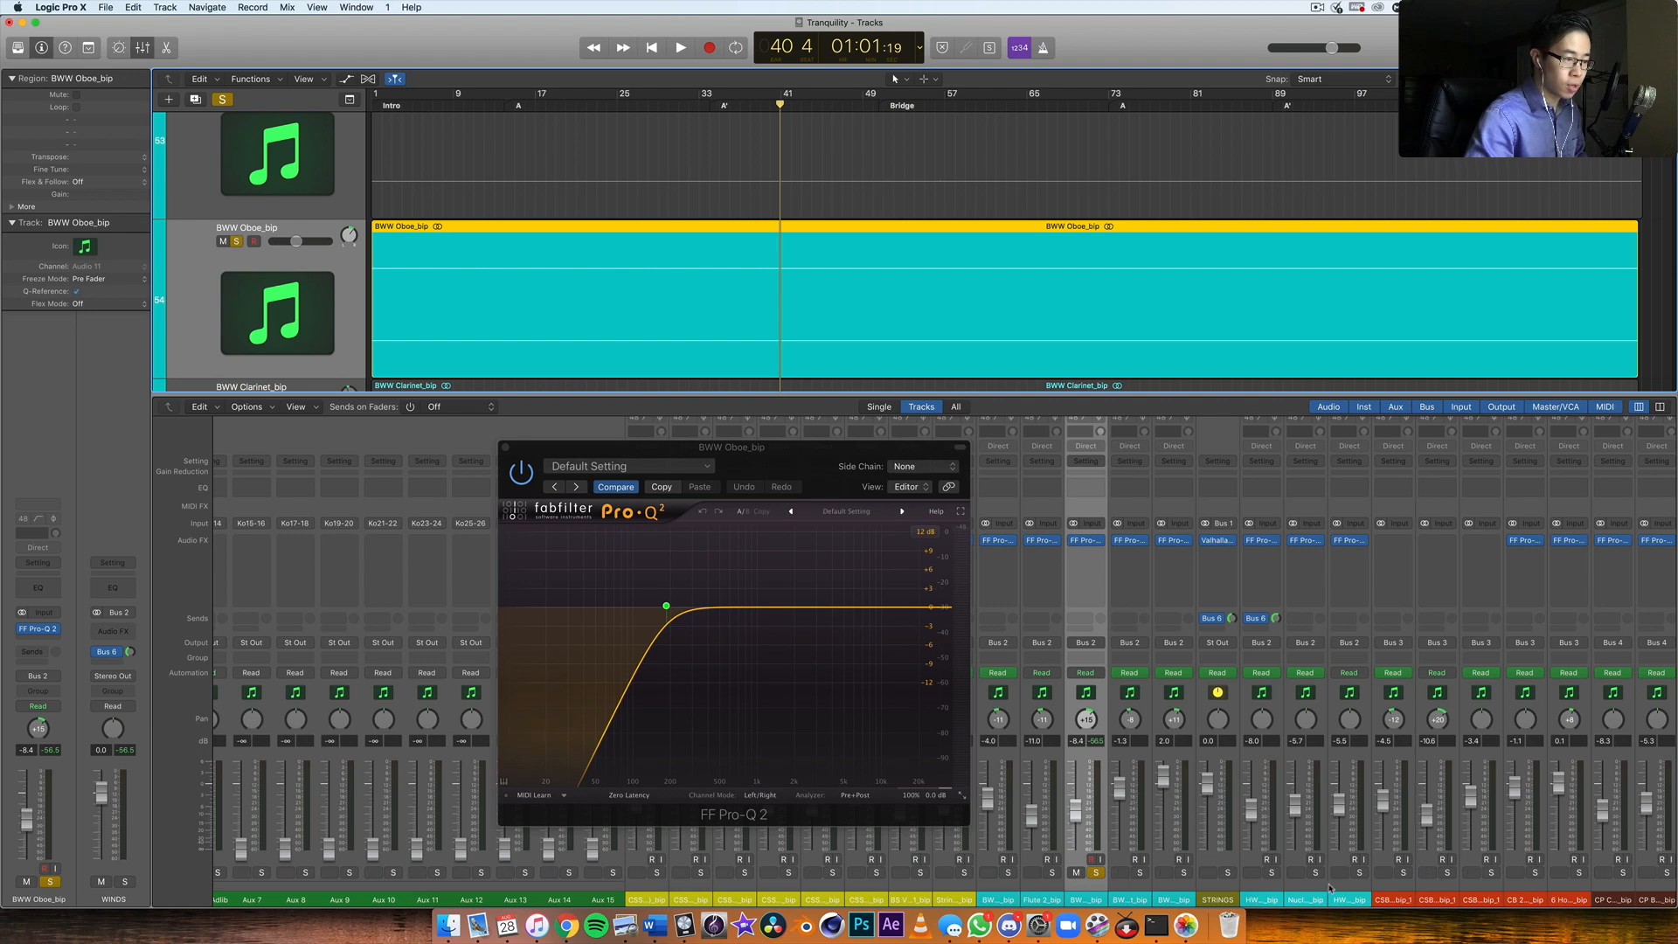
Step: Open the FF Pro-Q 2 equalizer of the HWW Scales_bip channel mid-screen and close the oboe's equalizer
{"action": "left_click", "coordinate": [1248, 861]}
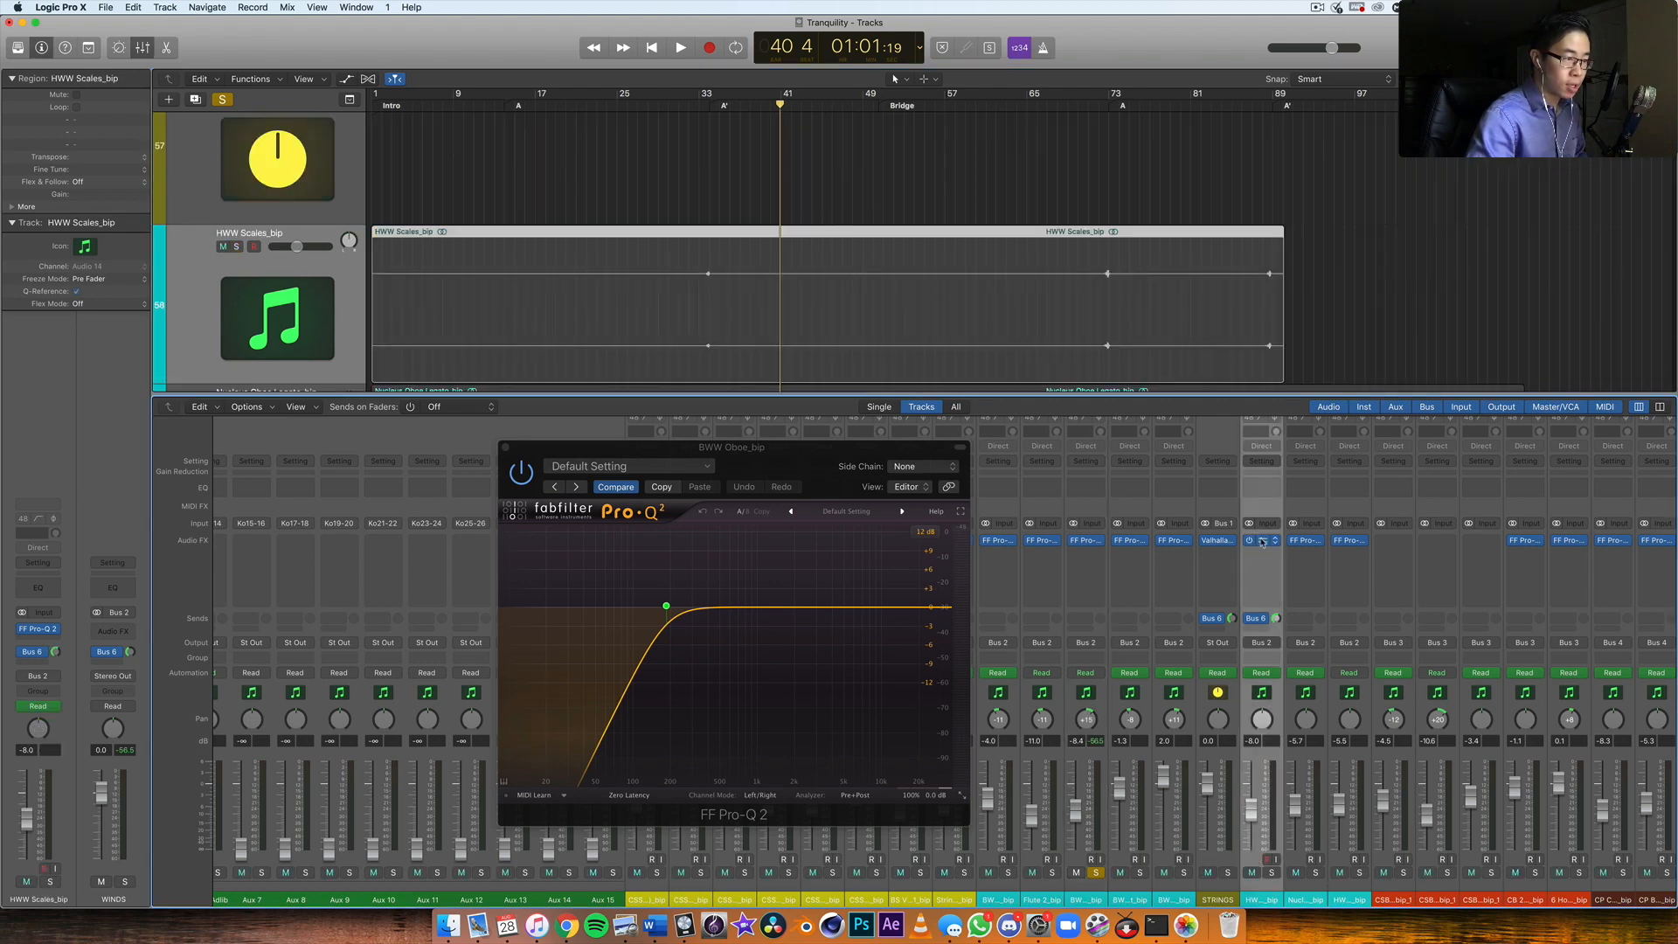
{"action": "left_click", "coordinate": [1262, 541]}
{"action": "left_click", "coordinate": [505, 448]}
{"action": "left_click_drag", "start_coordinate": [281, 40], "coordinate": [880, 349]}
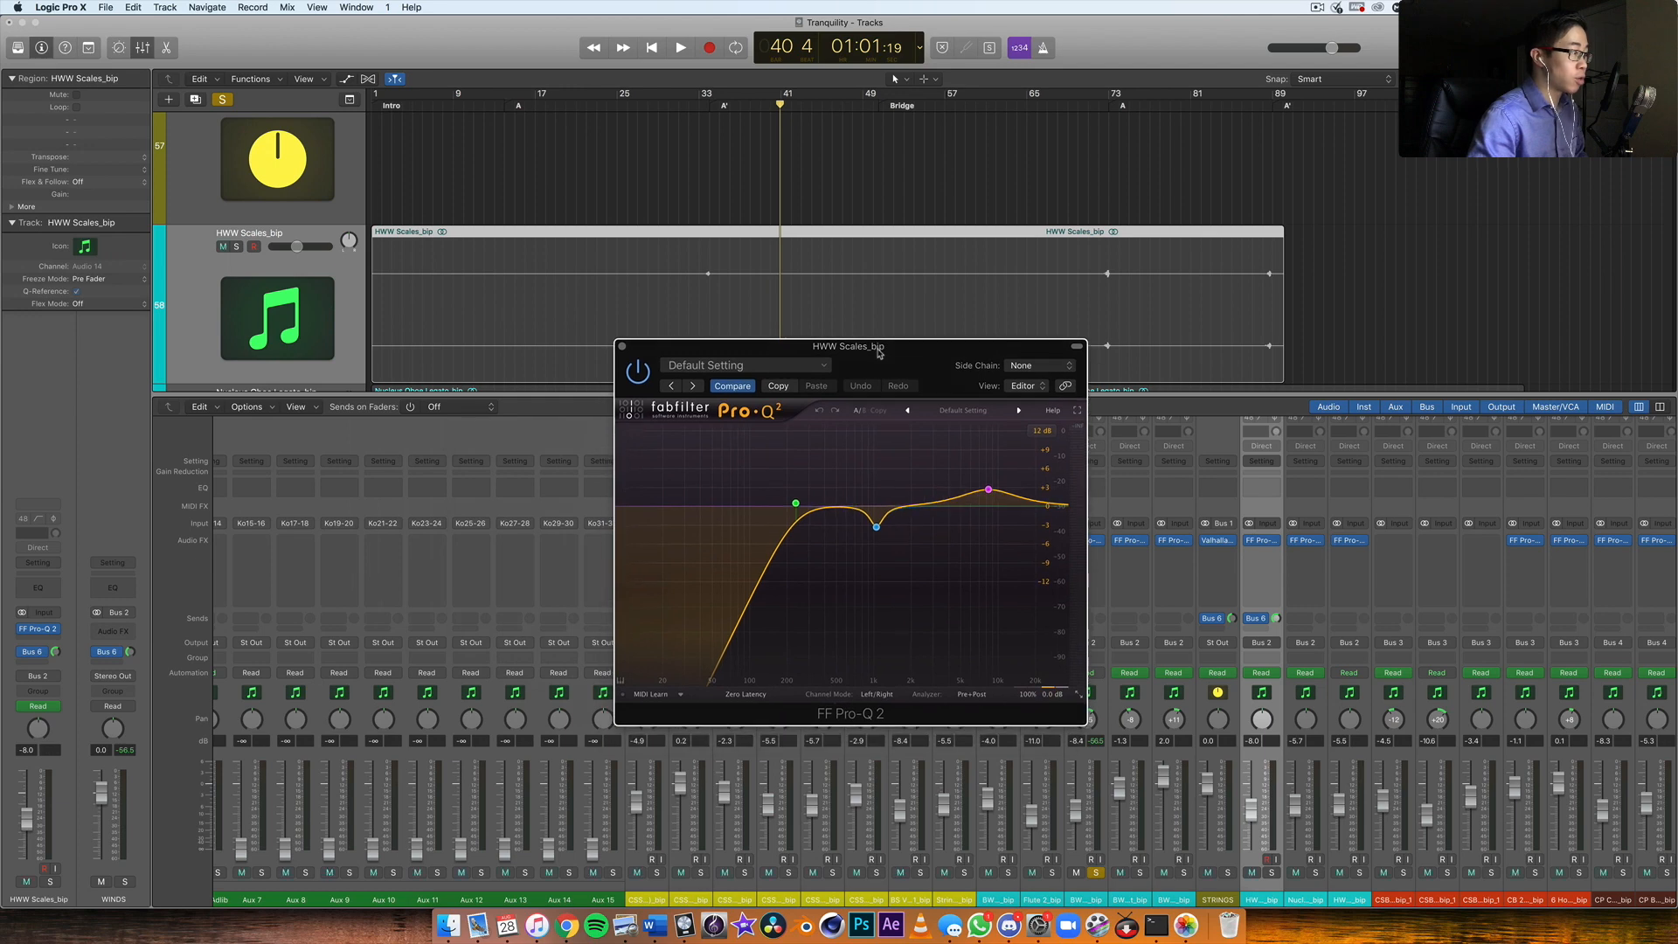
Step: Solo the HWW Scales_bip track in place of the oboe and play its woodwind run from about bar 33
{"action": "left_click", "coordinate": [1096, 873]}
{"action": "left_click", "coordinate": [1272, 873]}
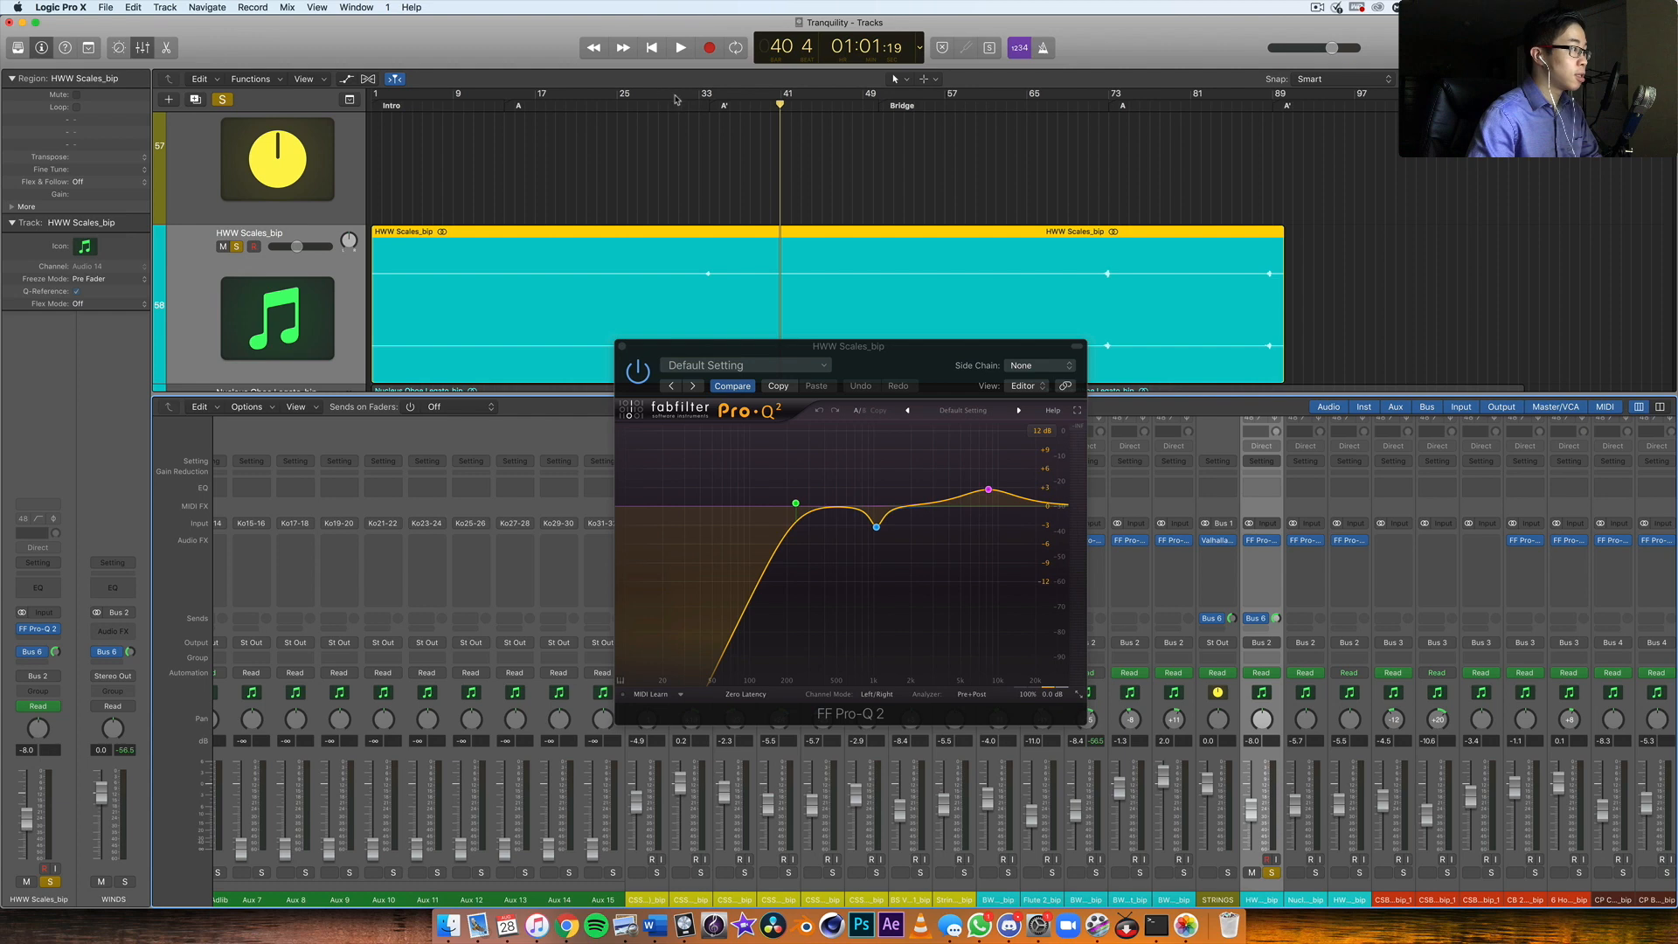
{"action": "left_click", "coordinate": [698, 104]}
{"action": "left_click", "coordinate": [705, 109]}
{"action": "key", "text": "space"}
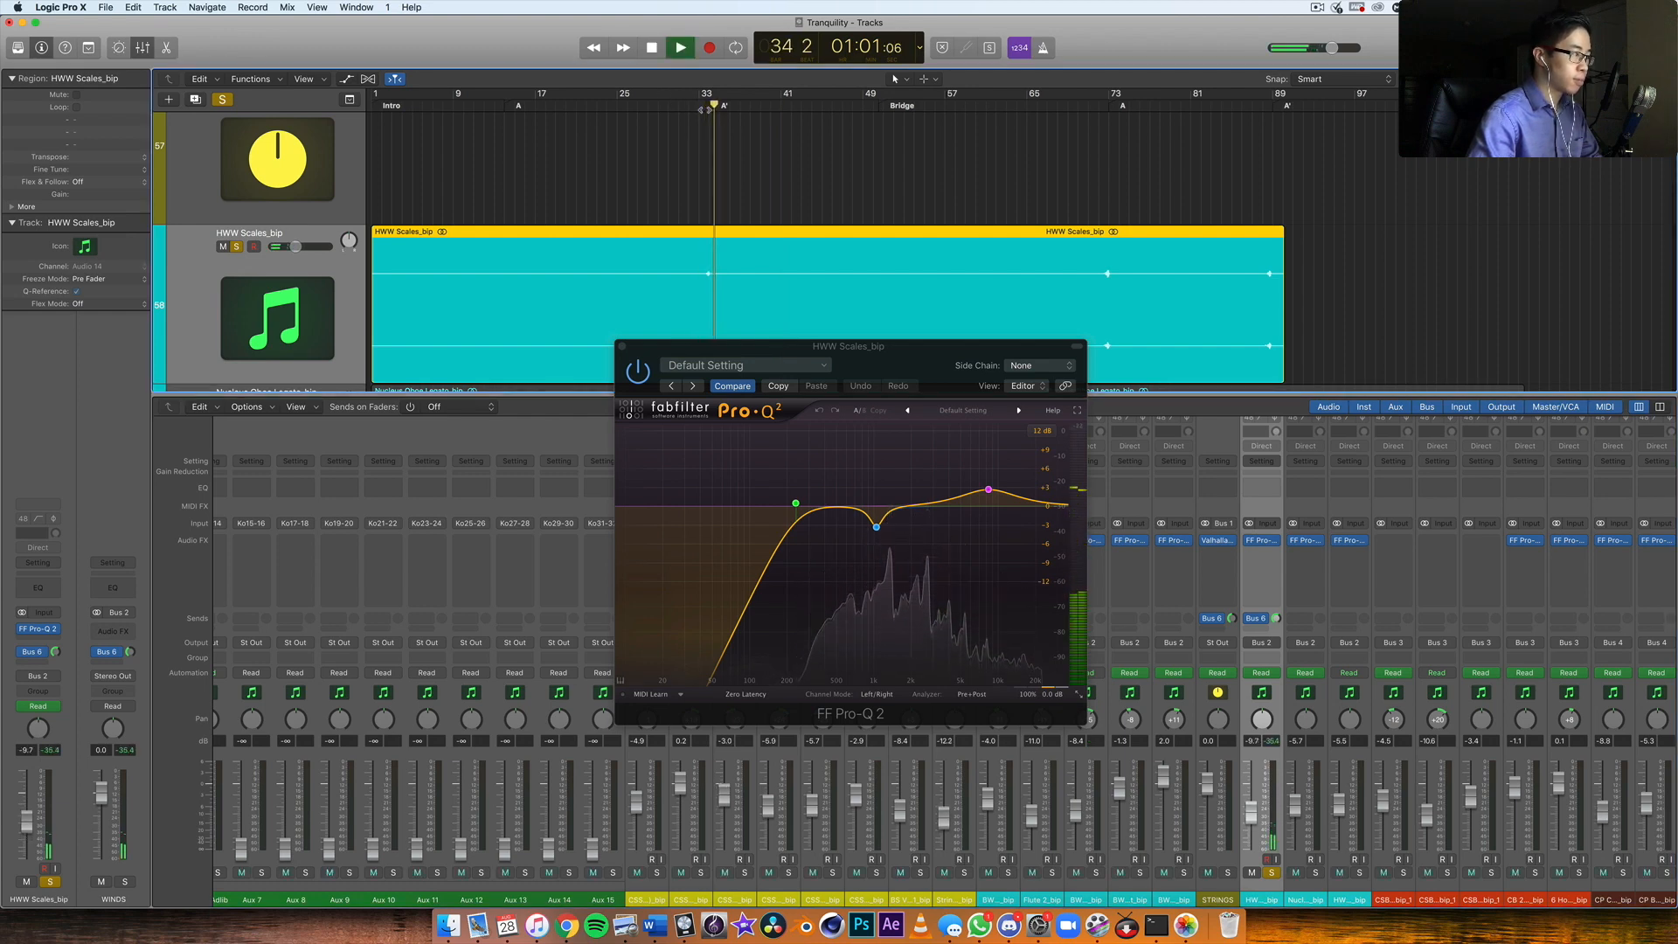
Step: Replay the woodwind run from bar 33 with the equalizer bypassed and re-enabled, and close the equalizer window
{"action": "left_click", "coordinate": [705, 108]}
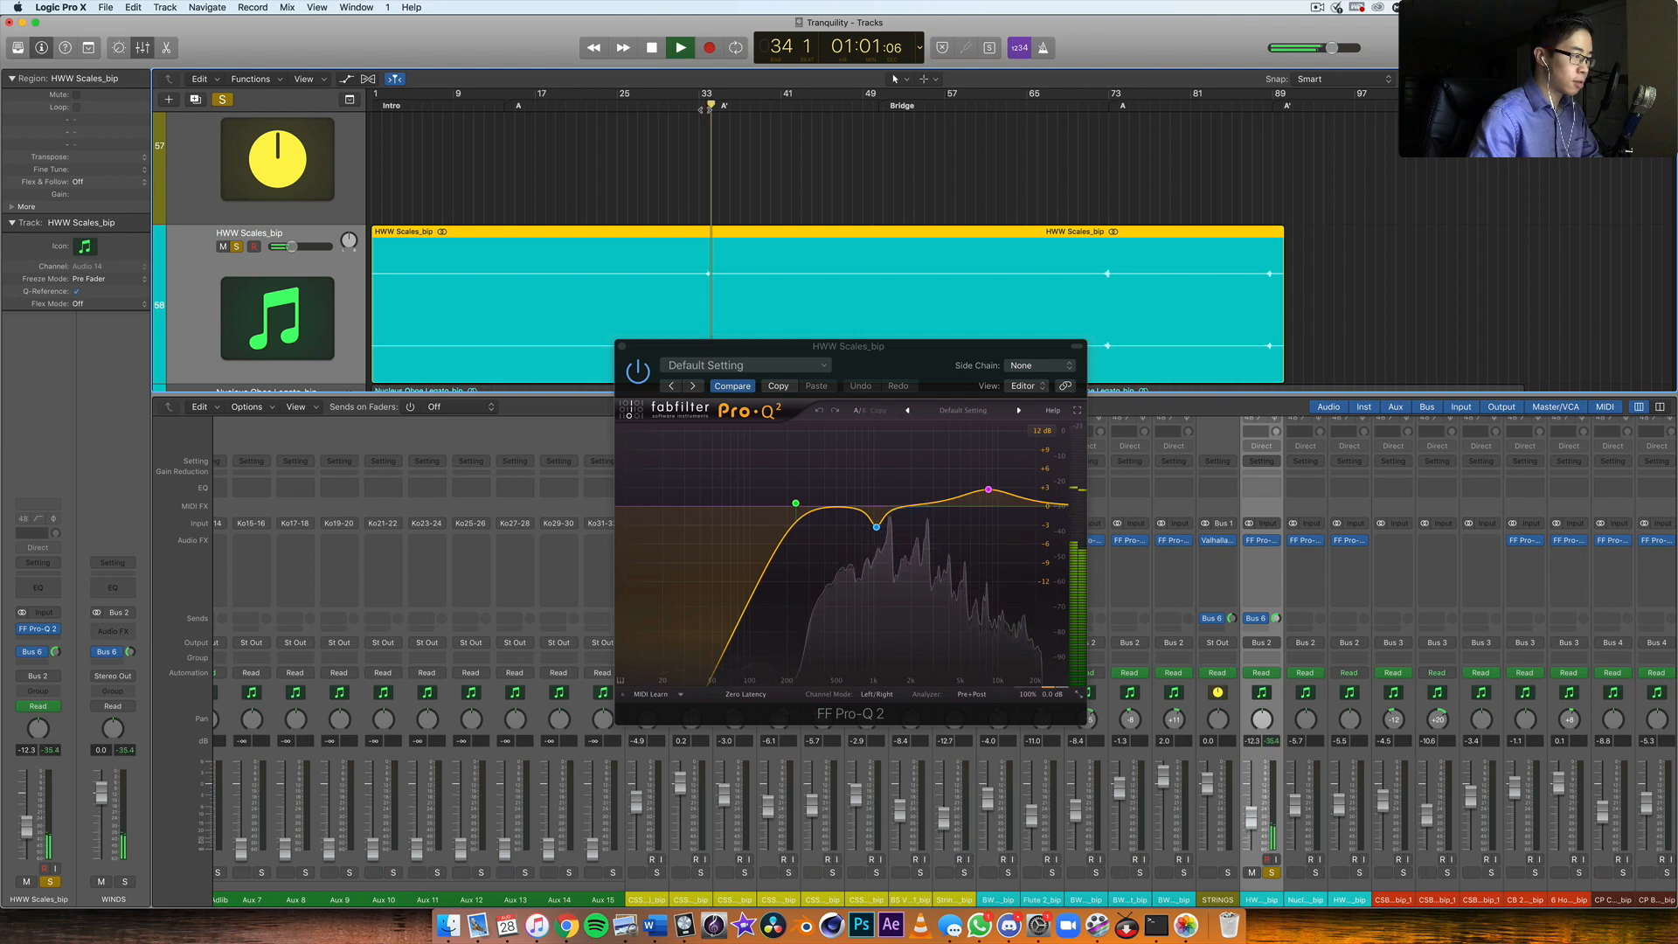
{"action": "left_click", "coordinate": [699, 105]}
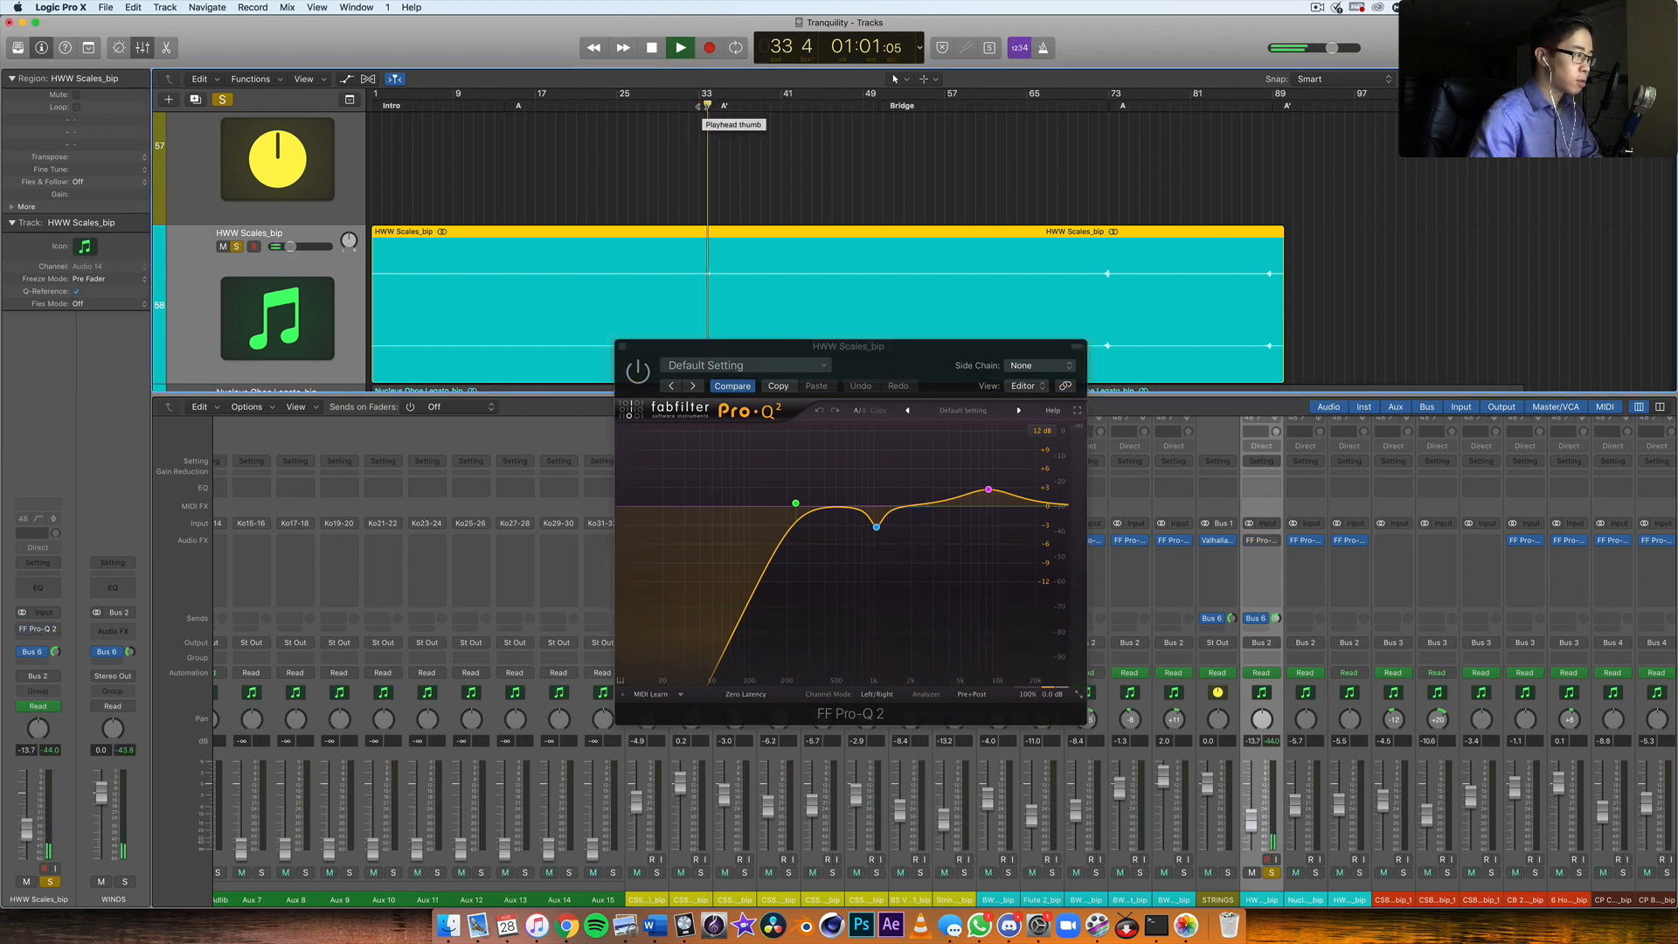
{"action": "key", "text": "space"}
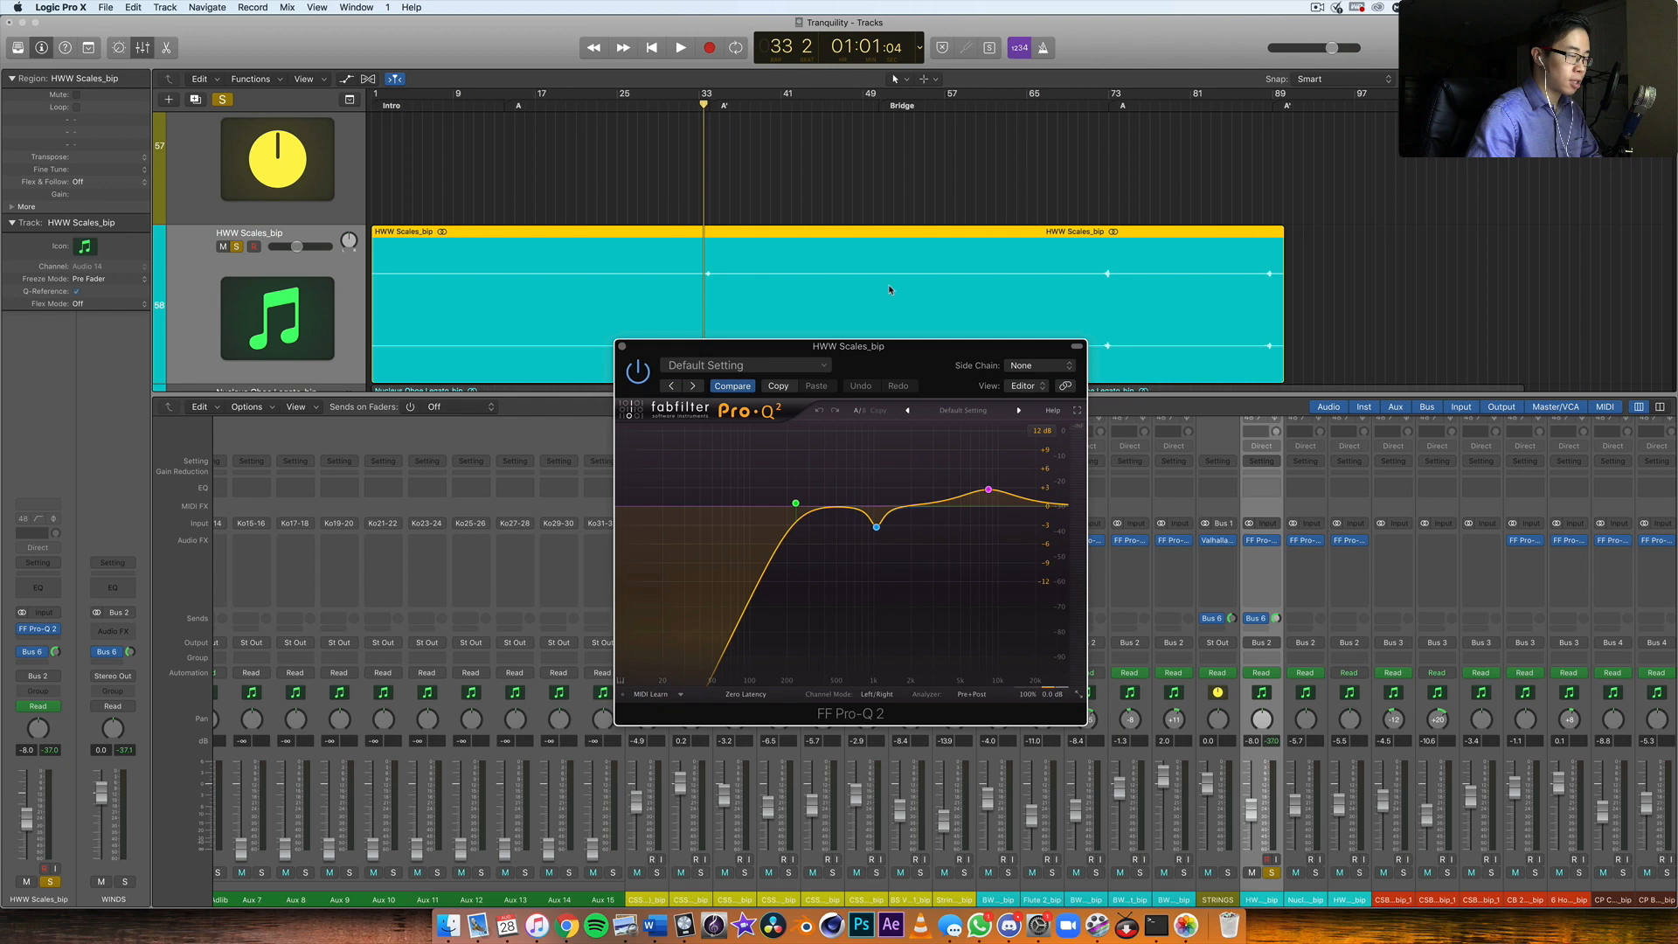
{"action": "key", "text": "space"}
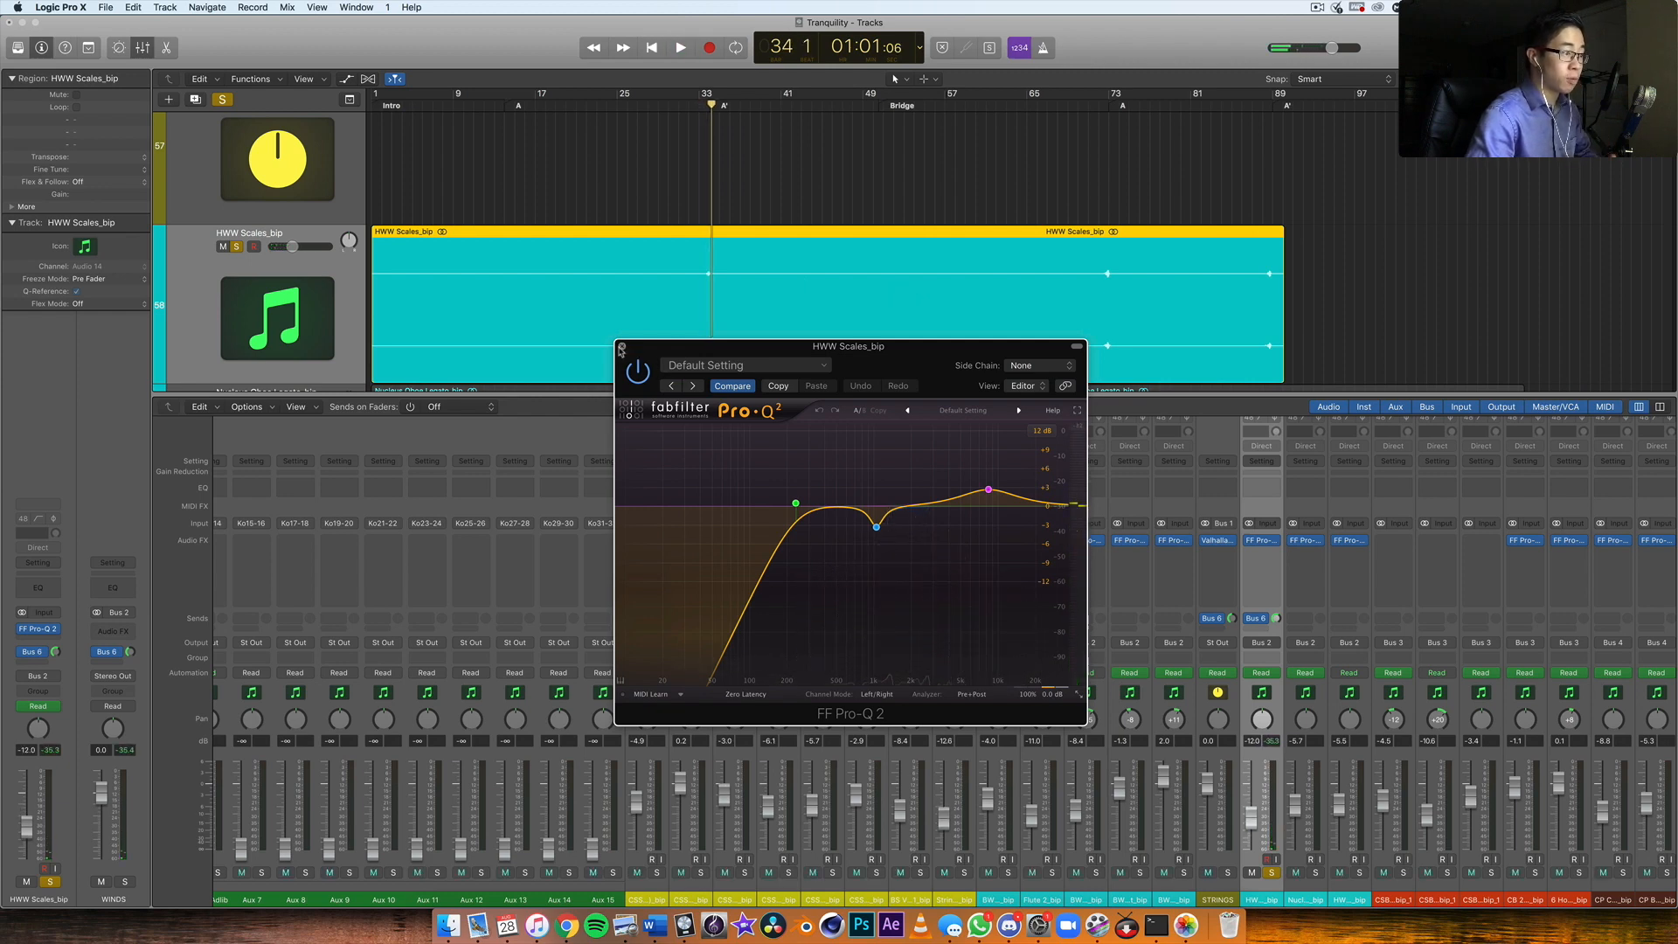
{"action": "left_click", "coordinate": [621, 346]}
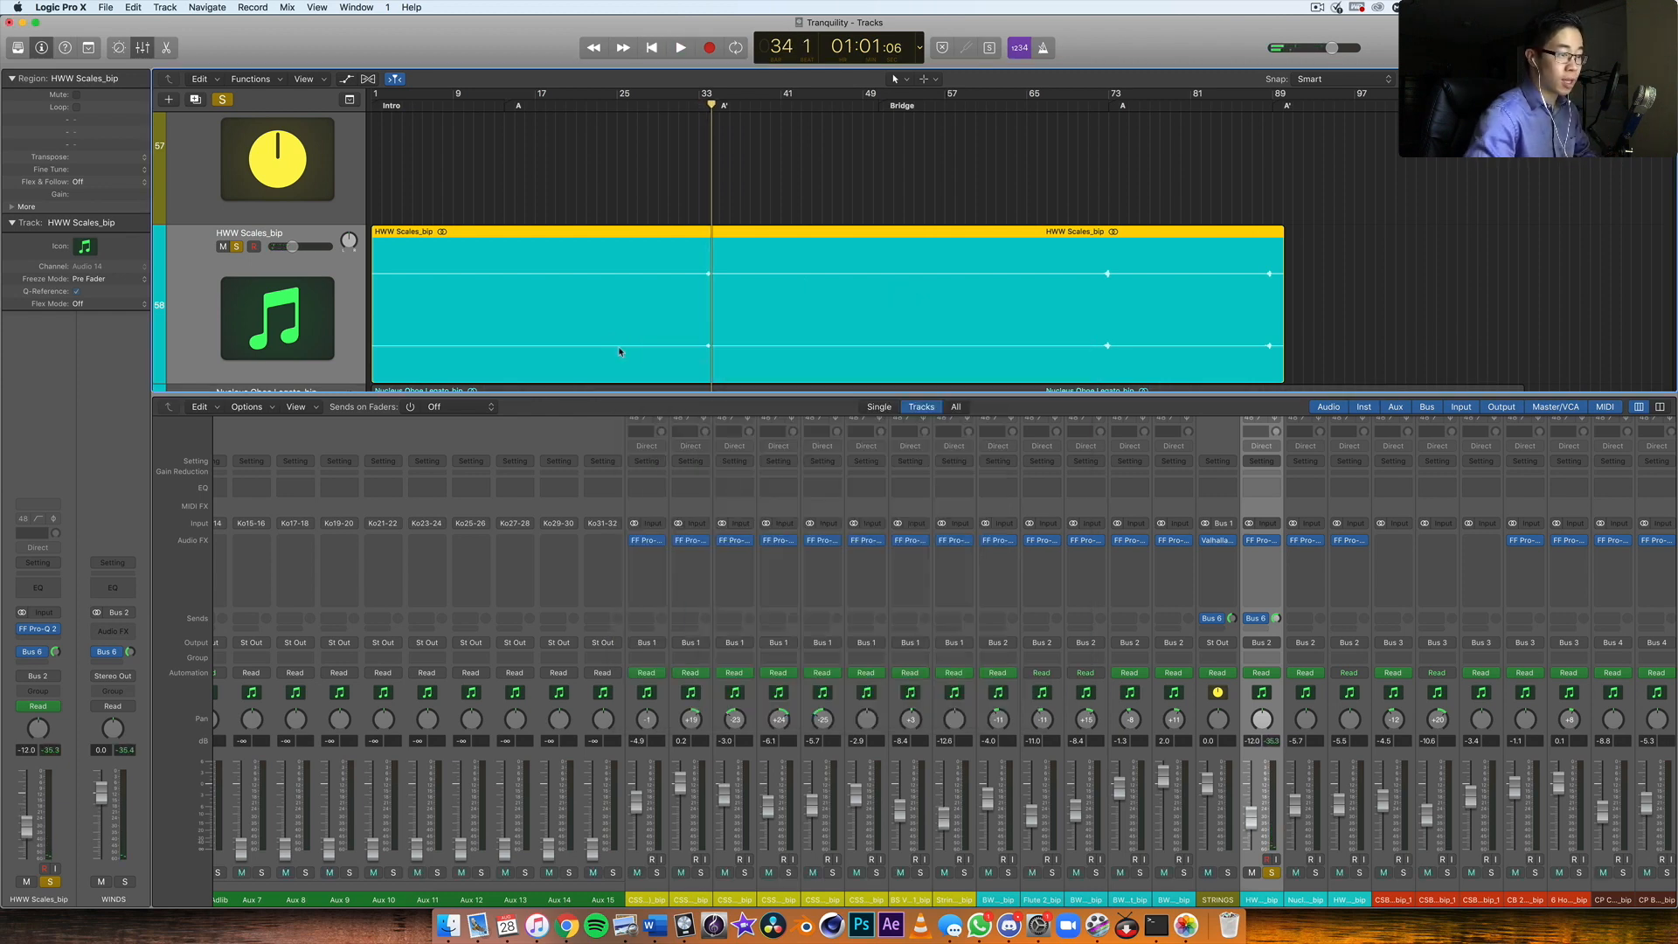
Step: Unsolo the HWW Scales_bip track and view the ValhallaRoom reverb of the Women Choir_bip channel, closing it when done
{"action": "left_click", "coordinate": [1276, 873]}
{"action": "scroll", "coordinate": [1153, 772], "scroll_direction": "right", "scroll_amount": 10}
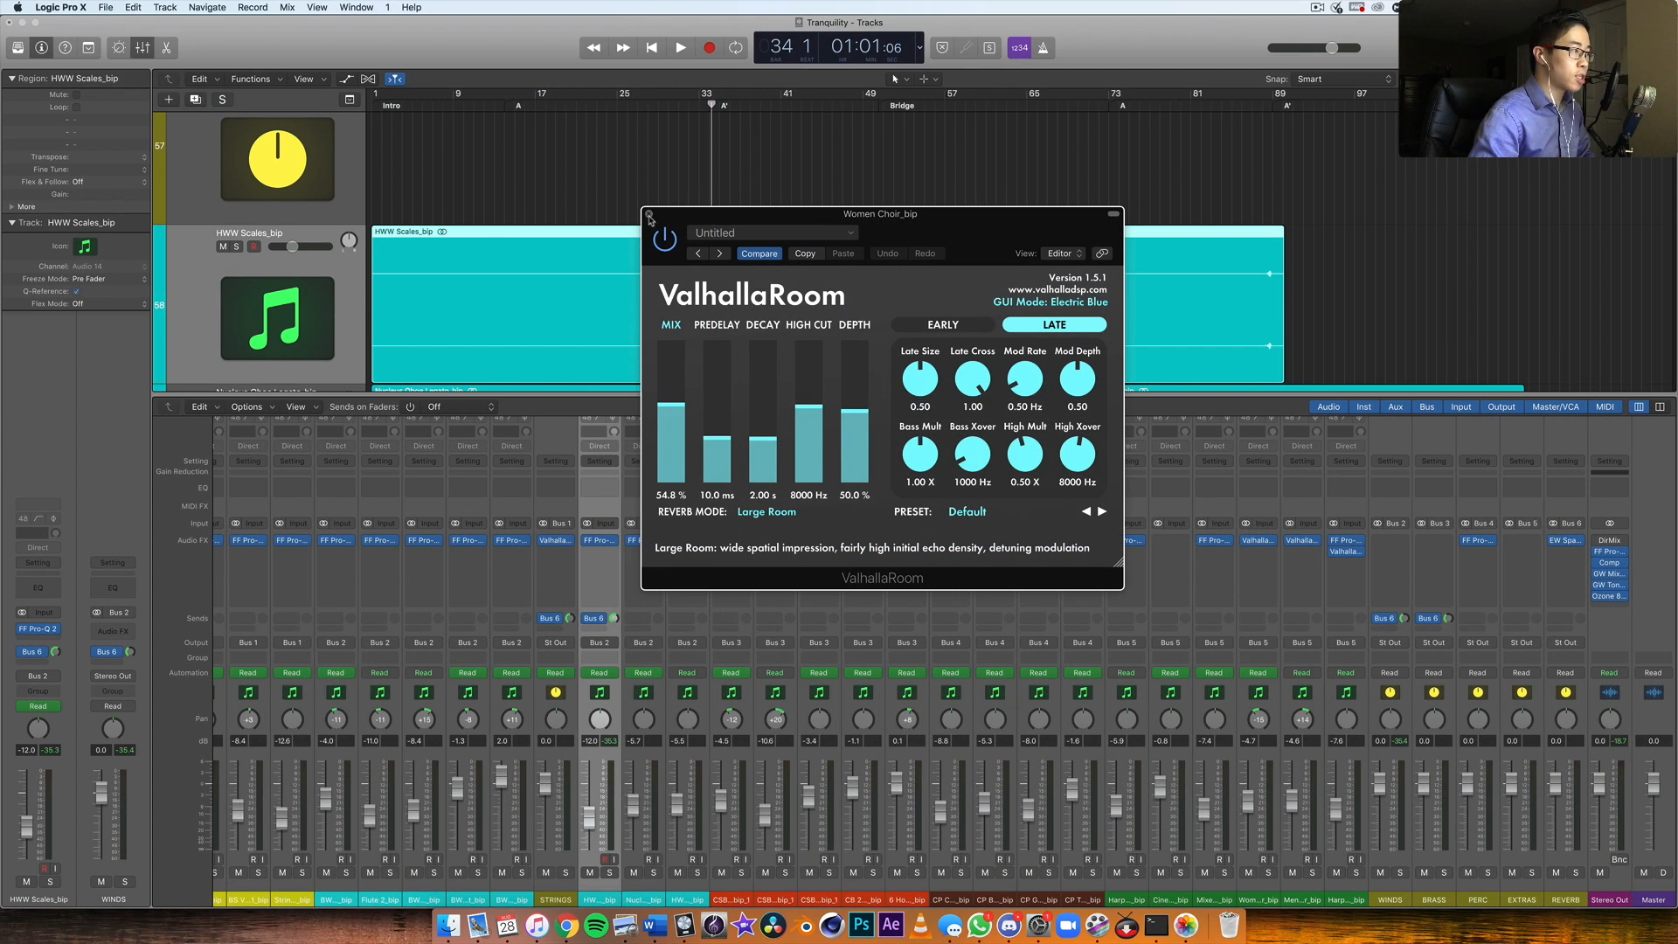
{"action": "left_click_drag", "start_coordinate": [650, 219], "coordinate": [669, 185]}
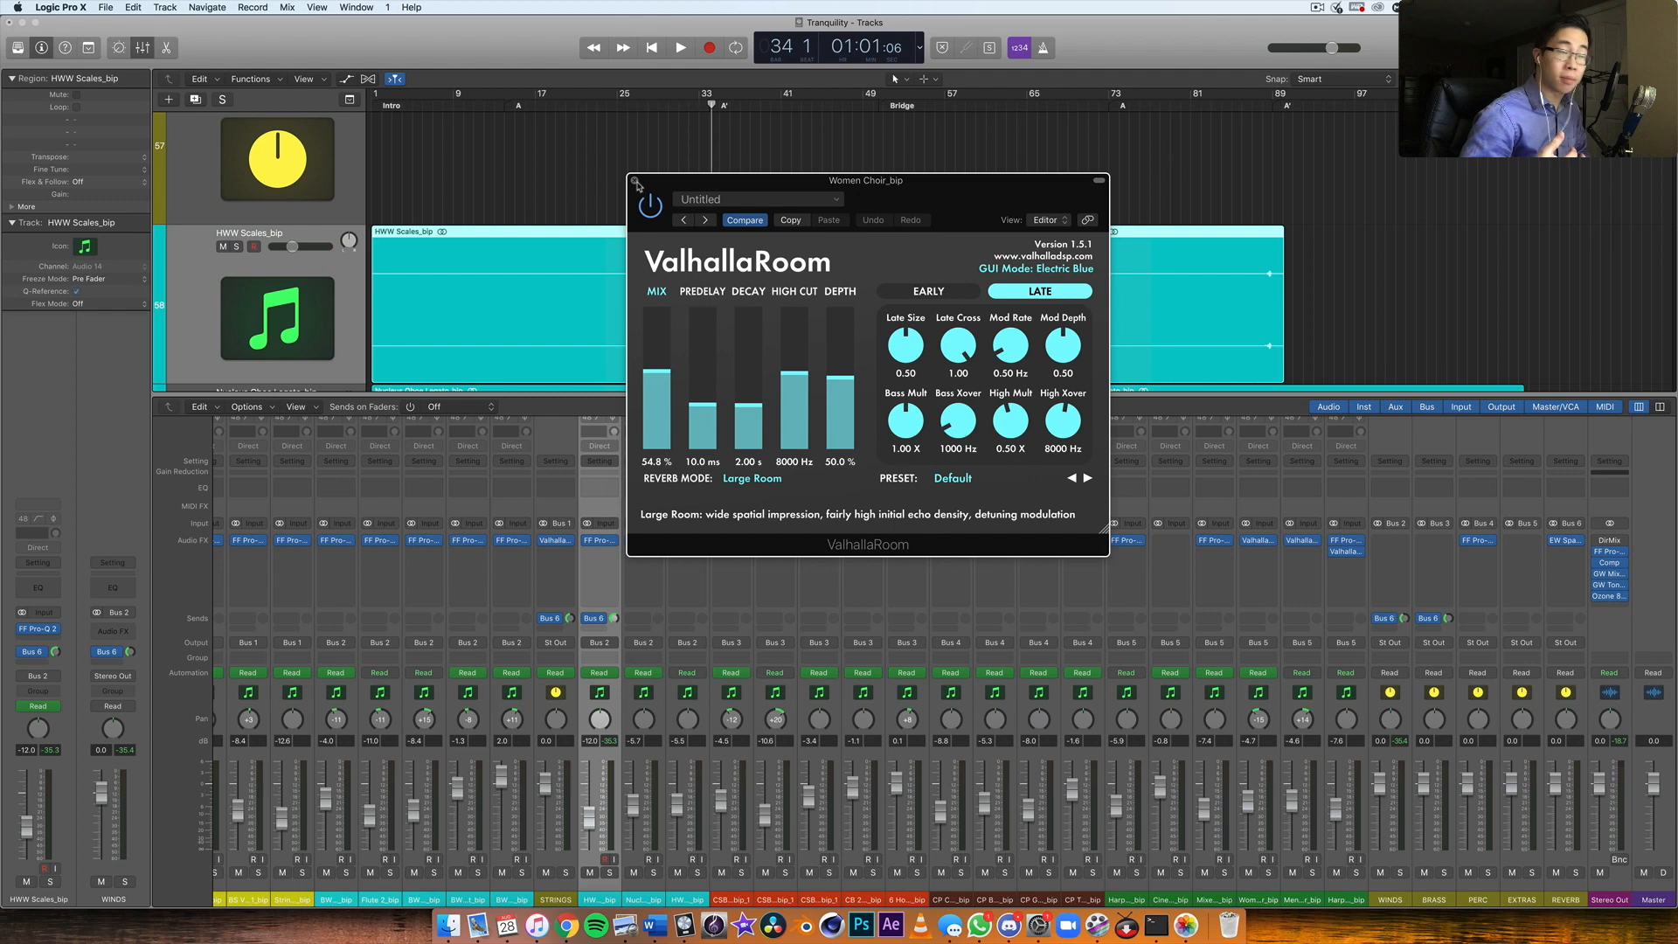
{"action": "left_click", "coordinate": [635, 181]}
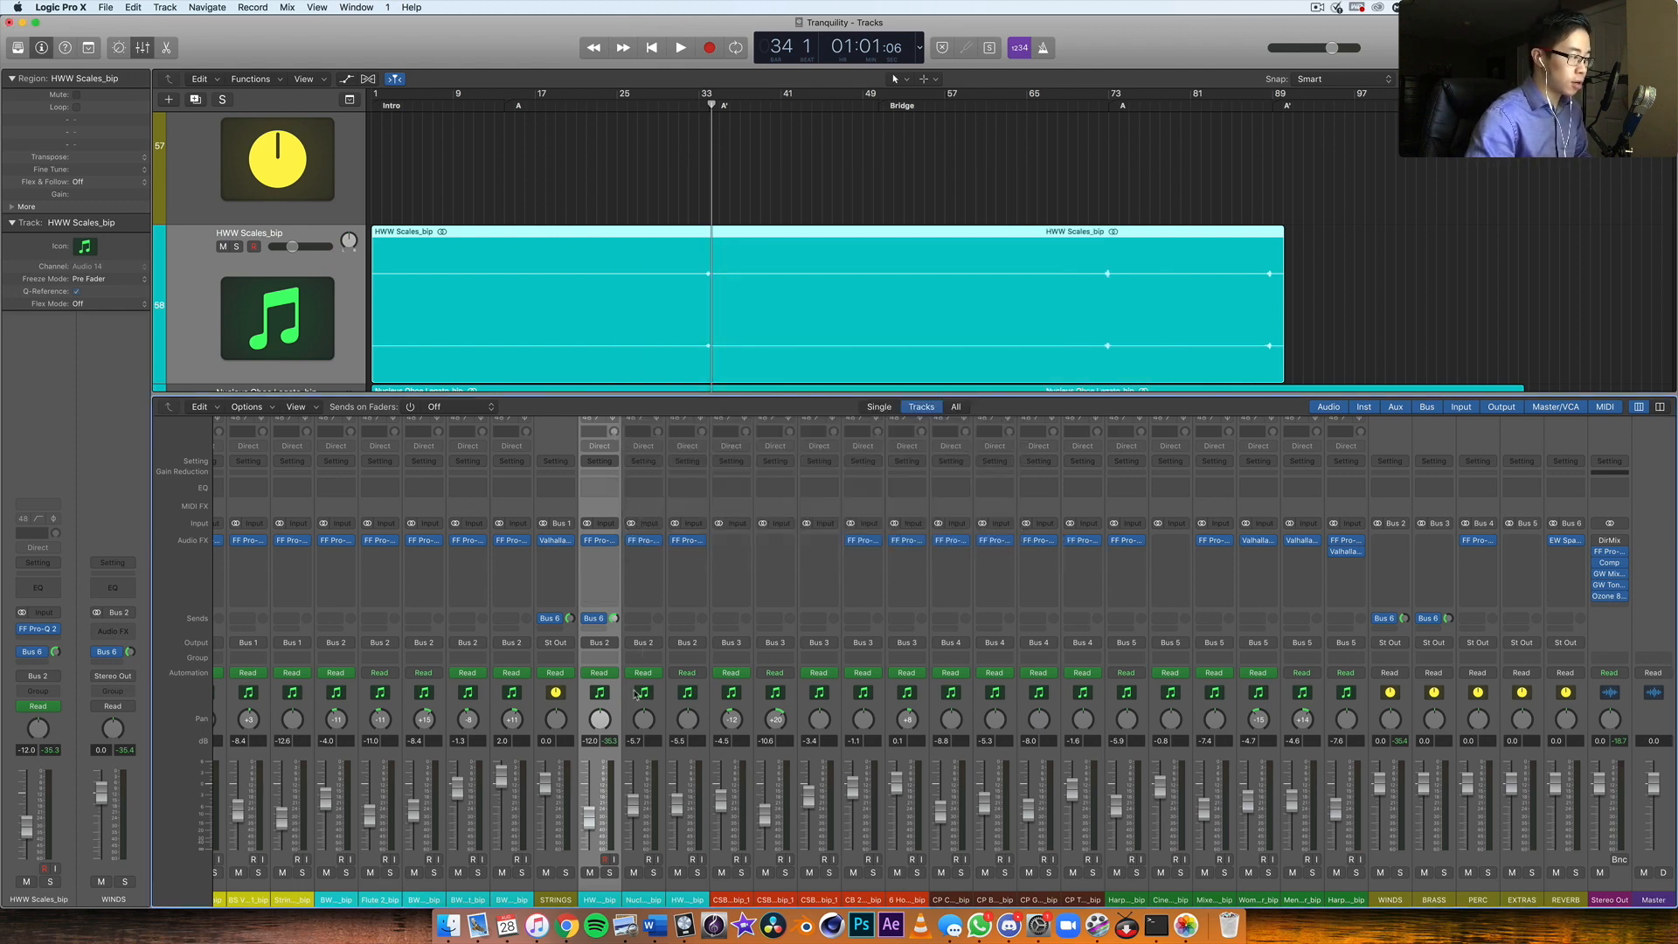
Step: Select the Stereo Out channel and open its Direction Mixer plug-in, placing the window mid-screen
{"action": "scroll", "coordinate": [919, 626], "scroll_direction": "right", "scroll_amount": 3}
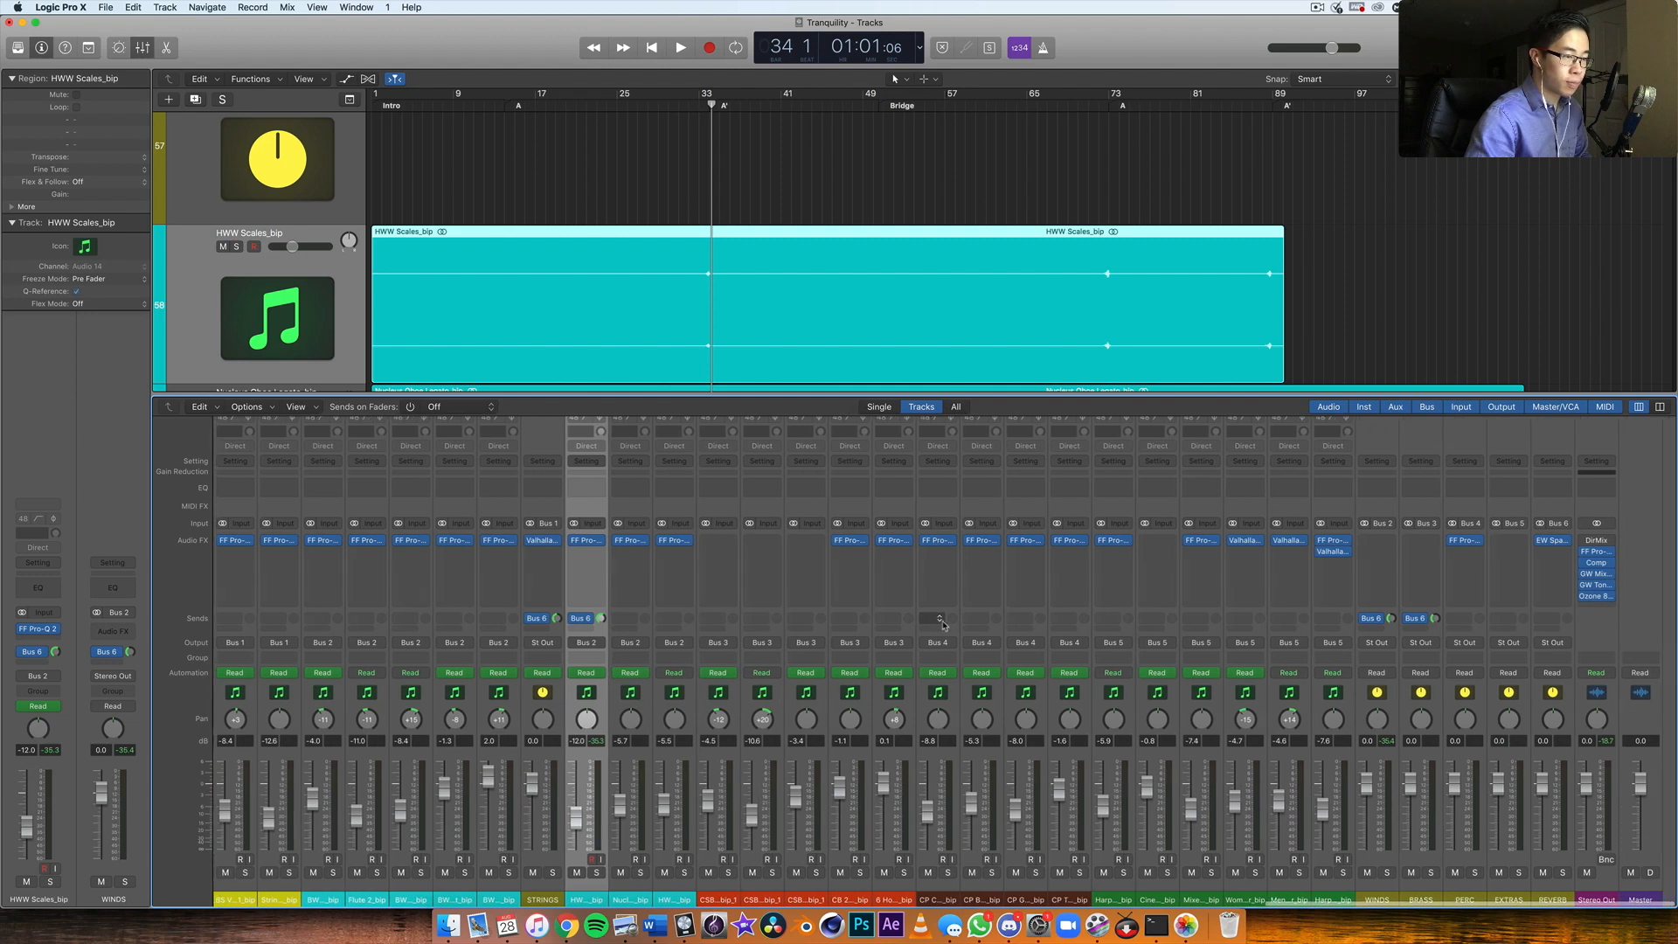
{"action": "left_click", "coordinate": [1606, 450]}
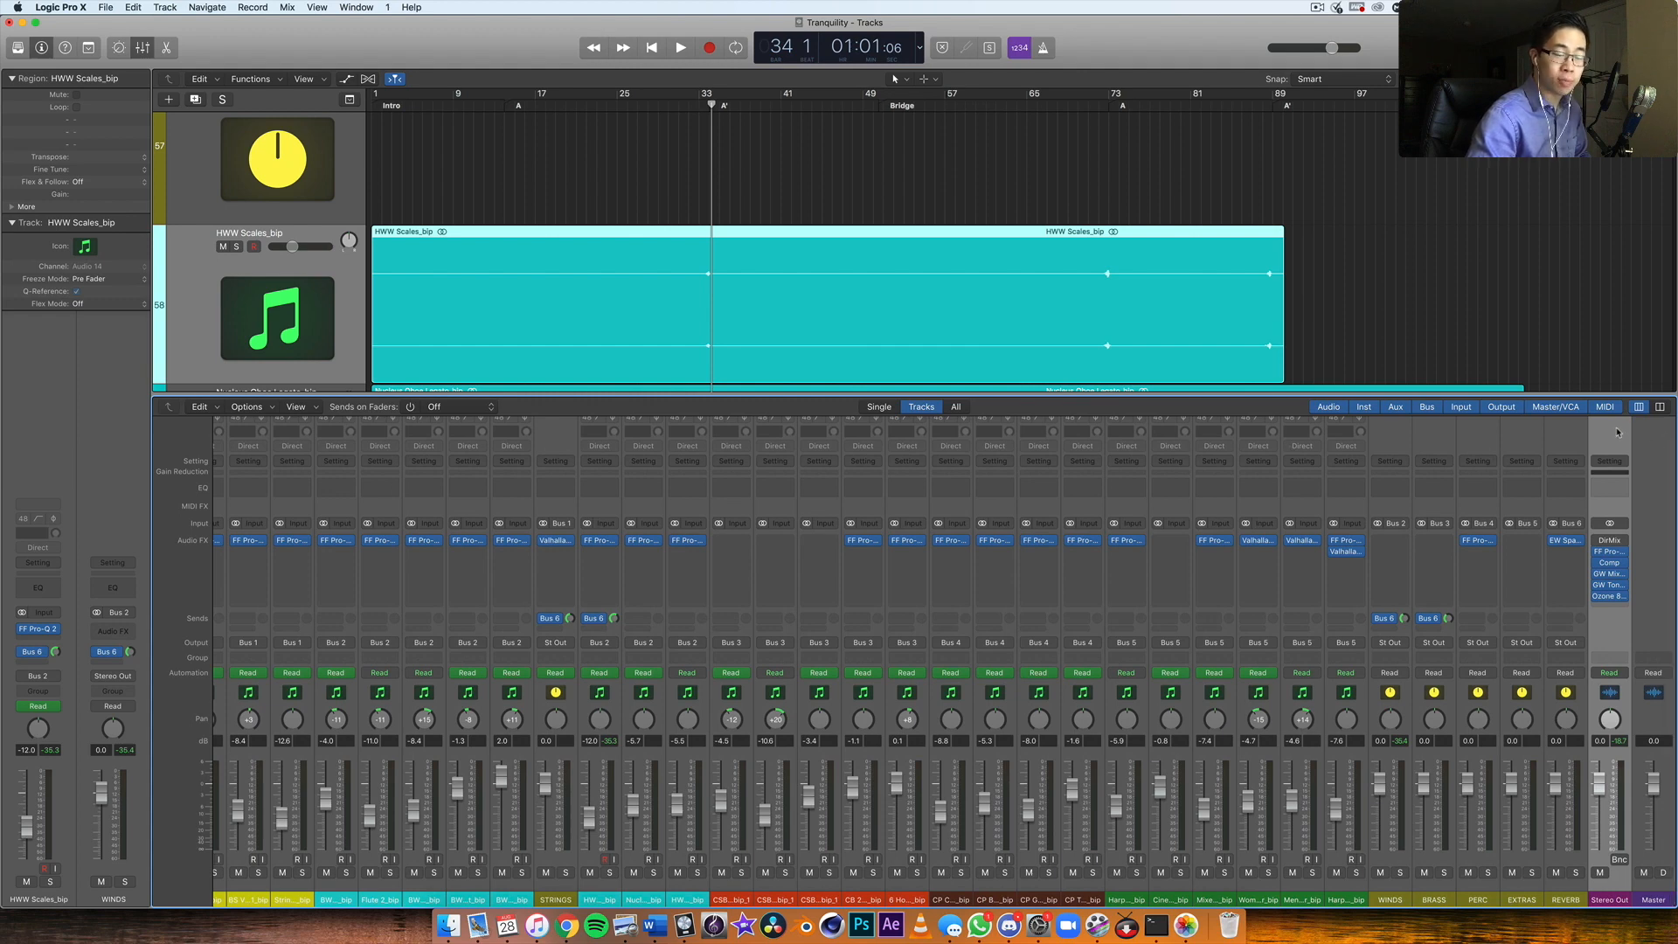
{"action": "left_click", "coordinate": [1610, 541]}
{"action": "left_click_drag", "start_coordinate": [159, 38], "coordinate": [857, 214]}
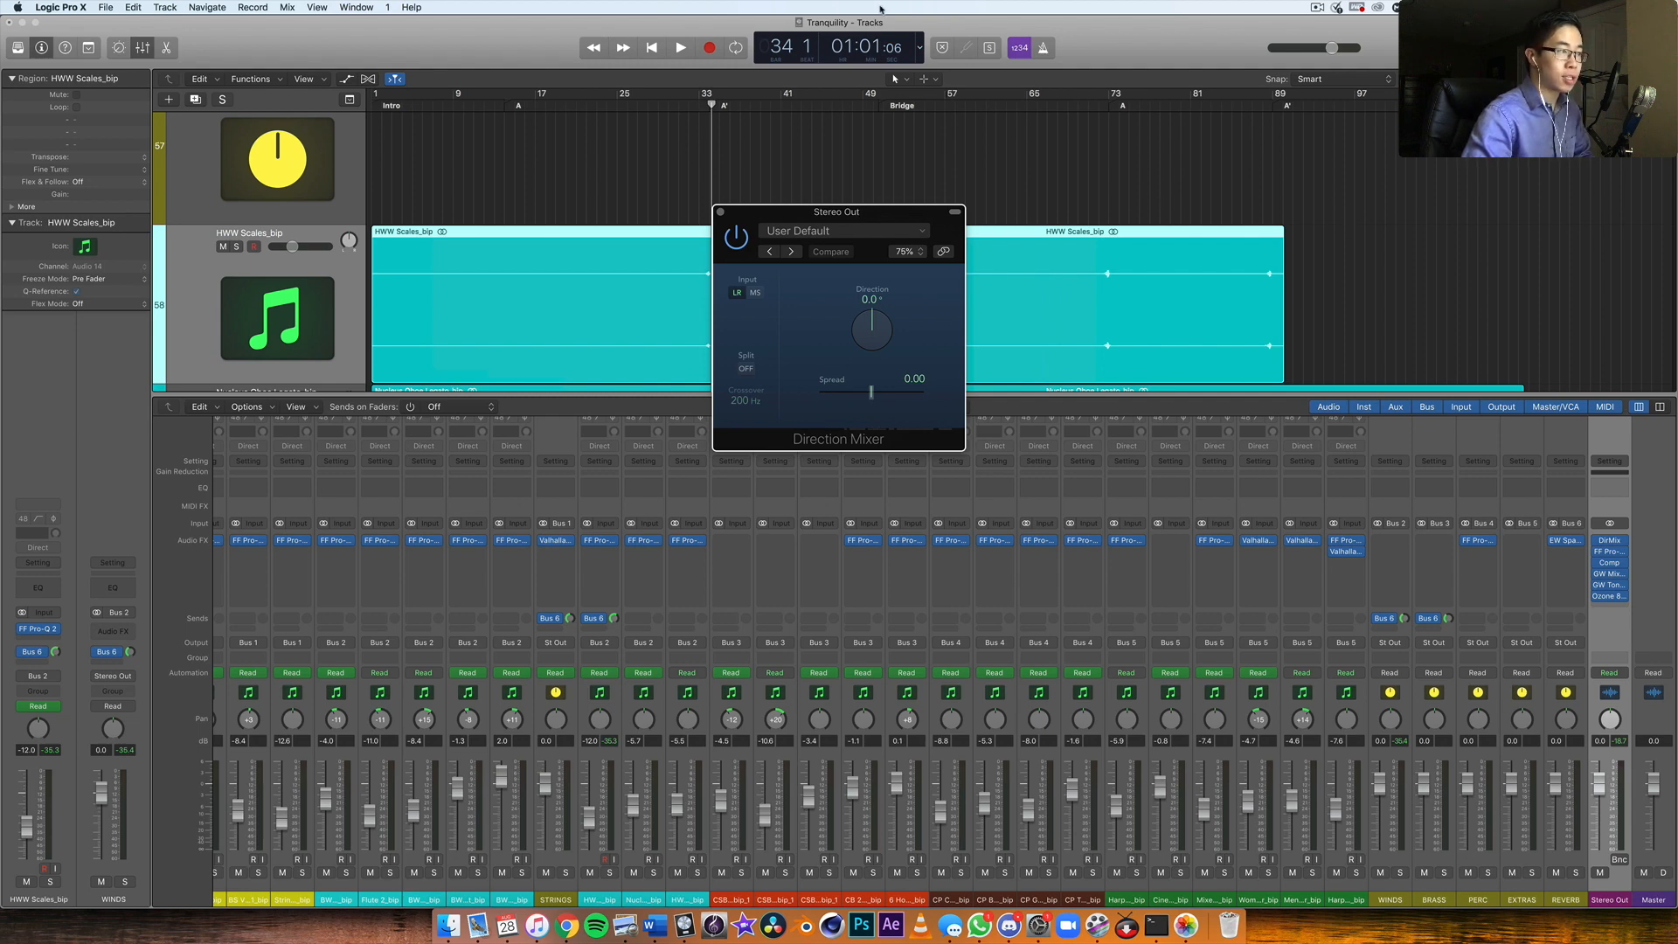
Step: Play a short stretch of the full mix through the Direction Mixer, bypass the plug-in and close its window
{"action": "key", "text": "space"}
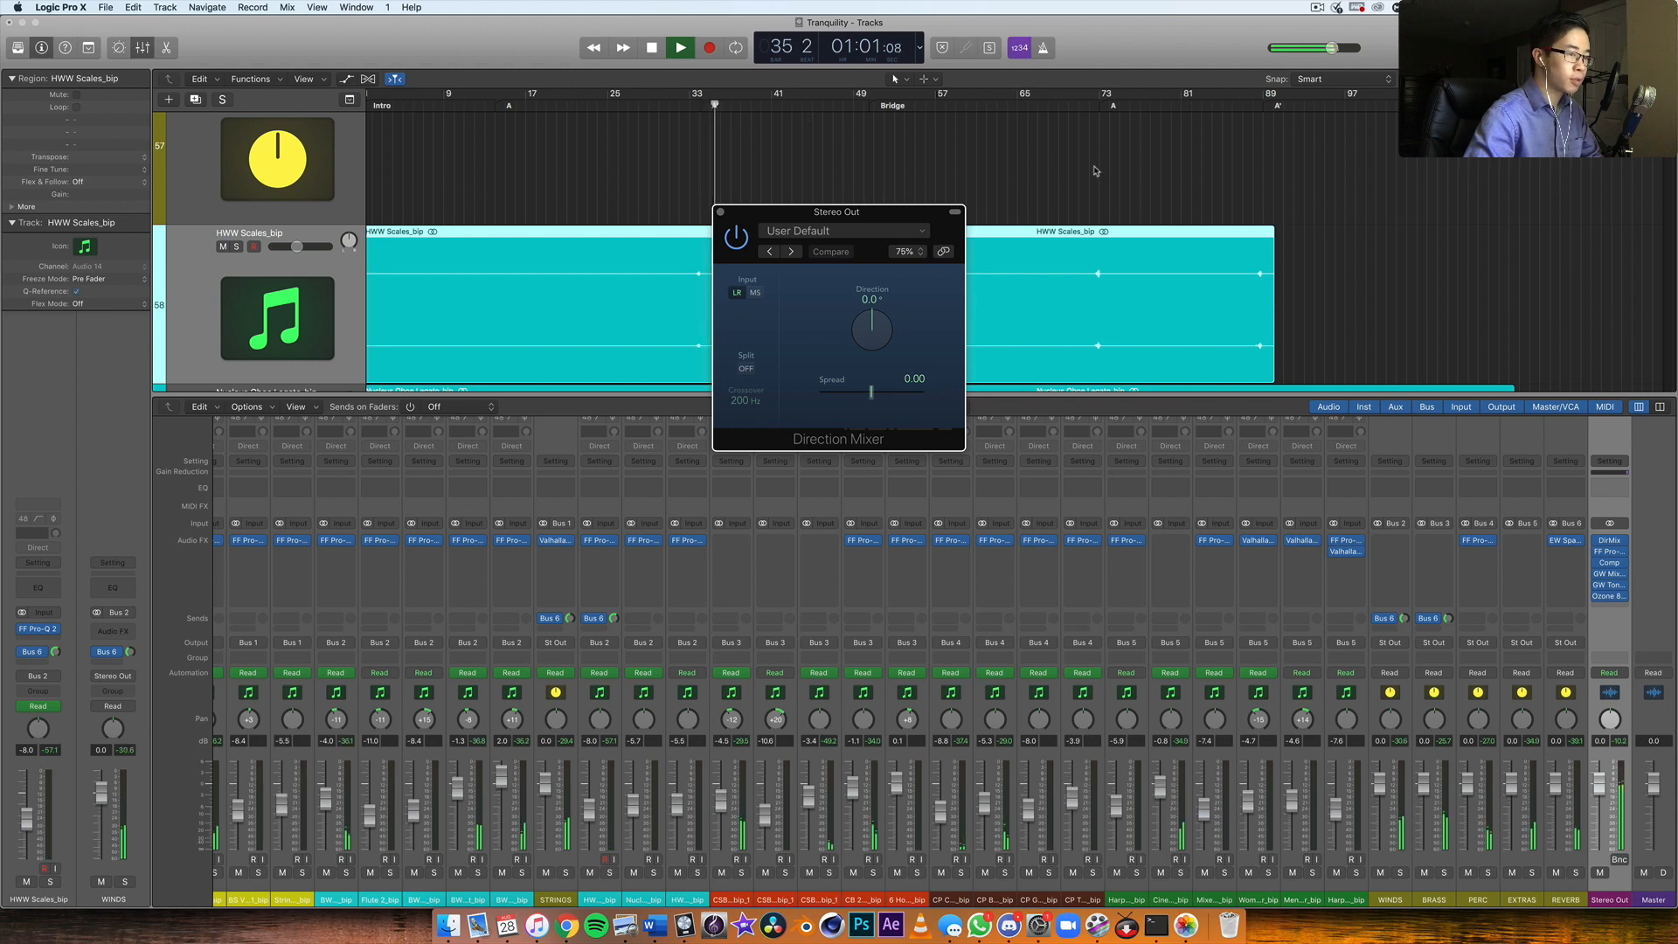
{"action": "key", "text": "space"}
{"action": "left_click", "coordinate": [720, 212]}
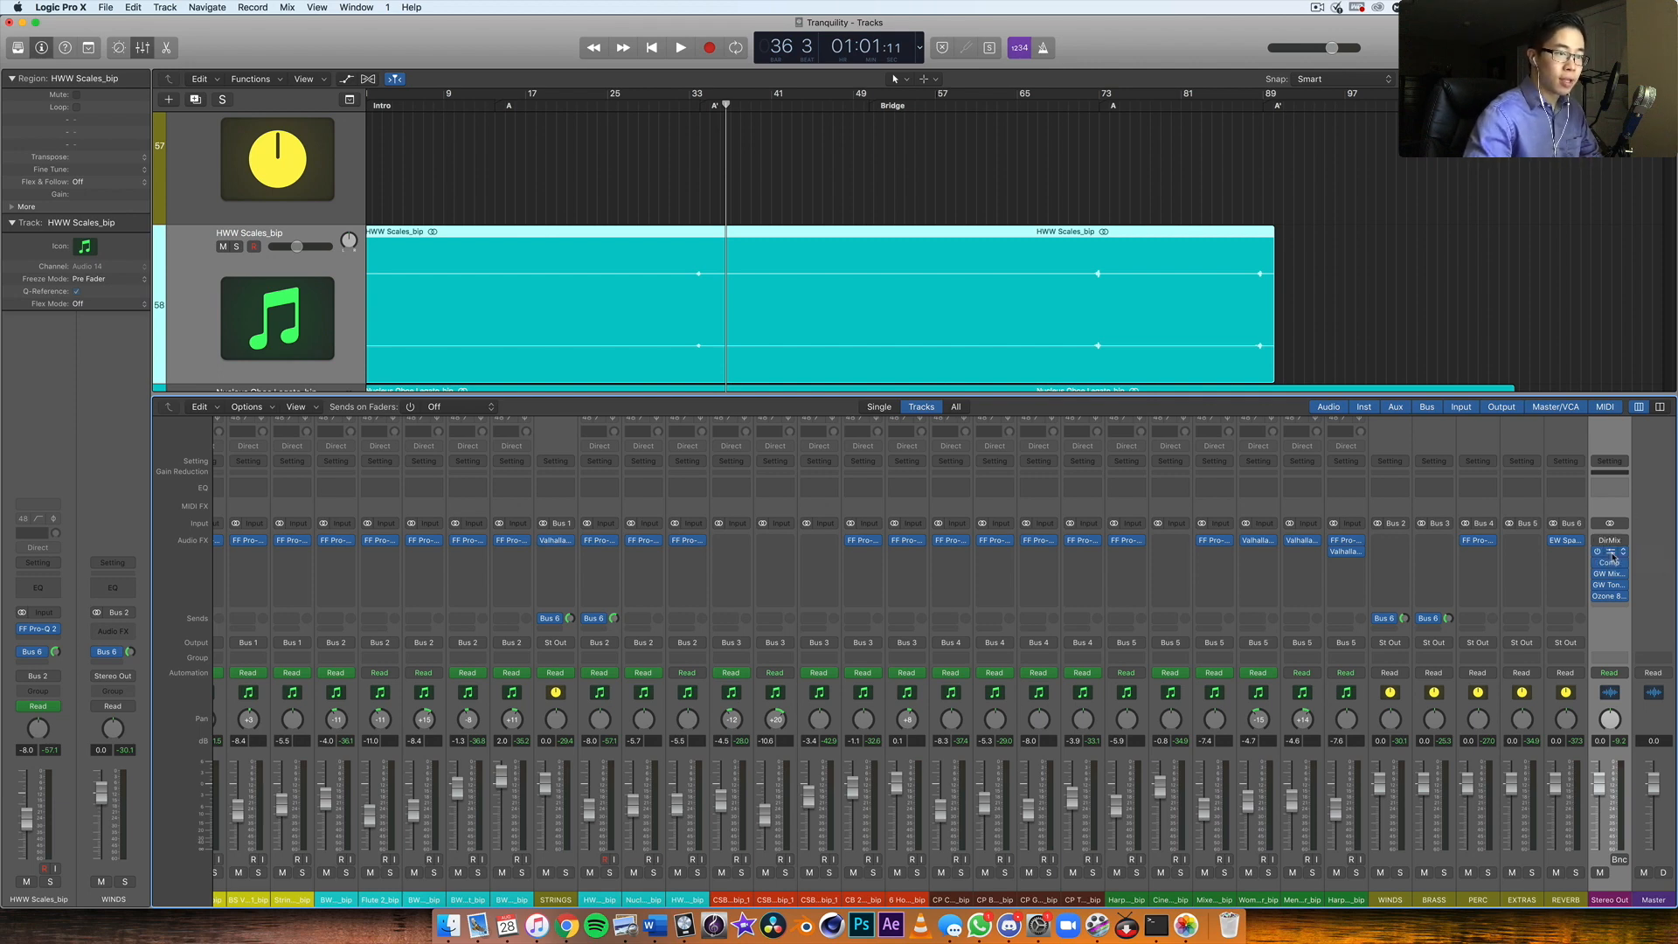
Step: Open the Stereo Out's FF Pro-Q 2 equalizer mid-screen and play the full mix through it
{"action": "left_click", "coordinate": [1611, 553]}
{"action": "left_click_drag", "start_coordinate": [304, 64], "coordinate": [809, 350]}
{"action": "key", "text": "space"}
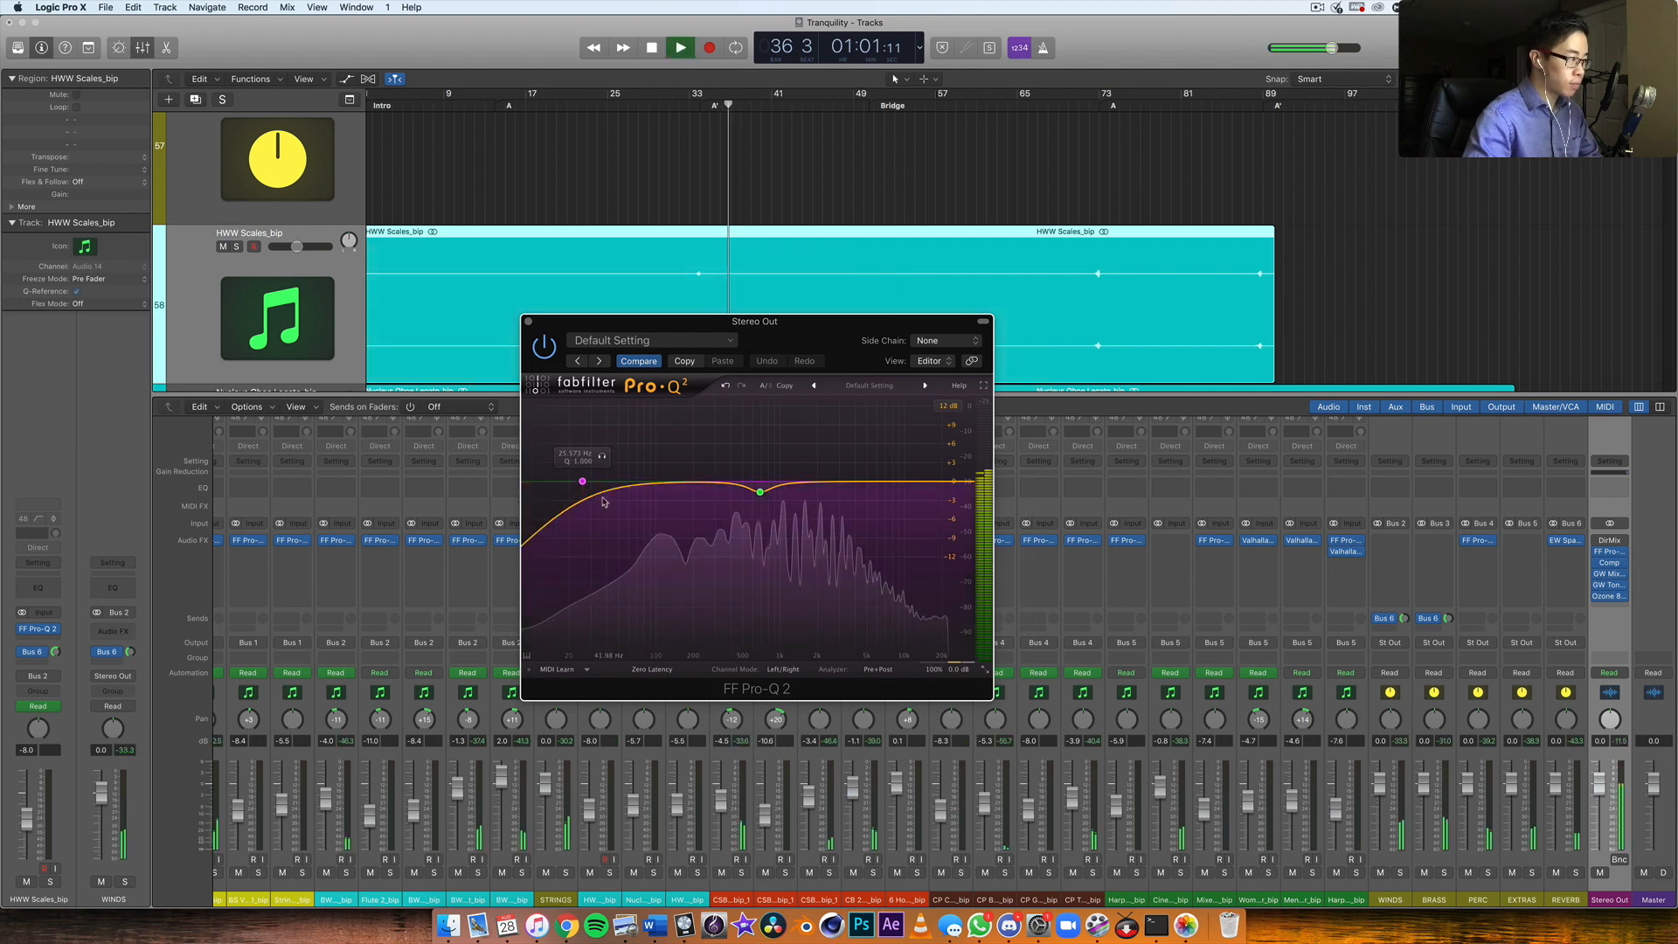
Step: Restart playback and solo the midrange dip band in the Stereo Out's FF Pro-Q 2 to audition it
{"action": "key", "text": "space"}
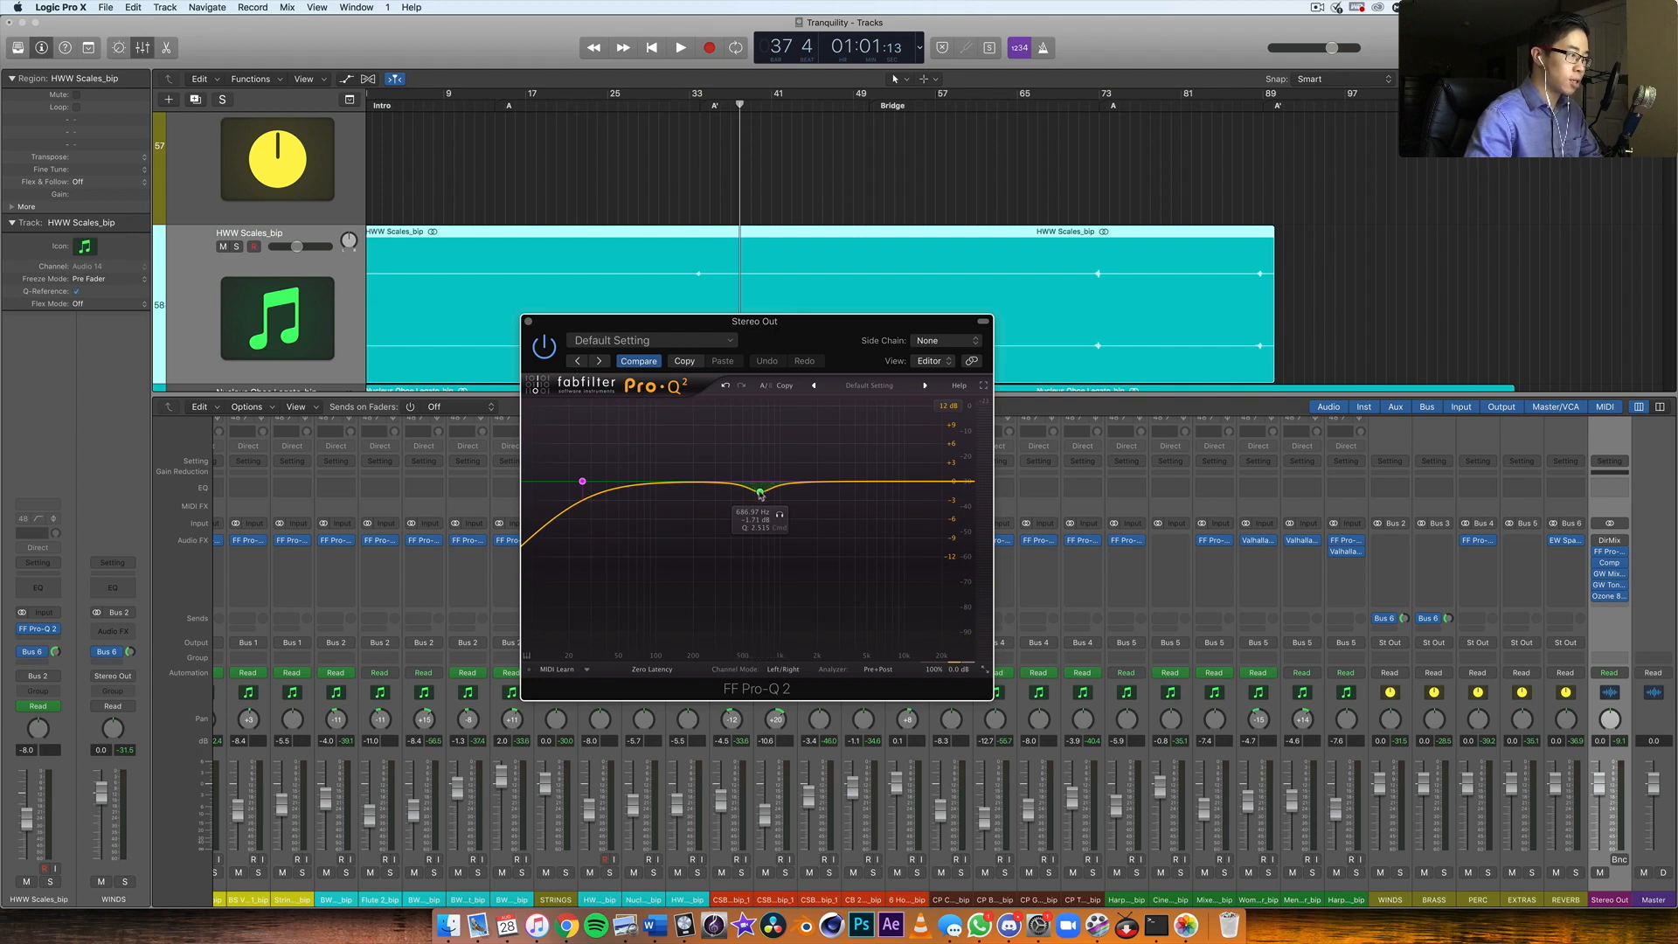
{"action": "key", "text": "space"}
{"action": "left_click", "coordinate": [779, 514]}
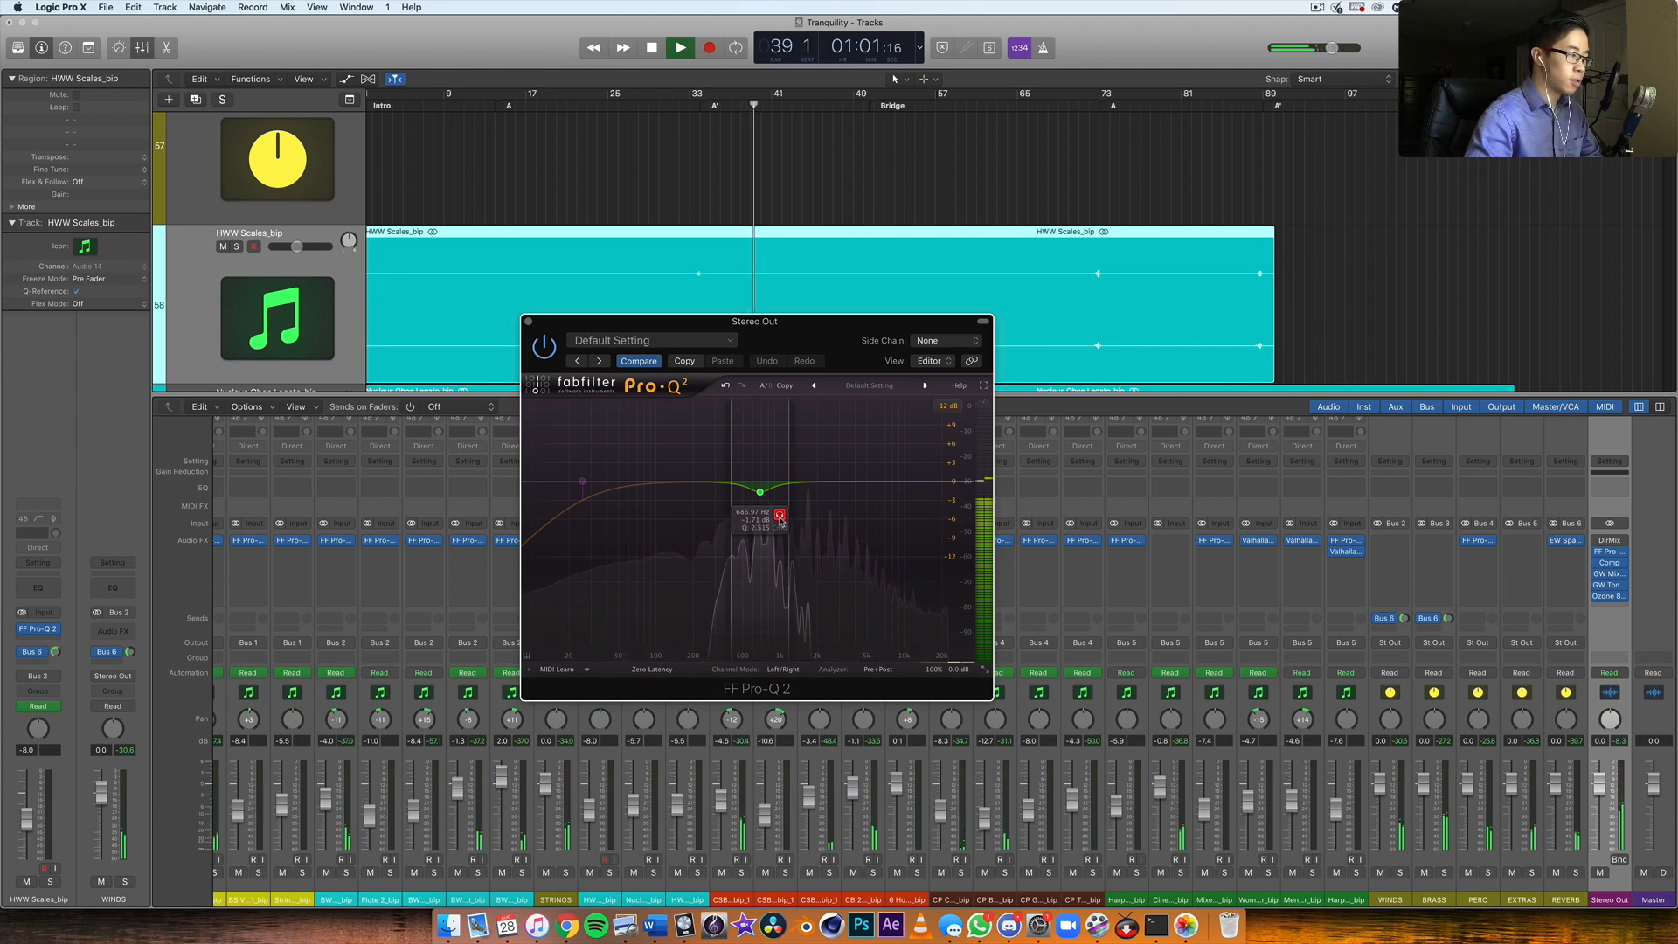
Step: Compare the mix with the FF Pro-Q 2 bypassed and re-enabled, close the equalizer and stop playback
{"action": "left_click", "coordinate": [546, 349]}
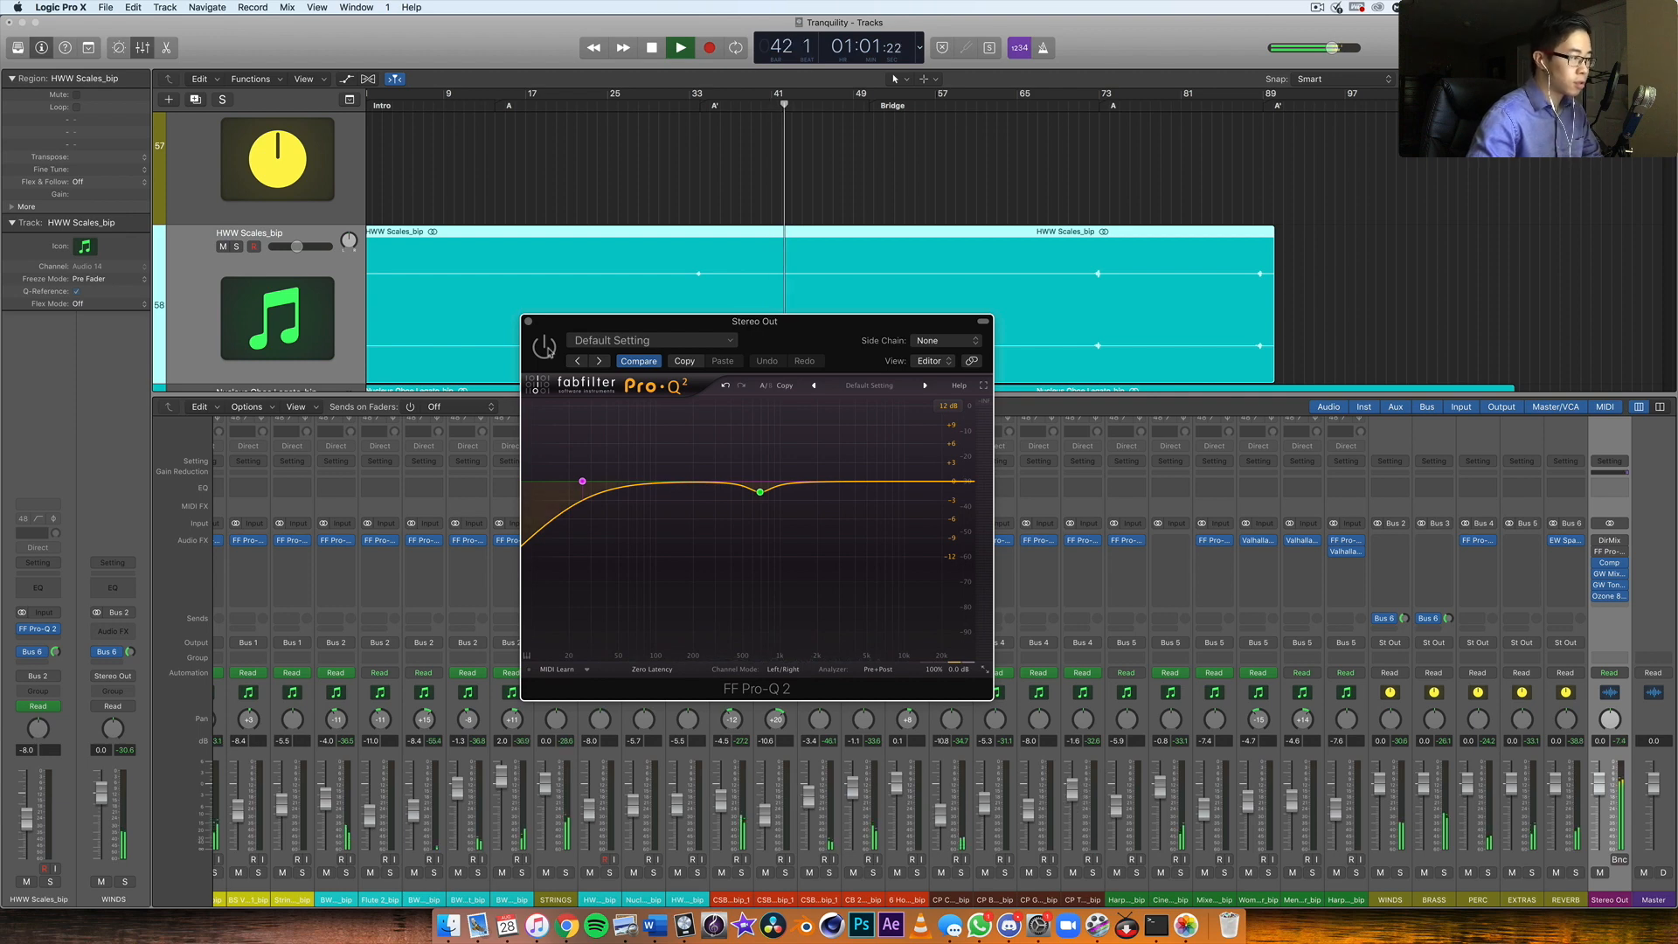
{"action": "left_click", "coordinate": [544, 346]}
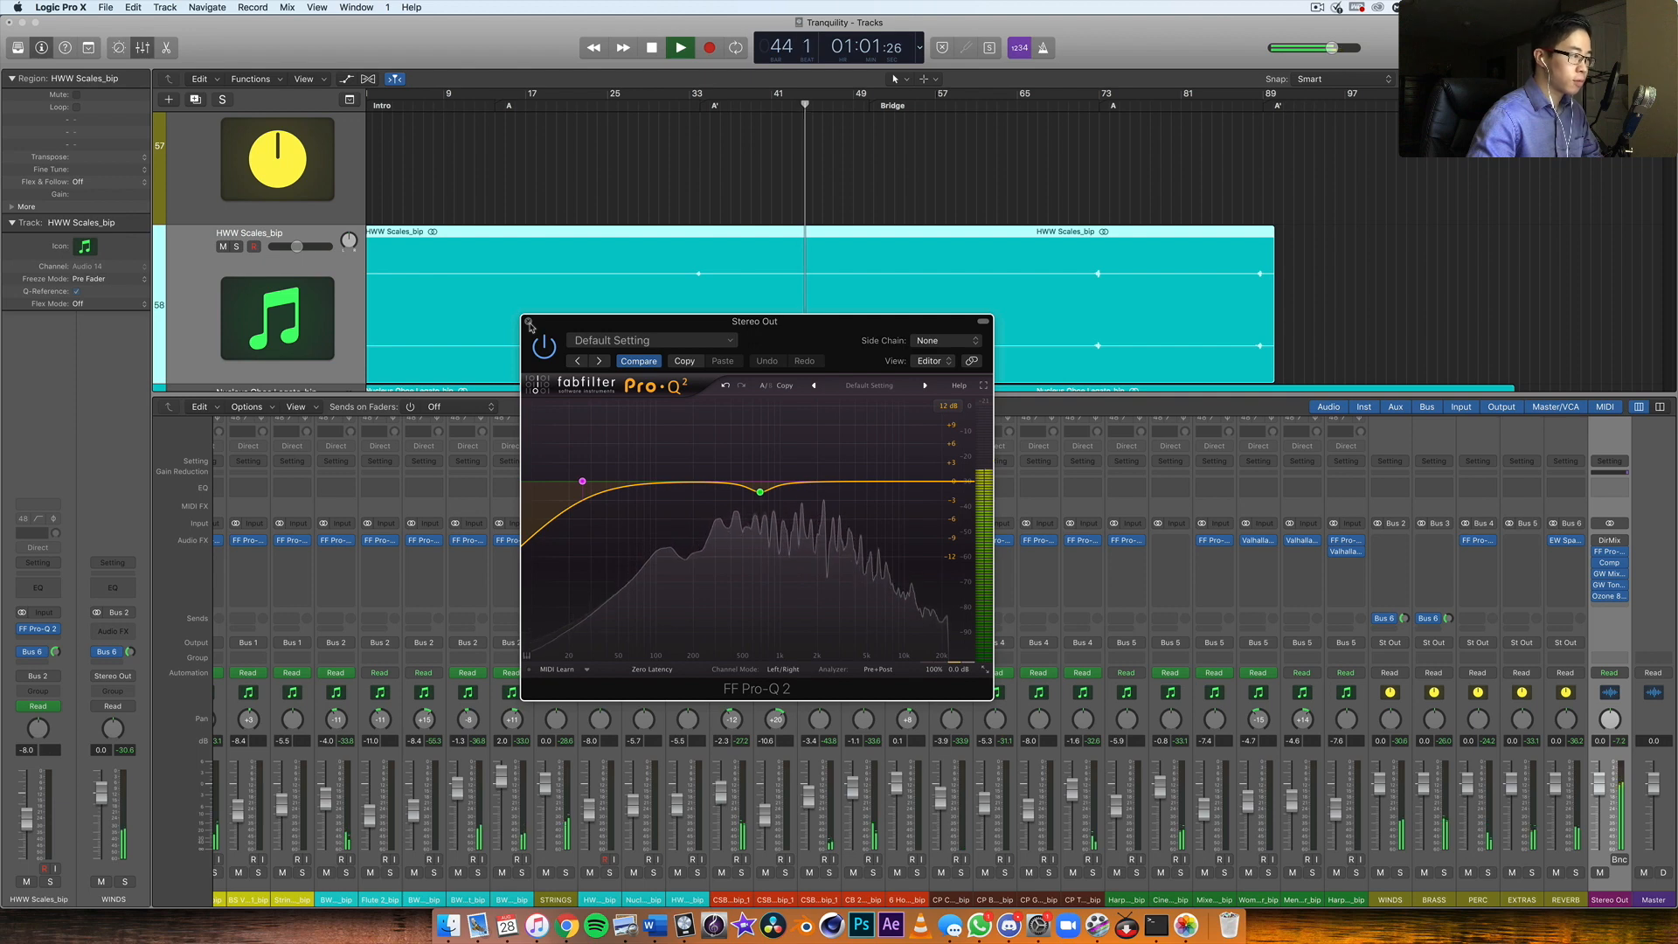
{"action": "left_click", "coordinate": [529, 322]}
{"action": "key", "text": "space"}
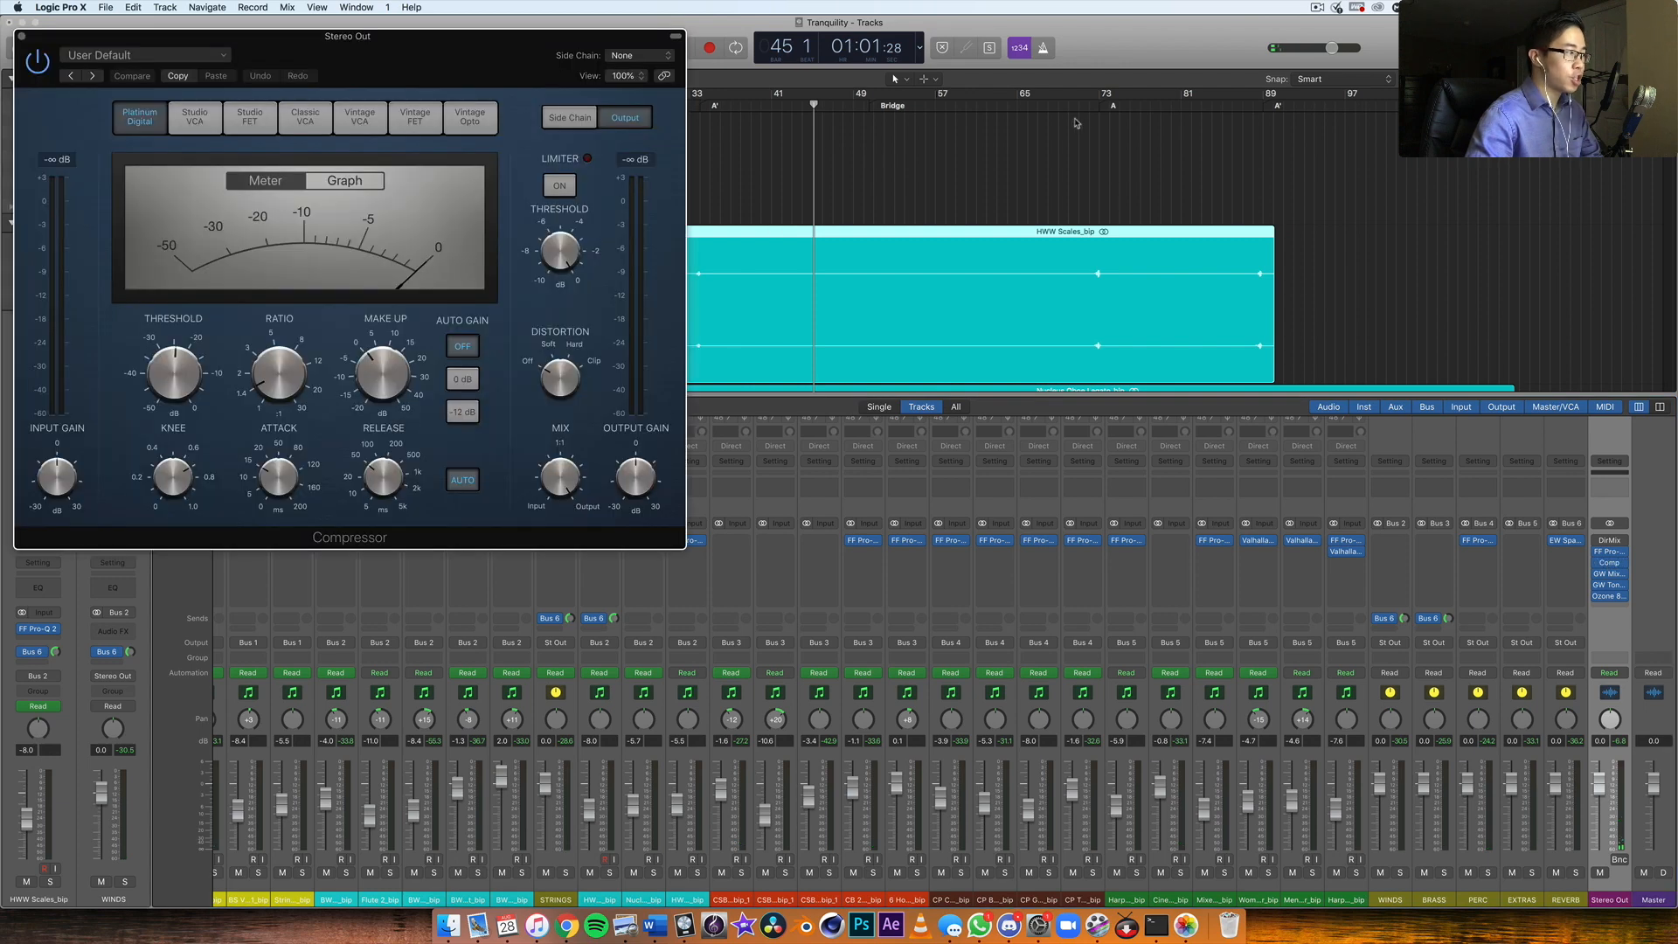
Step: Play the mix from about bar 73 through the Stereo Out Compressor, check its Make Up gain and close the plug-in
{"action": "left_click", "coordinate": [1099, 107]}
{"action": "key", "text": "space"}
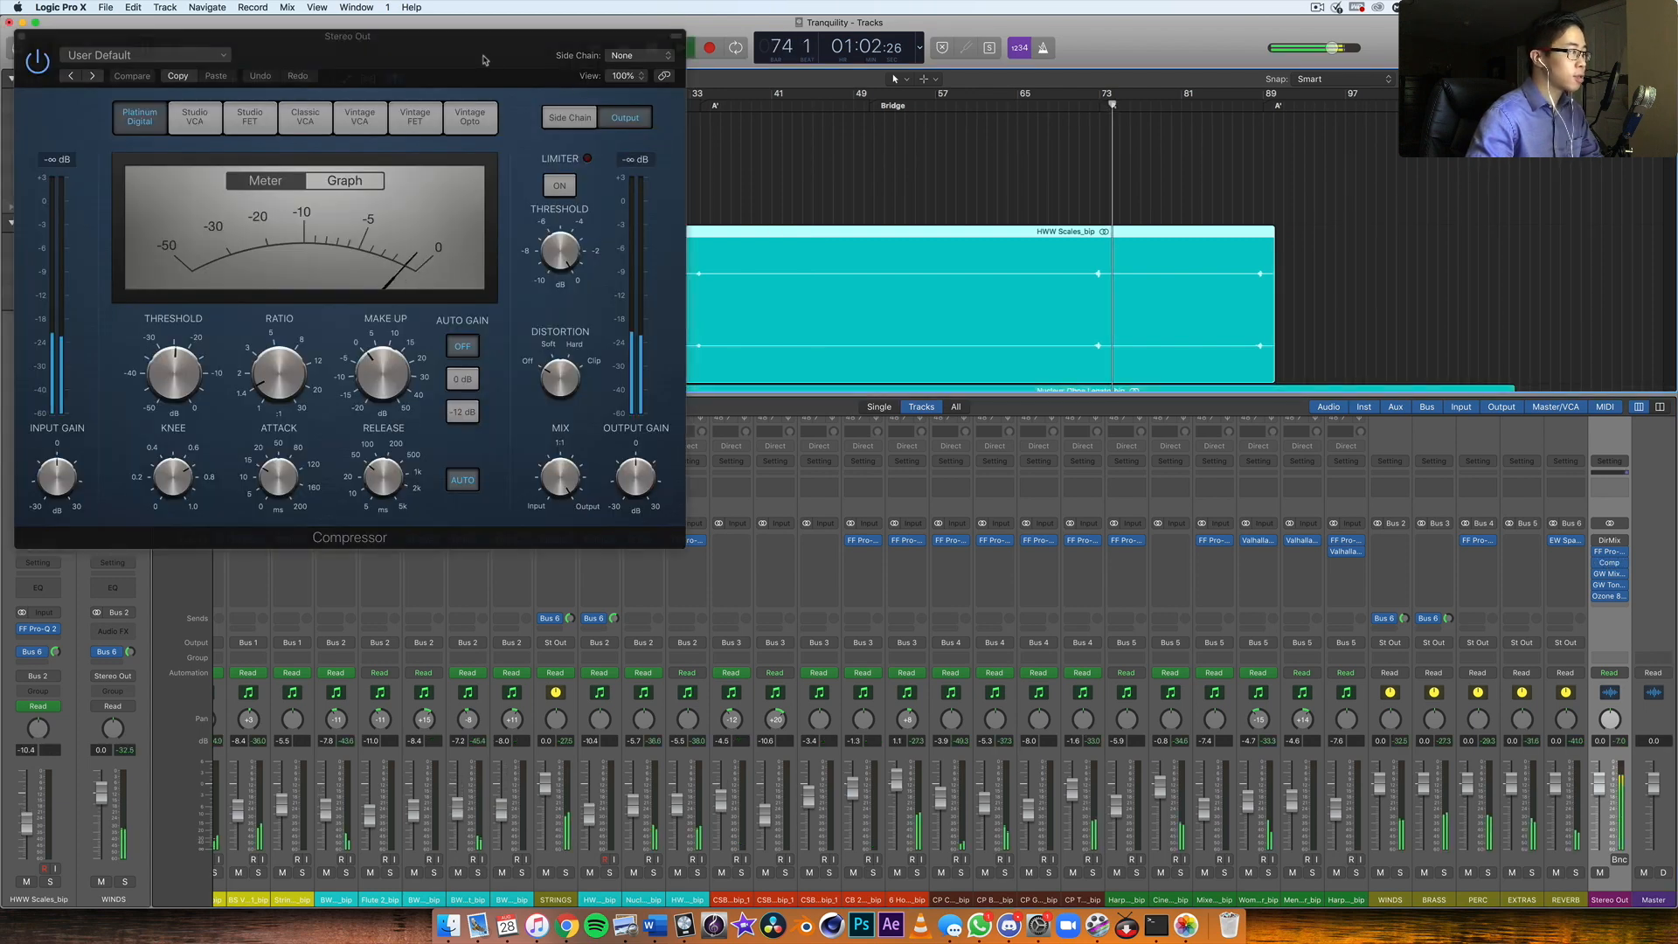
{"action": "left_click_drag", "start_coordinate": [484, 59], "coordinate": [684, 127]}
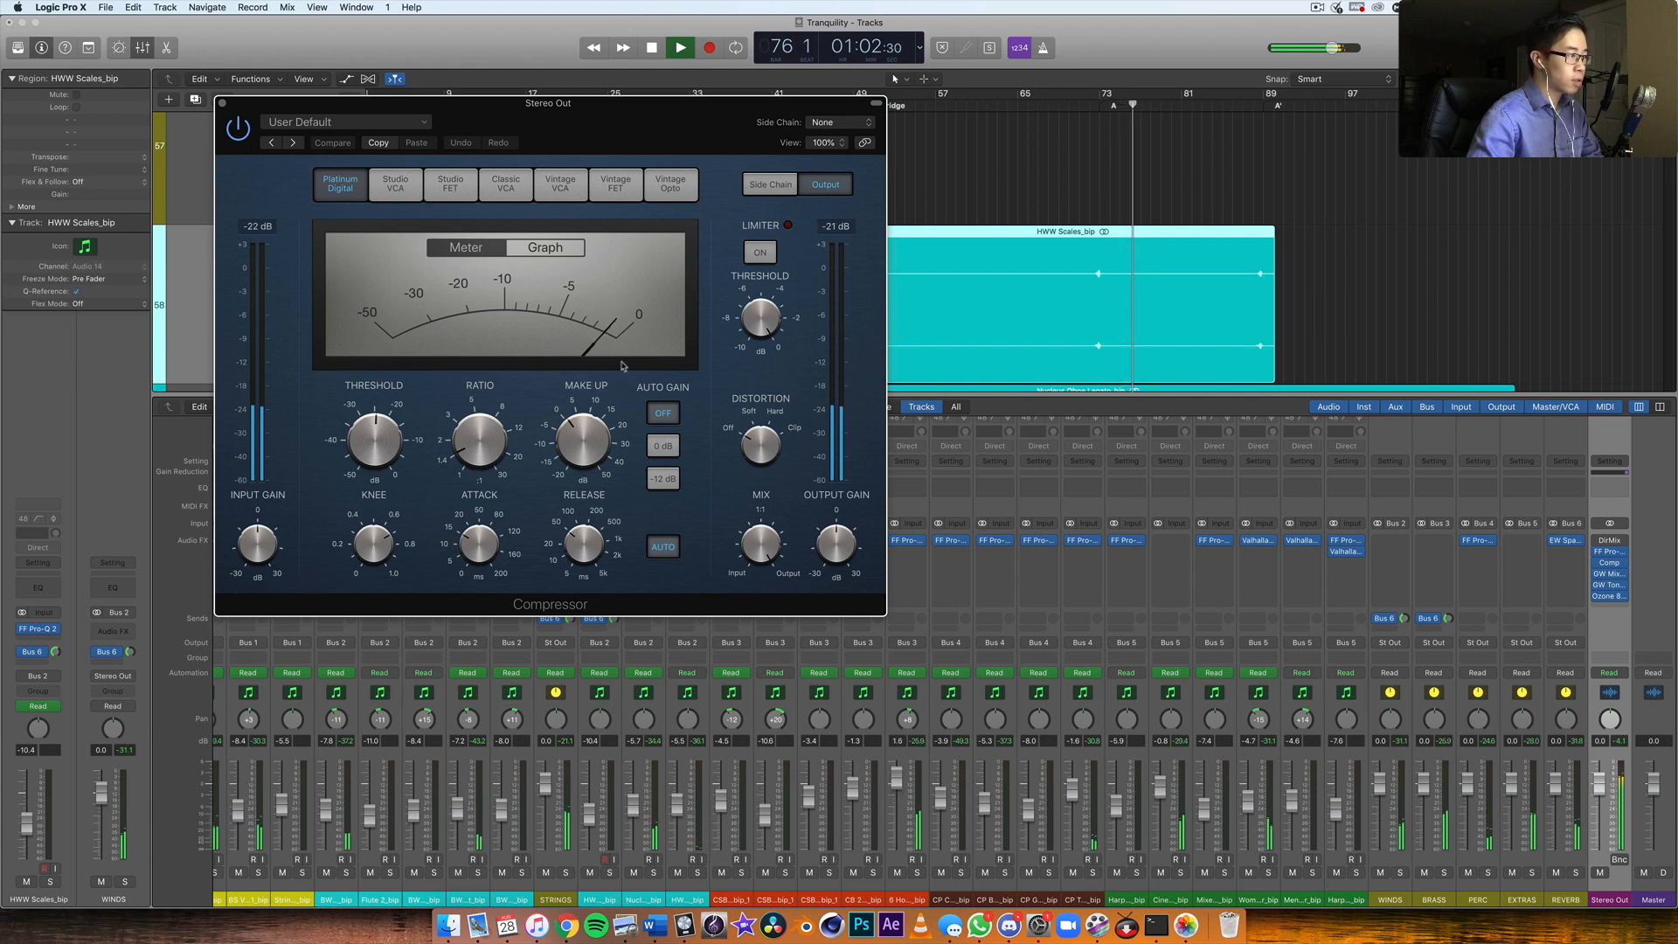
{"action": "key", "text": "space"}
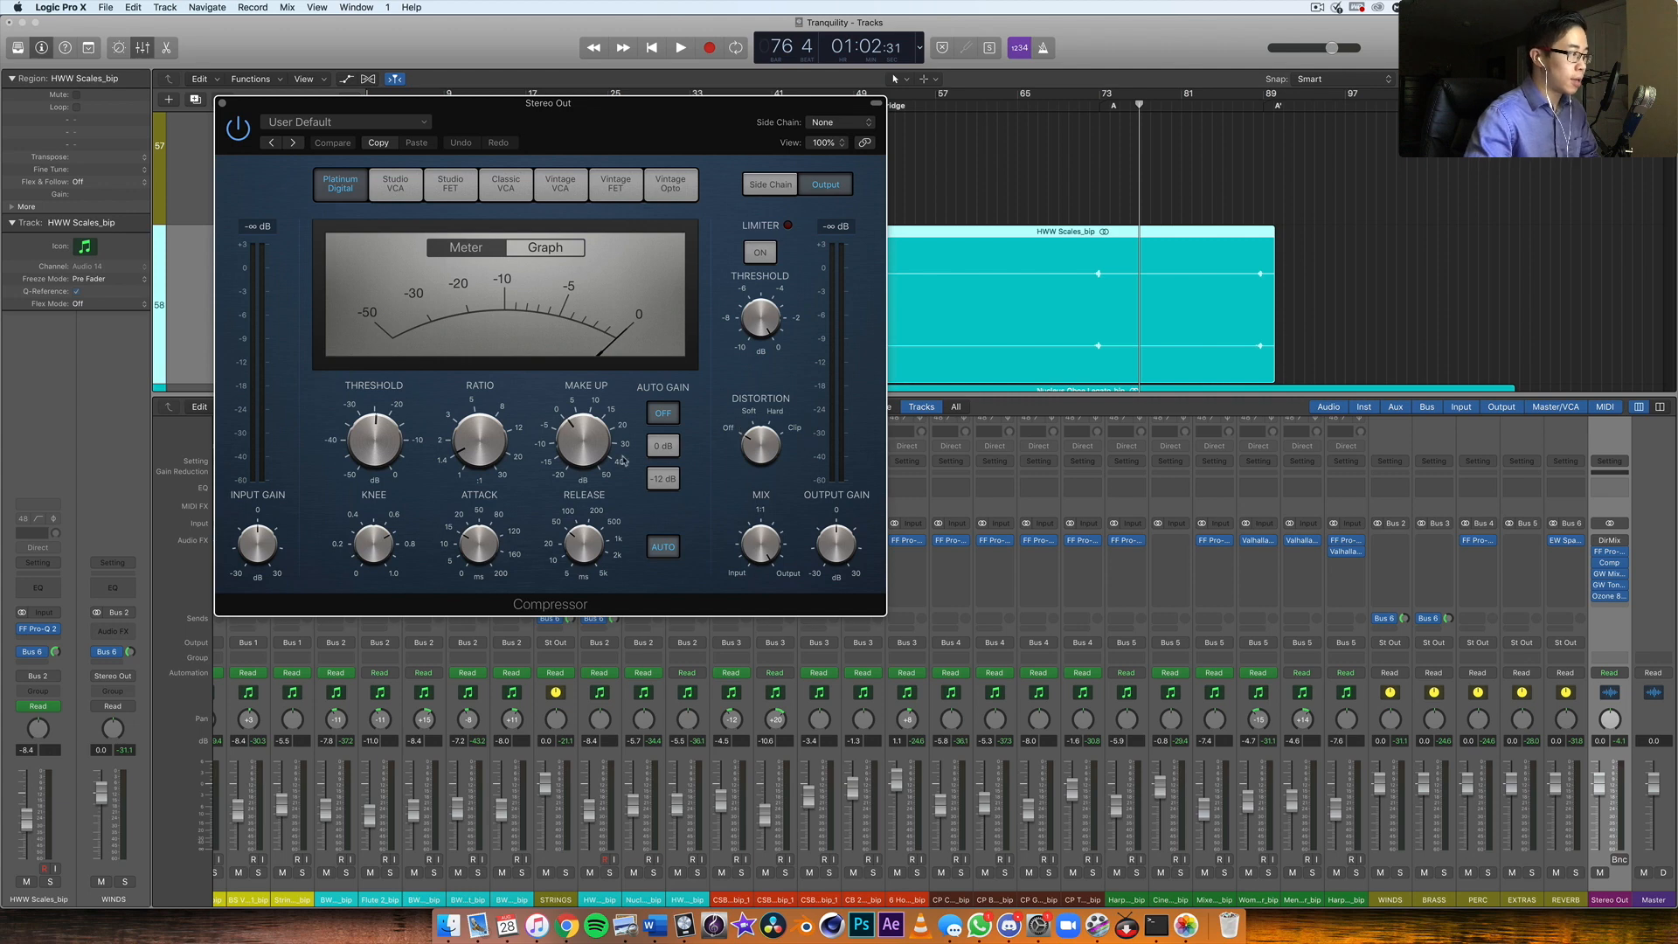
{"action": "left_click", "coordinate": [570, 437]}
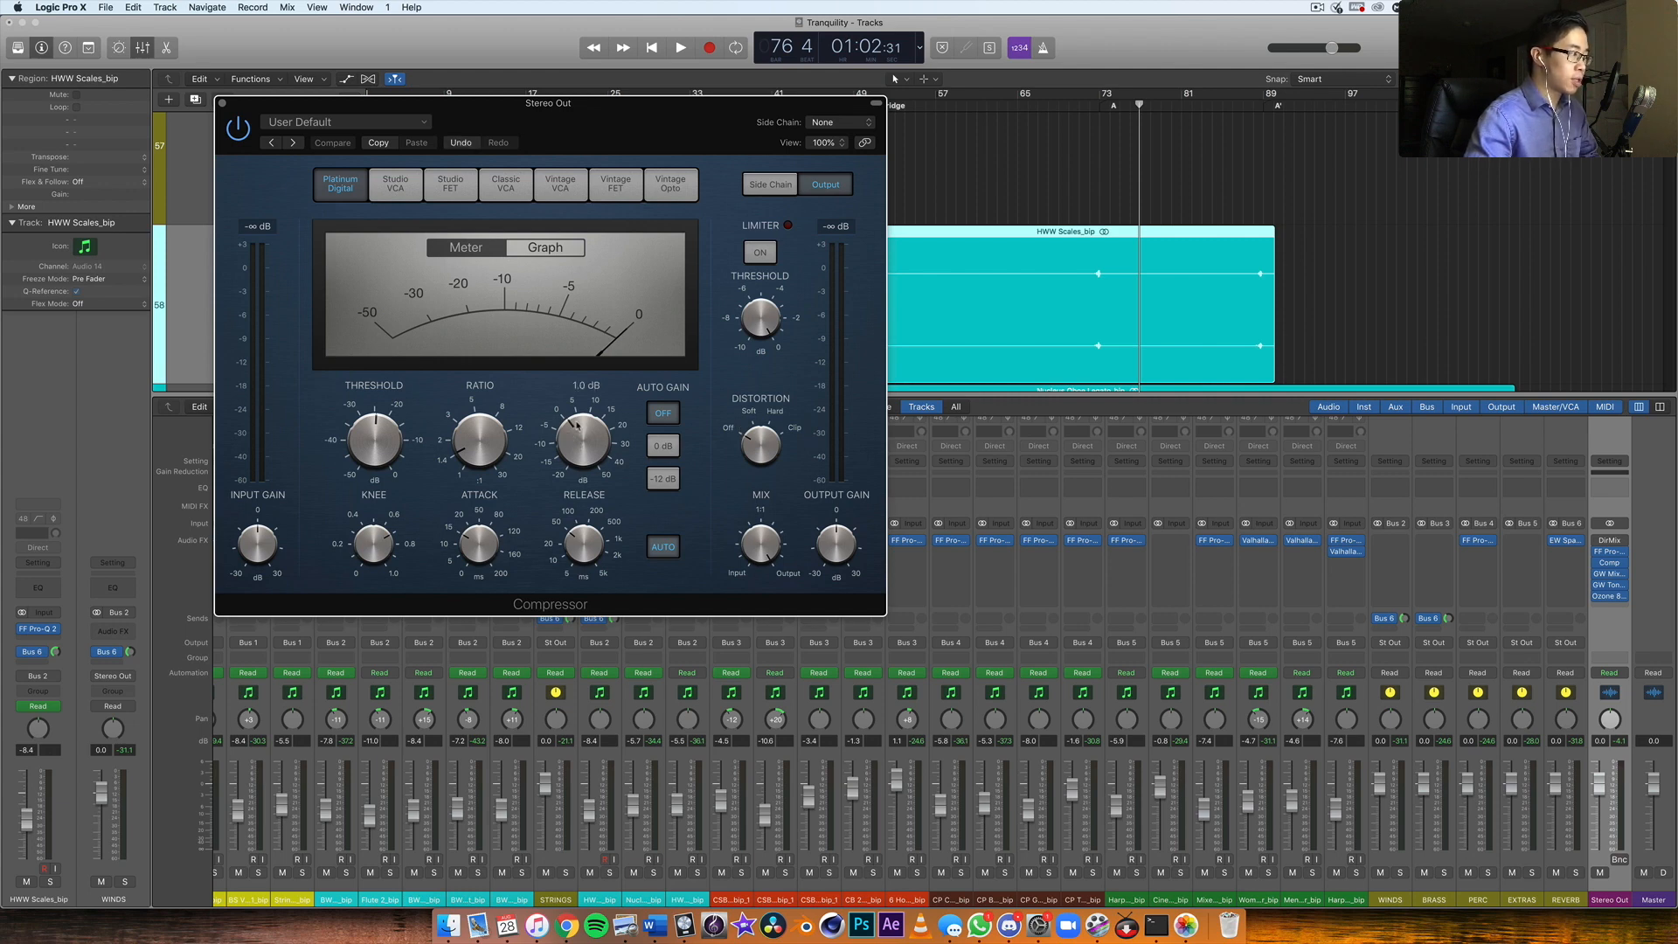
{"action": "left_click", "coordinate": [223, 103]}
Step: Open the Stereo Out's GW MixCentric plug-in mid-screen and move the playhead to about bar 77
{"action": "left_click", "coordinate": [1612, 574]}
{"action": "left_click_drag", "start_coordinate": [216, 33], "coordinate": [813, 218]}
{"action": "left_click", "coordinate": [1060, 105]}
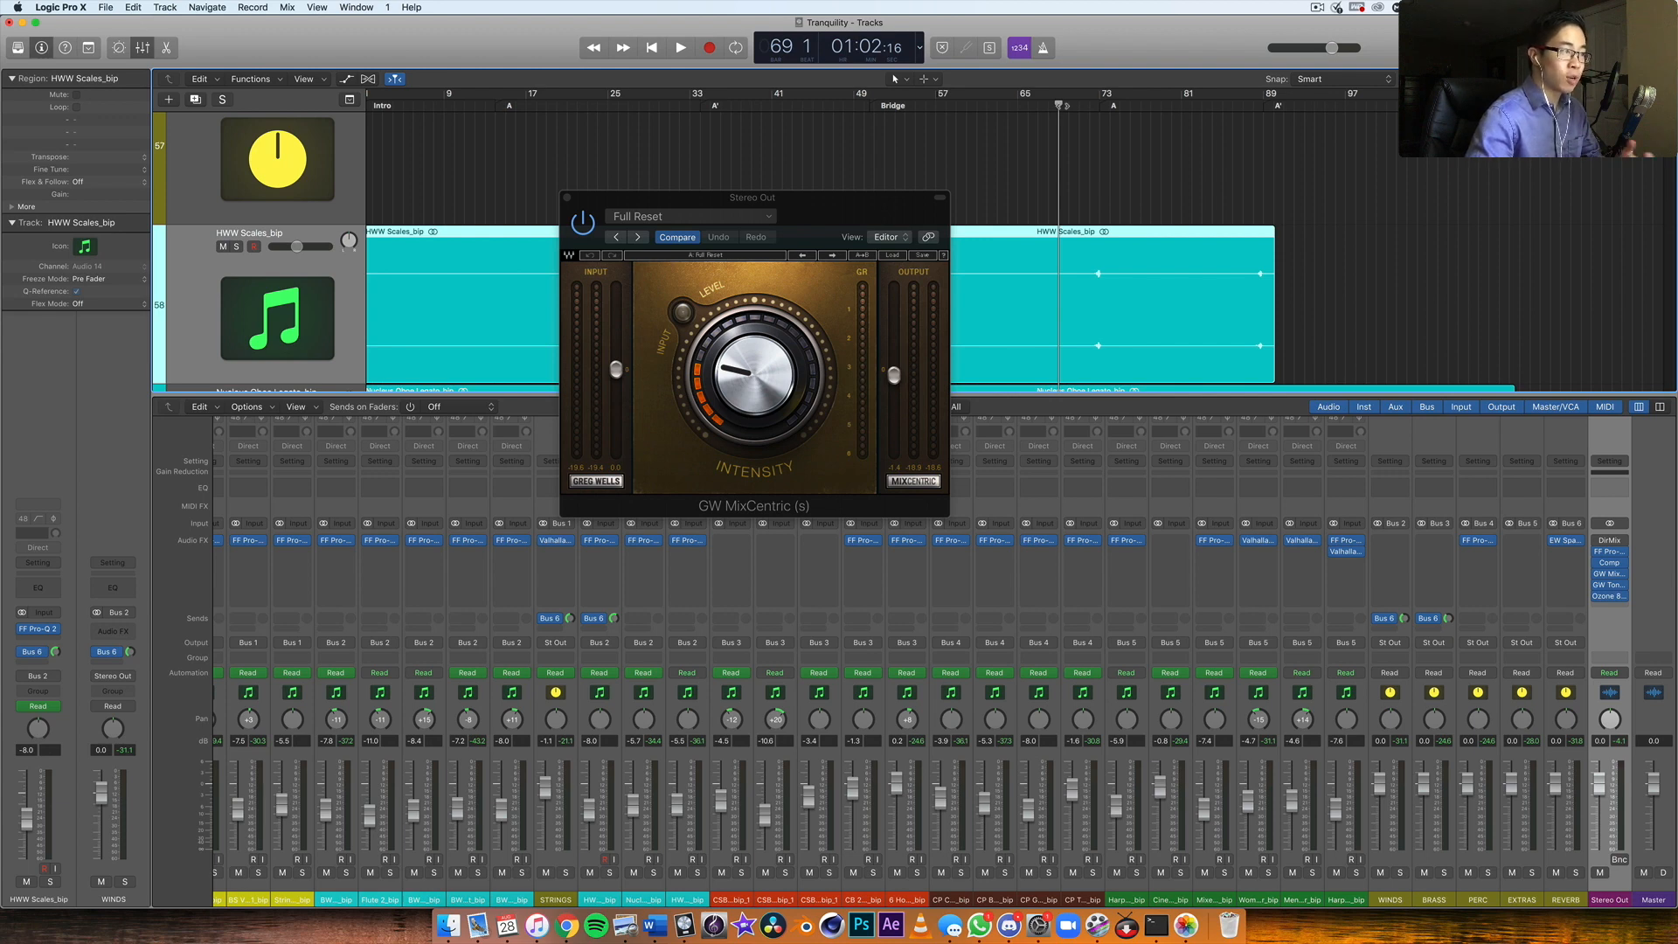
{"action": "left_click", "coordinate": [977, 106]}
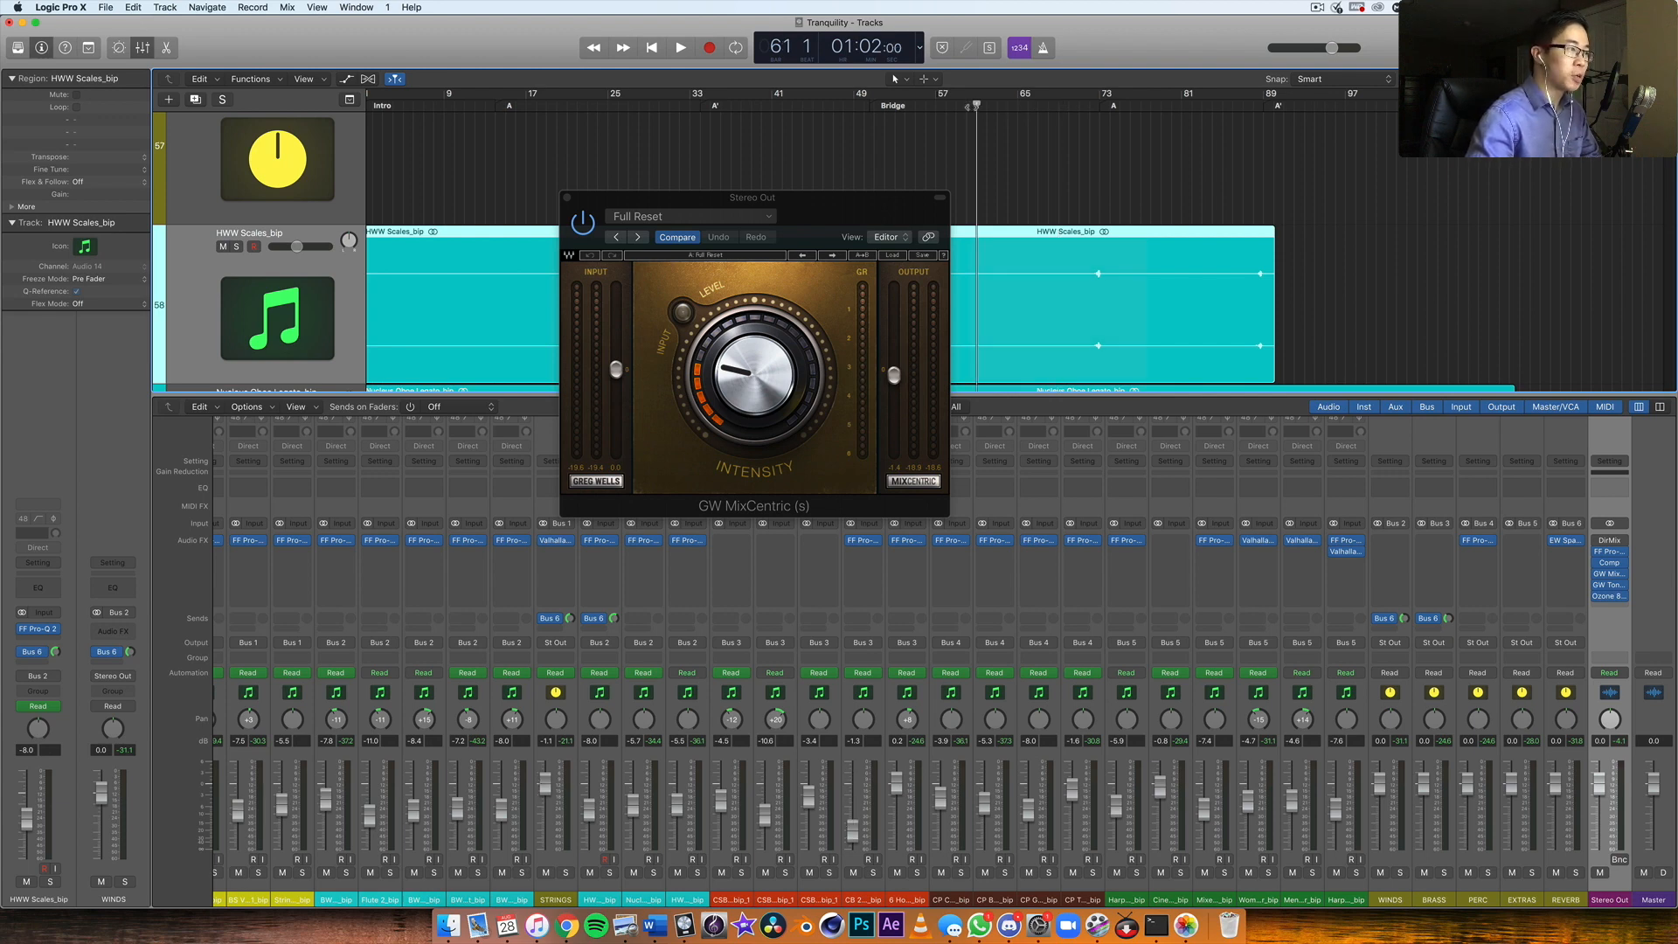
{"action": "left_click", "coordinate": [1142, 105]}
Step: Play a short stretch of the mix through GW MixCentric, stop playback and close its window
{"action": "key", "text": "space"}
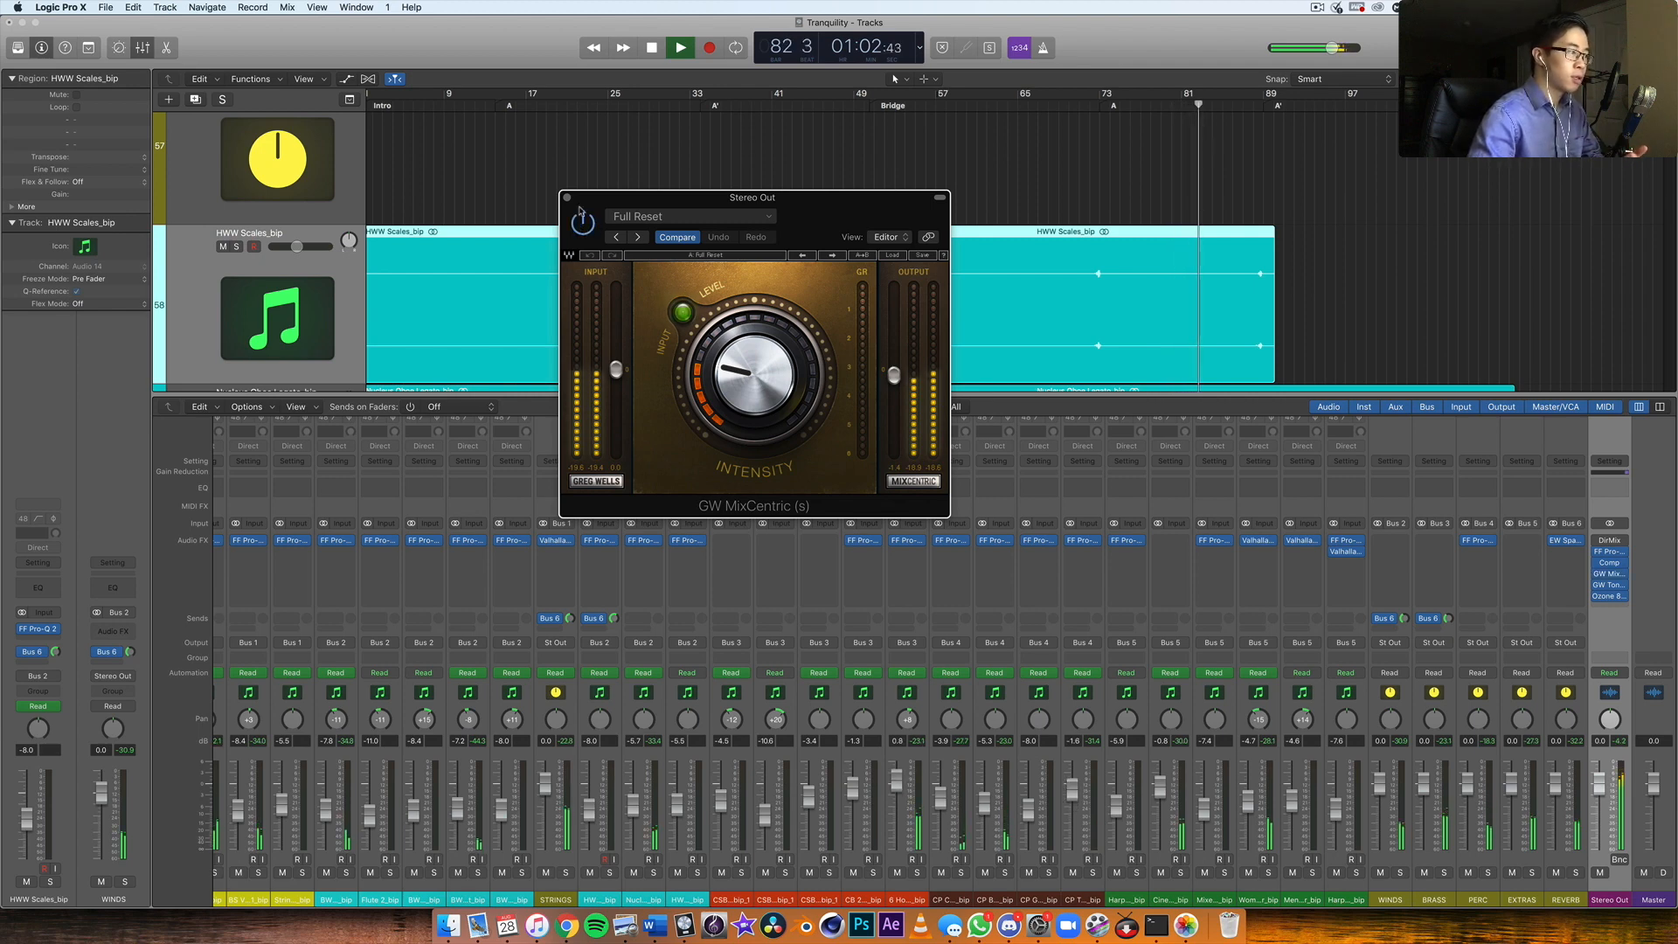
{"action": "key", "text": "space"}
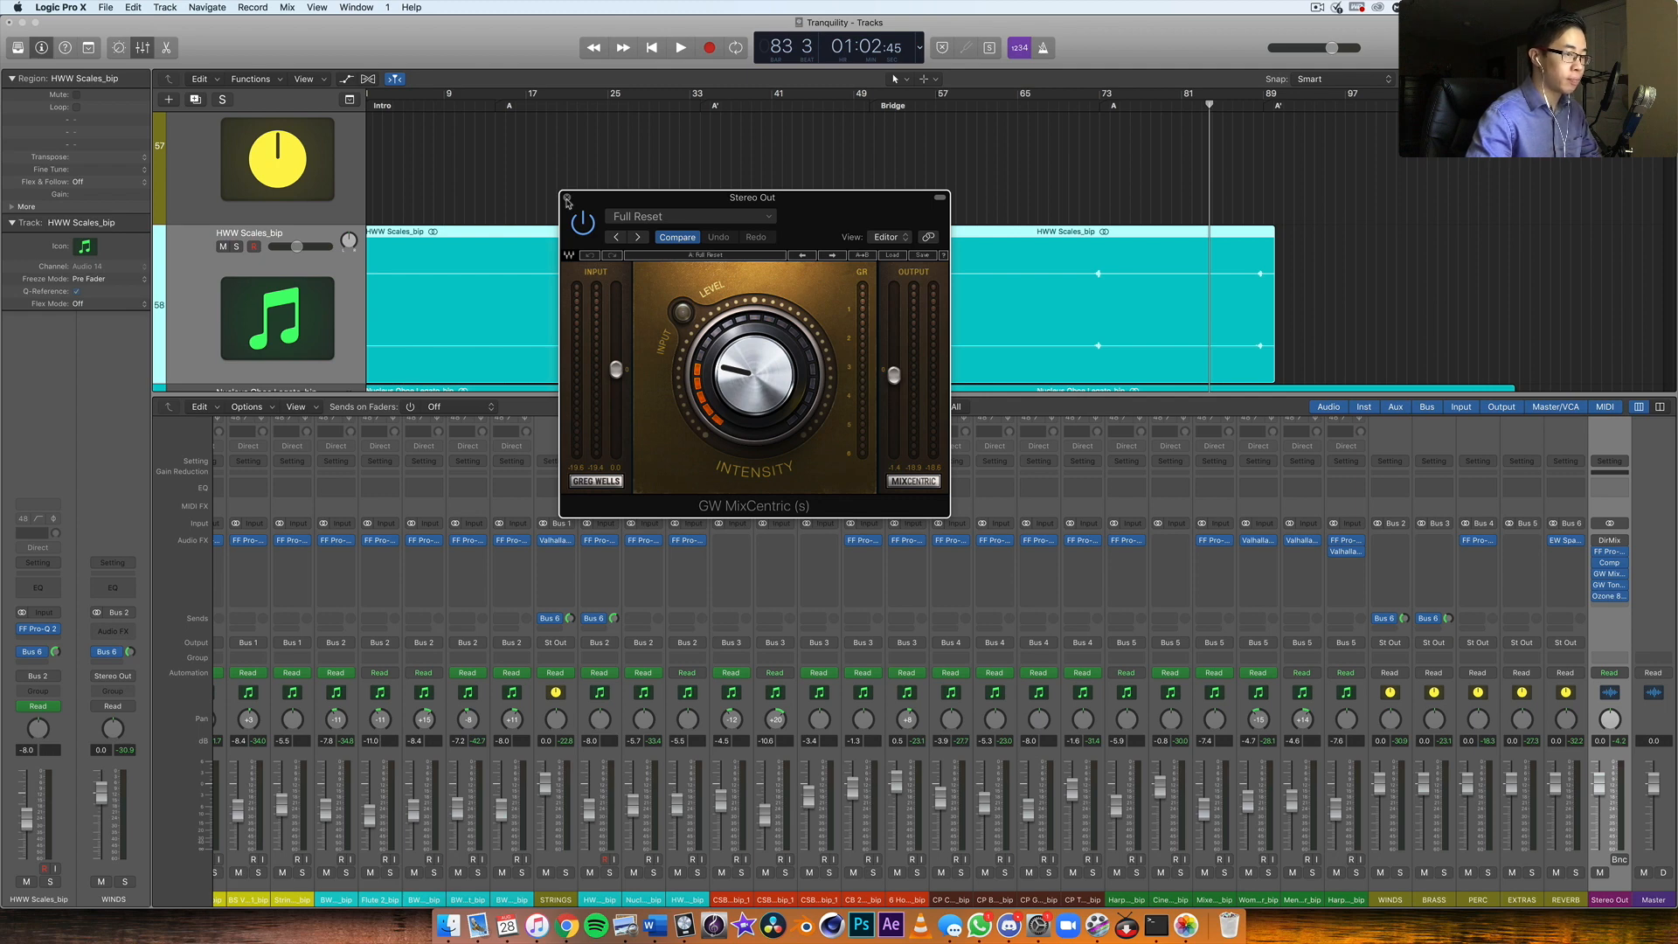
{"action": "left_click", "coordinate": [566, 198]}
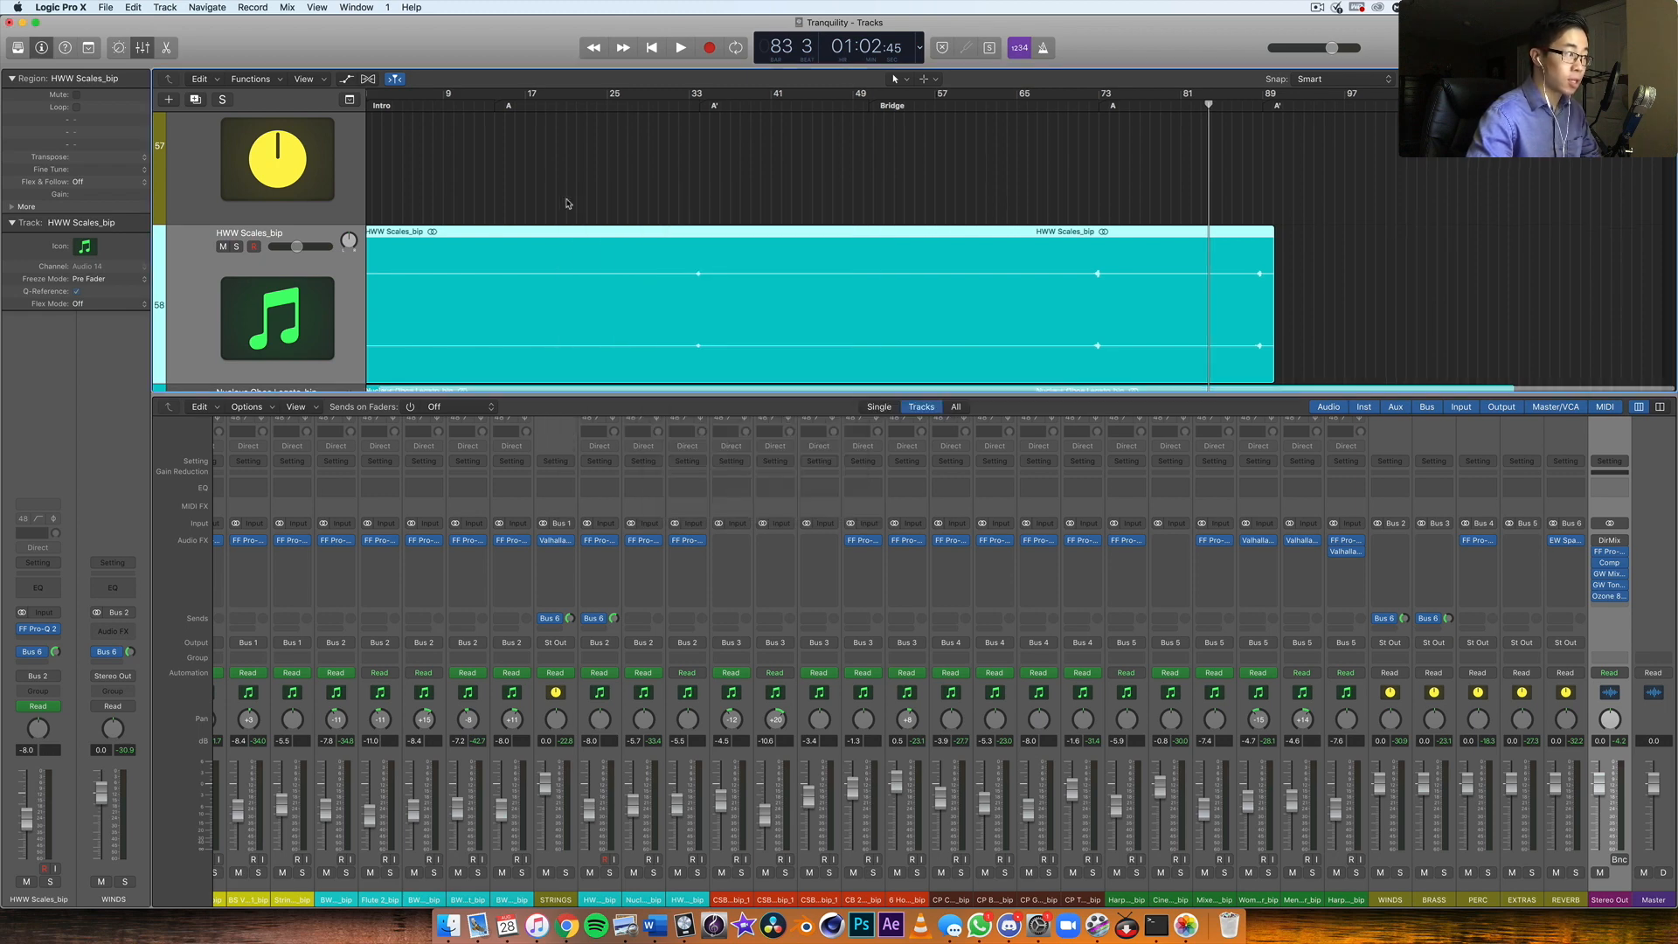
Step: View the Stereo Out's GW ToneCentric plug-in mid-screen and close it
{"action": "left_click", "coordinate": [1612, 588]}
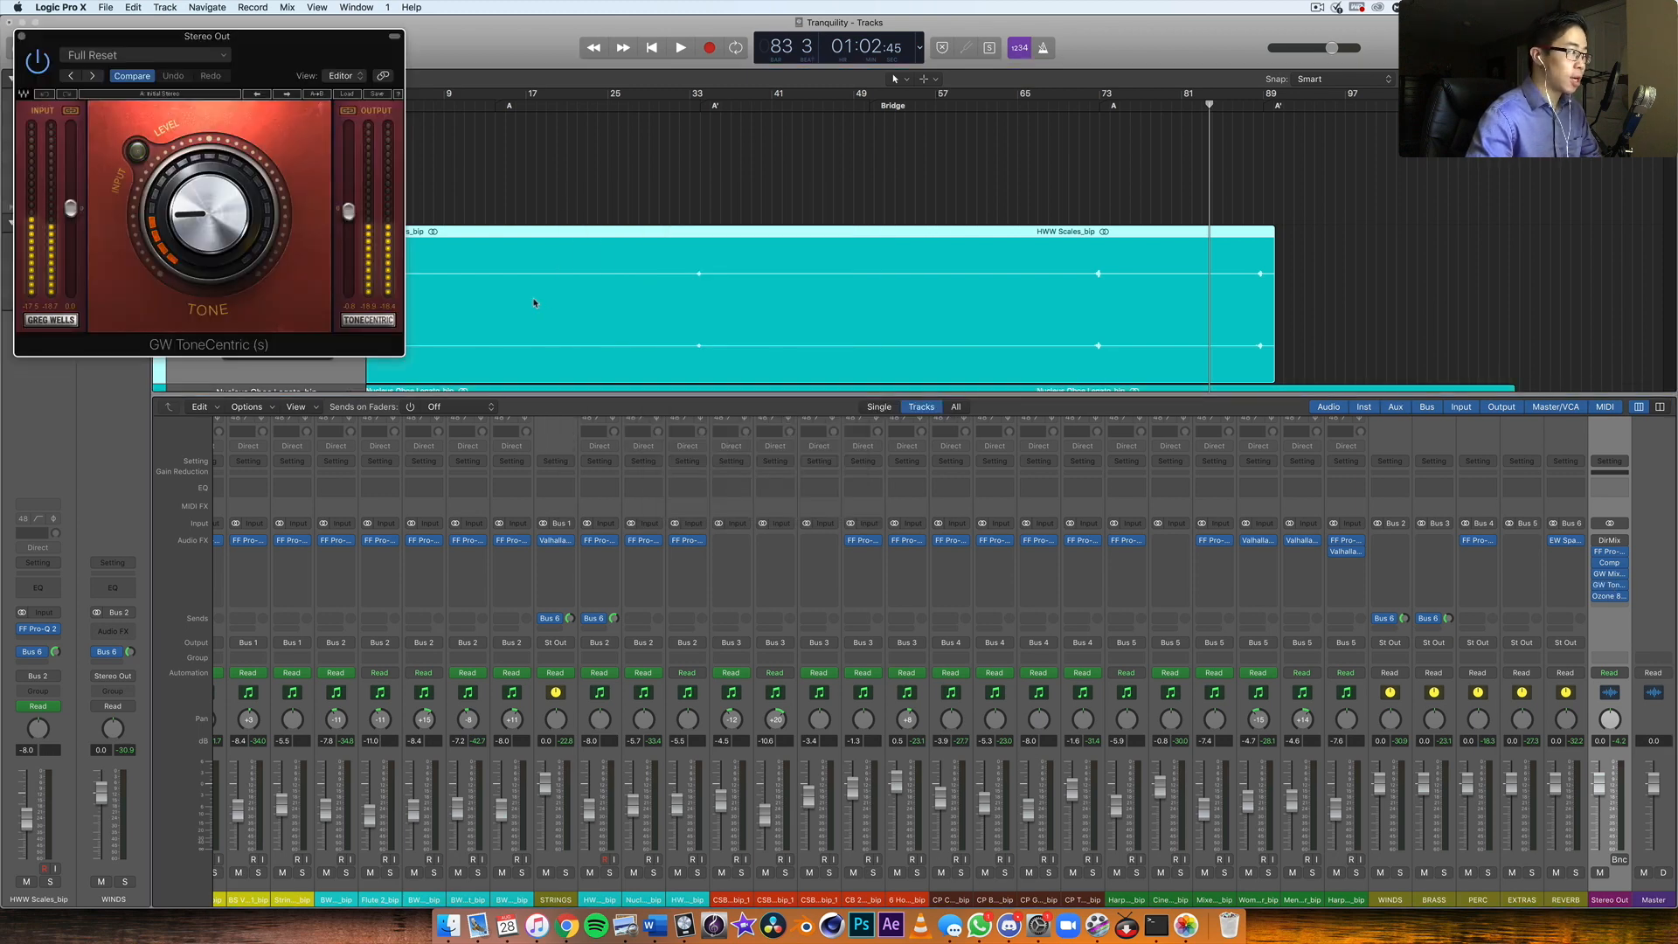
{"action": "left_click_drag", "start_coordinate": [278, 51], "coordinate": [868, 209]}
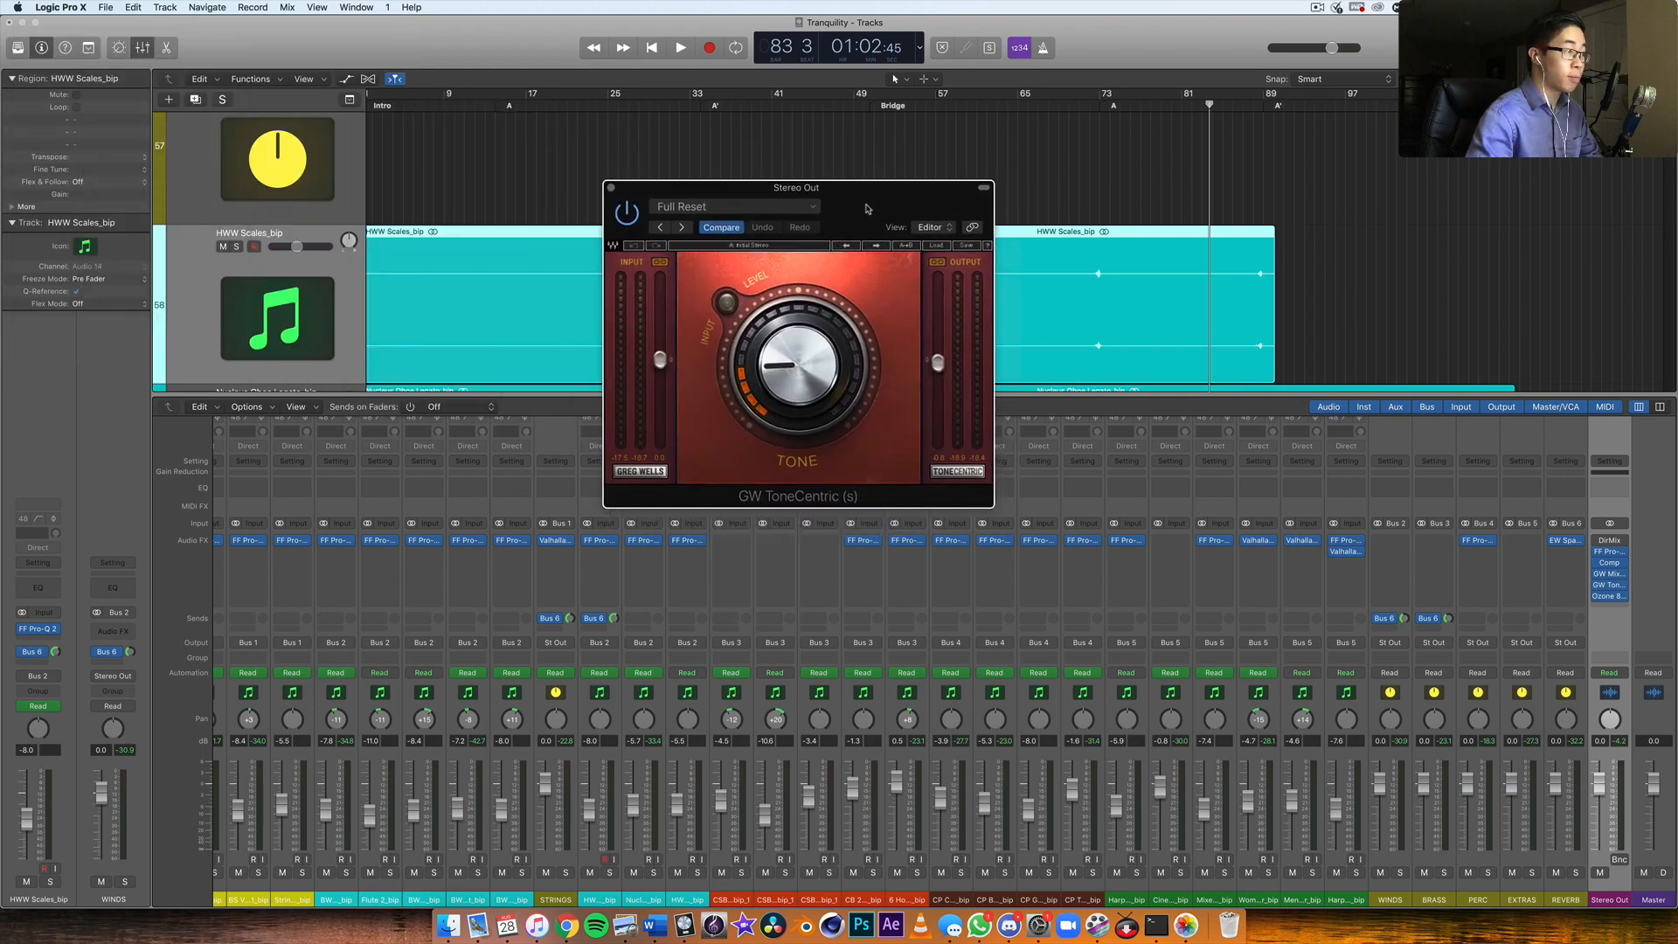
{"action": "left_click", "coordinate": [612, 189]}
Step: Open Ozone 8 Elements on the Stereo Out and set the Imager's Width to 21.3
{"action": "mouse_move", "coordinate": [1616, 599]}
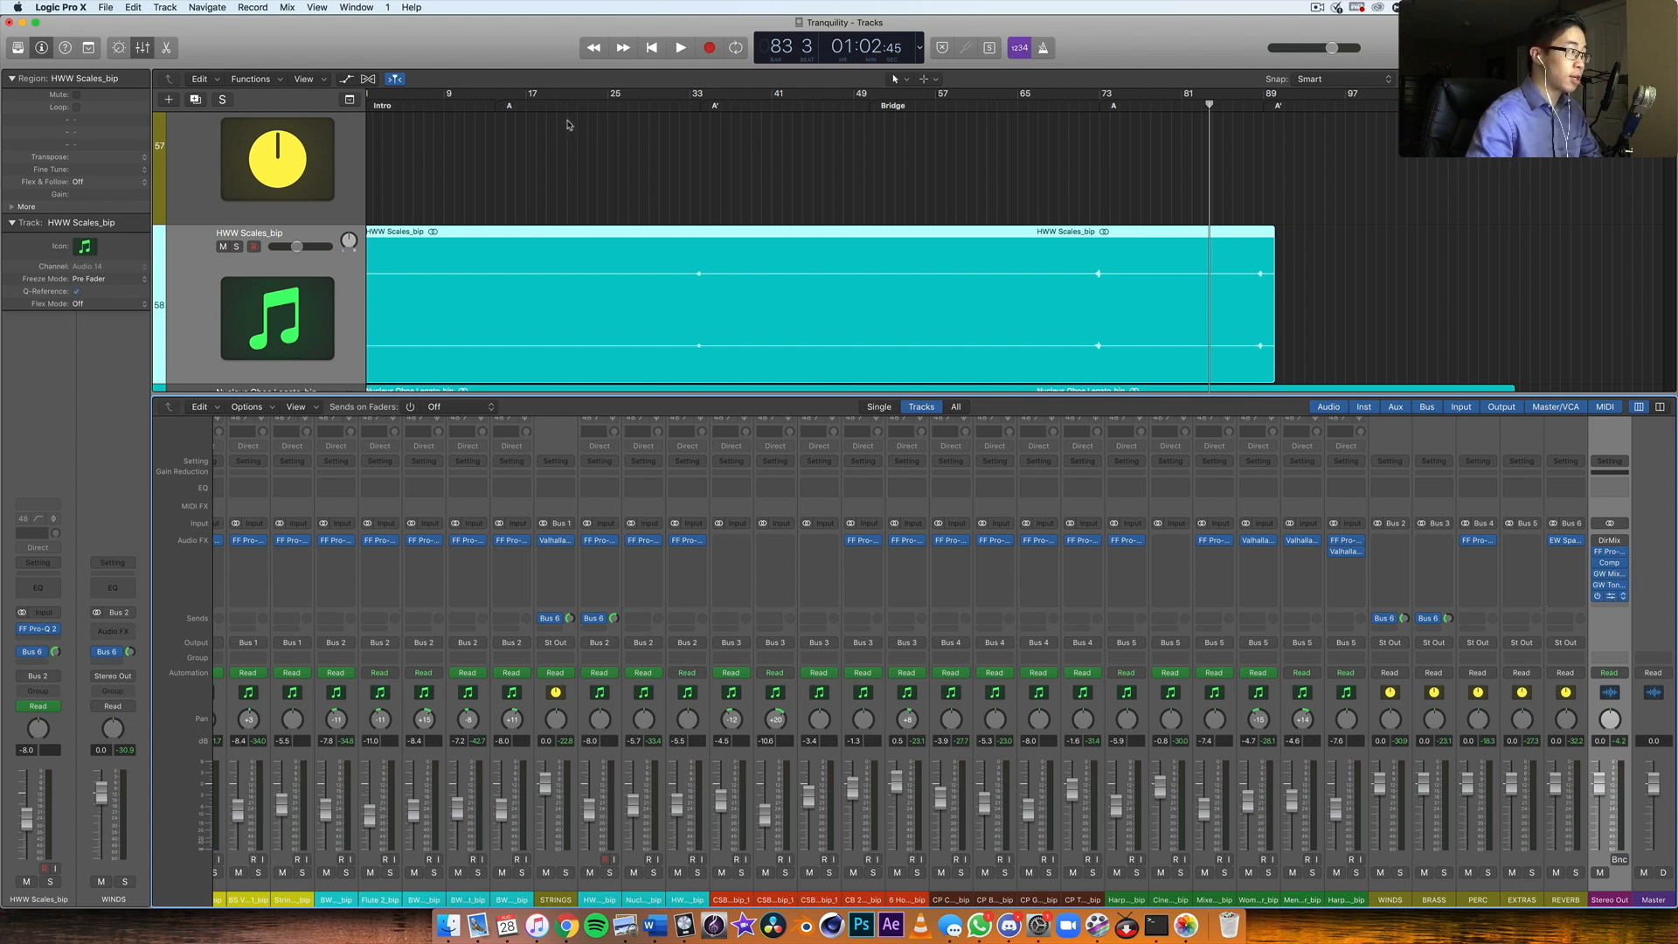
{"action": "left_click_drag", "start_coordinate": [415, 56], "coordinate": [821, 148]}
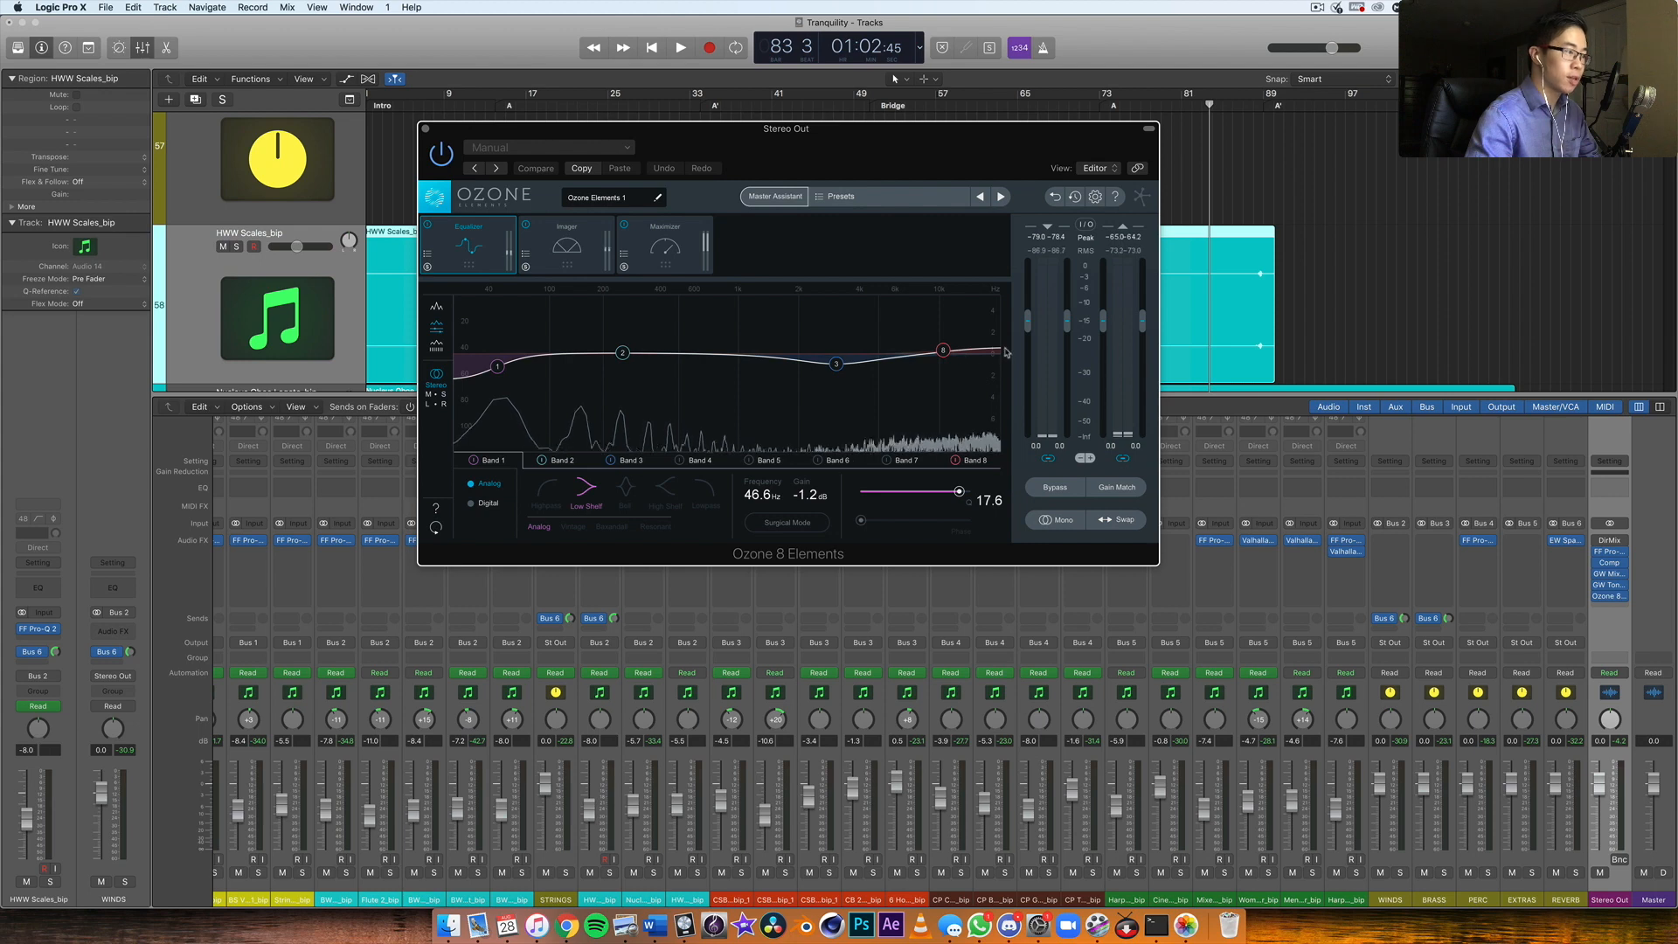
{"action": "left_click", "coordinate": [566, 259]}
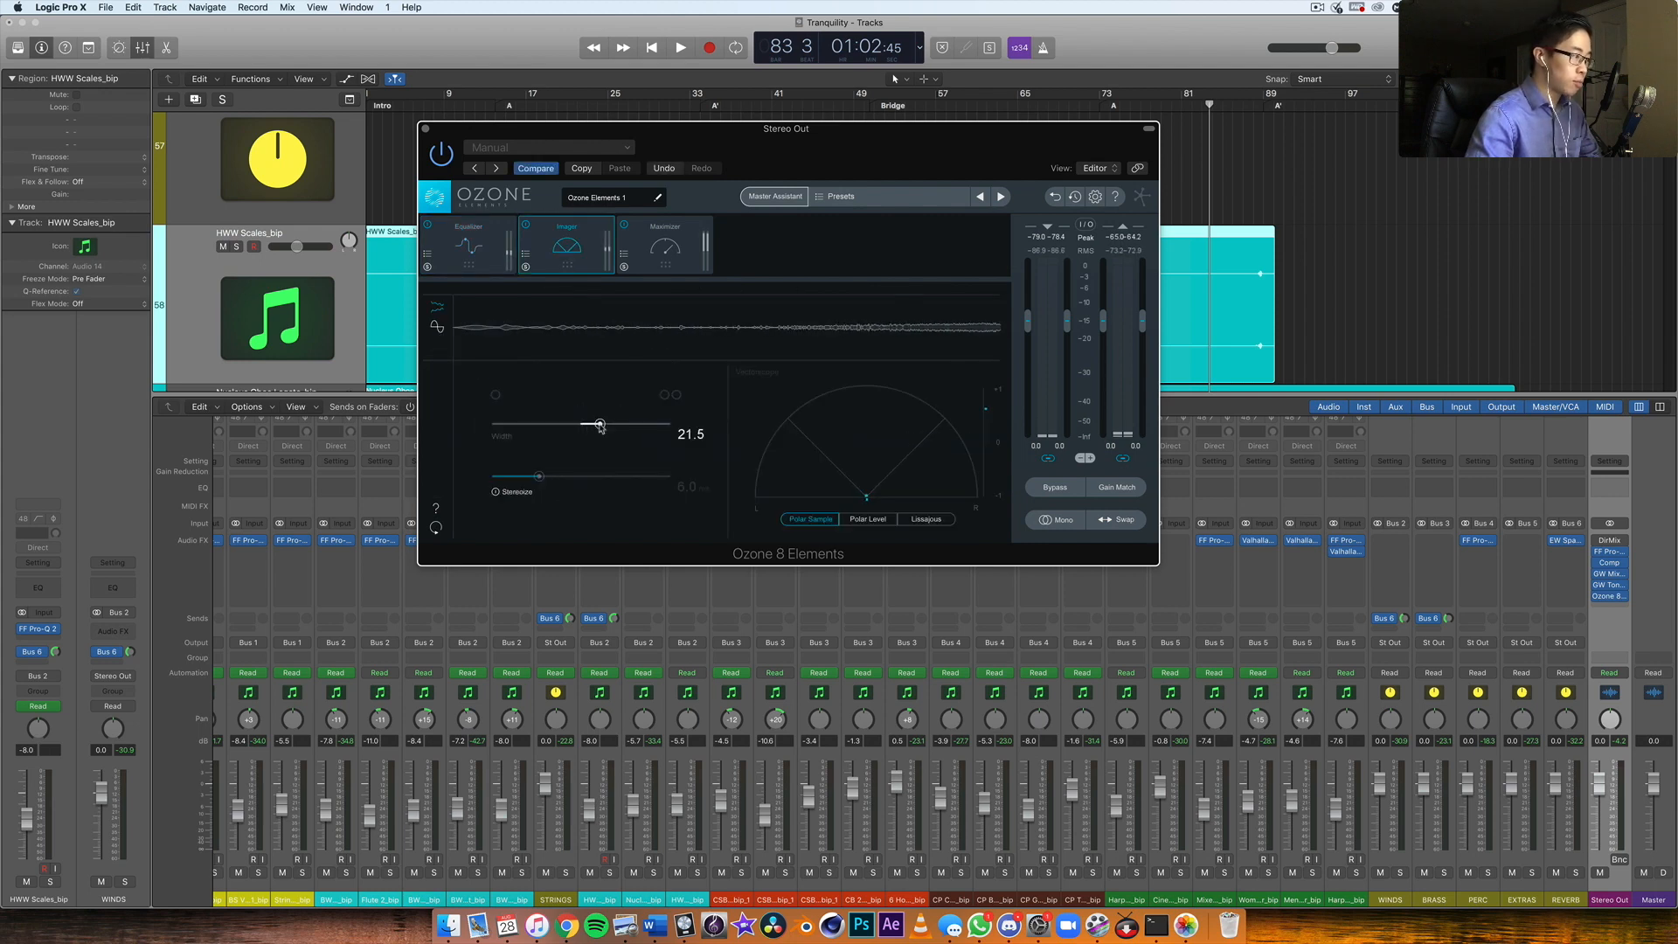
{"action": "left_click_drag", "start_coordinate": [600, 426], "coordinate": [599, 423]}
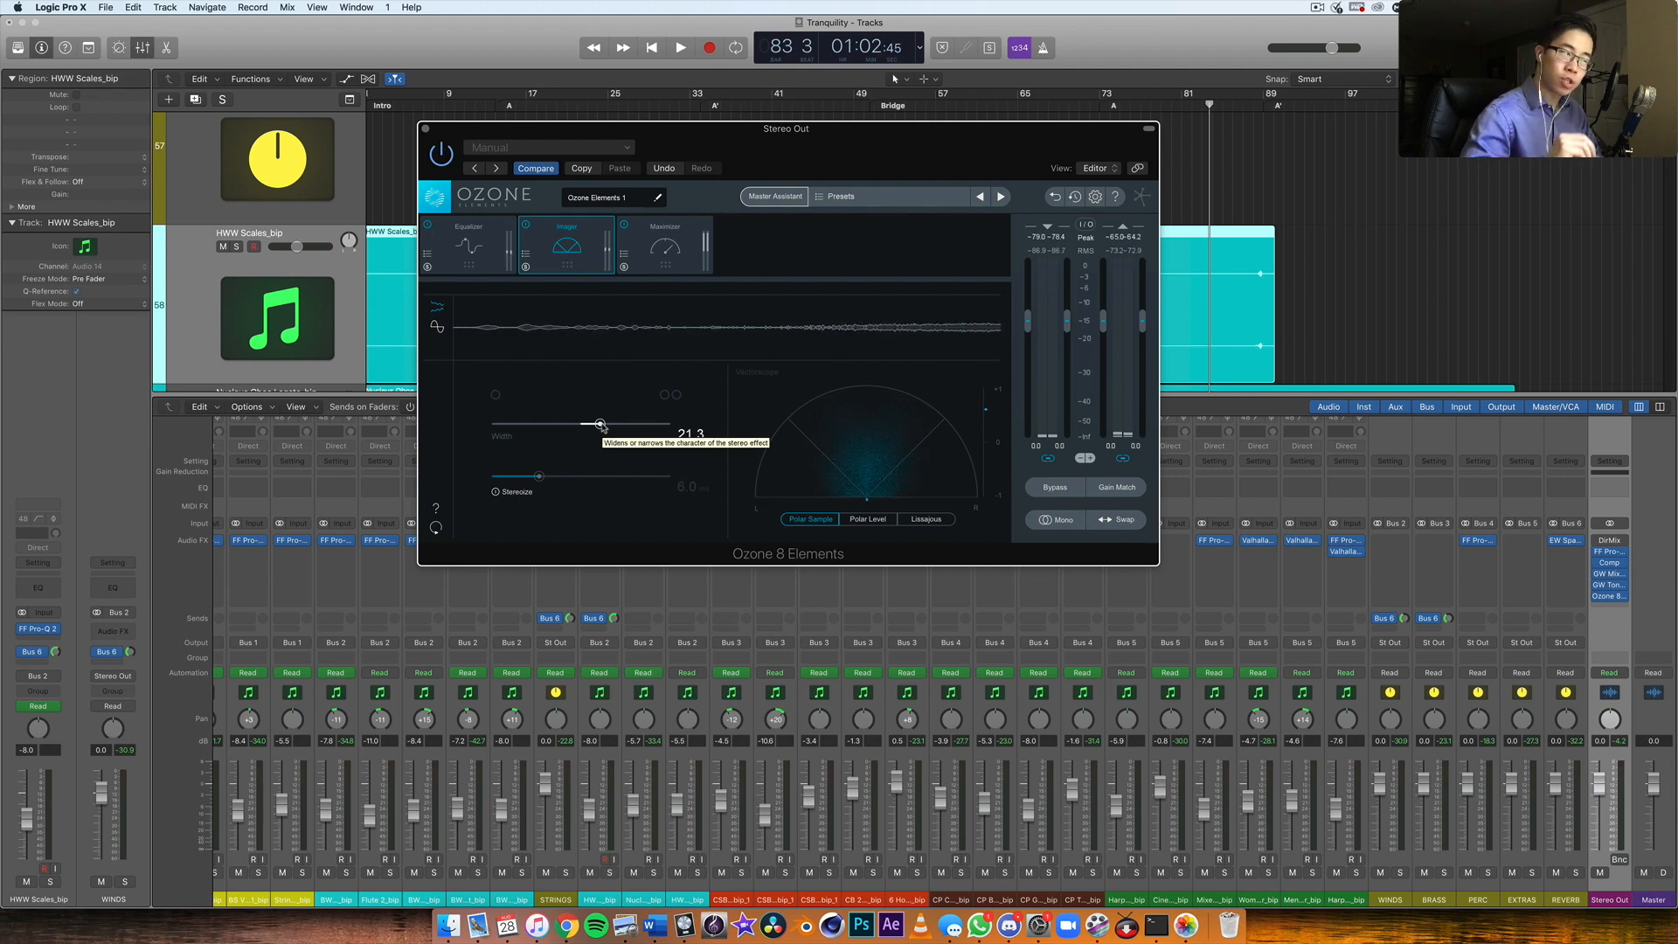
Step: View the Maximizer settings in Ozone 8 Elements and close the plug-in
{"action": "left_click", "coordinate": [659, 264]}
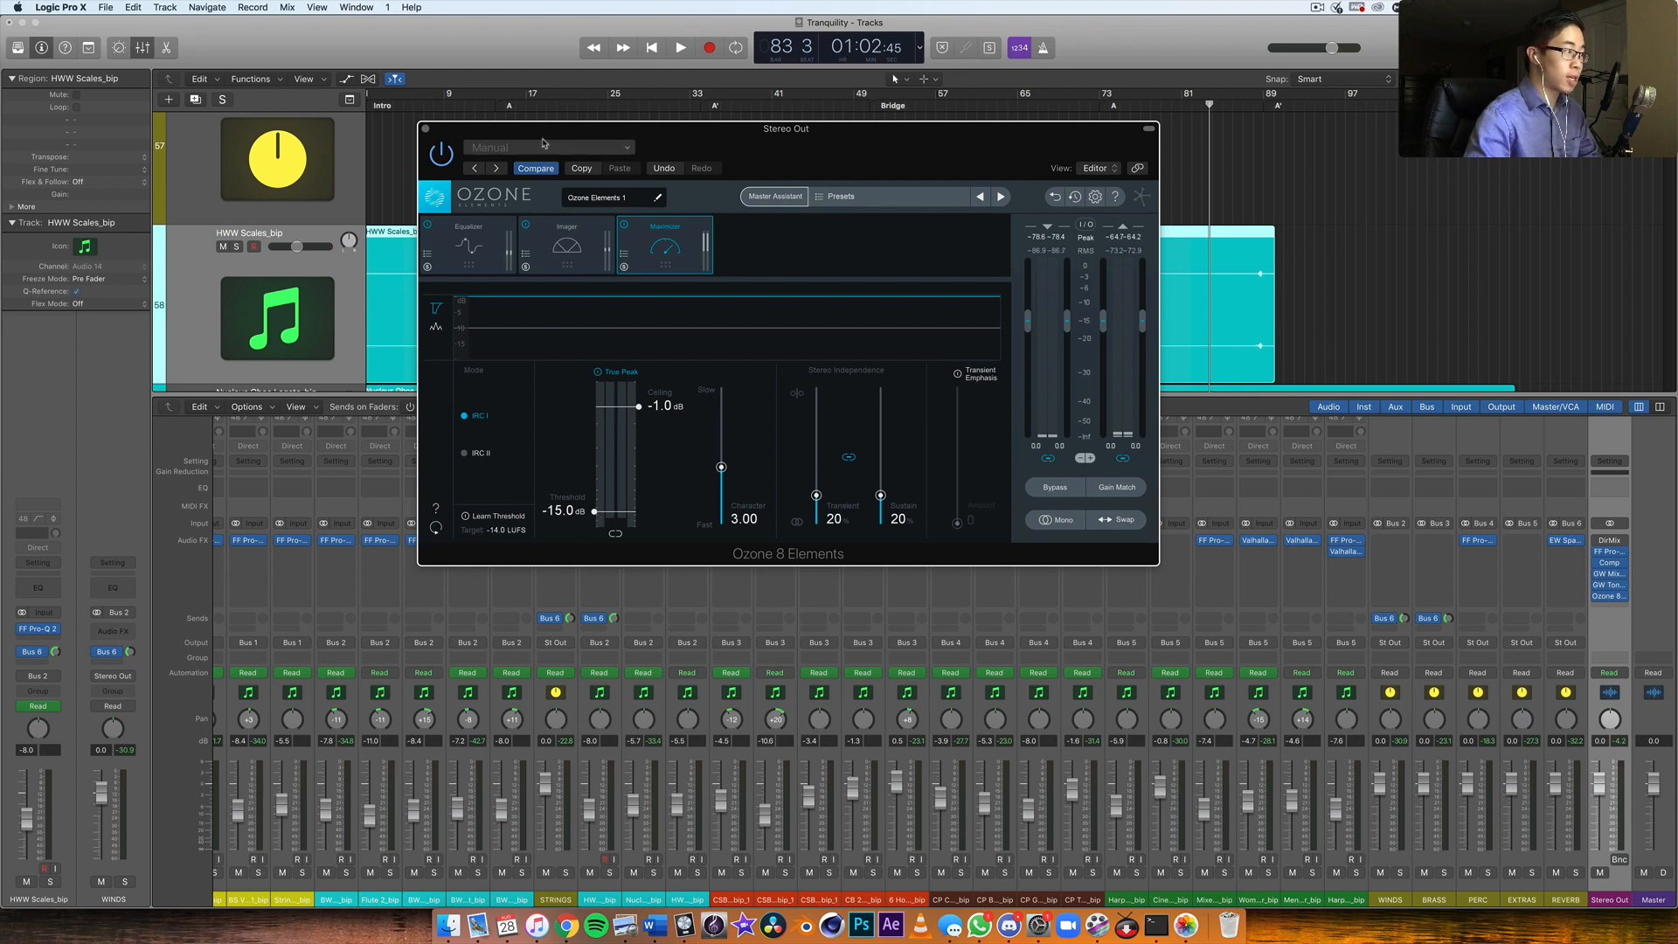
{"action": "left_click", "coordinate": [425, 130]}
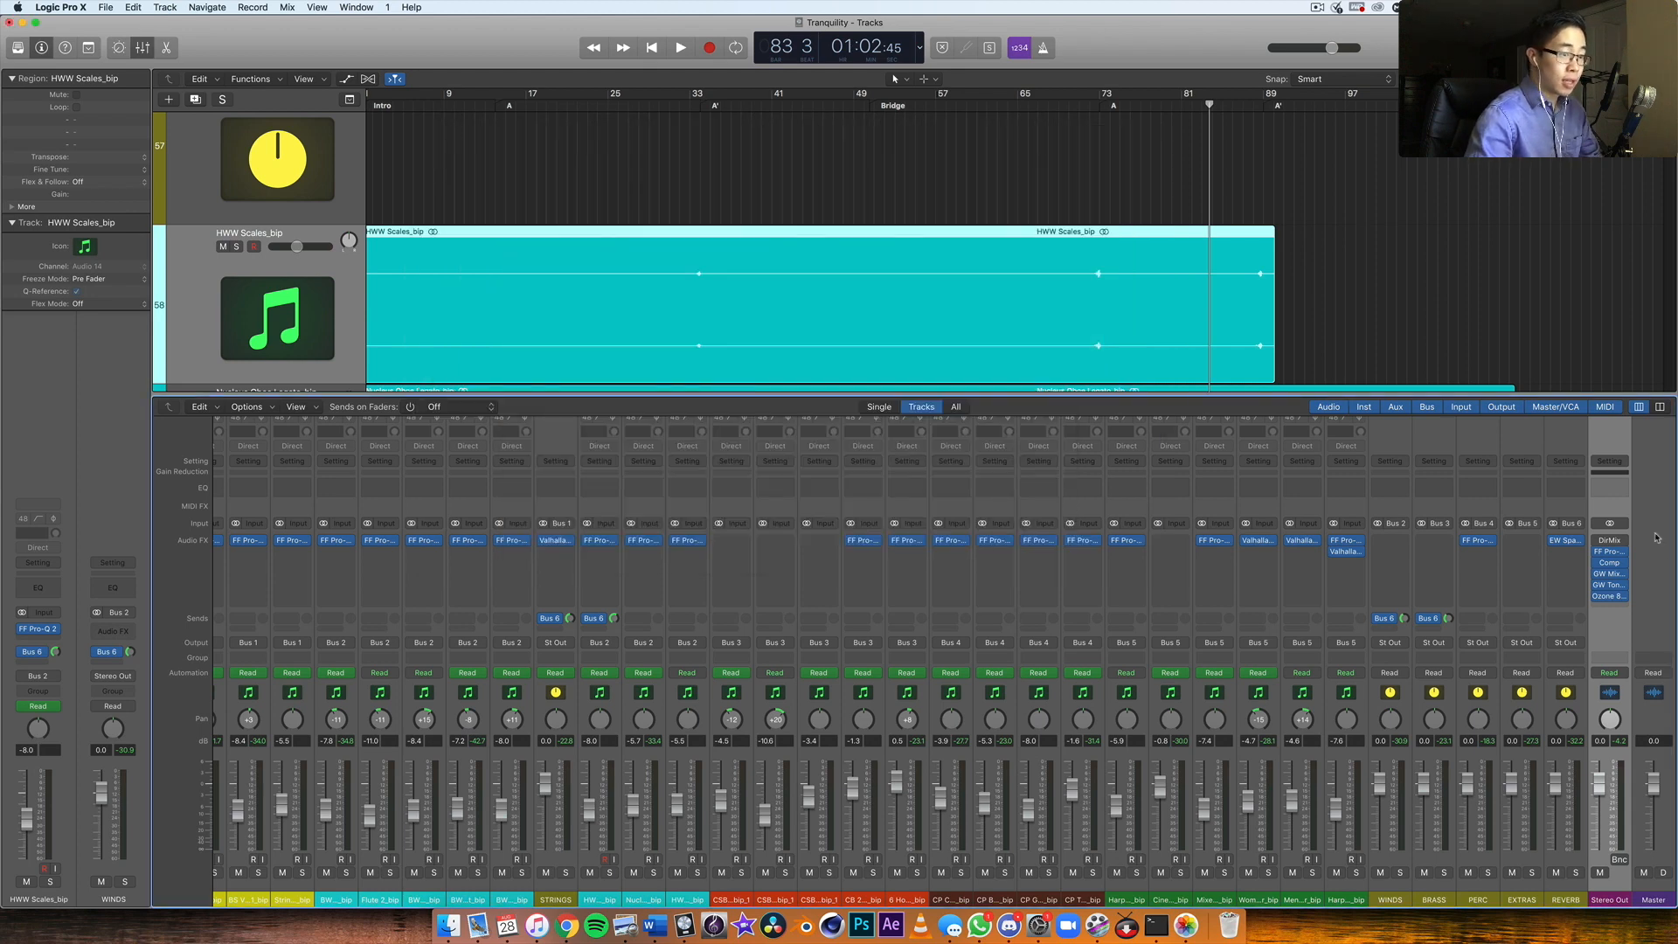
Step: Open the REVERB channel's EW Spaces II, examine its hall preset, dry, wet and pre-delay settings, and close it
{"action": "left_click", "coordinate": [1567, 865]}
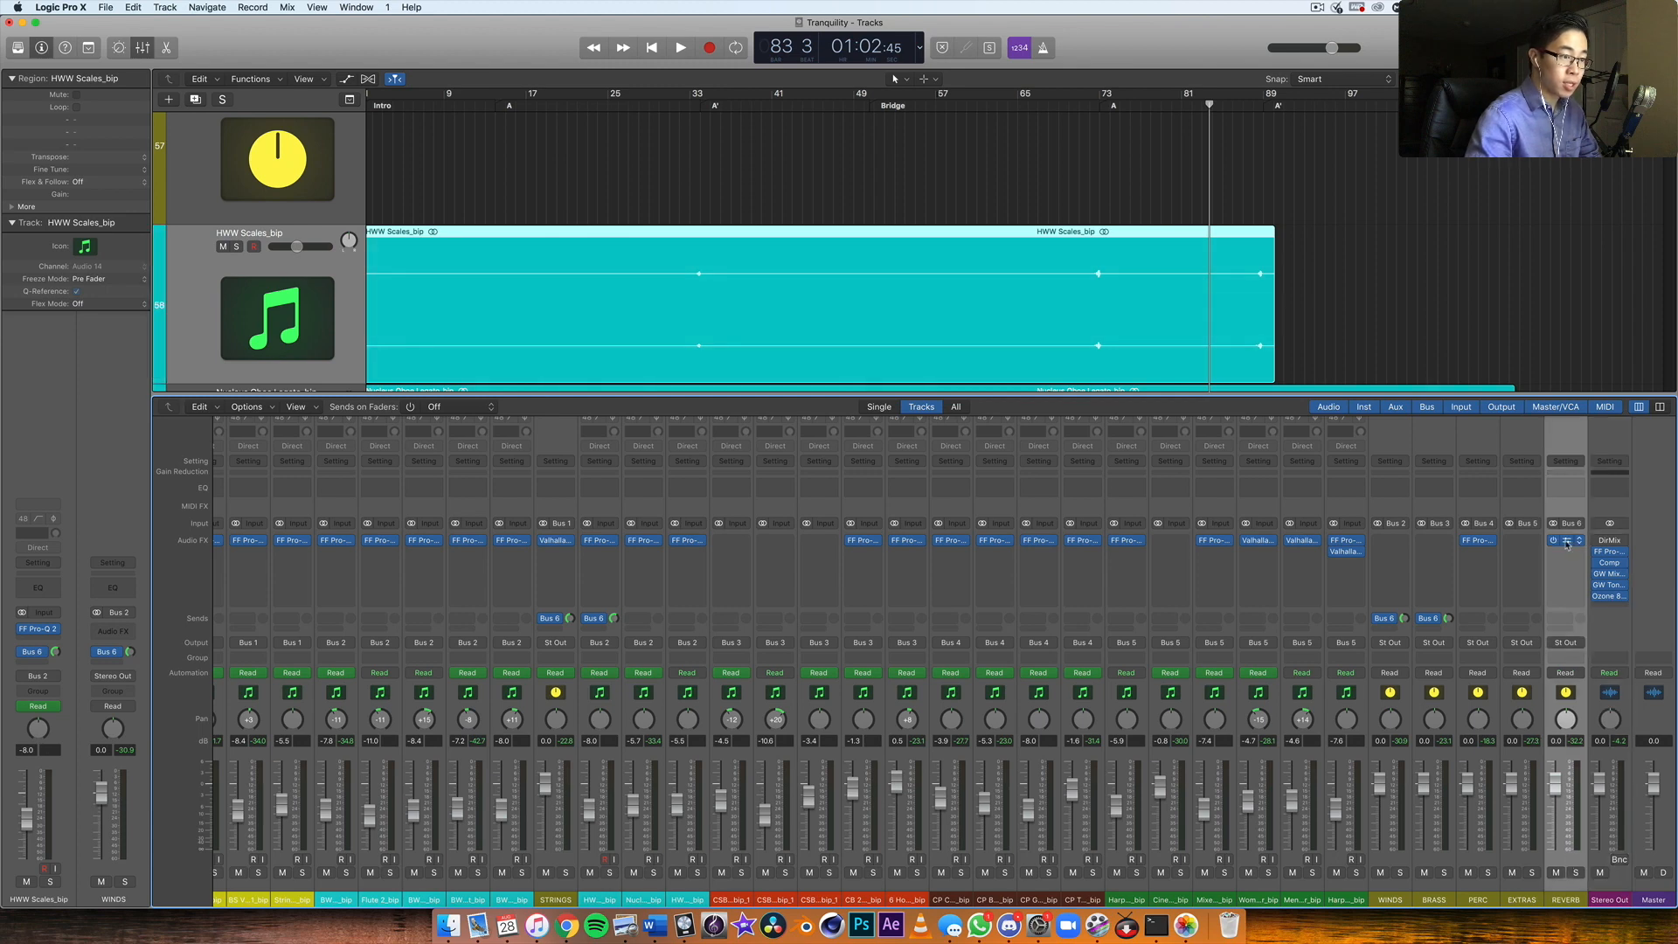
{"action": "left_click_drag", "start_coordinate": [335, 80], "coordinate": [833, 298]}
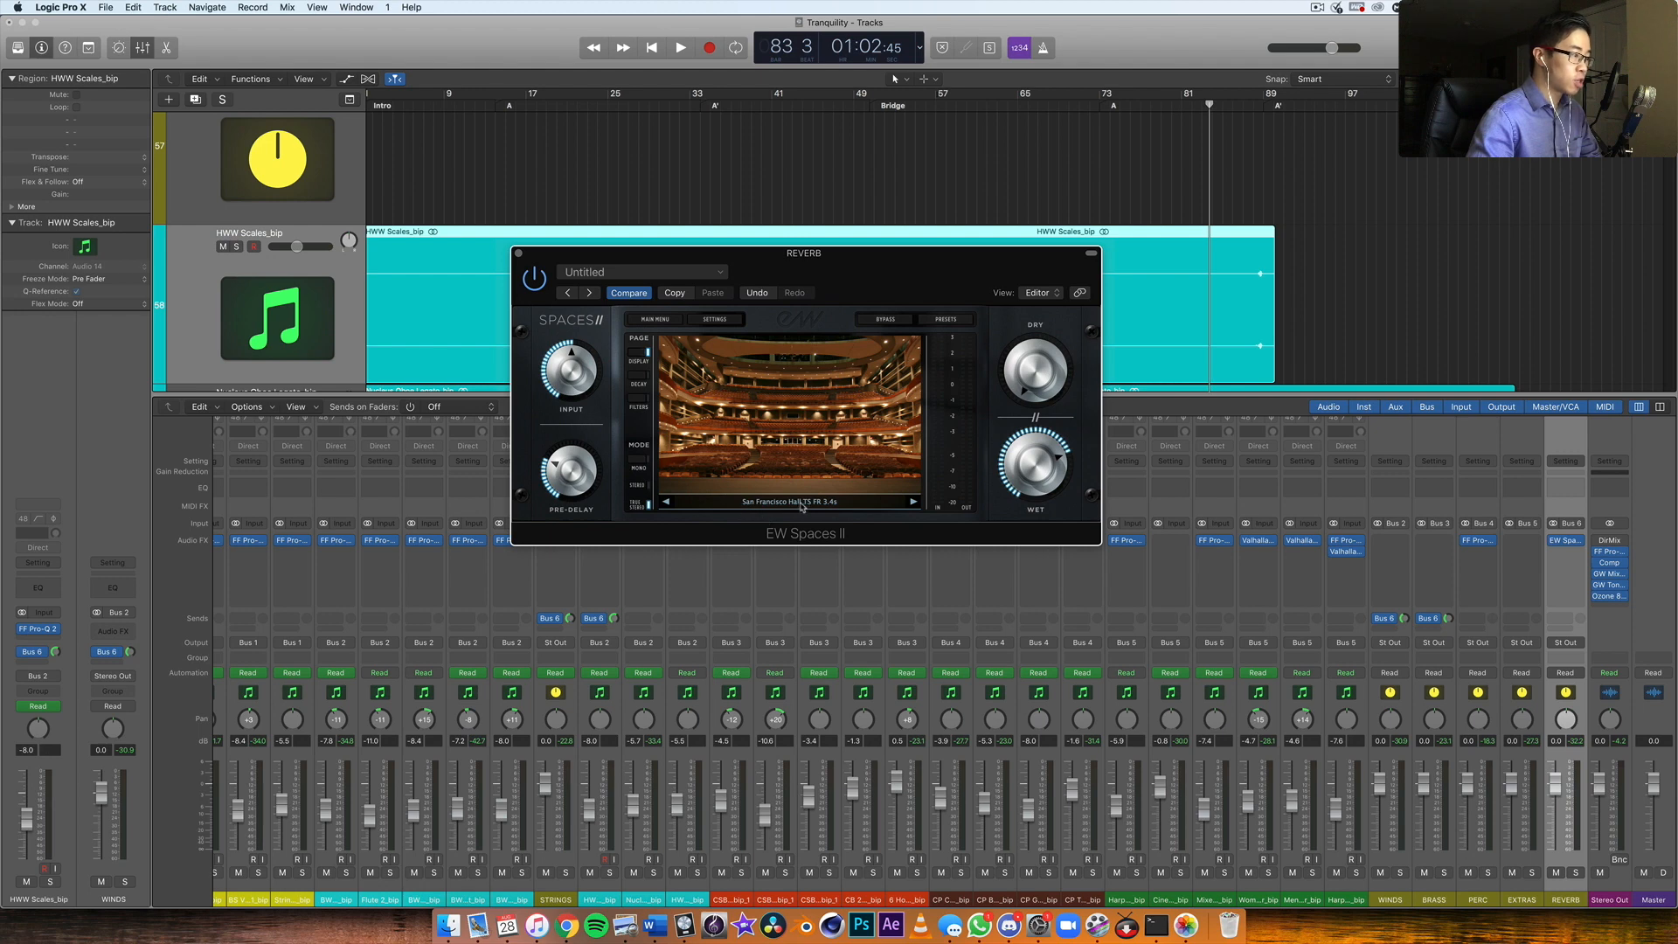
{"action": "mouse_move", "coordinate": [1003, 352]}
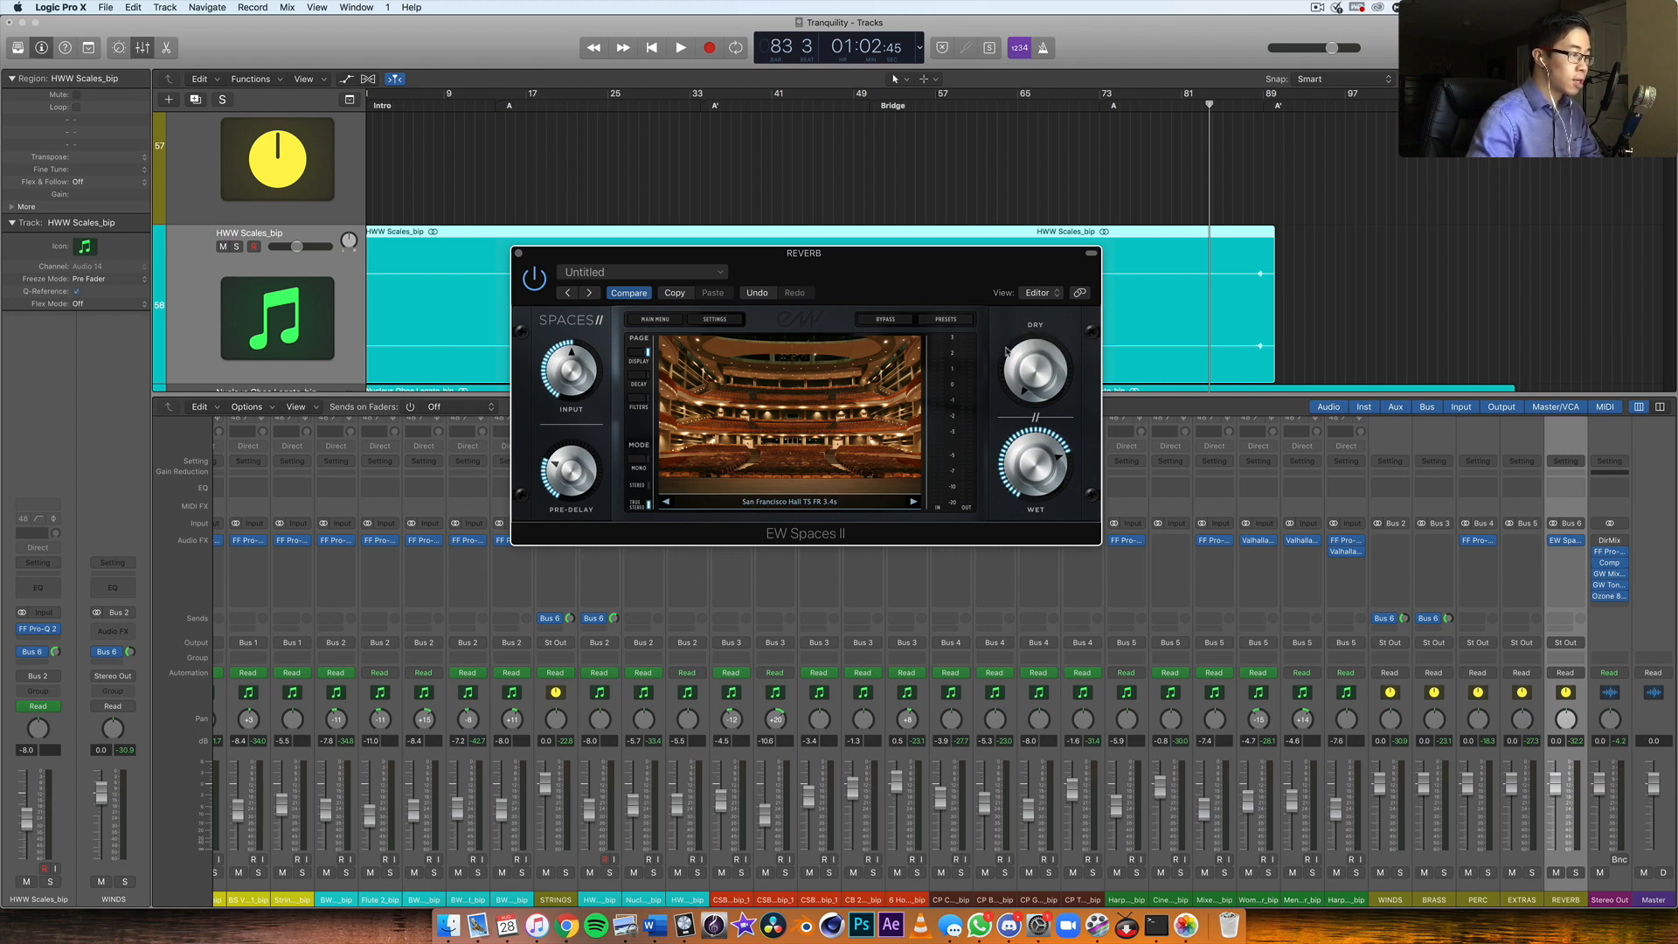
{"action": "mouse_move", "coordinate": [1016, 491]}
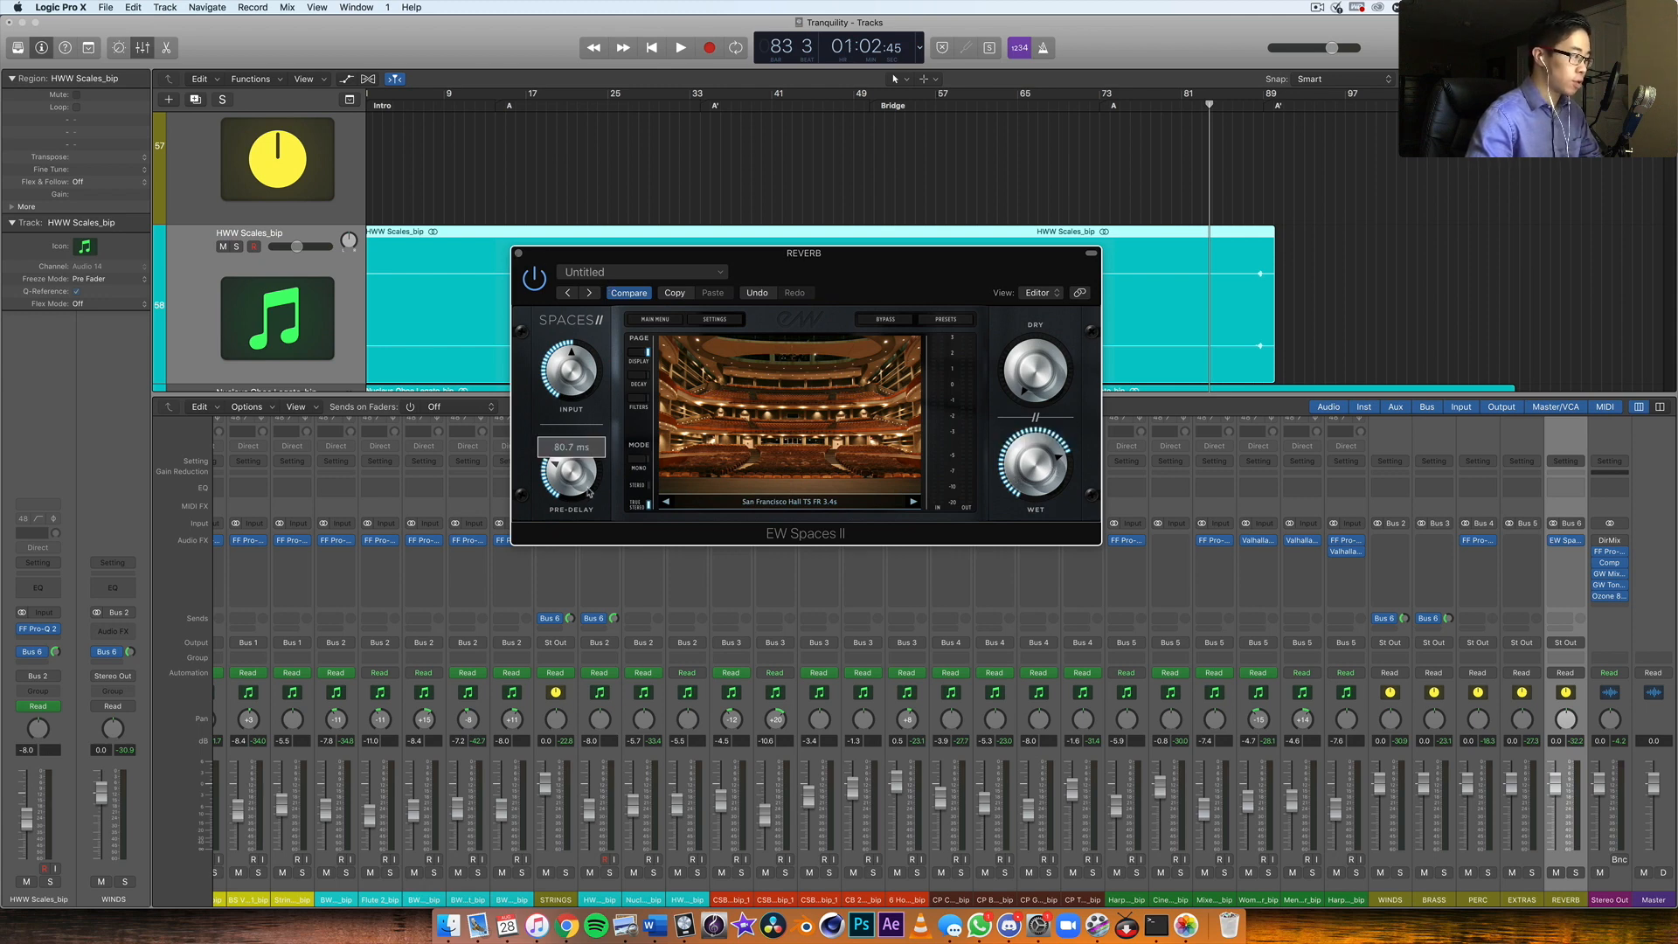
{"action": "left_click", "coordinate": [519, 253]}
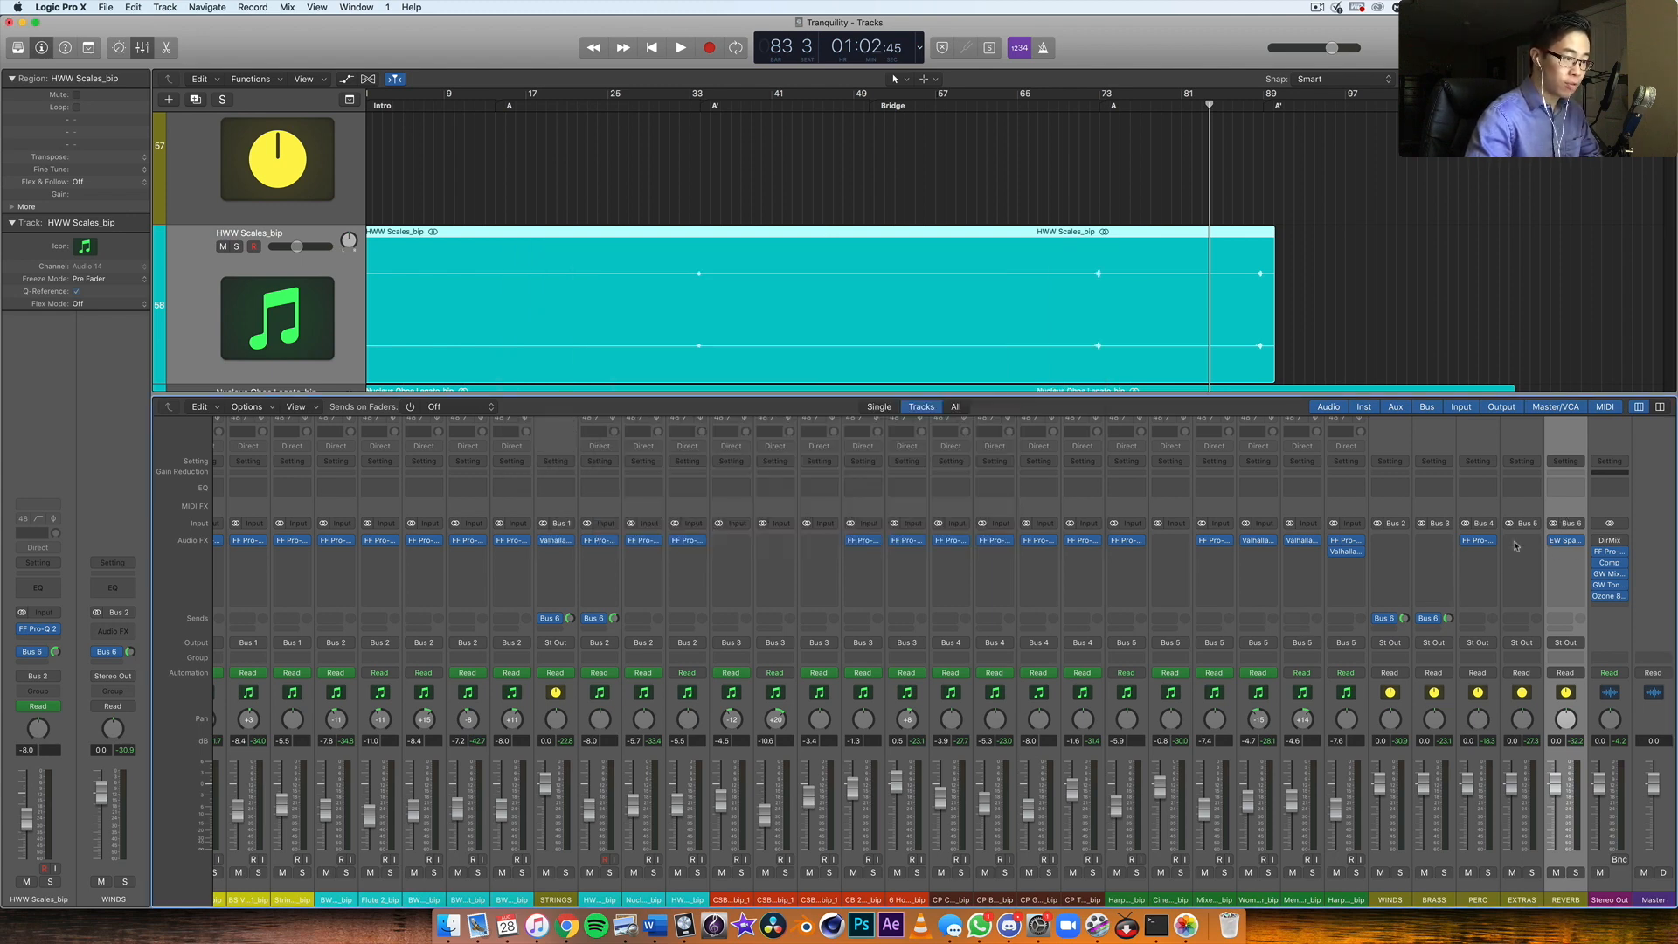
Step: Solo the WINDS bus, play it to hear its Bus 6 reverb send, stop playback and unsolo it
{"action": "left_click", "coordinate": [1396, 864]}
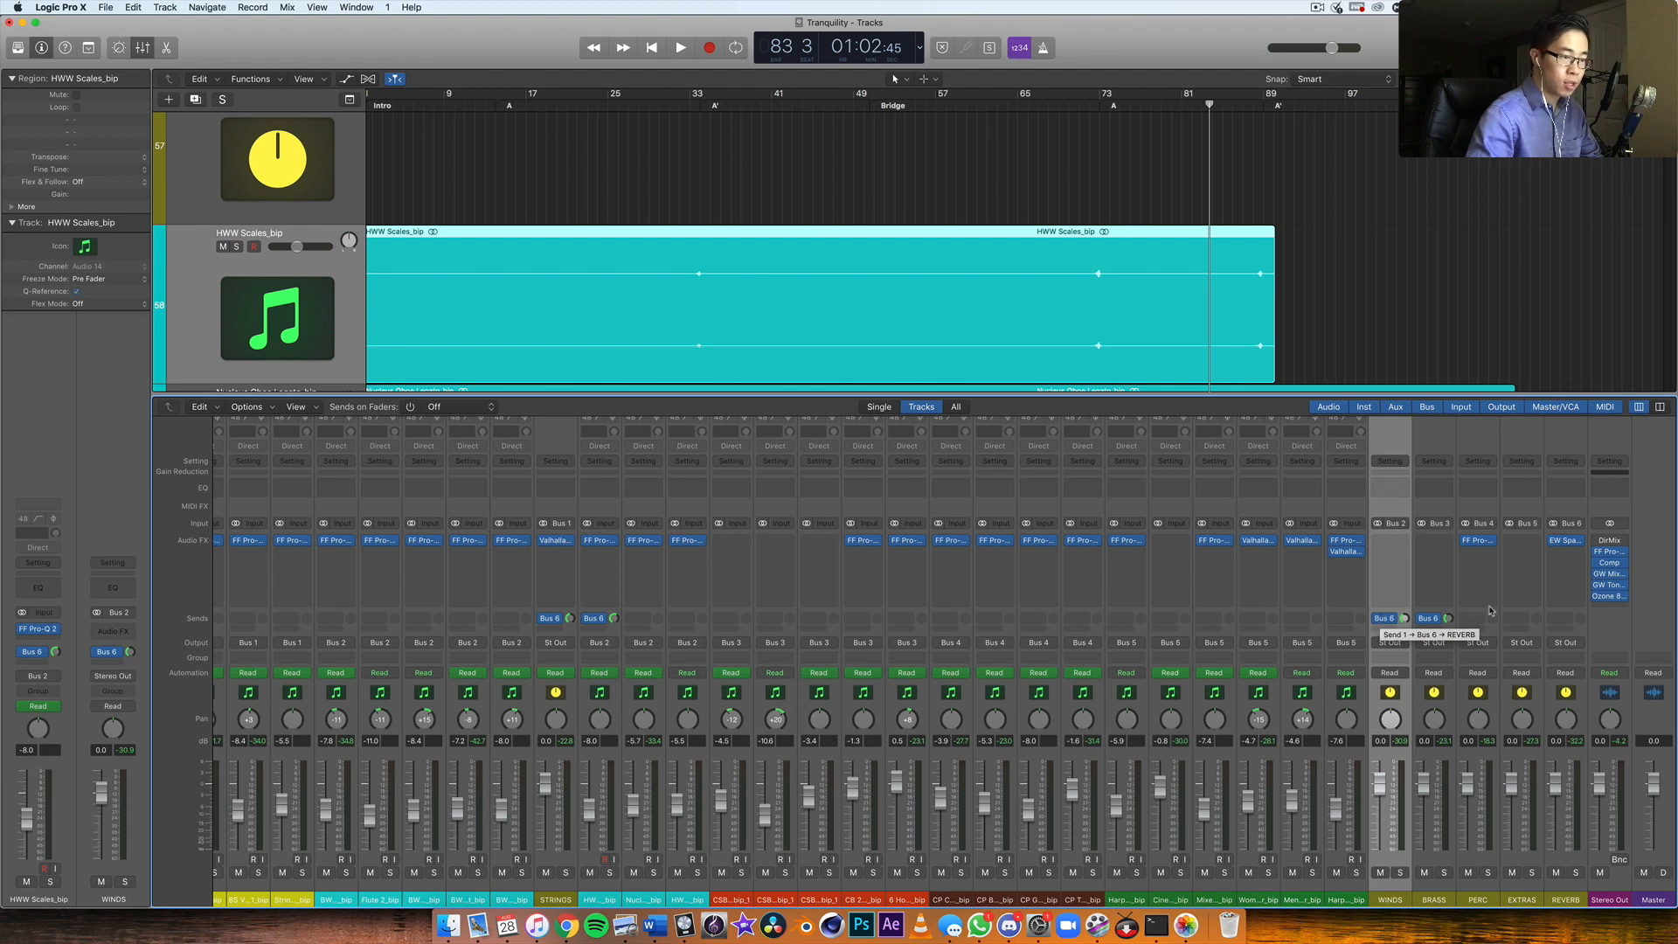
{"action": "left_click", "coordinate": [1399, 873]}
{"action": "key", "text": "space"}
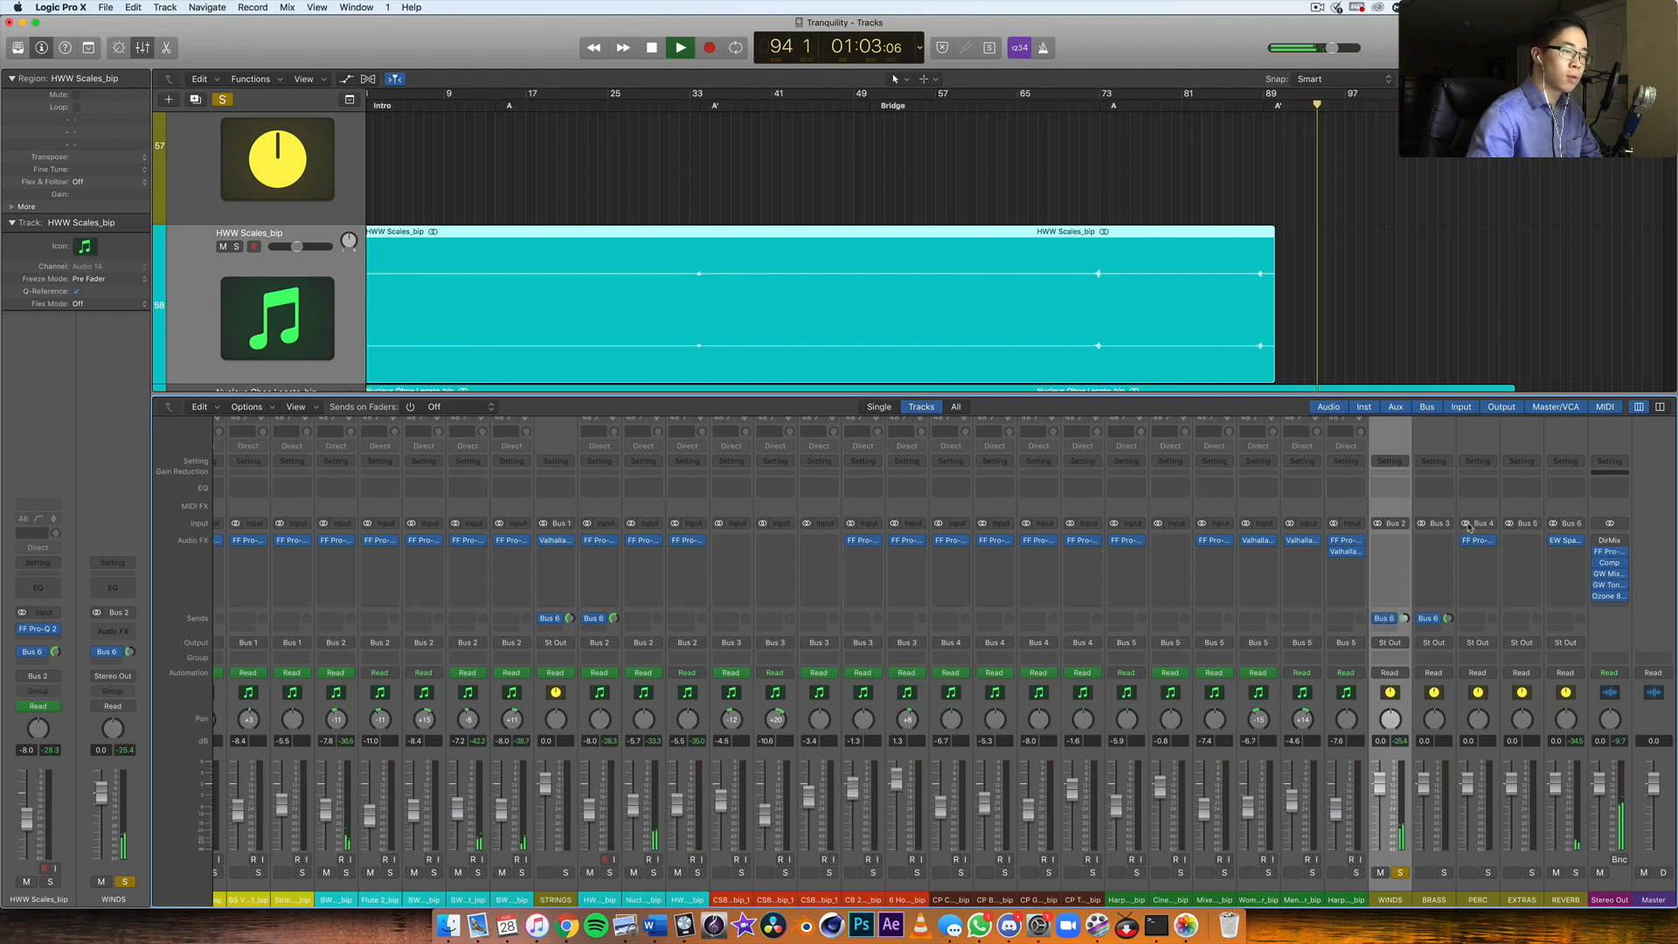
{"action": "key", "text": "space"}
{"action": "left_click", "coordinate": [1400, 874]}
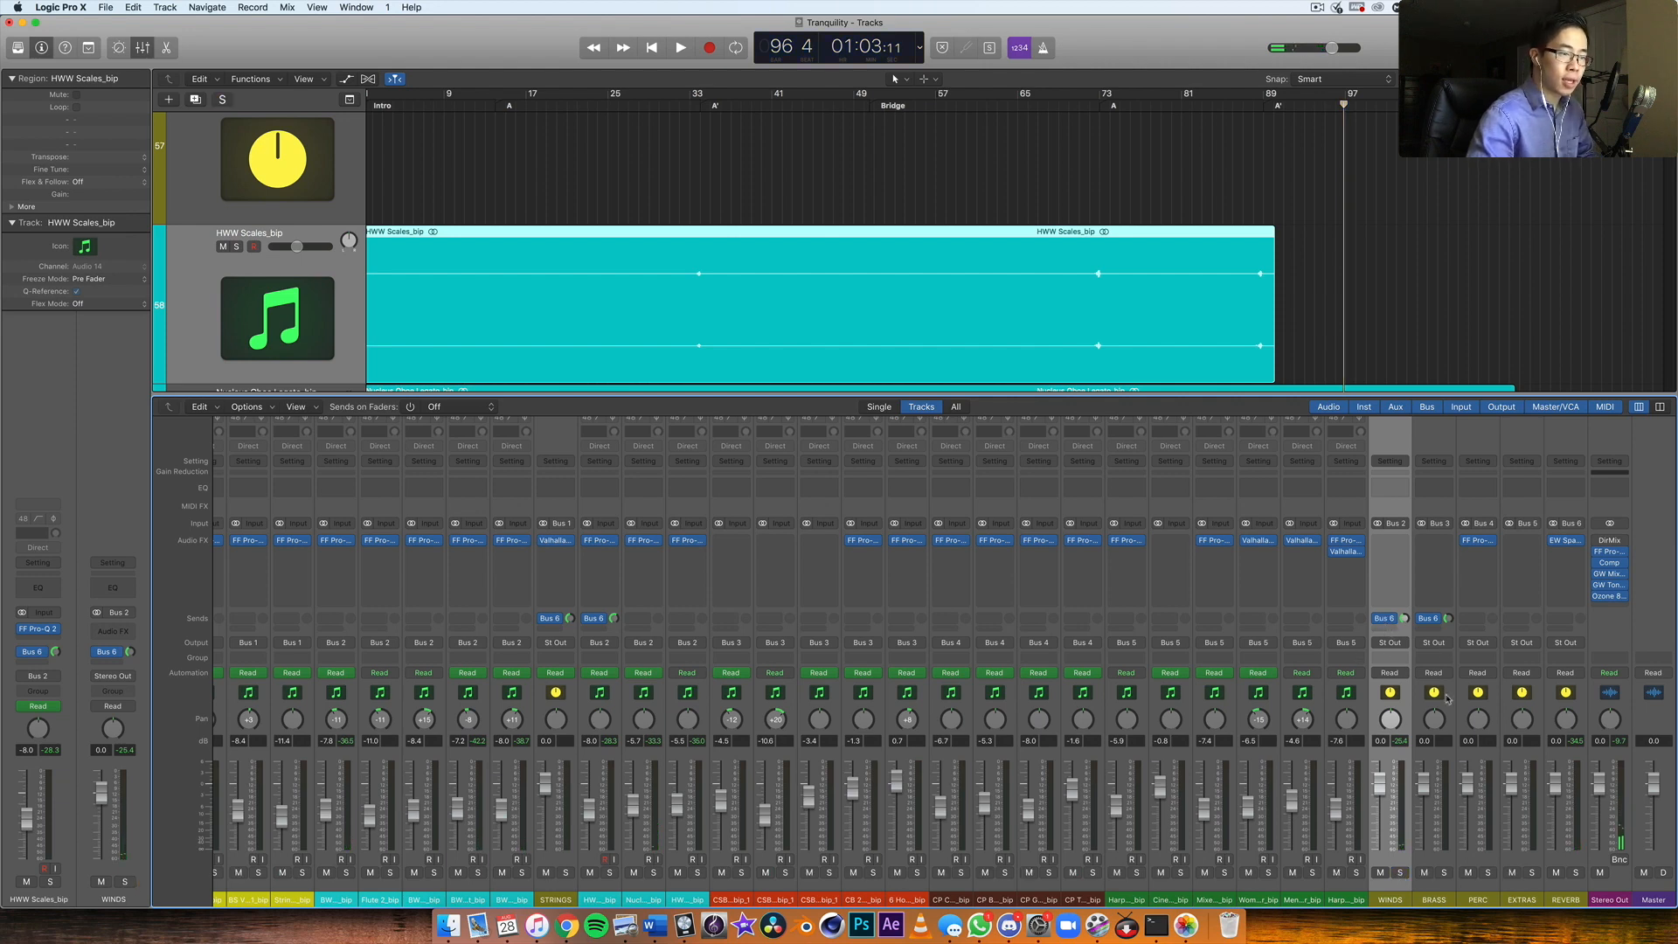
Step: Check the BRASS bus's reverb send and look back through the mixer to the Kontakt strings and woodwinds channels
{"action": "left_click", "coordinate": [1448, 697]}
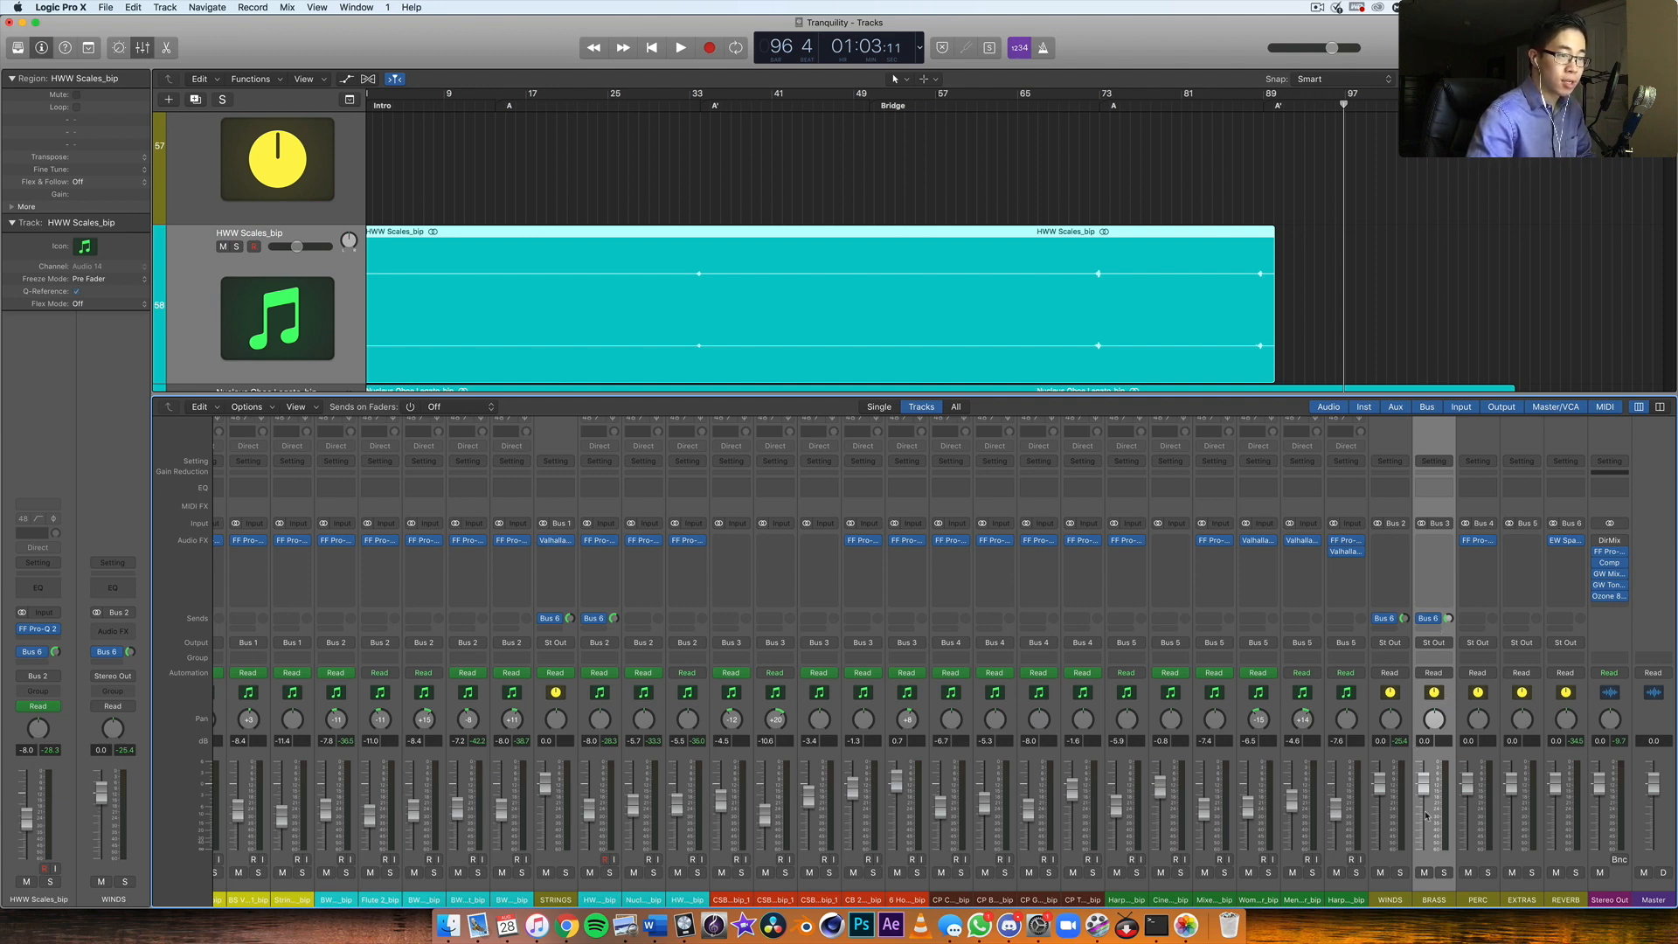
{"action": "scroll", "coordinate": [645, 726], "scroll_direction": "left", "scroll_amount": 5}
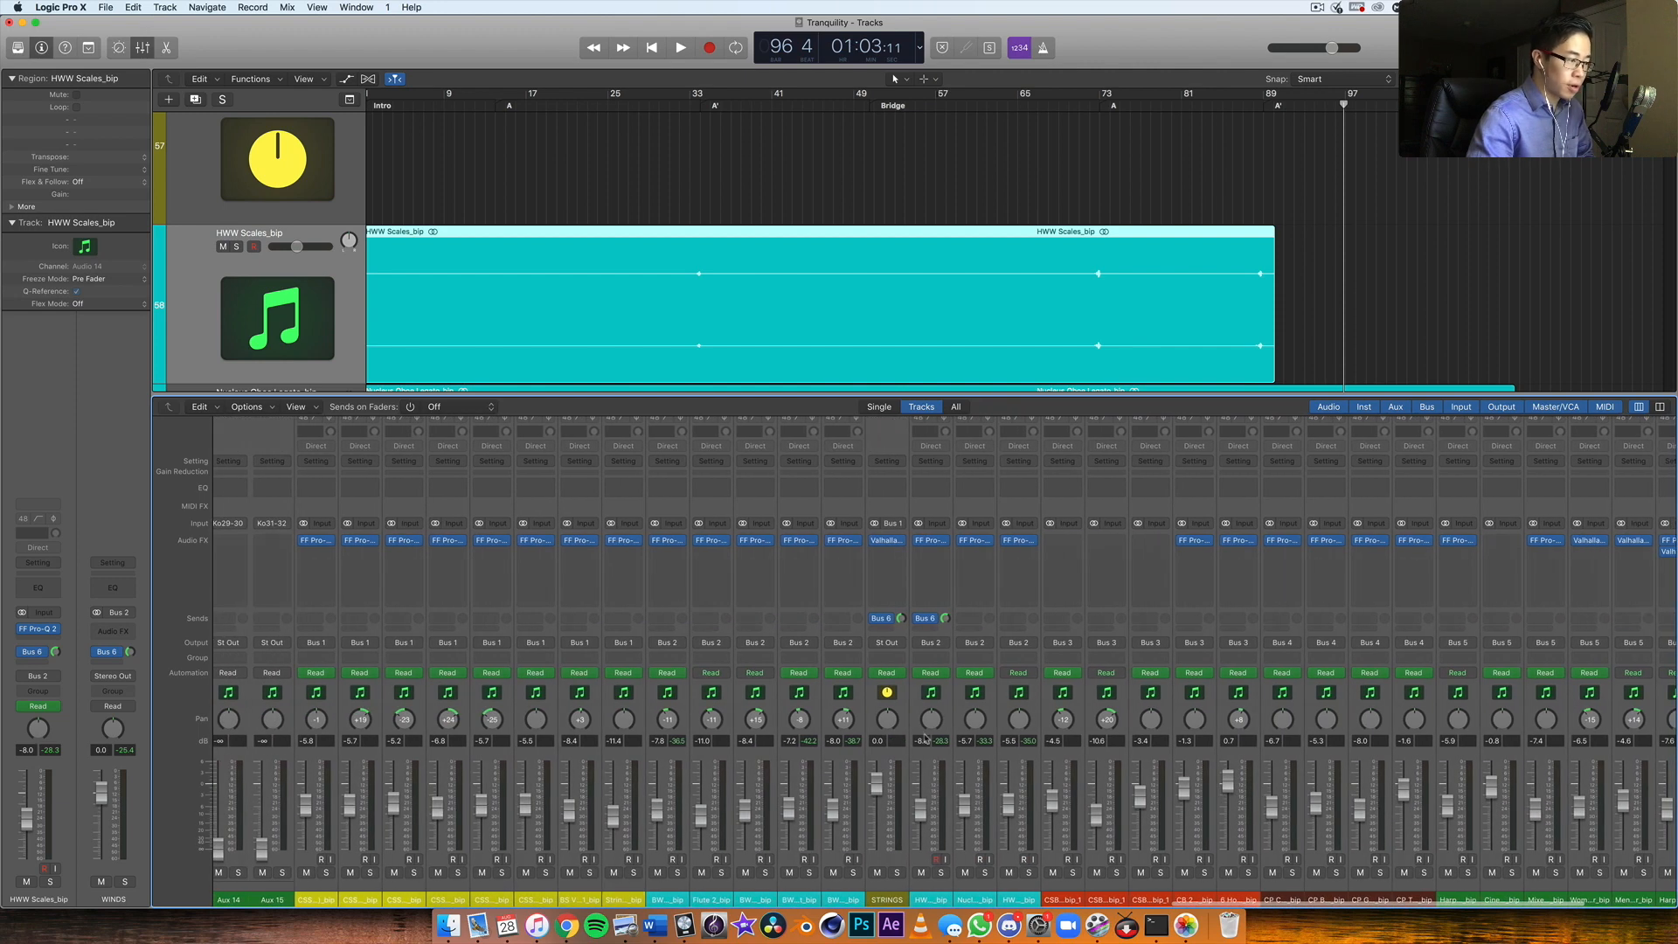
{"action": "scroll", "coordinate": [928, 636], "scroll_direction": "left", "scroll_amount": 10}
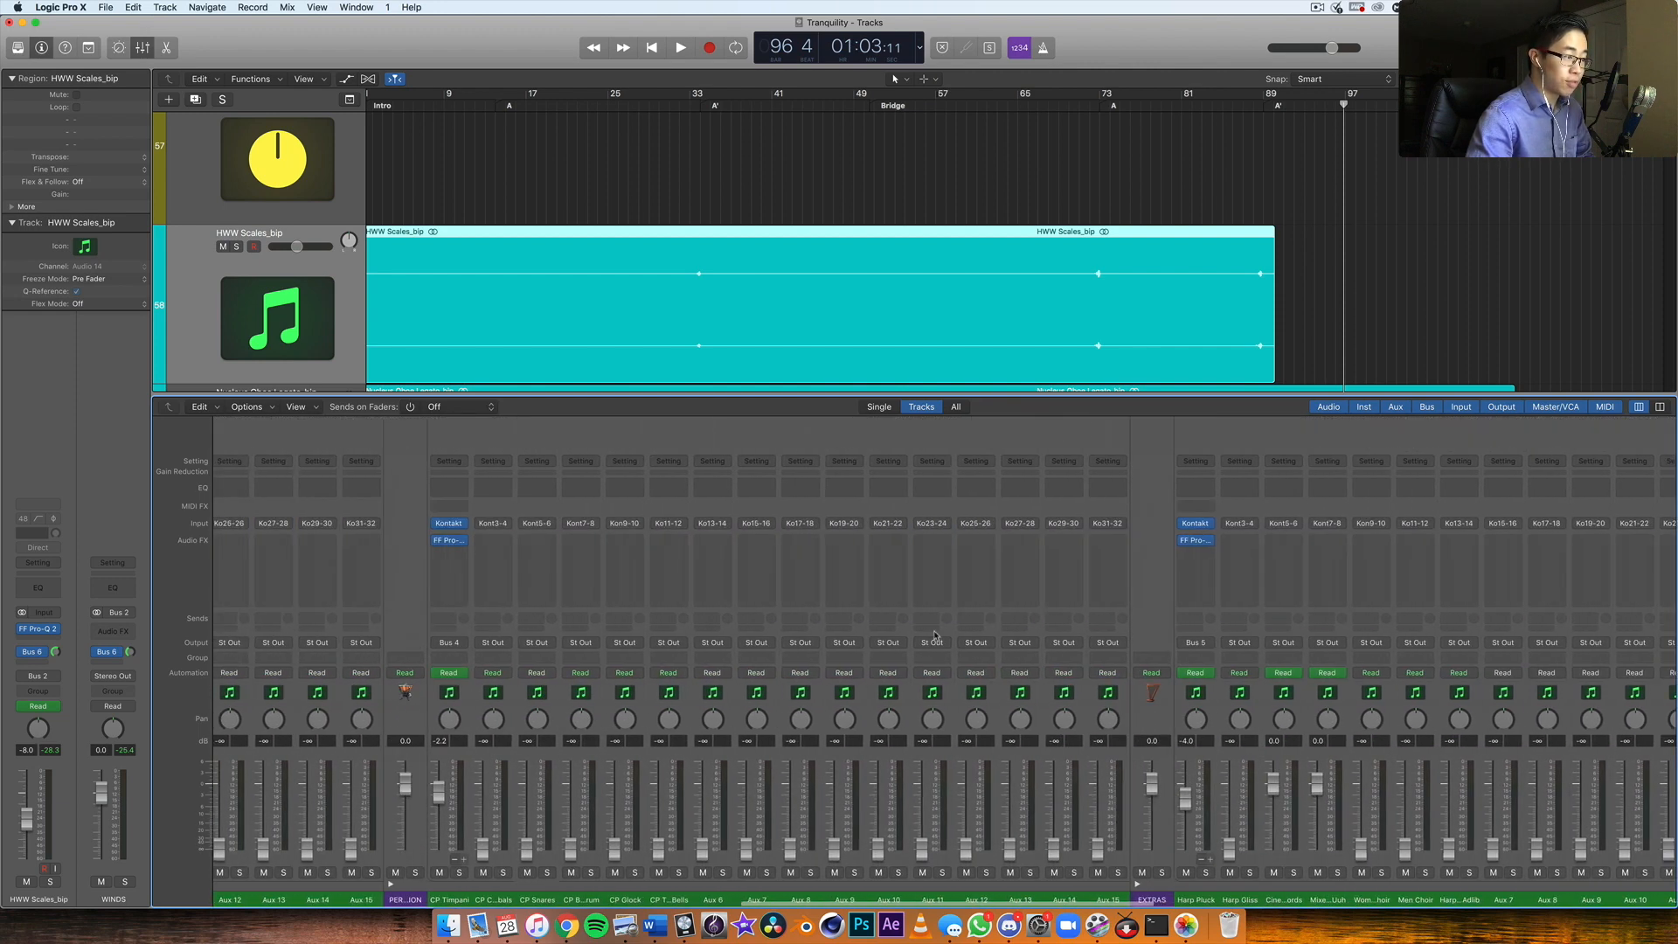
{"action": "scroll", "coordinate": [934, 635], "scroll_direction": "left", "scroll_amount": 15}
{"action": "scroll", "coordinate": [935, 635], "scroll_direction": "left", "scroll_amount": 5}
{"action": "scroll", "coordinate": [934, 636], "scroll_direction": "right", "scroll_amount": 10}
{"action": "scroll", "coordinate": [934, 636], "scroll_direction": "left", "scroll_amount": 10}
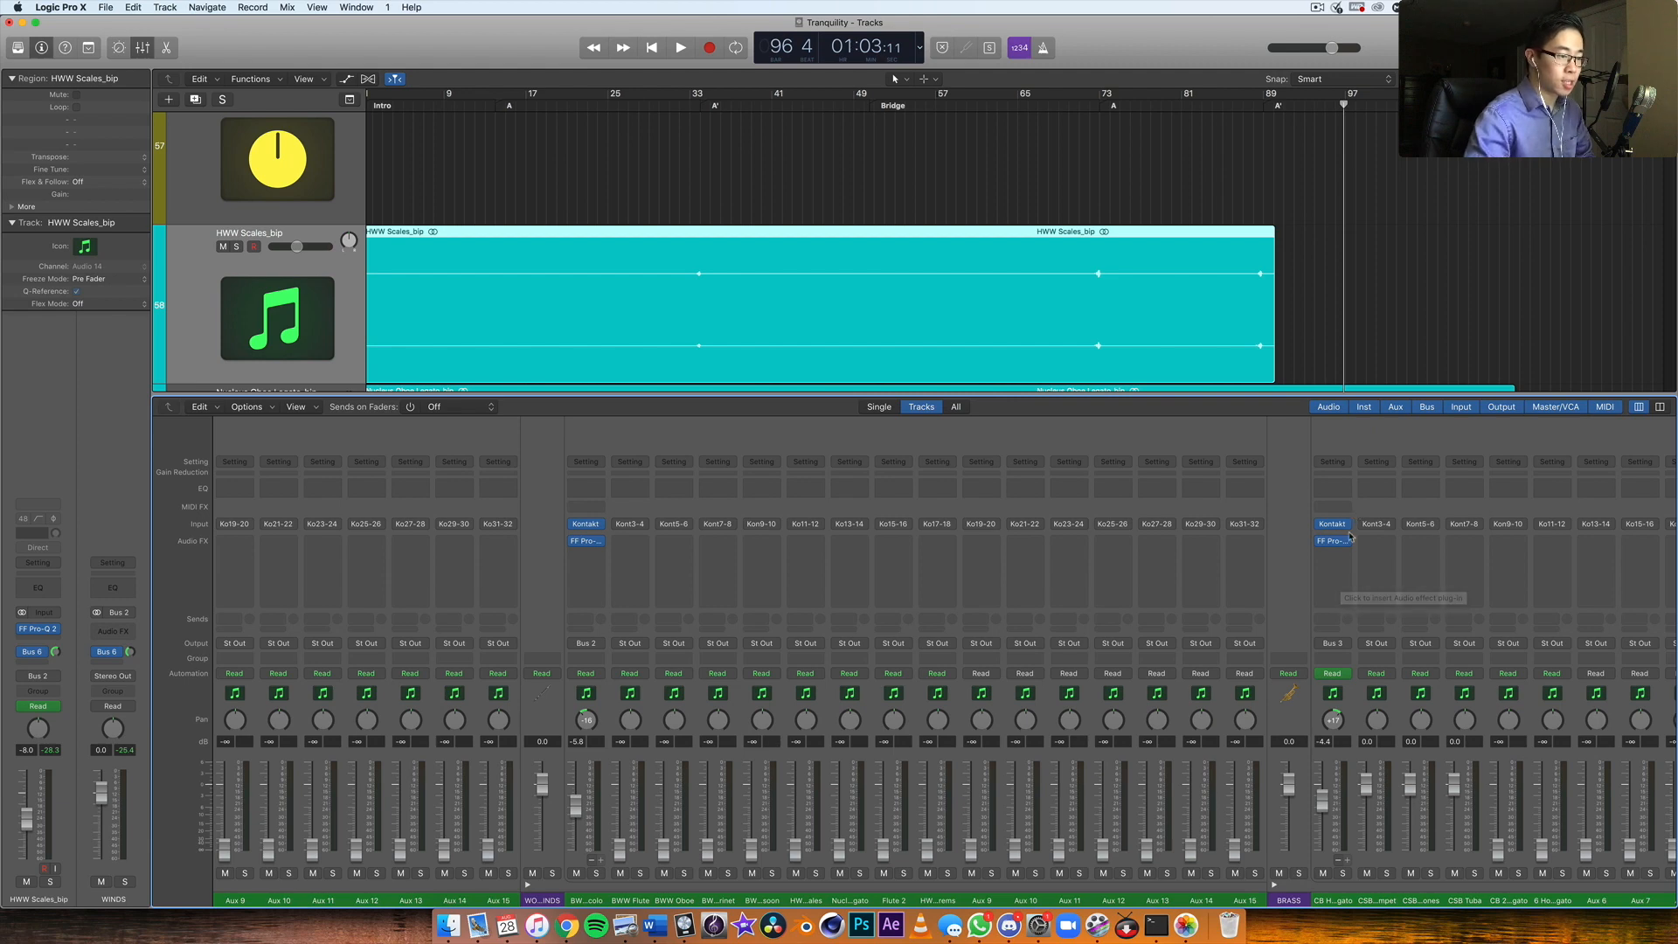
{"action": "scroll", "coordinate": [937, 547], "scroll_direction": "left", "scroll_amount": 20}
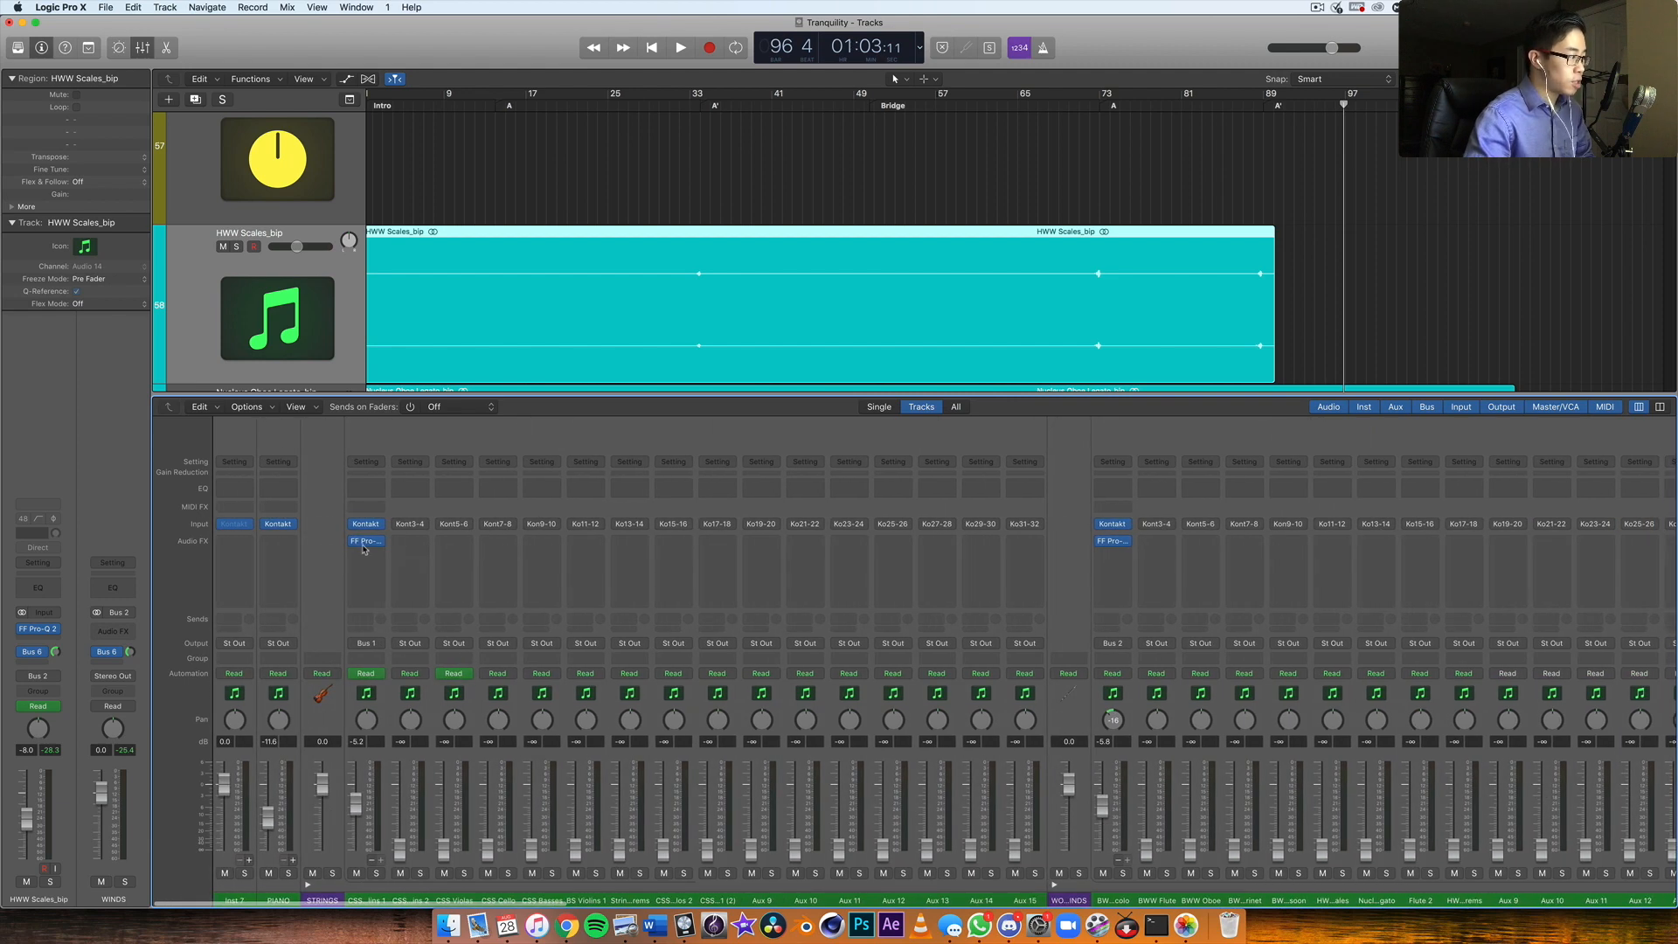
Step: Select the CB Horn Solo Legato channel and look across the mixer through the bounced tracks and buses to Stereo Out
{"action": "scroll", "coordinate": [1118, 546], "scroll_direction": "right", "scroll_amount": 20}
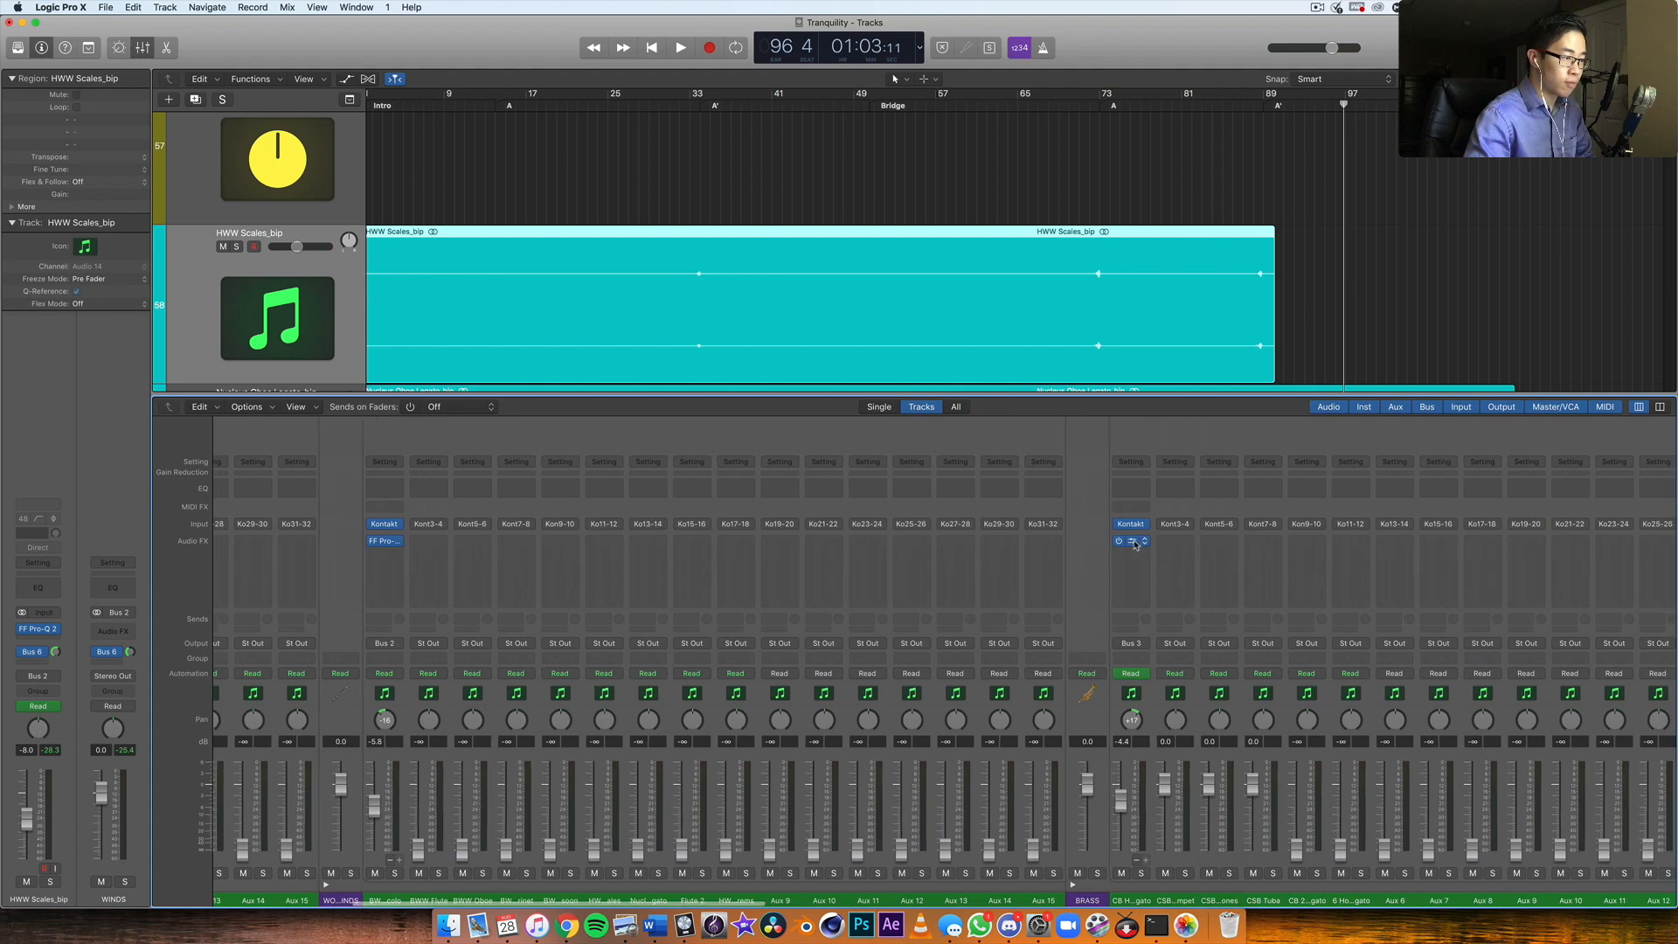
{"action": "left_click", "coordinate": [1132, 439]}
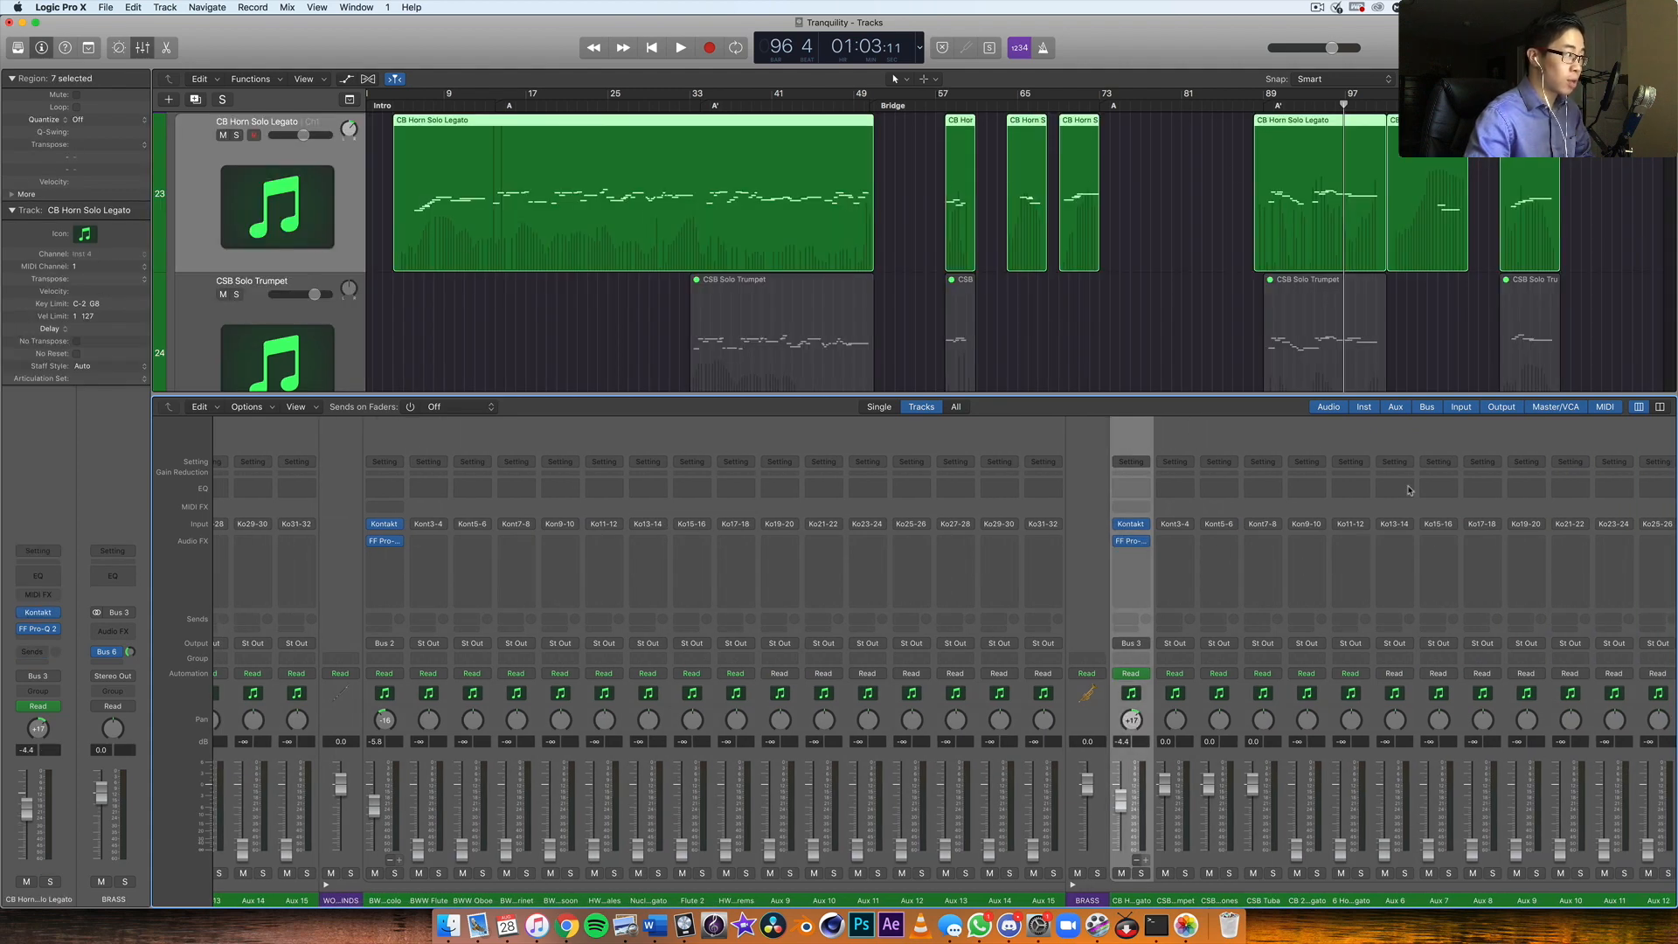
{"action": "scroll", "coordinate": [1276, 568], "scroll_direction": "right", "scroll_amount": 20}
{"action": "scroll", "coordinate": [1273, 569], "scroll_direction": "right", "scroll_amount": 20}
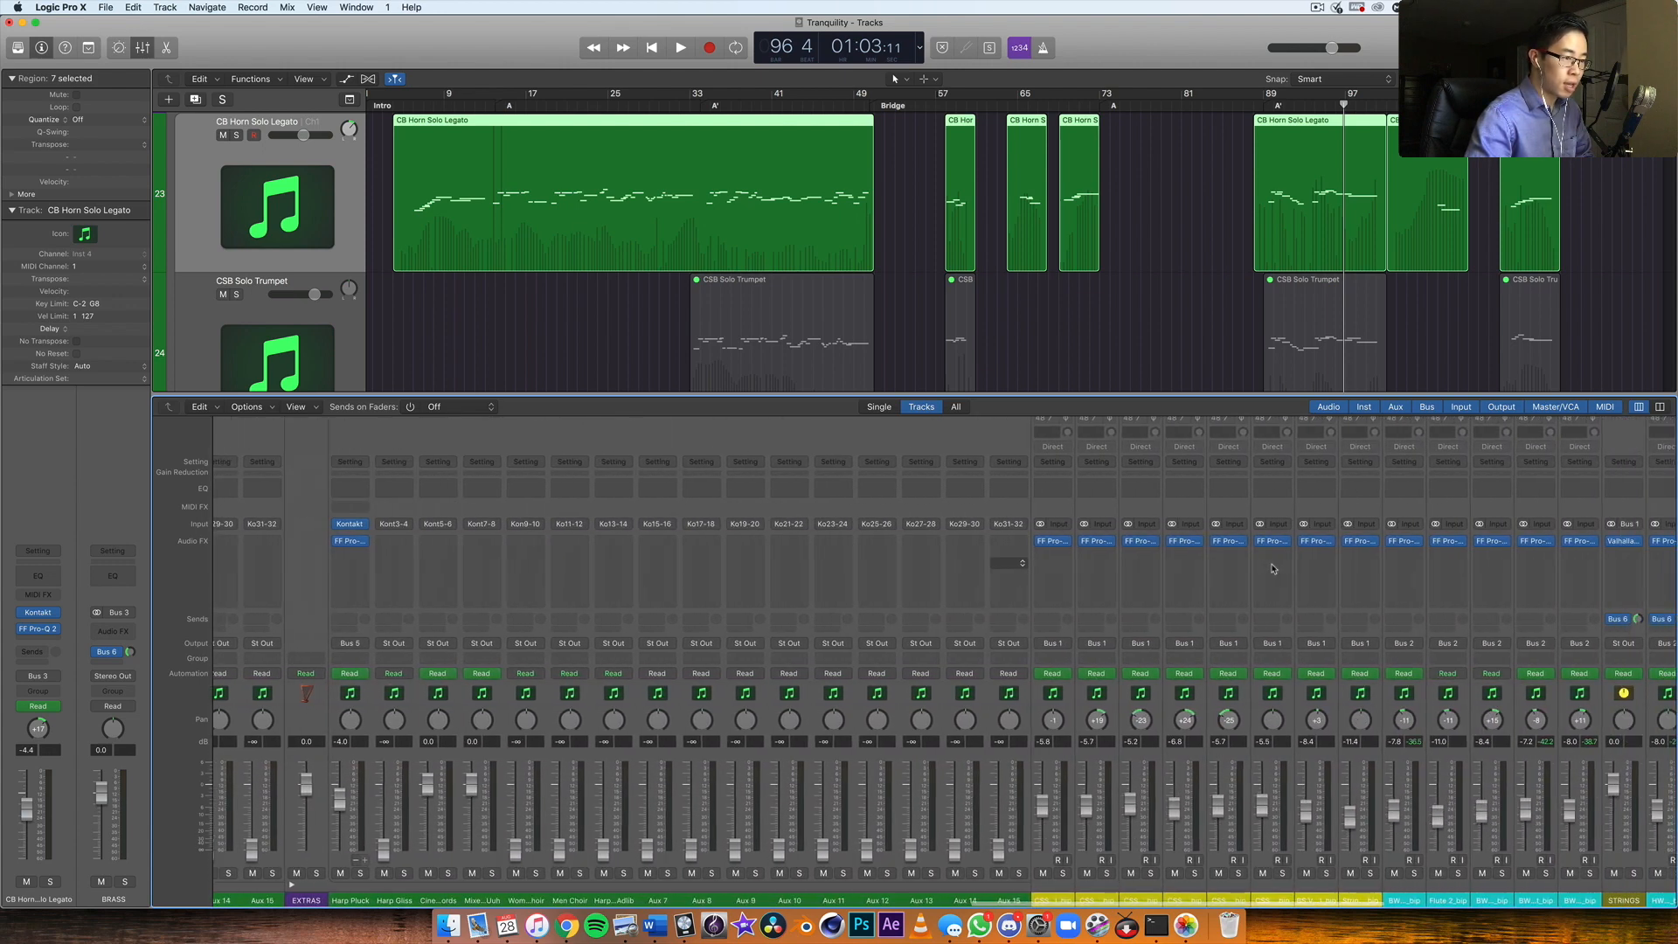
{"action": "scroll", "coordinate": [1272, 569], "scroll_direction": "right", "scroll_amount": 20}
{"action": "scroll", "coordinate": [1100, 550], "scroll_direction": "right", "scroll_amount": 3}
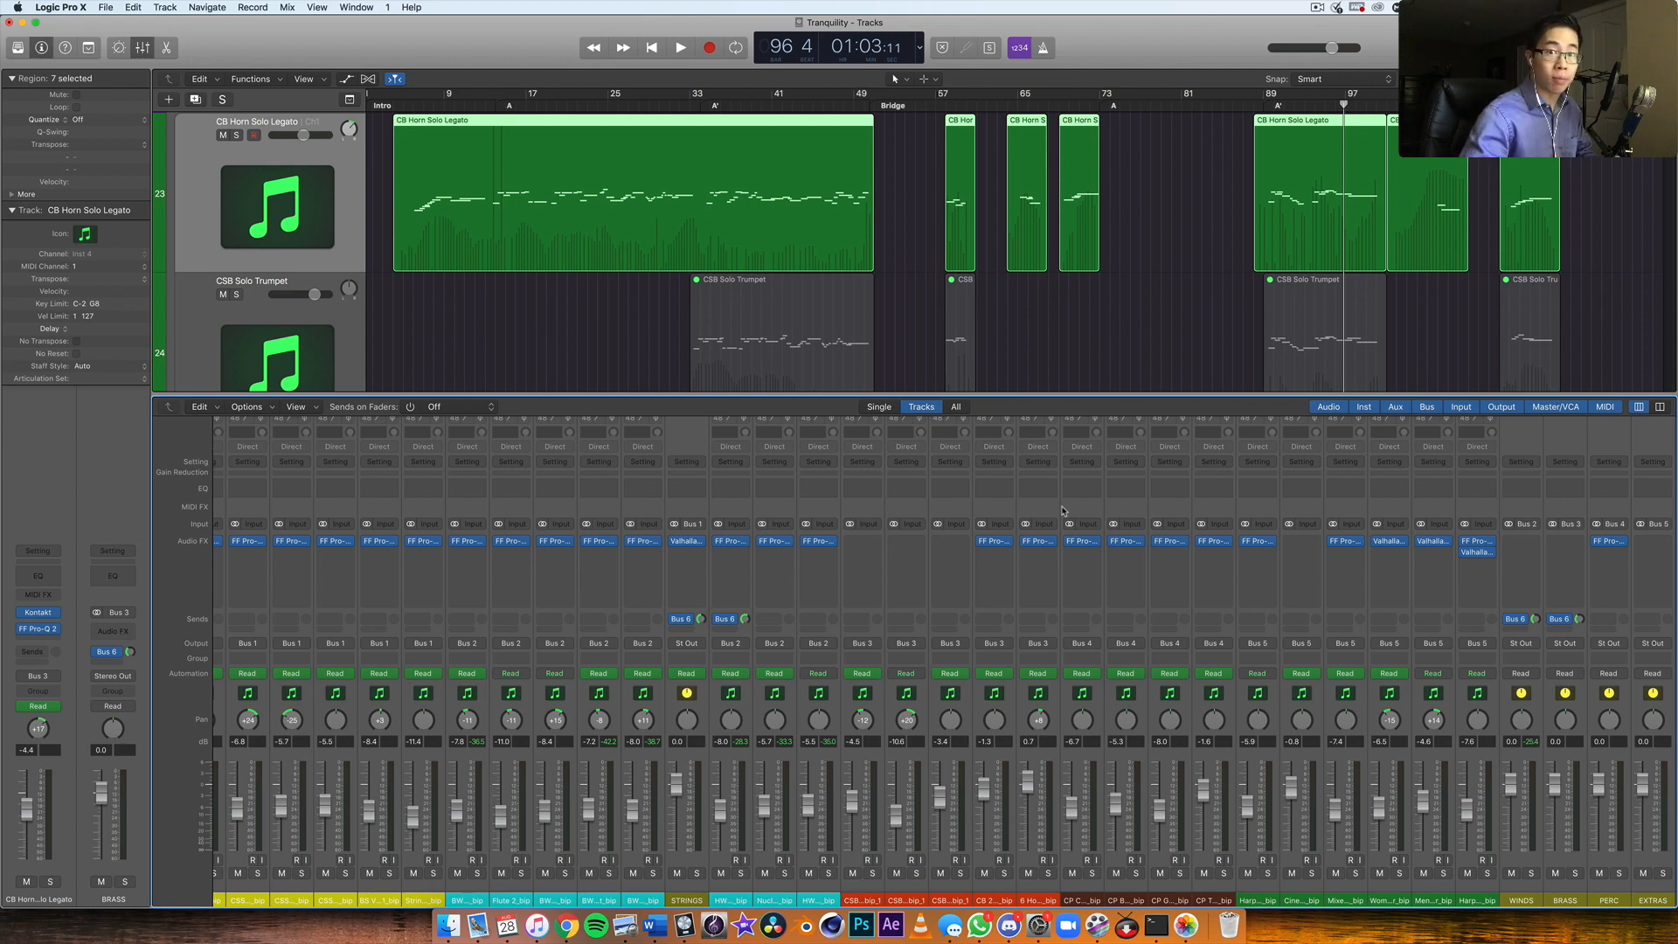
{"action": "scroll", "coordinate": [1360, 579], "scroll_direction": "right", "scroll_amount": 3}
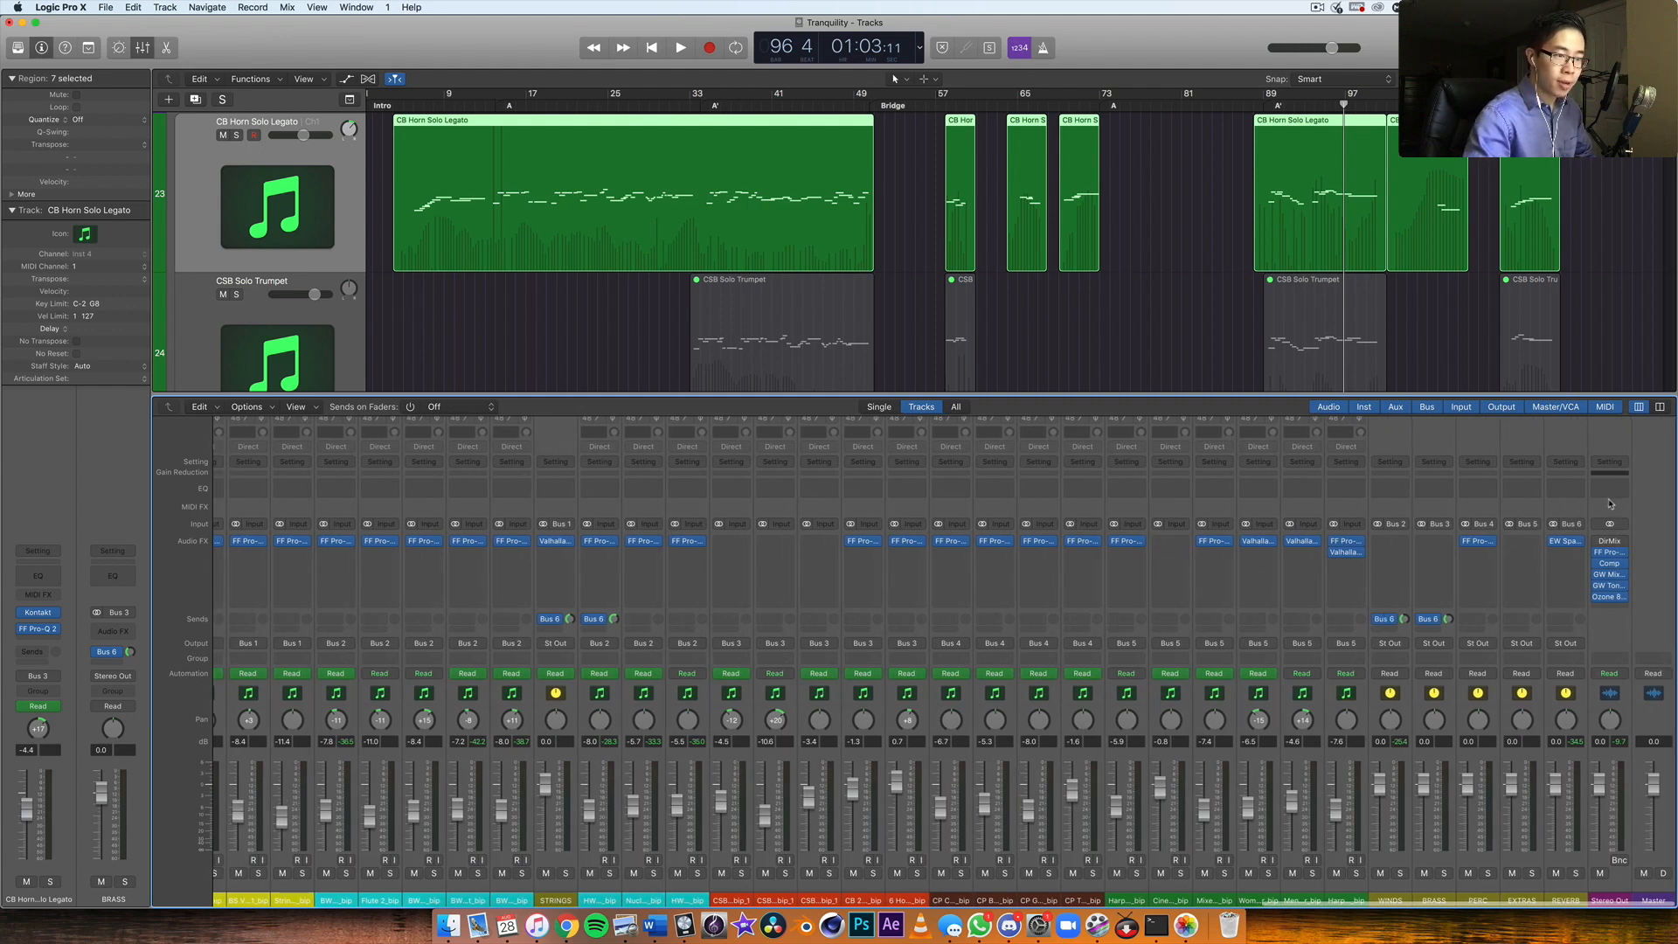
{"action": "scroll", "coordinate": [1608, 507], "scroll_direction": "left", "scroll_amount": 1}
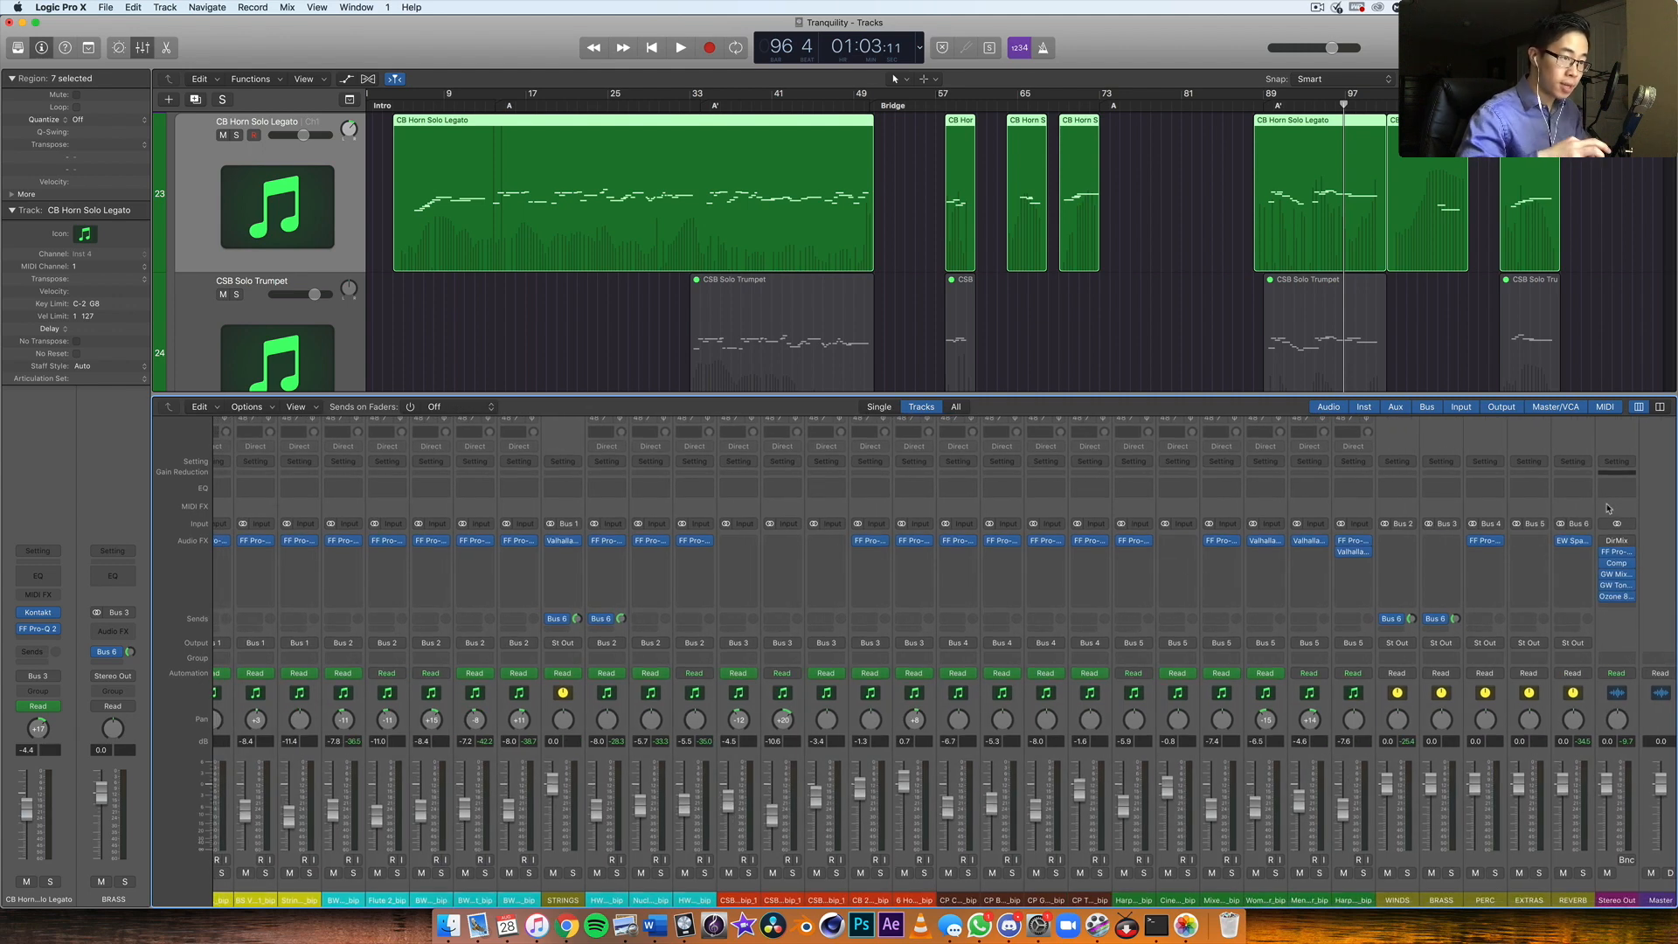
{"action": "scroll", "coordinate": [1613, 525], "scroll_direction": "up", "scroll_amount": 1}
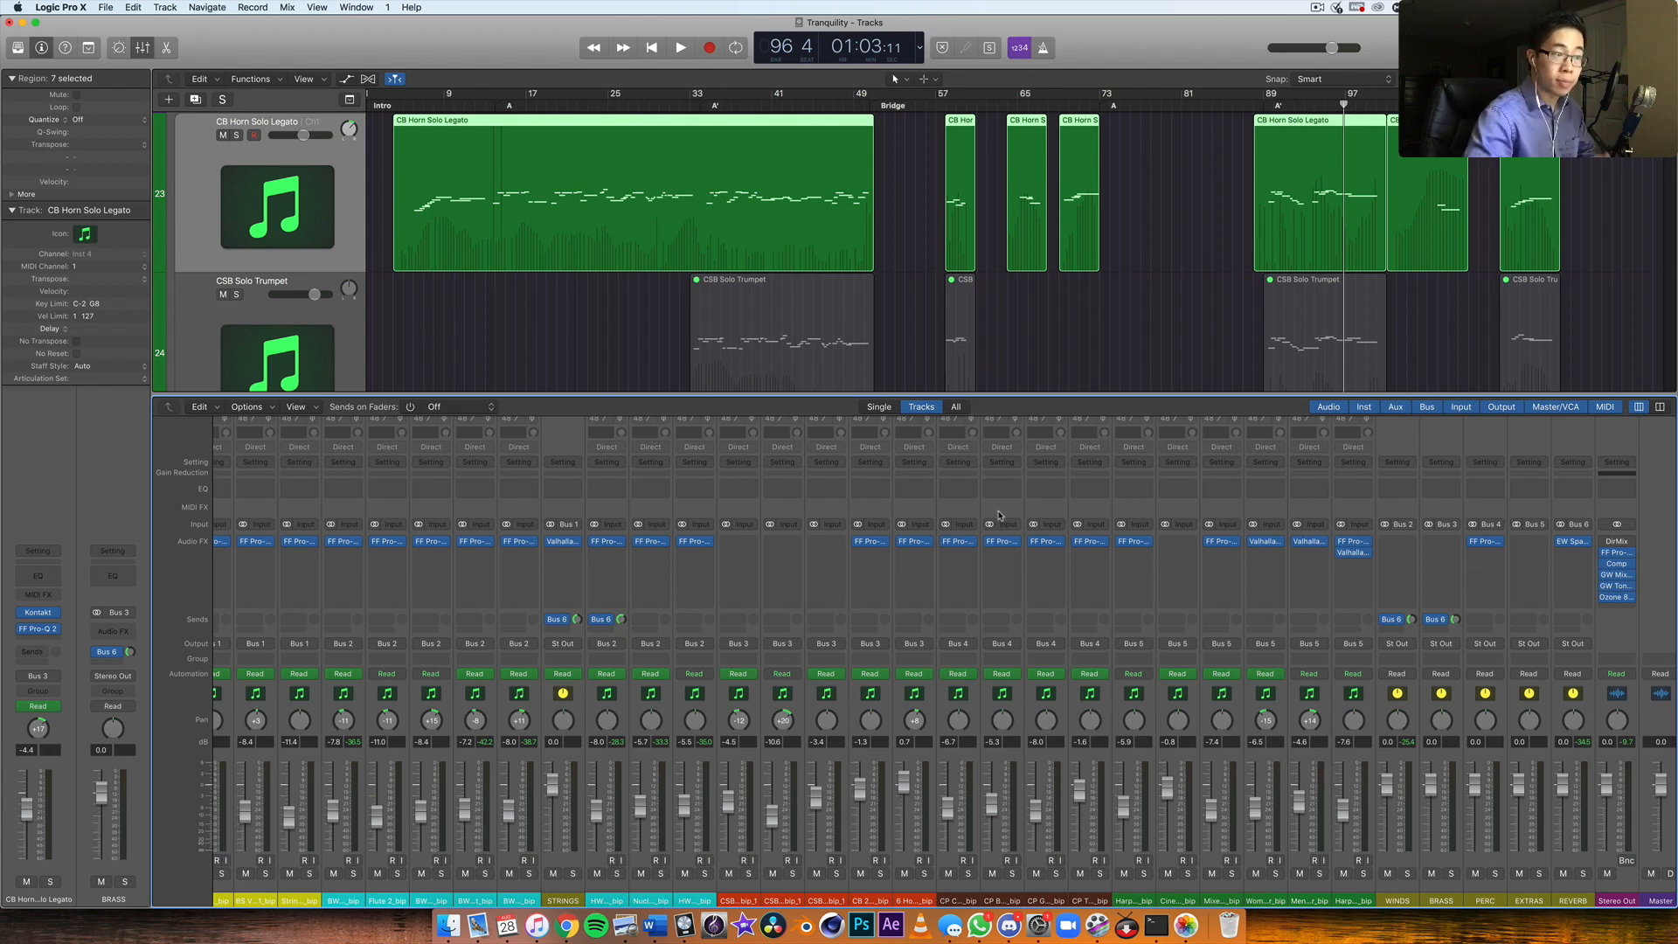
{"action": "scroll", "coordinate": [998, 515], "scroll_direction": "left", "scroll_amount": 5}
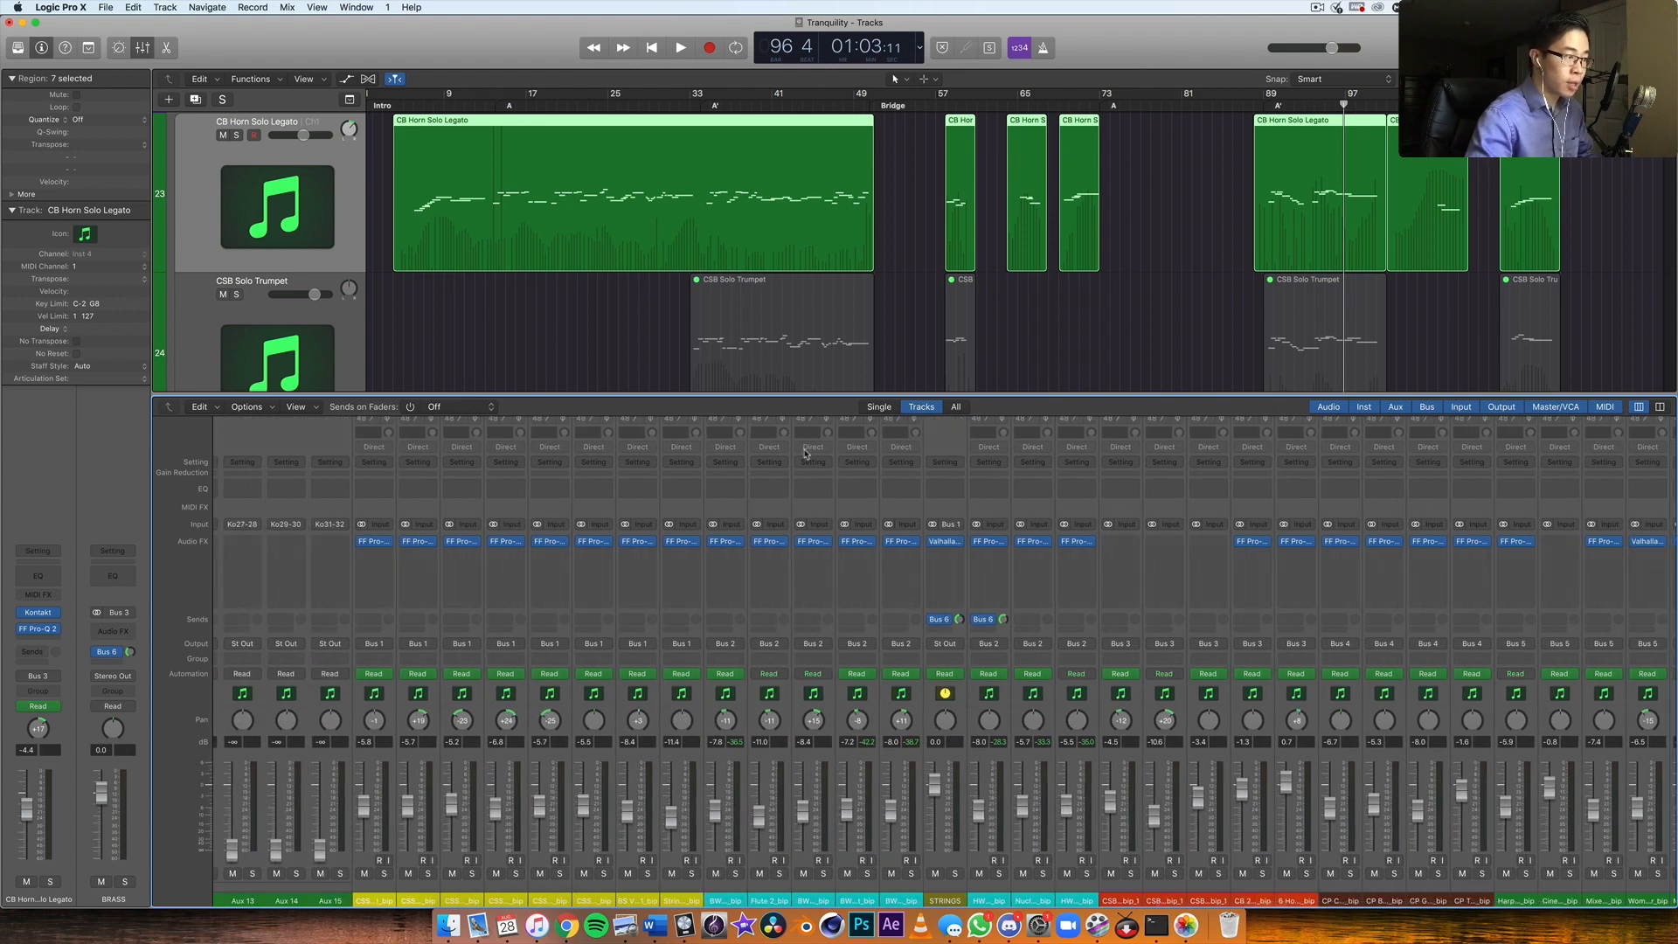
Step: Show track automation in the Tracks area and hide the mixer
{"action": "left_click", "coordinate": [347, 79]}
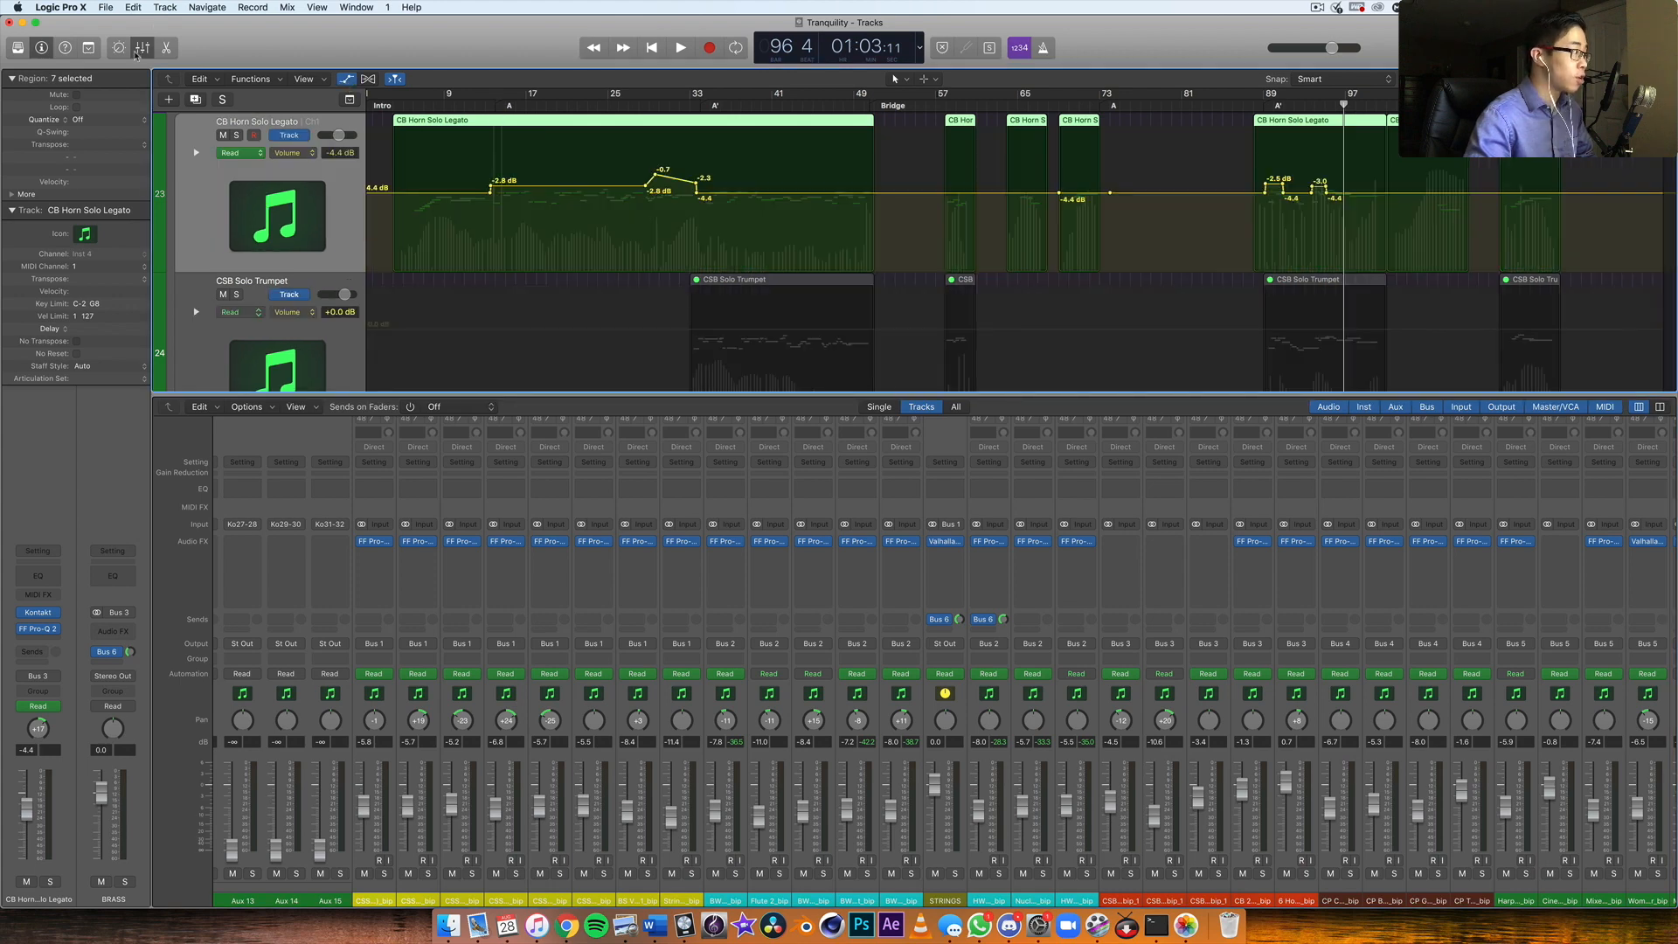
{"action": "left_click", "coordinate": [141, 48]}
{"action": "key", "text": "grave"}
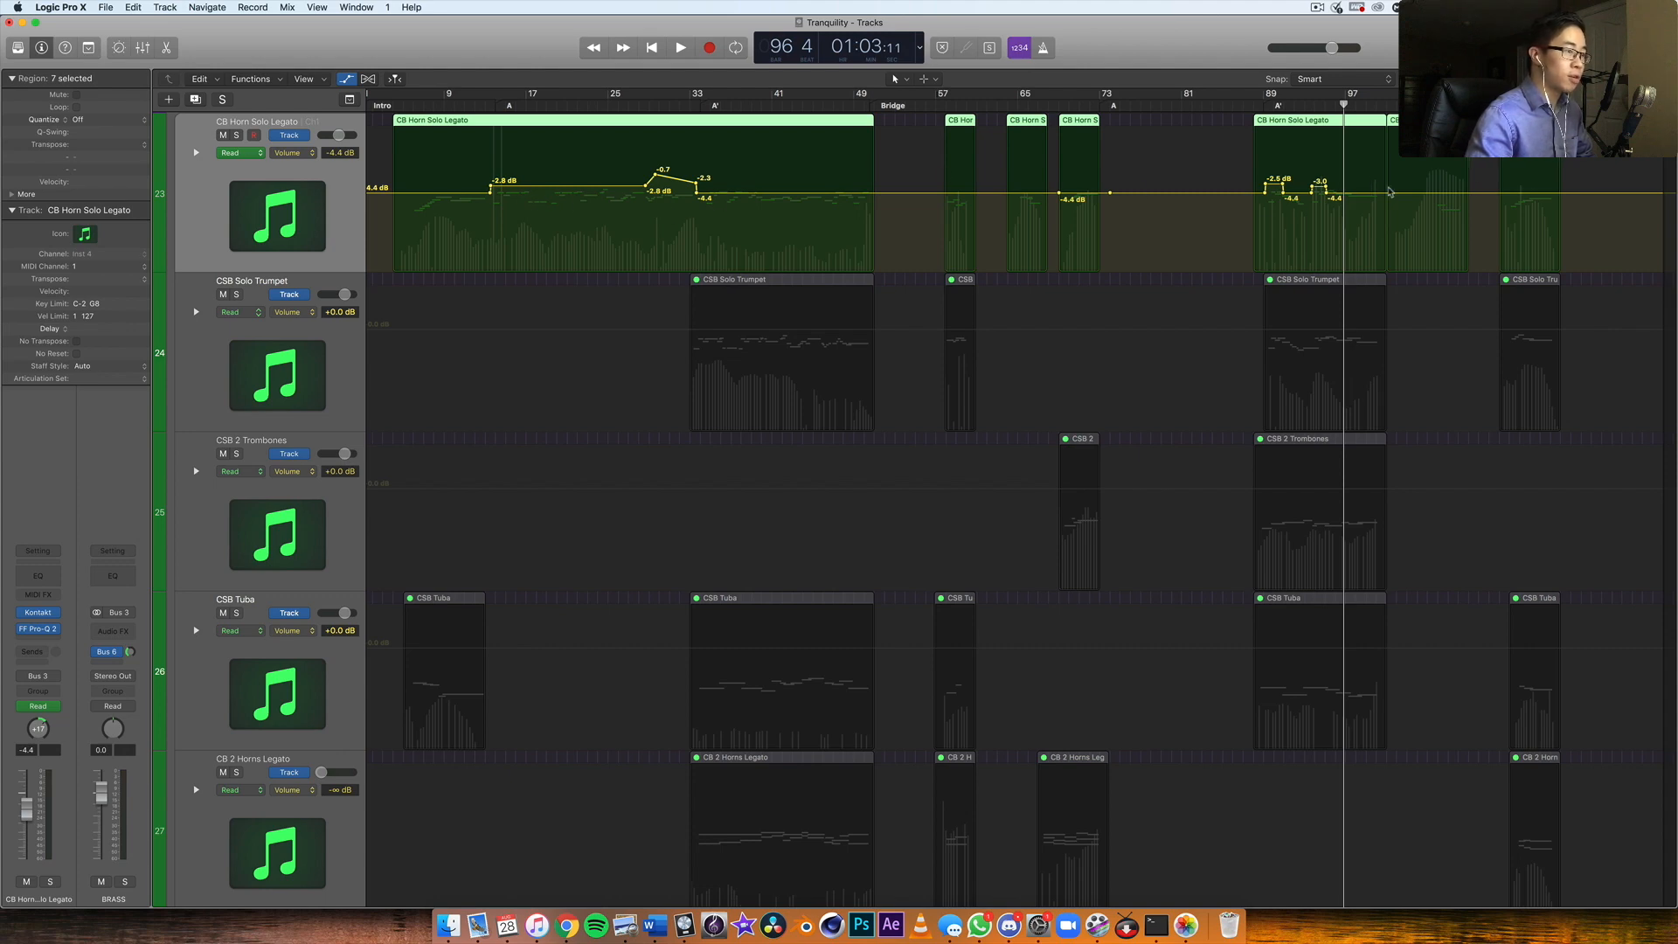
Step: Select the CSS Violins 1 (2)_bip track, play the passage near bar 57 while examining the string volume automation, and stop playback
{"action": "scroll", "coordinate": [1252, 226], "scroll_direction": "down", "scroll_amount": 10}
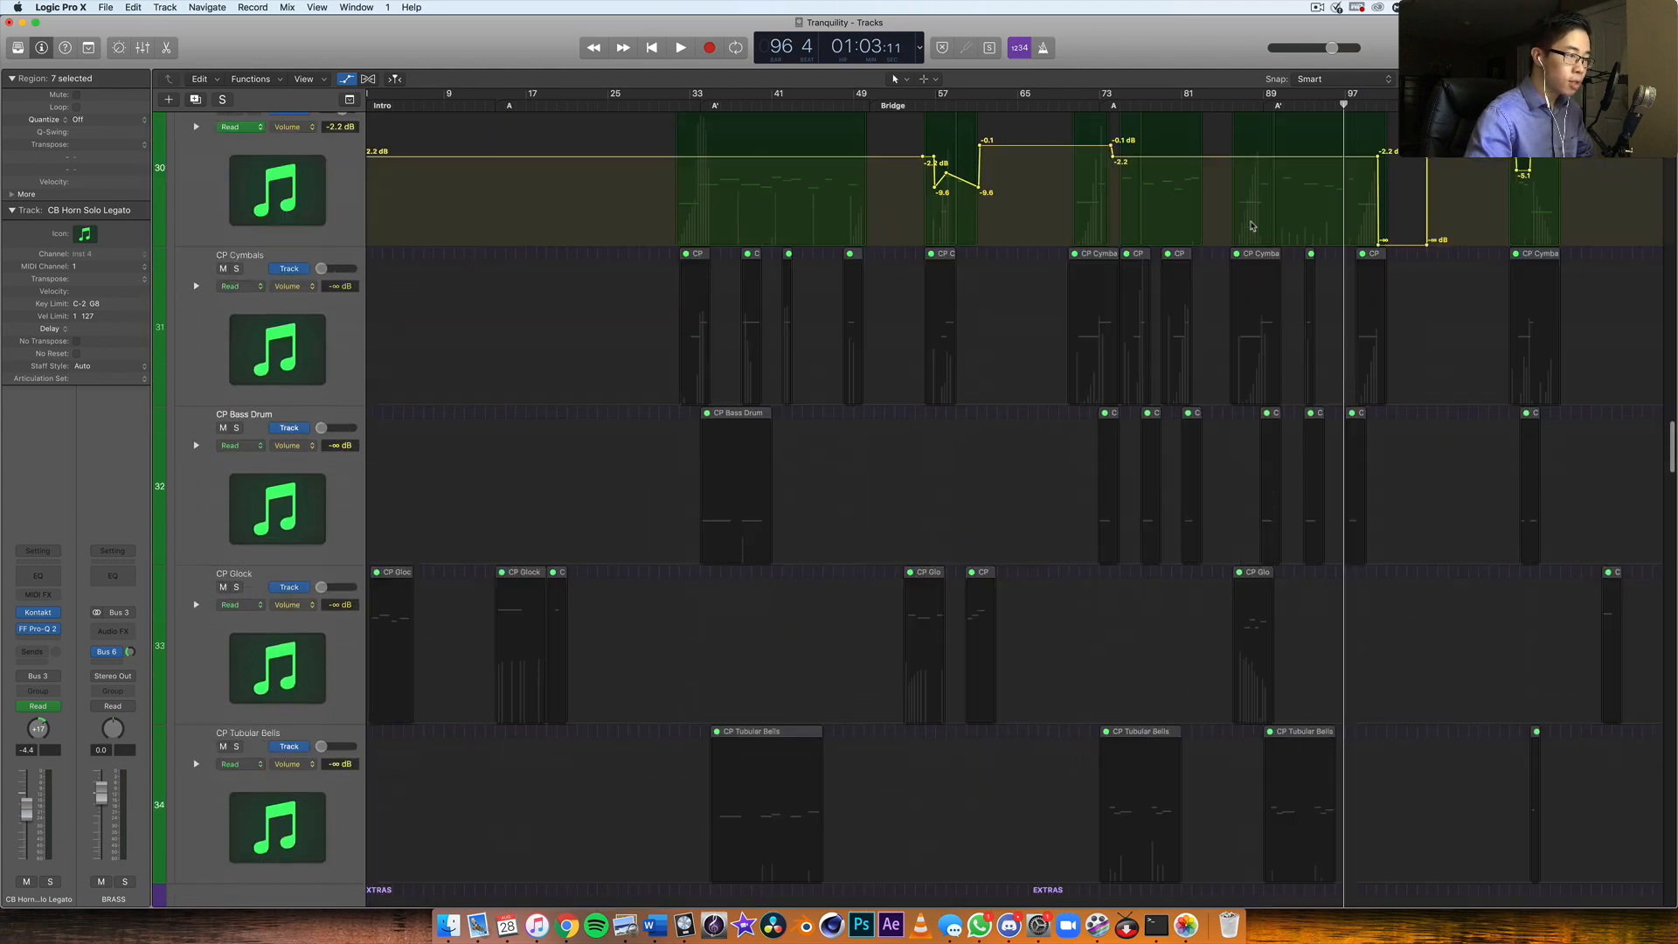
{"action": "scroll", "coordinate": [1251, 227], "scroll_direction": "down", "scroll_amount": 12}
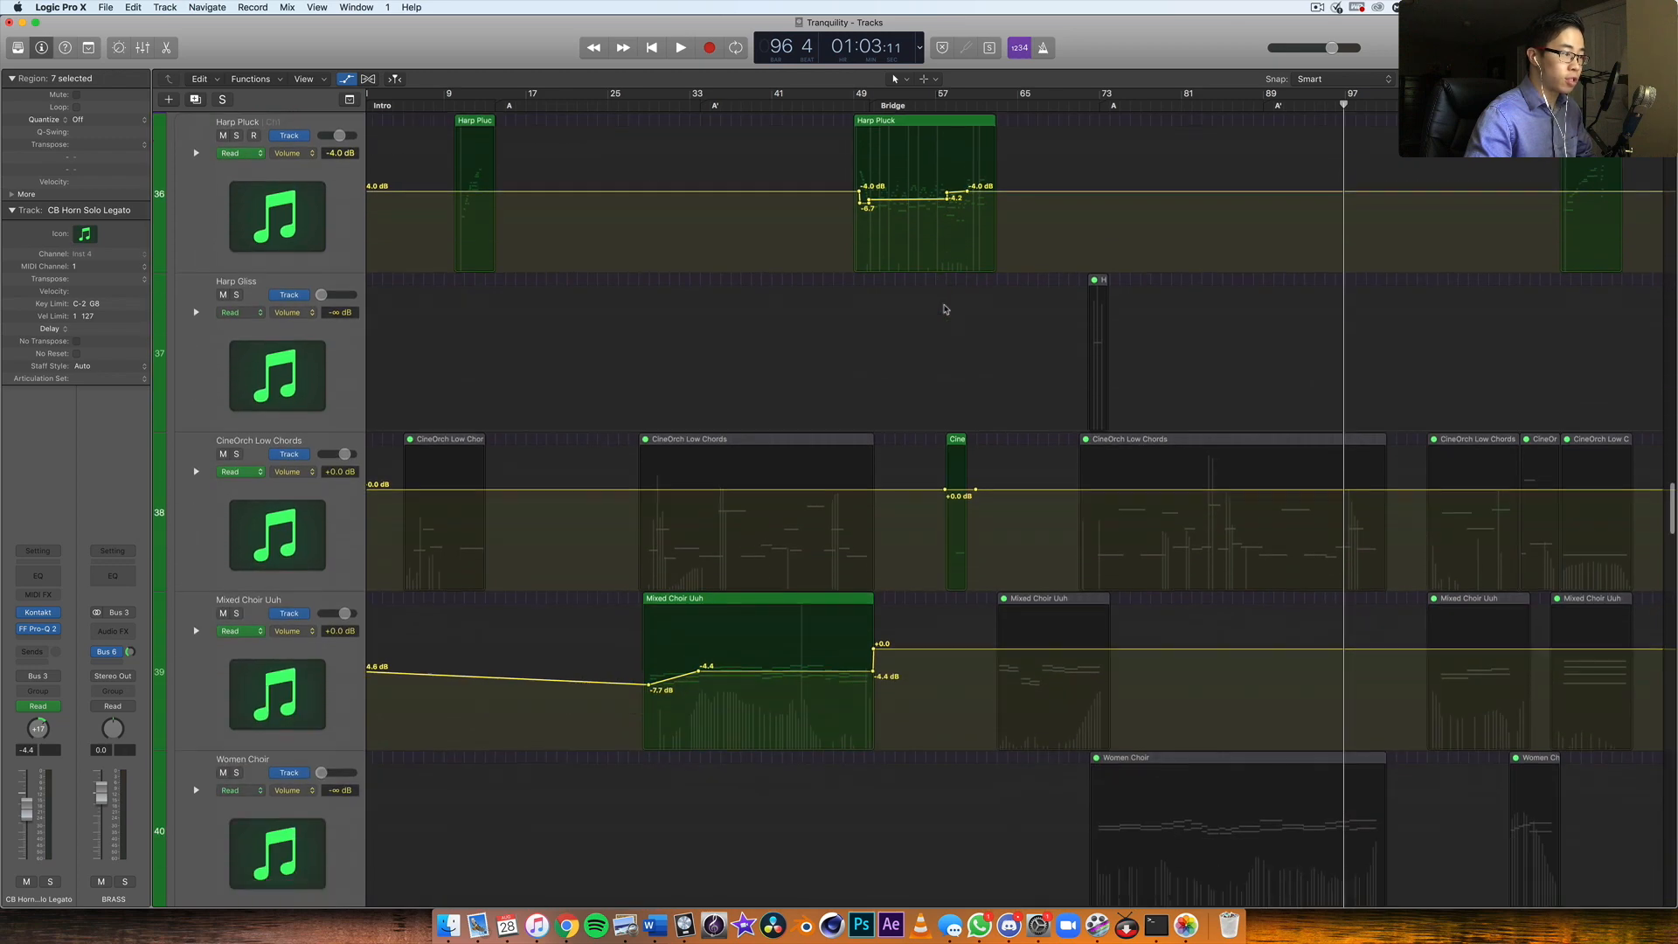
{"action": "scroll", "coordinate": [933, 214], "scroll_direction": "down", "scroll_amount": 7}
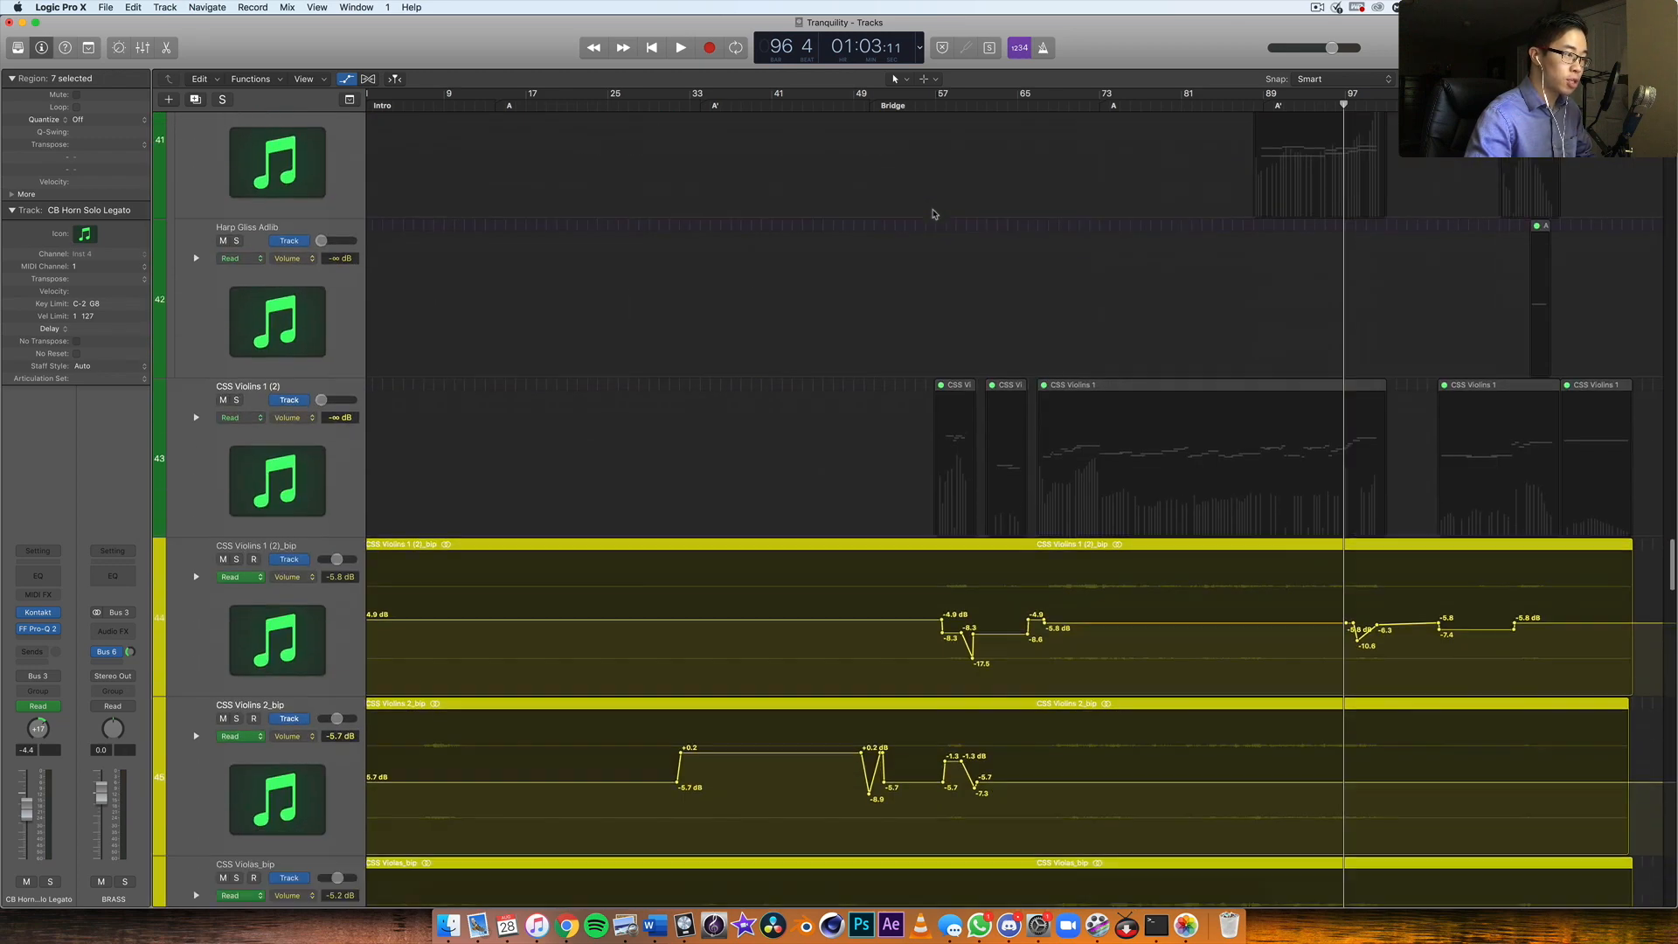
{"action": "scroll", "coordinate": [933, 214], "scroll_direction": "down", "scroll_amount": 2}
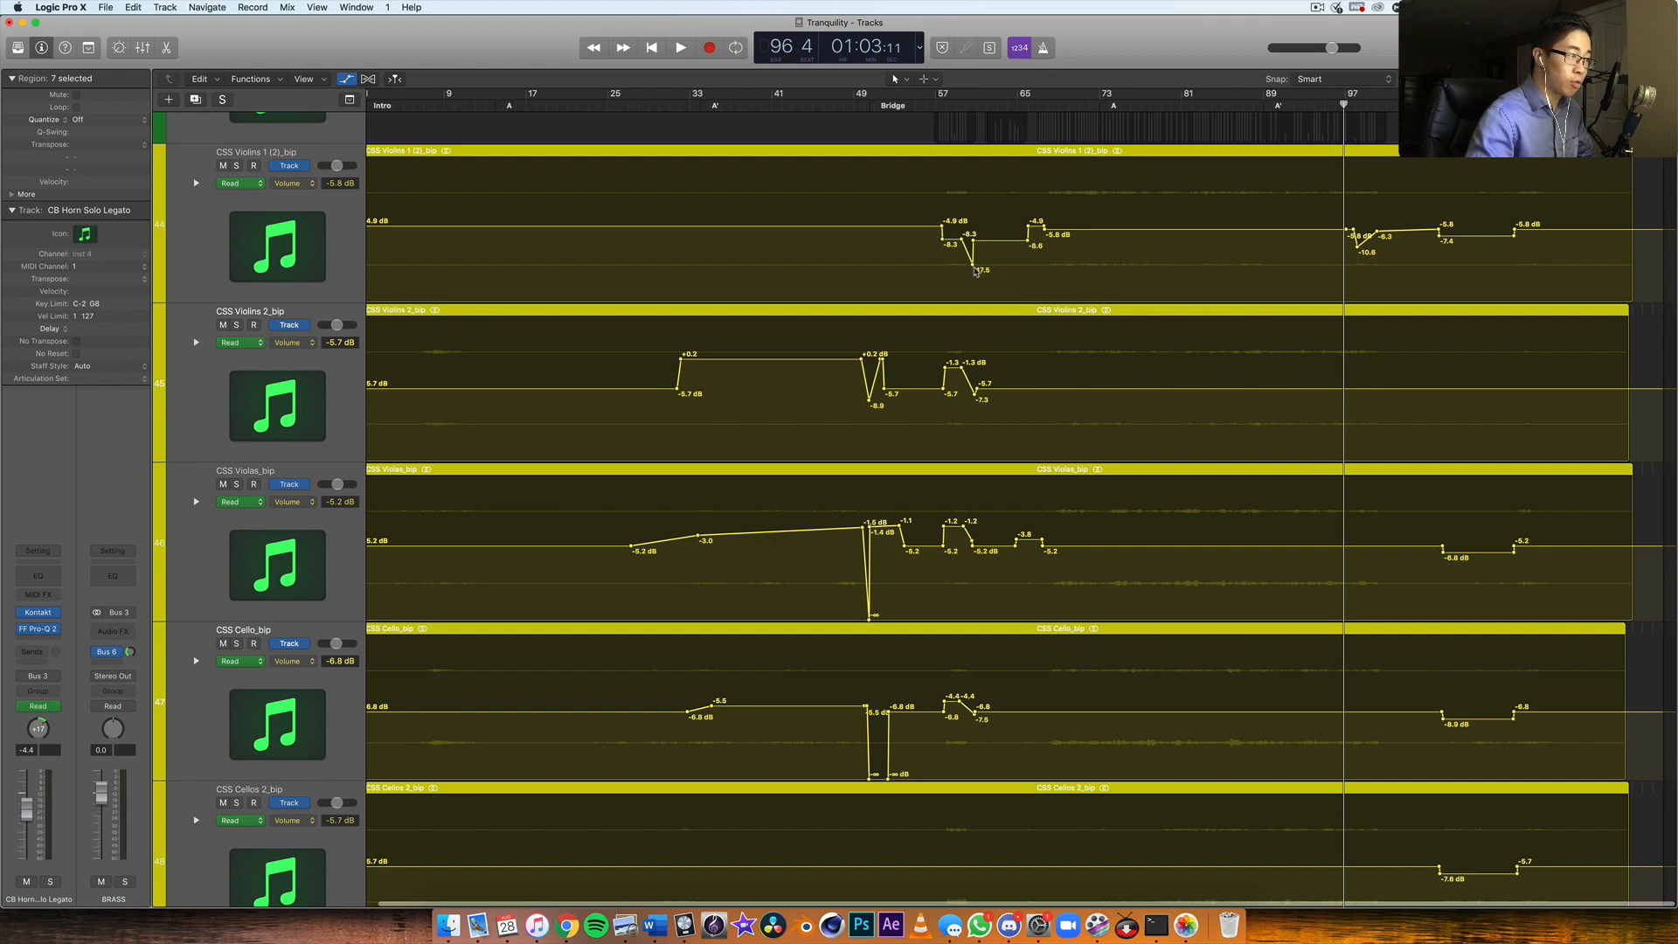
{"action": "left_click", "coordinate": [259, 156]}
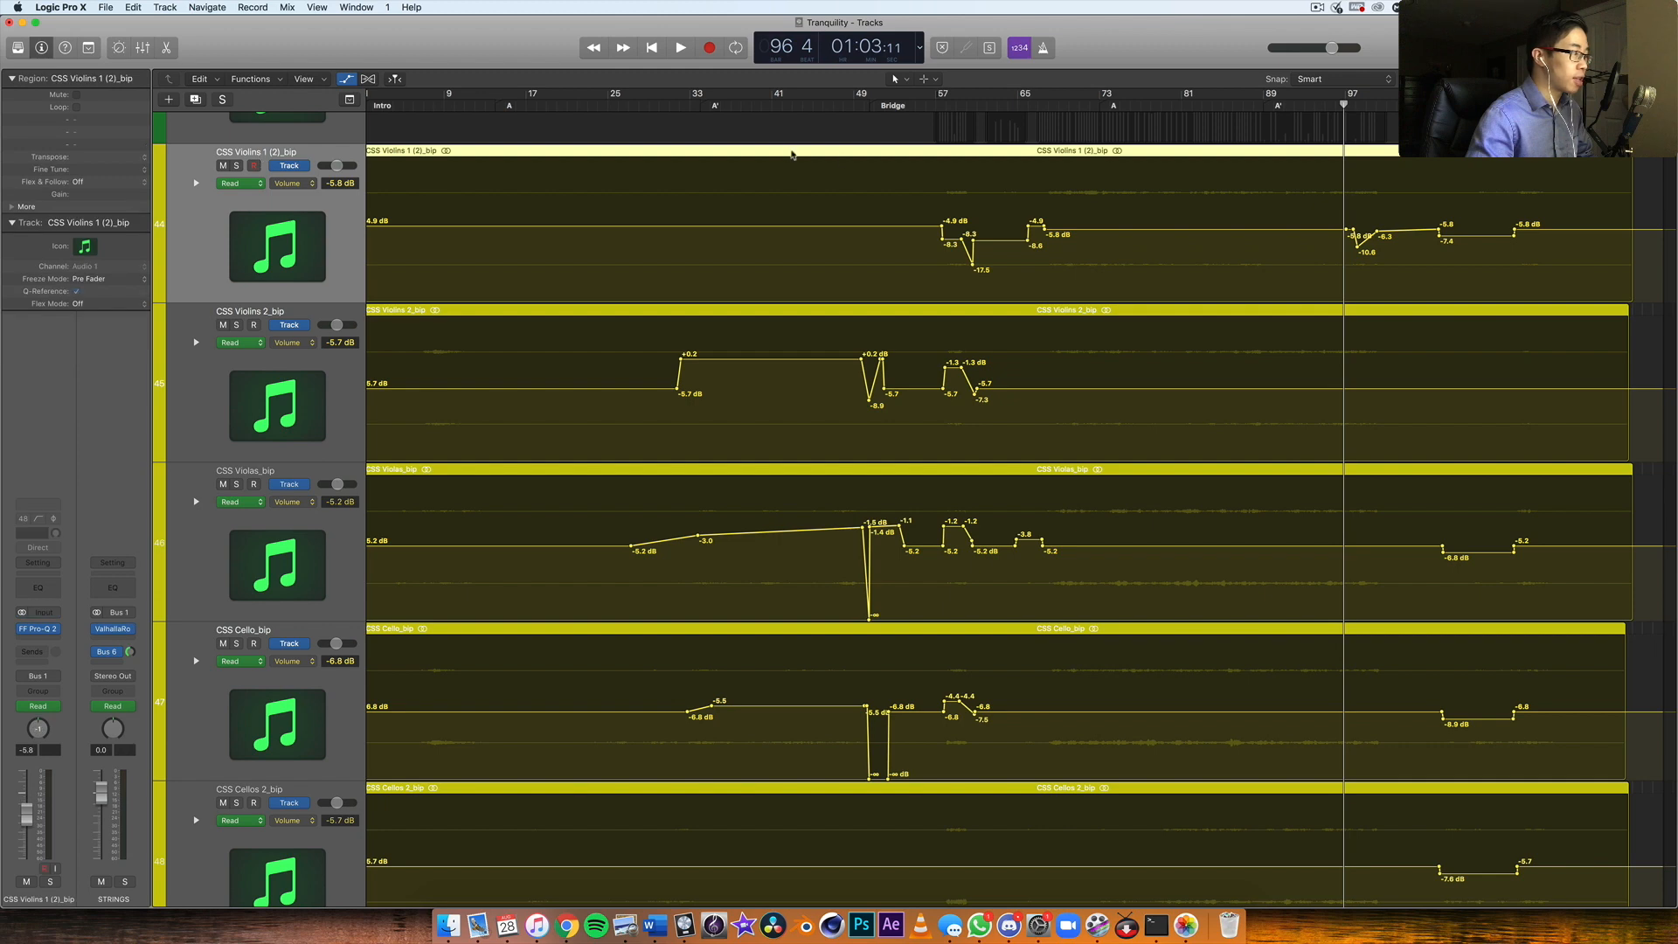
{"action": "left_click", "coordinate": [955, 127]}
{"action": "key", "text": "space"}
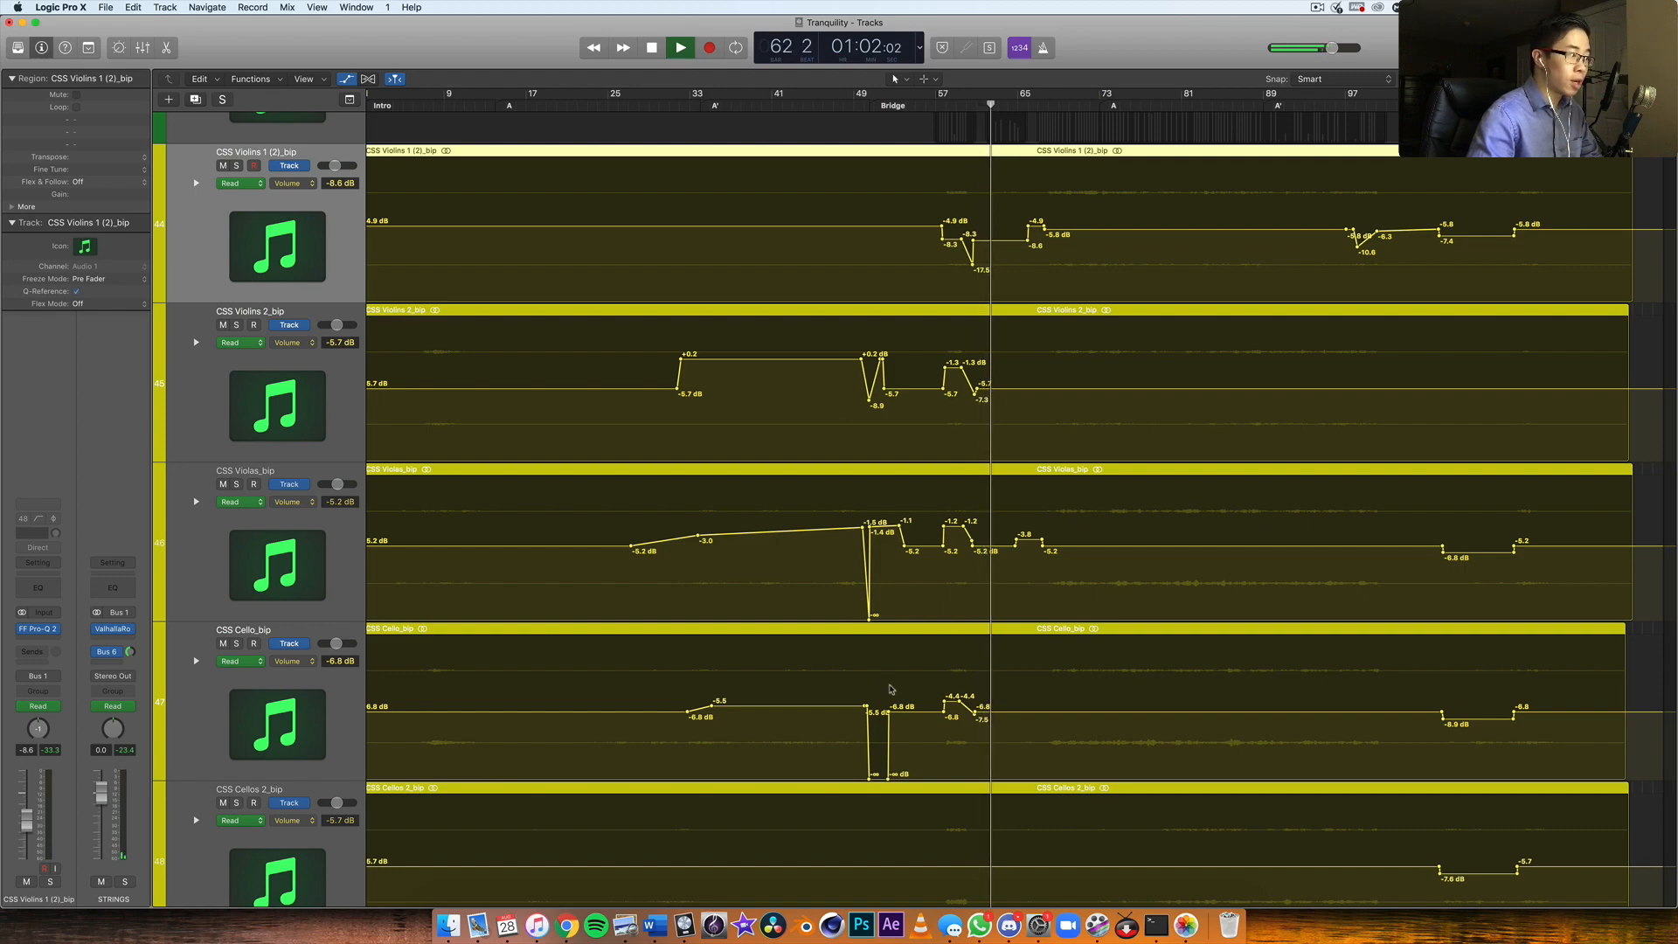
{"action": "scroll", "coordinate": [1060, 500], "scroll_direction": "down", "scroll_amount": 3}
{"action": "scroll", "coordinate": [1059, 500], "scroll_direction": "down", "scroll_amount": 7}
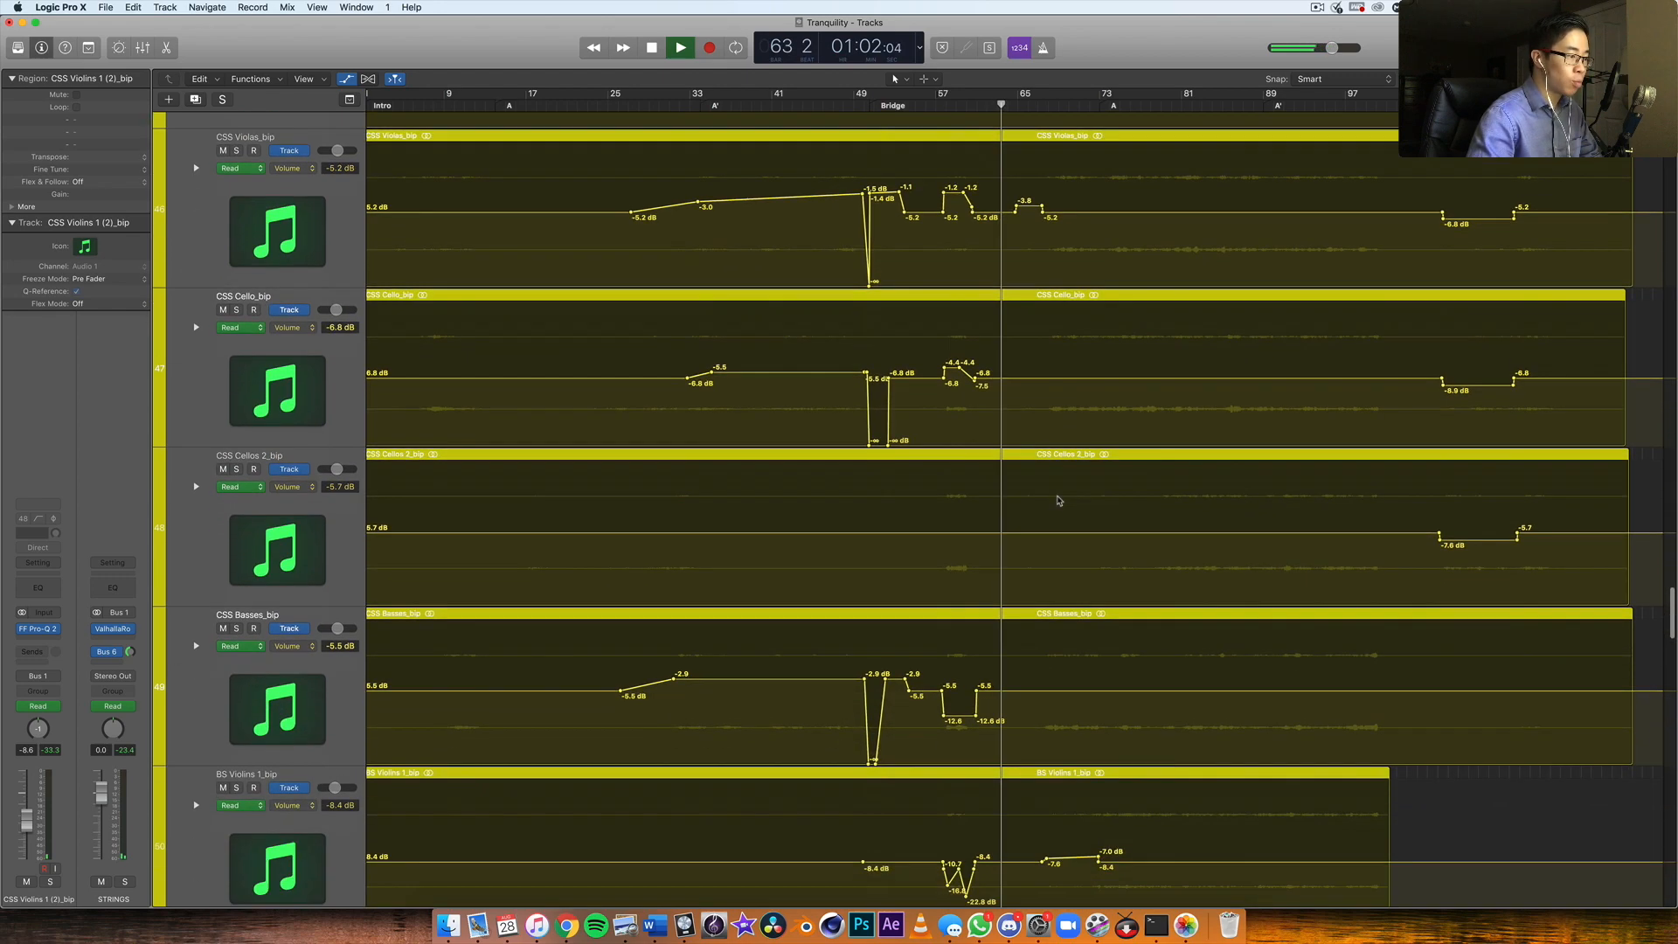
{"action": "scroll", "coordinate": [1059, 500], "scroll_direction": "up", "scroll_amount": 12}
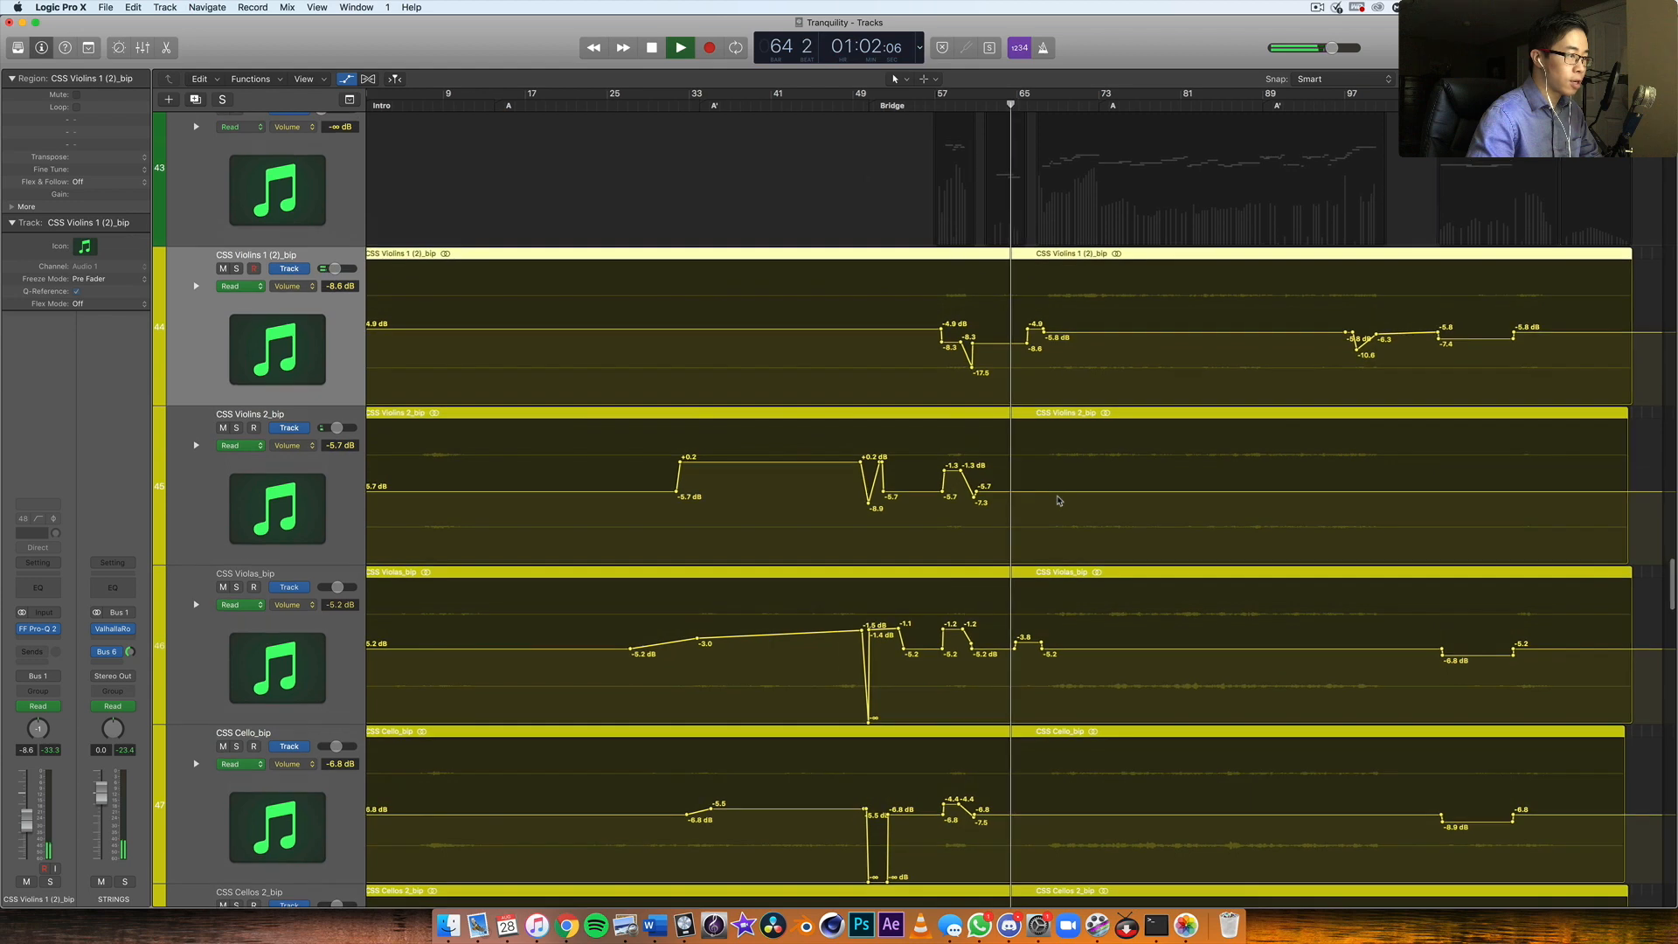
{"action": "key", "text": "space"}
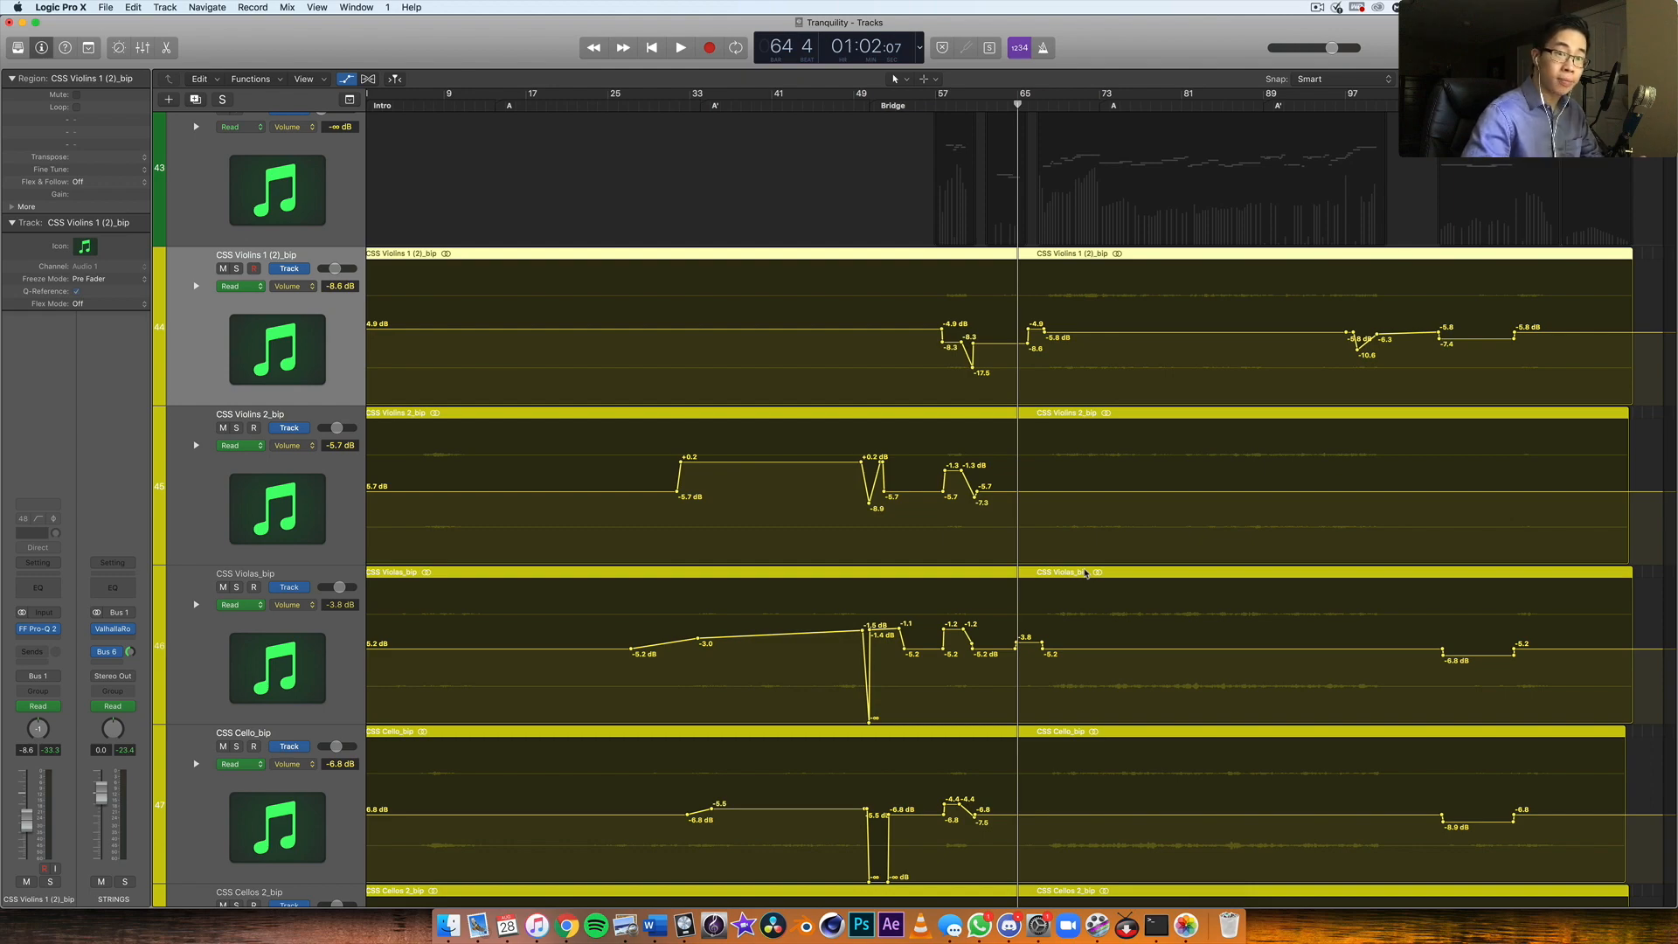
Step: Examine the volume automation curves of the remaining bounced strings, woodwinds, brass, percussion, harp and choir tracks
{"action": "scroll", "coordinate": [1085, 573], "scroll_direction": "down", "scroll_amount": 10}
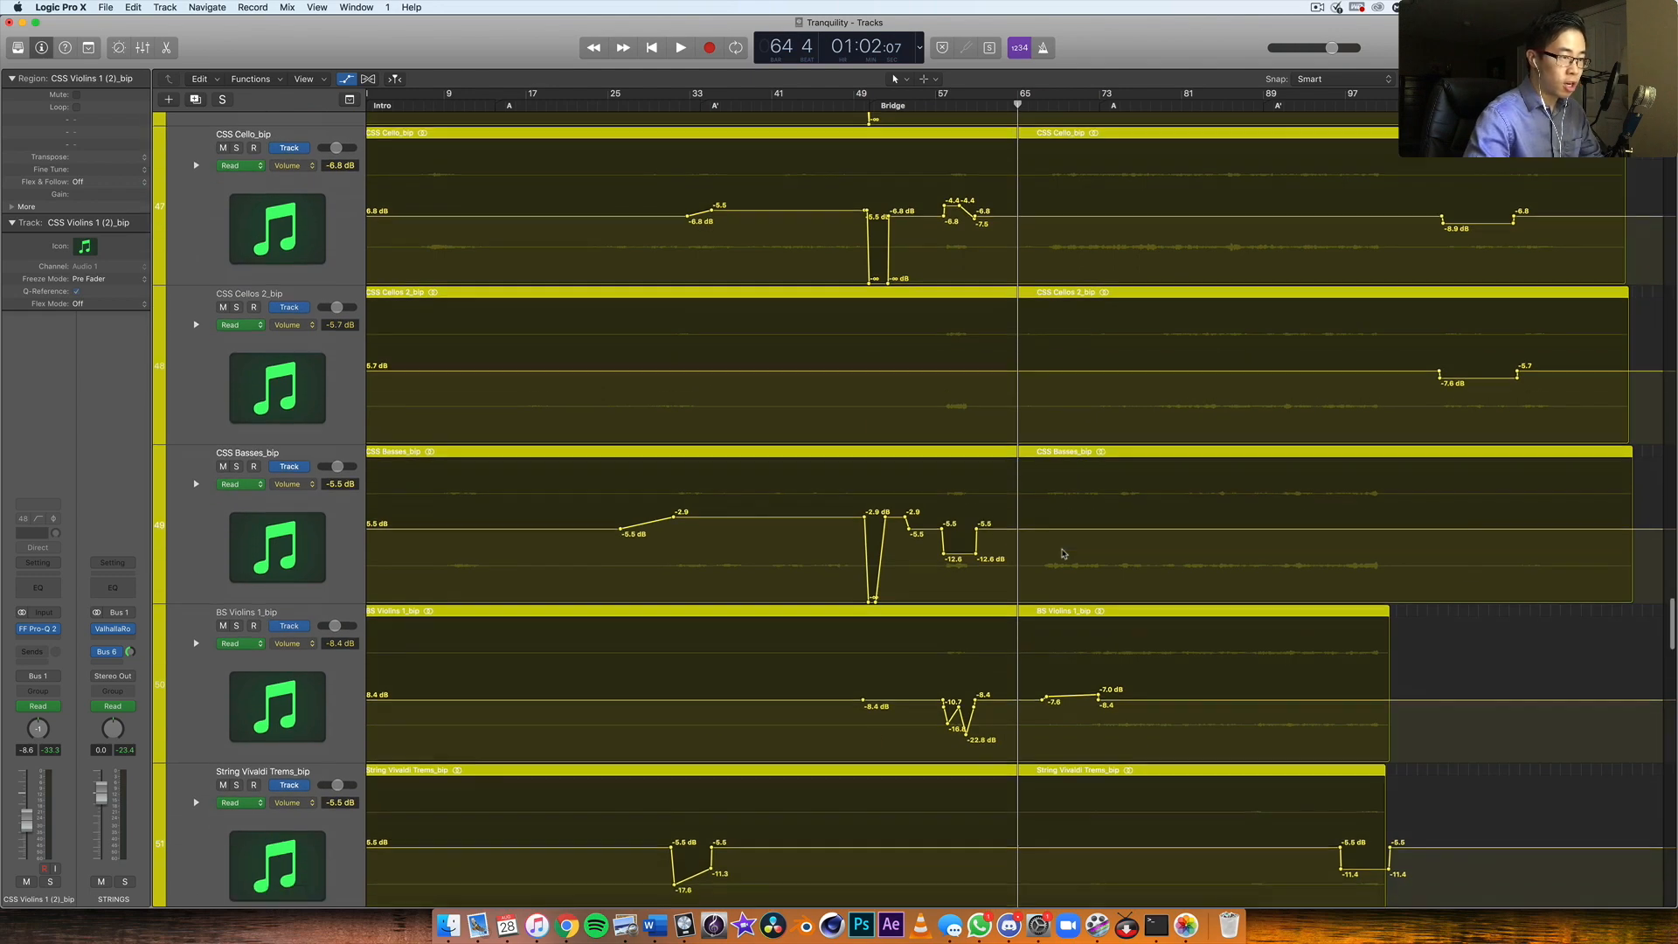
{"action": "scroll", "coordinate": [1063, 553], "scroll_direction": "down", "scroll_amount": 8}
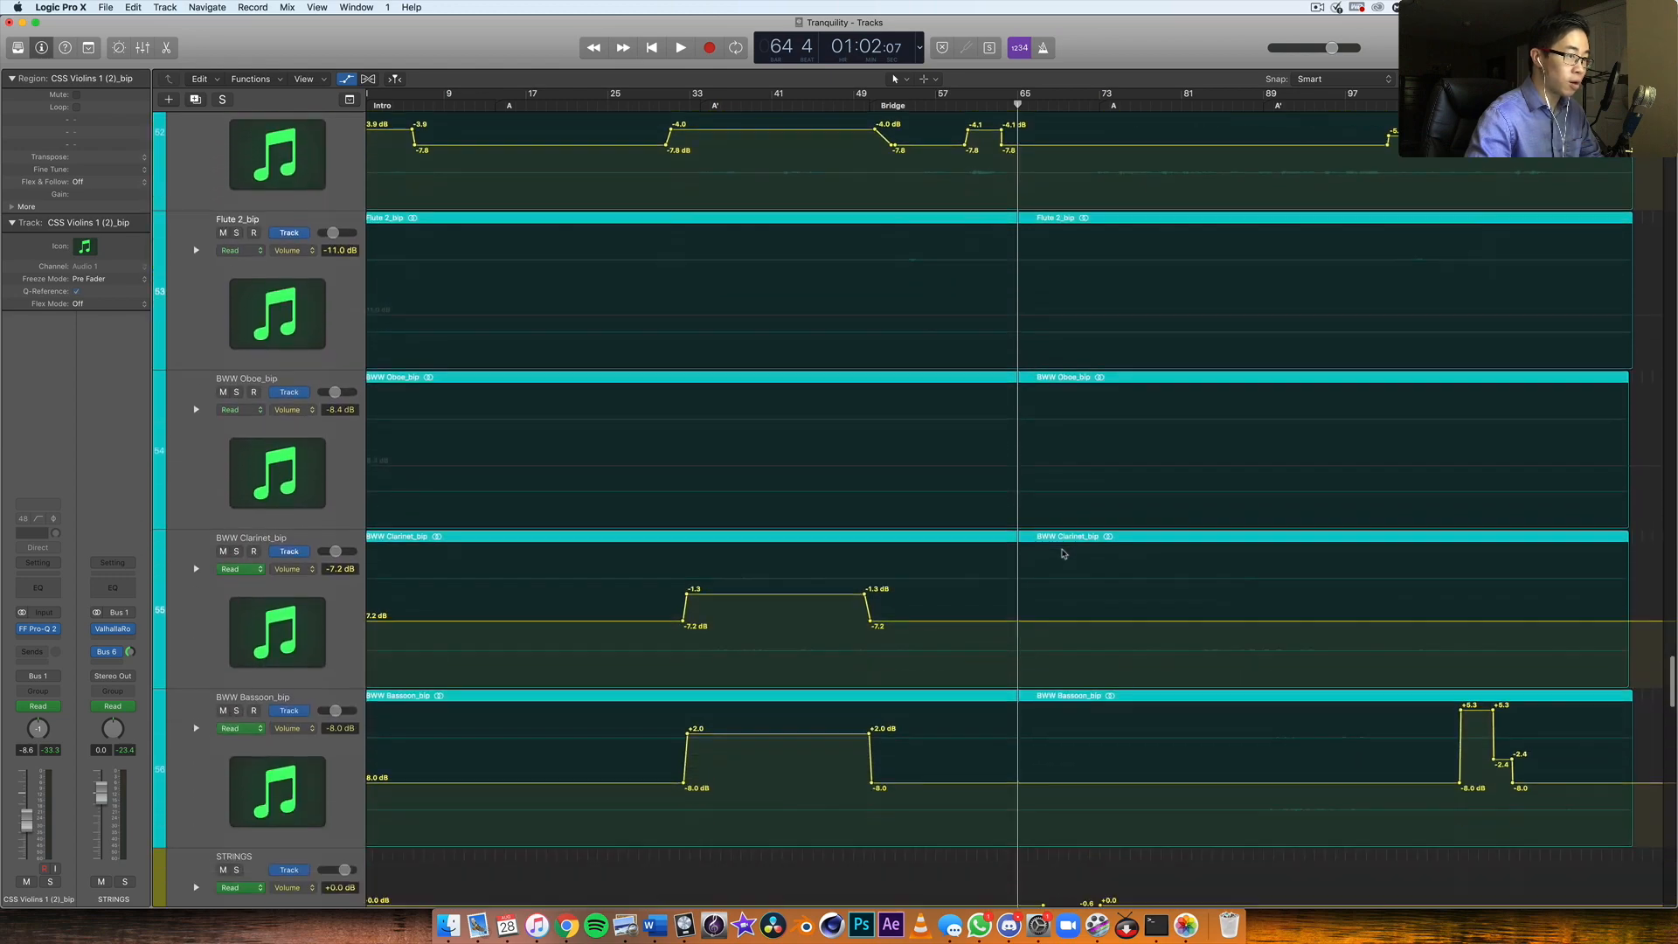
{"action": "scroll", "coordinate": [1063, 553], "scroll_direction": "down", "scroll_amount": 6}
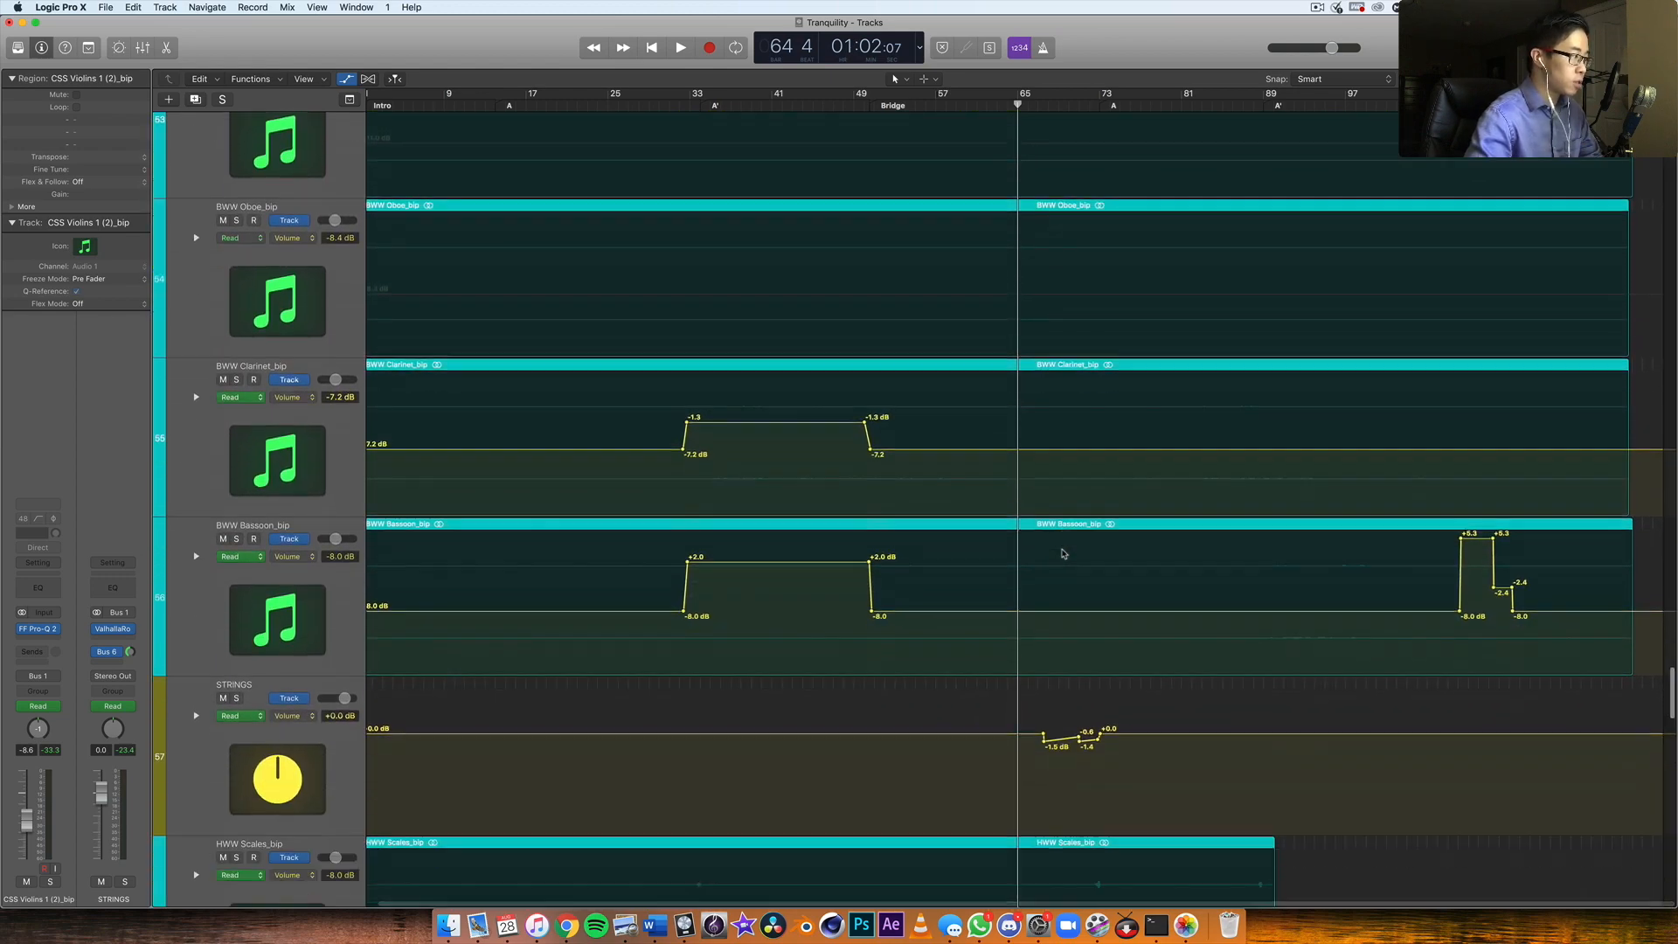
{"action": "scroll", "coordinate": [1064, 553], "scroll_direction": "down", "scroll_amount": 3}
{"action": "scroll", "coordinate": [1063, 553], "scroll_direction": "down", "scroll_amount": 8}
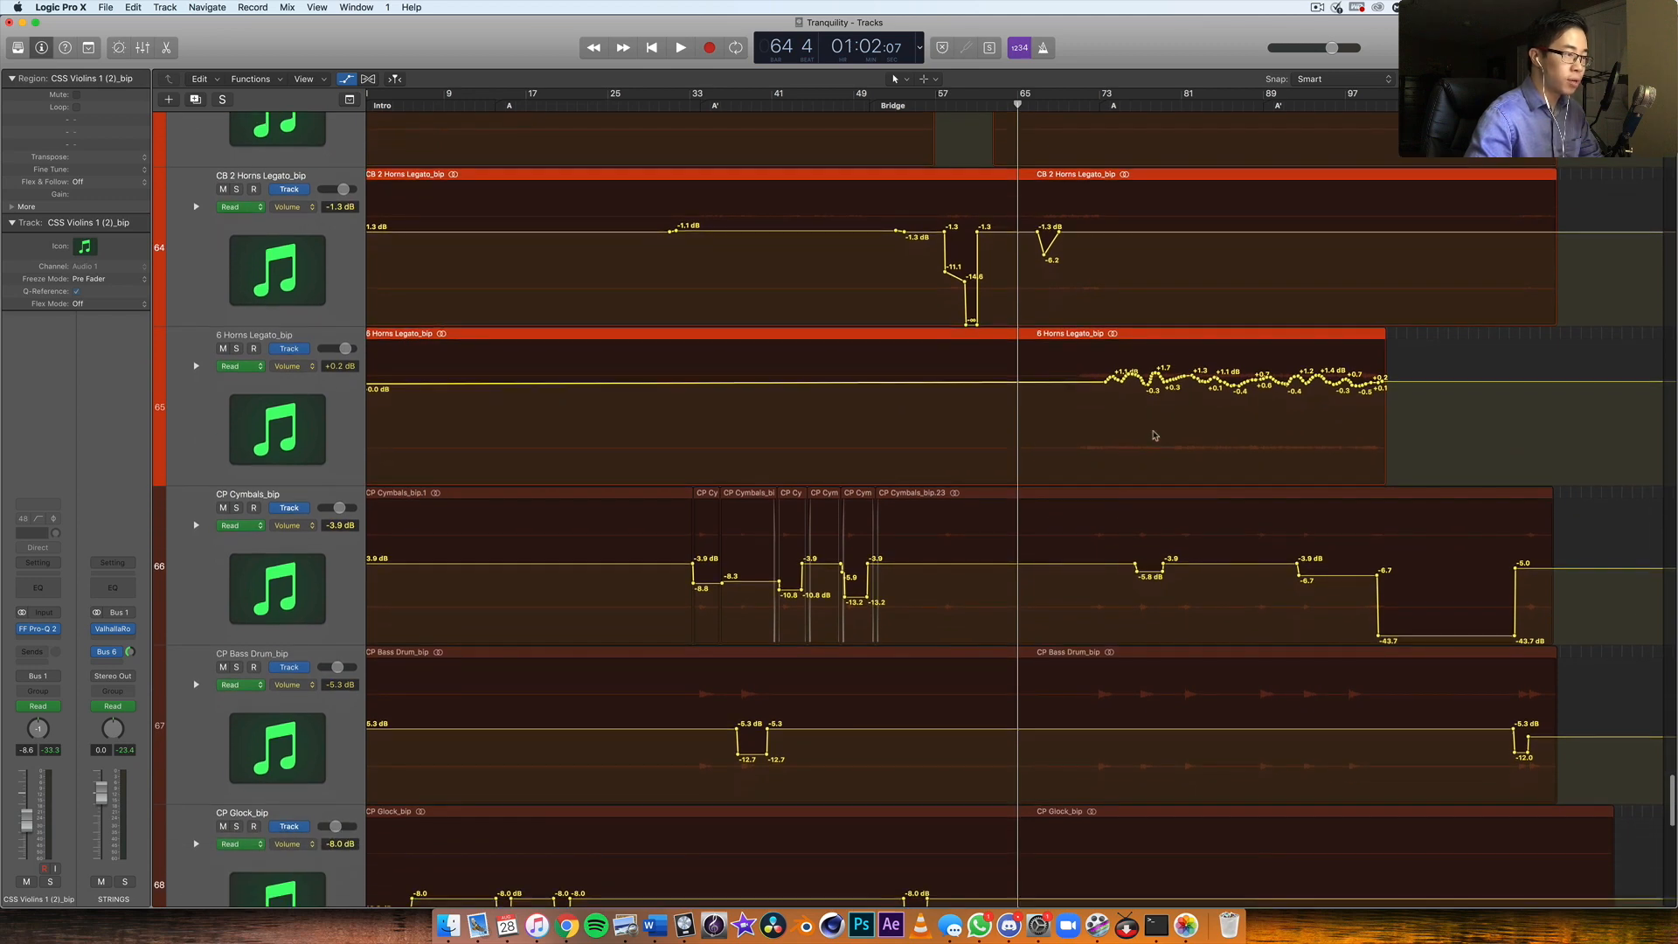
{"action": "scroll", "coordinate": [1144, 446], "scroll_direction": "down", "scroll_amount": 15}
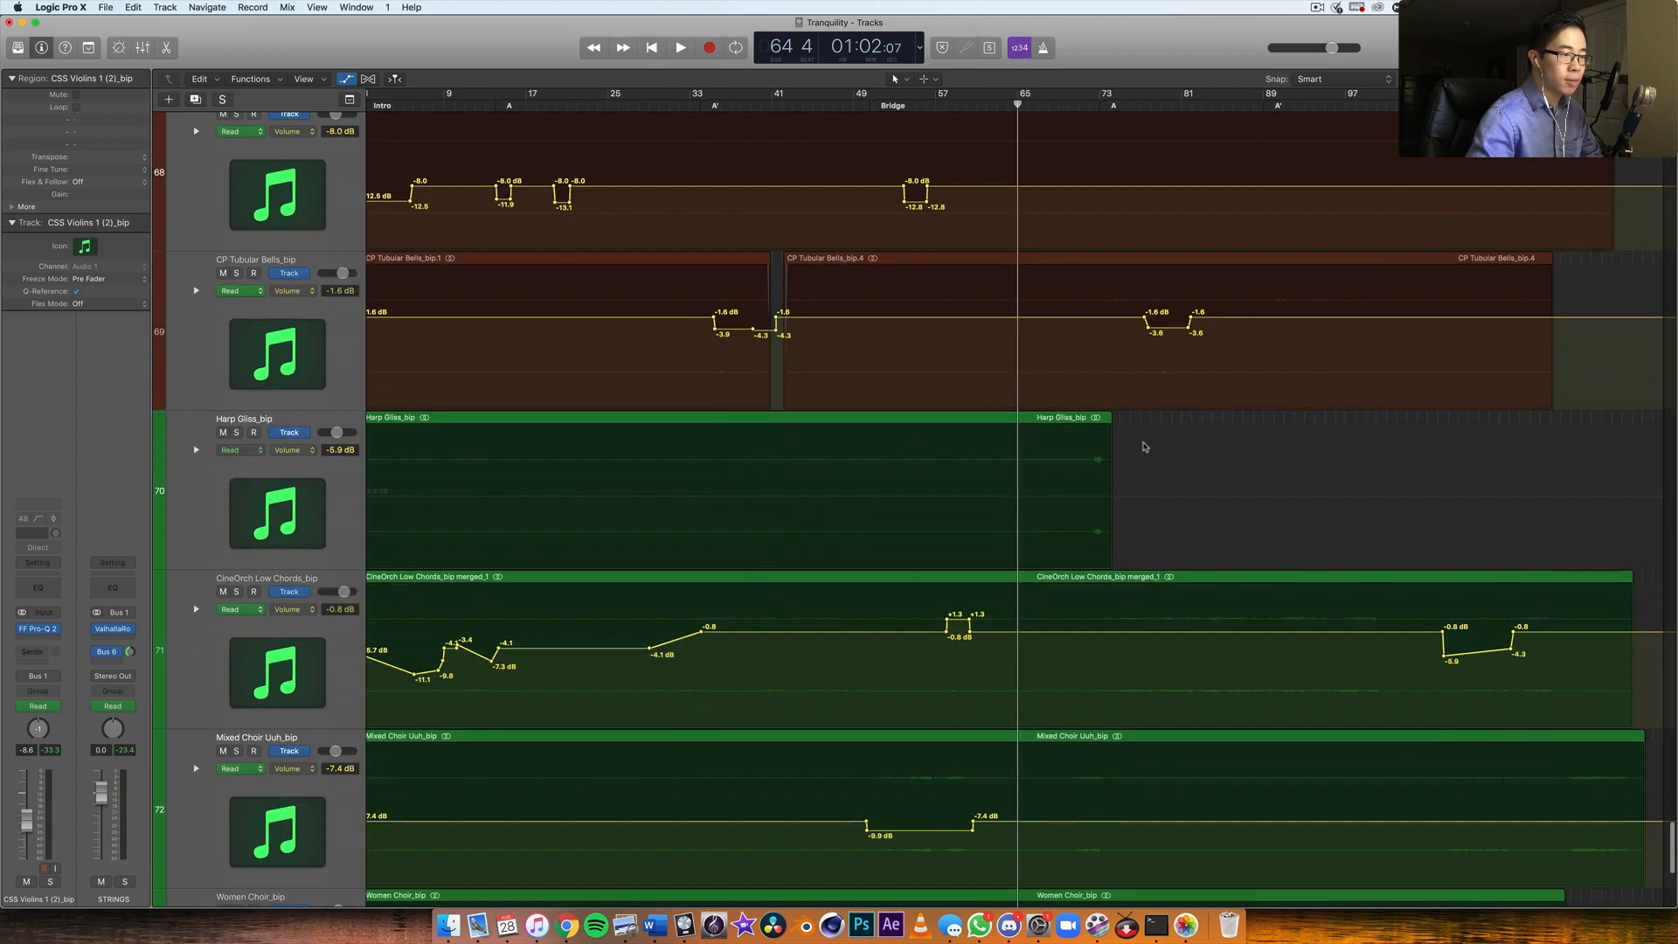
{"action": "scroll", "coordinate": [1144, 447], "scroll_direction": "down", "scroll_amount": 5}
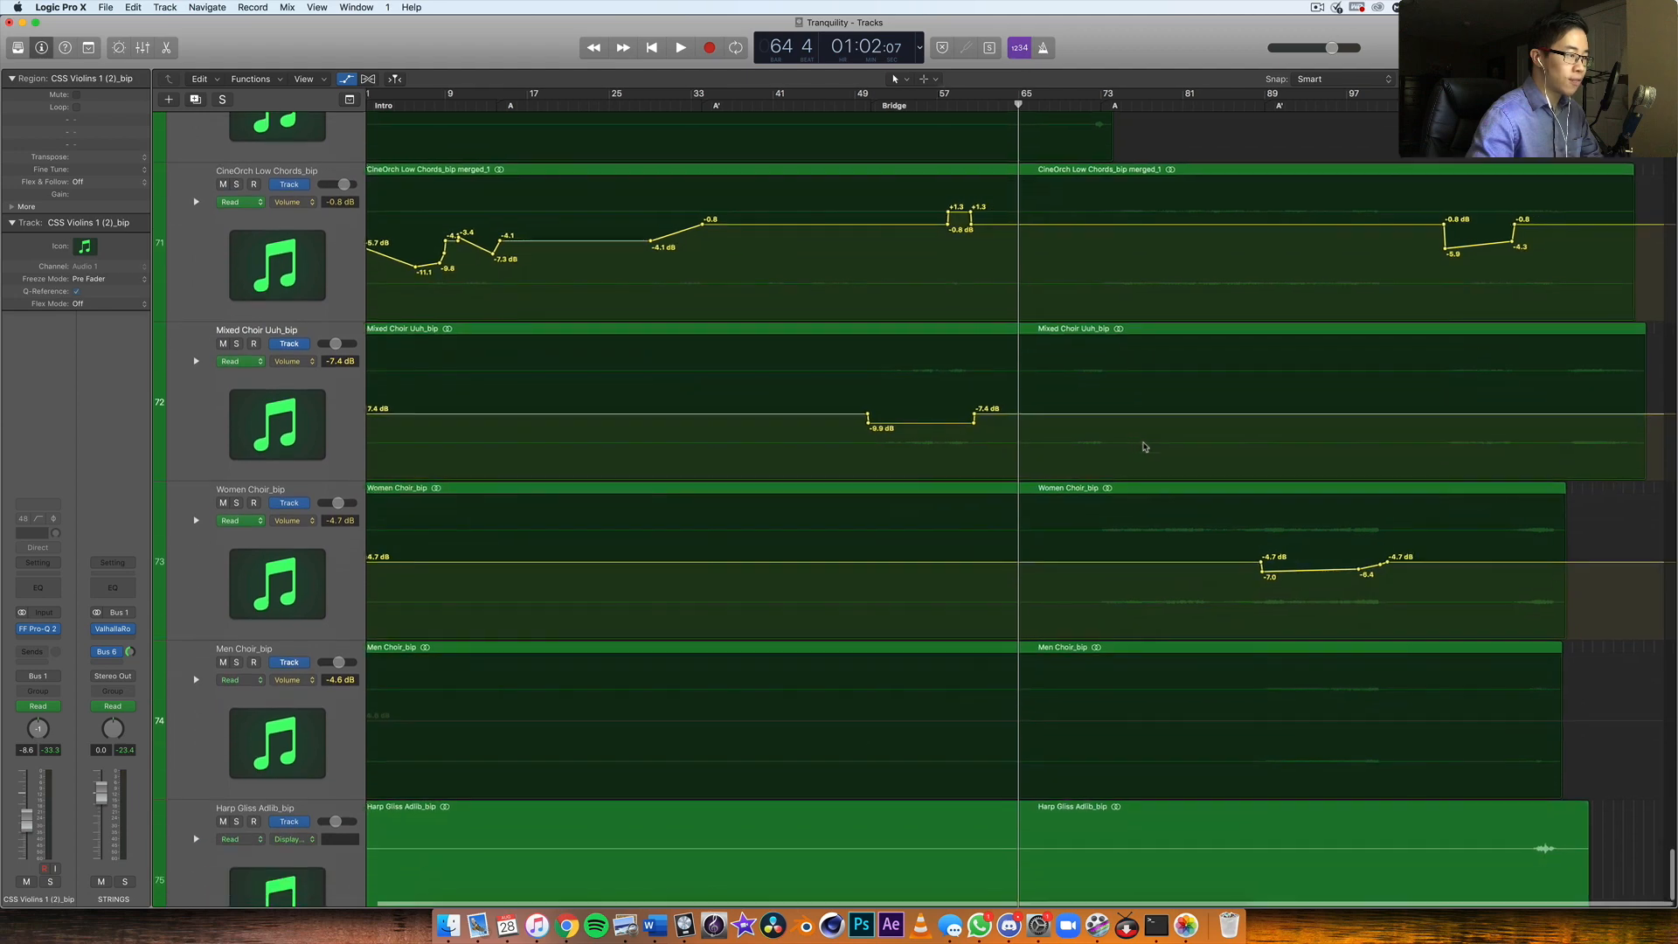
{"action": "scroll", "coordinate": [1144, 447], "scroll_direction": "up", "scroll_amount": 10}
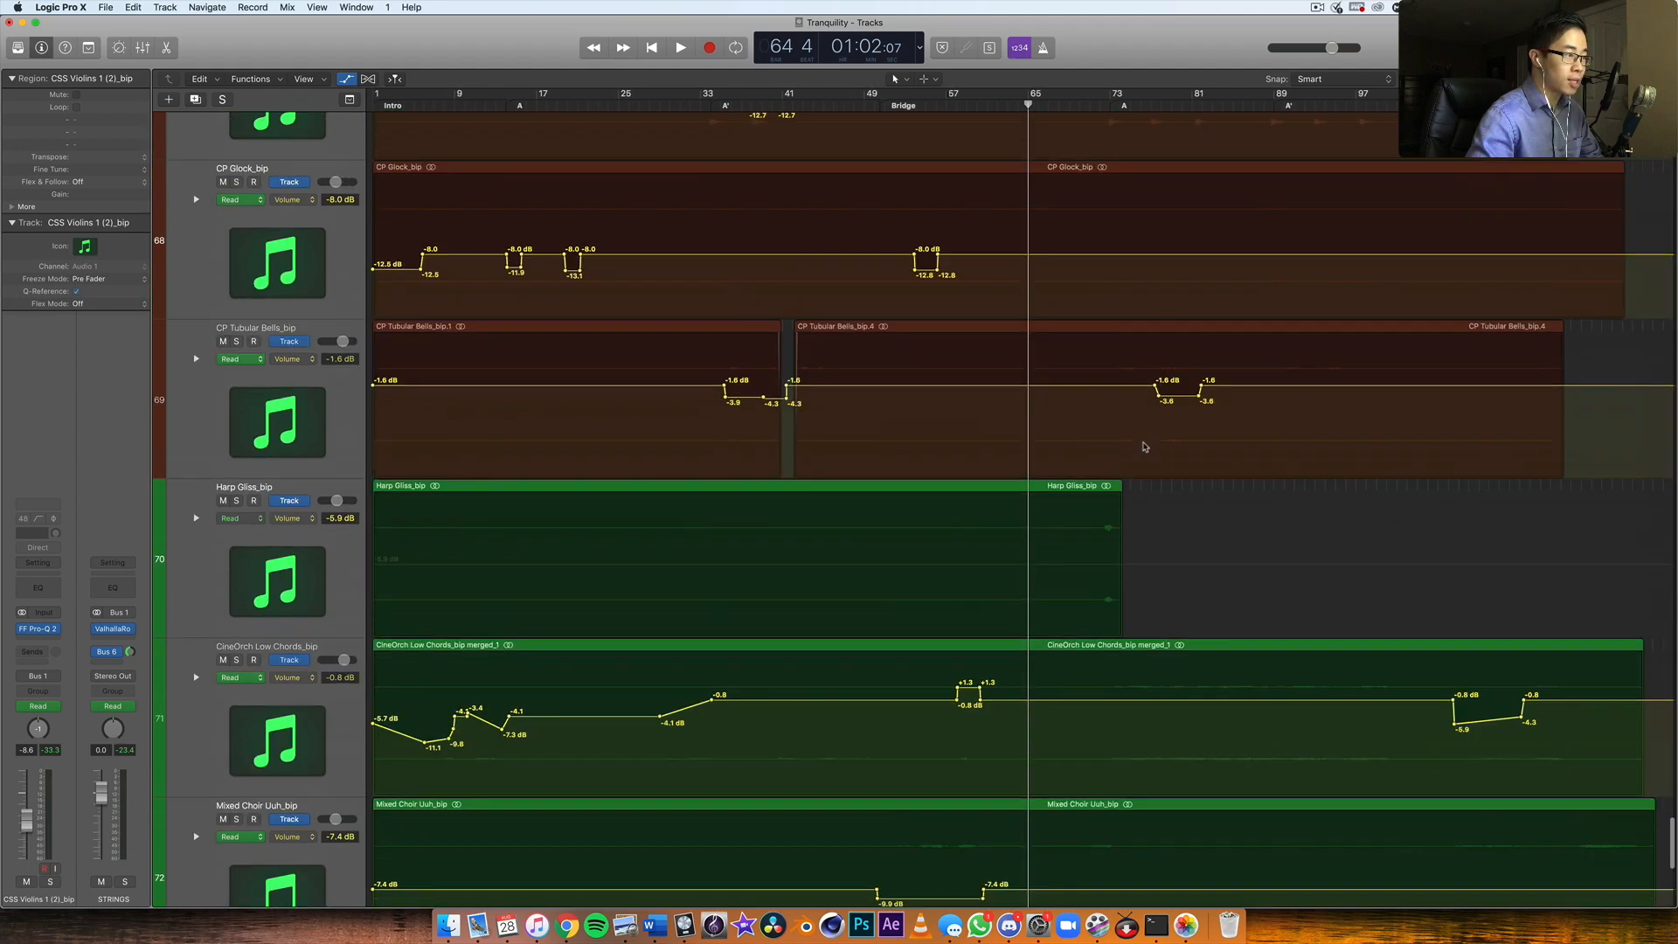
{"action": "scroll", "coordinate": [1204, 429], "scroll_direction": "up", "scroll_amount": 8}
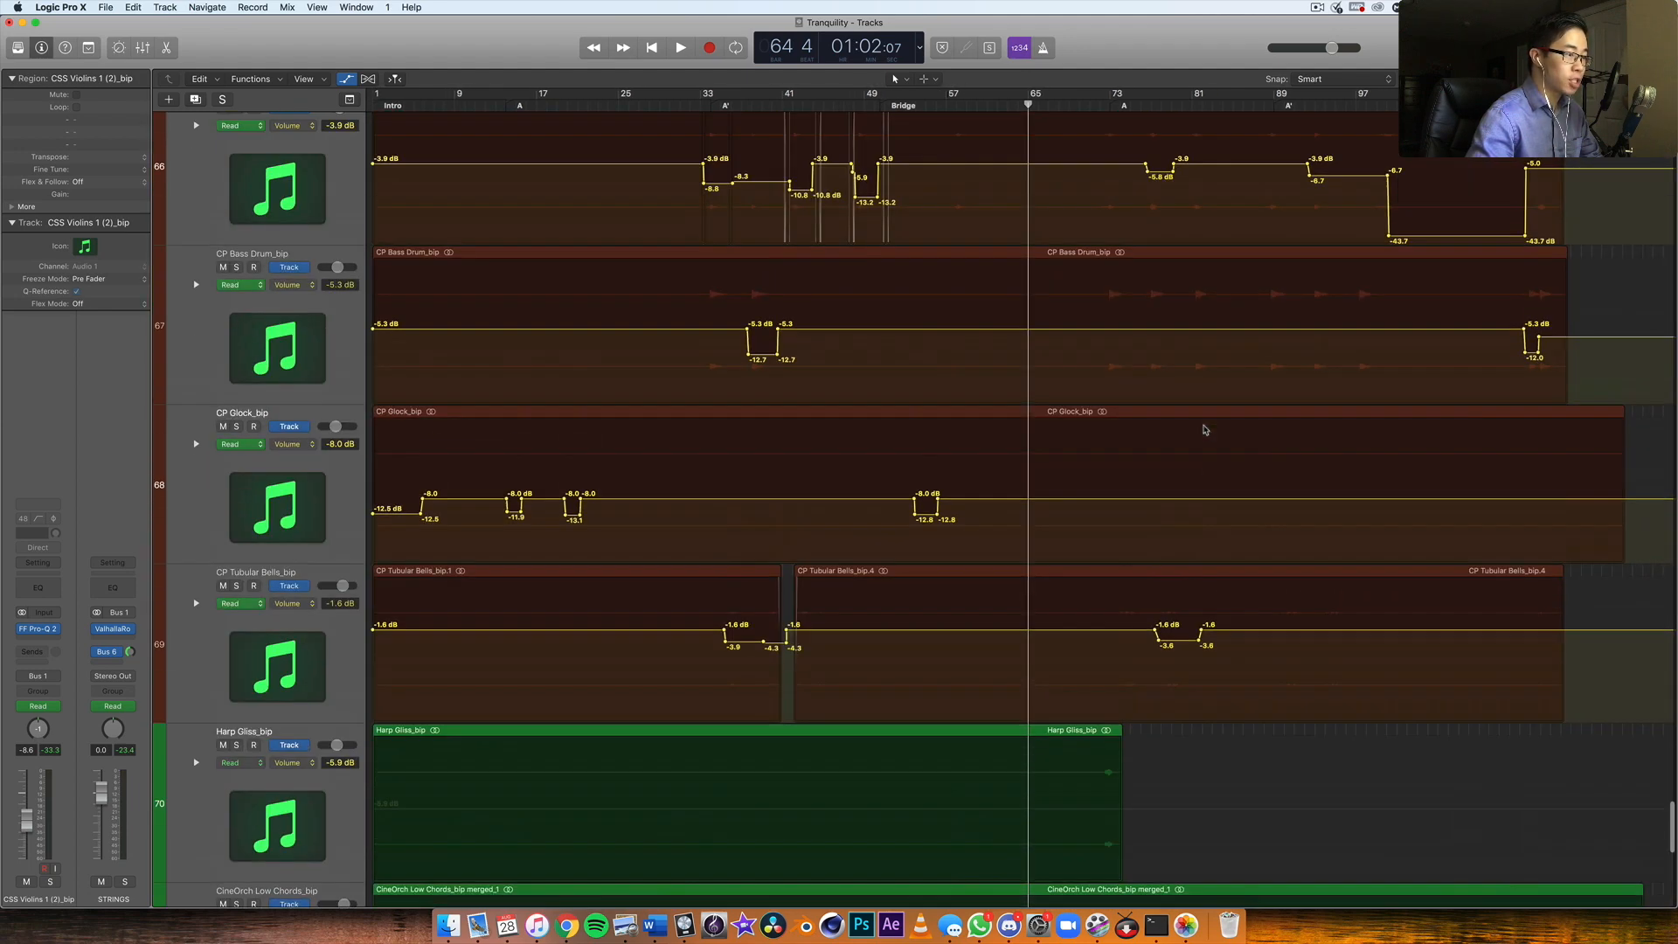
{"action": "scroll", "coordinate": [1205, 429], "scroll_direction": "up", "scroll_amount": 15}
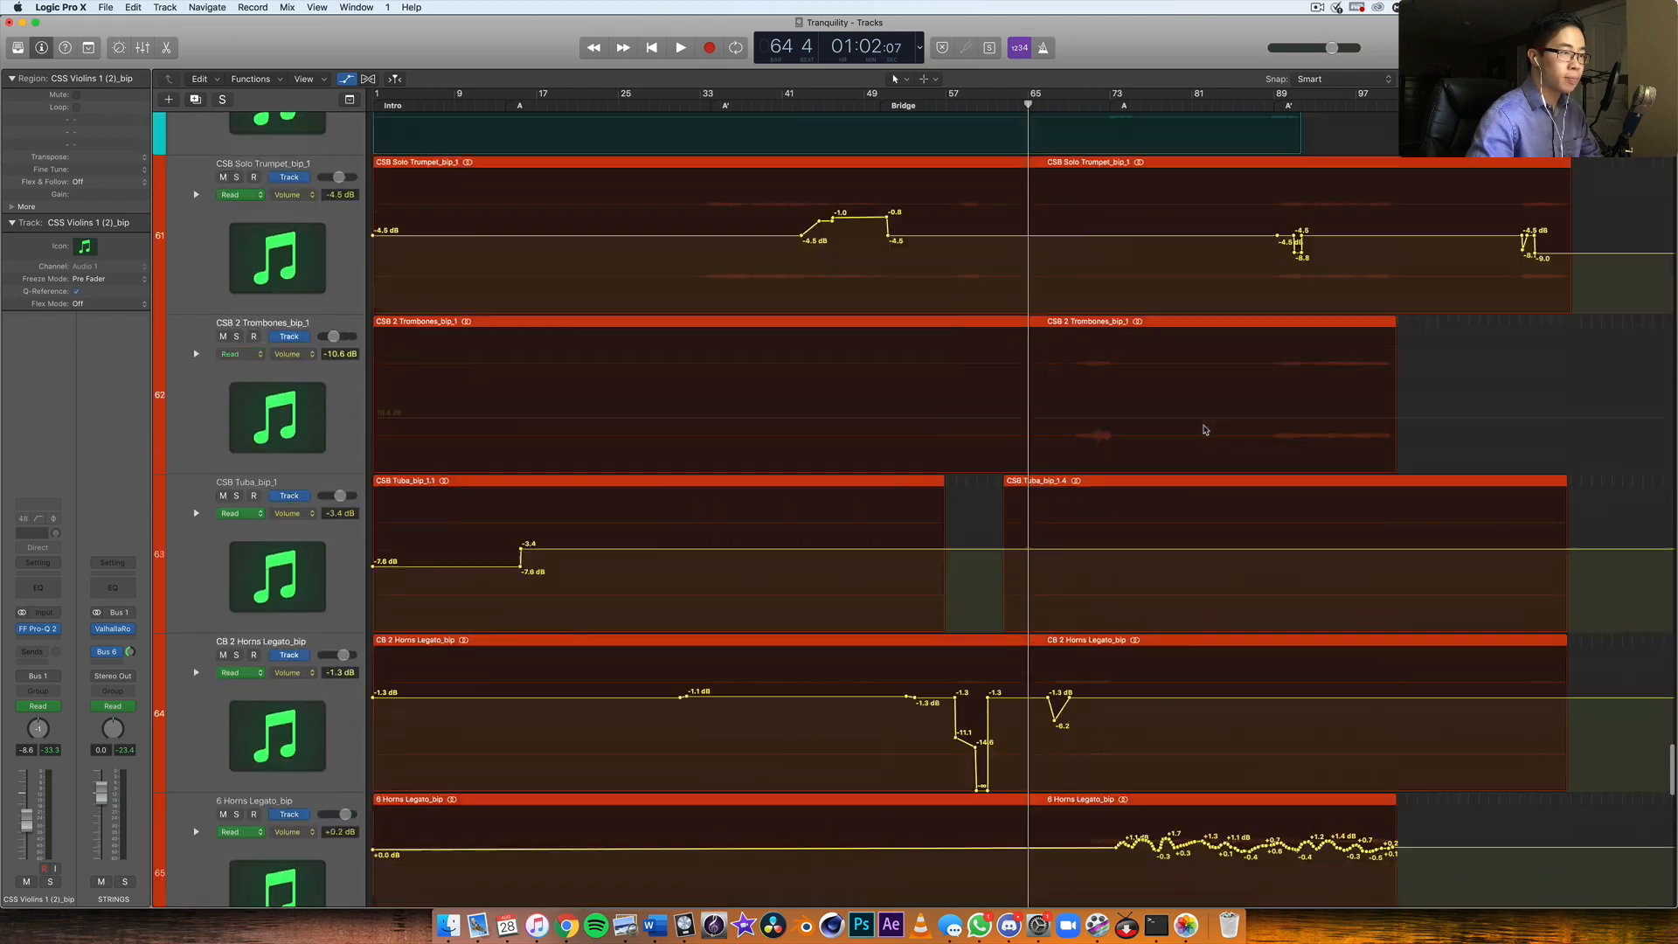
{"action": "scroll", "coordinate": [1205, 429], "scroll_direction": "up", "scroll_amount": 7}
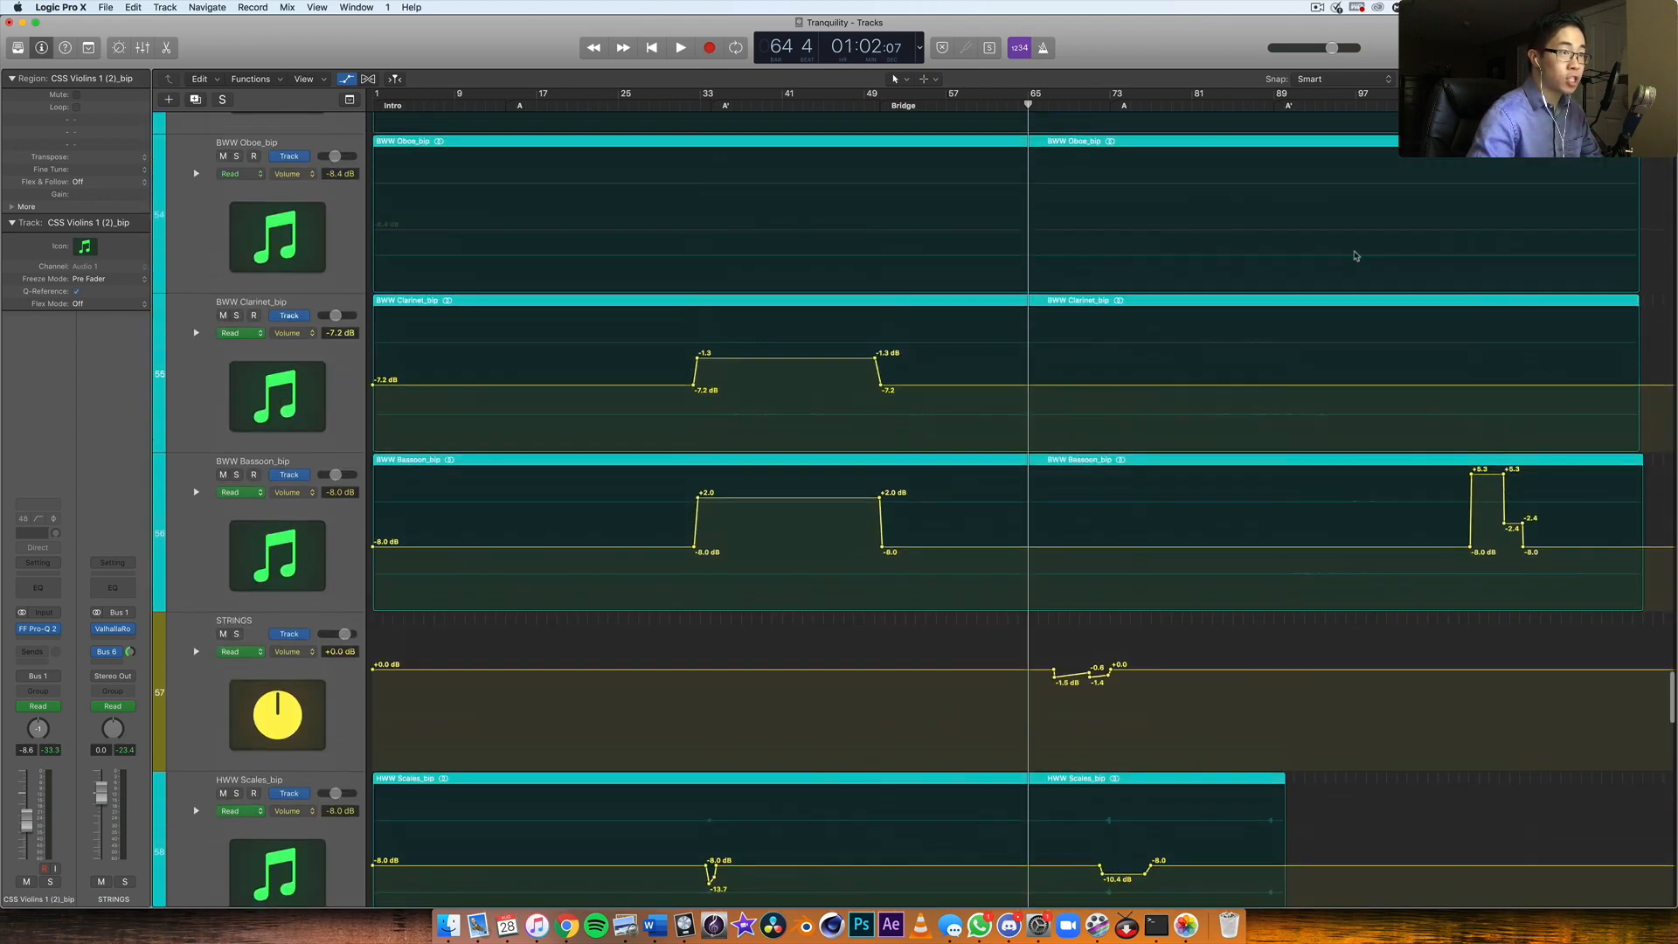
Step: Hide the track automation and reduce the vertical zoom so many more tracks fit in the Tracks area
{"action": "left_click", "coordinate": [347, 79]}
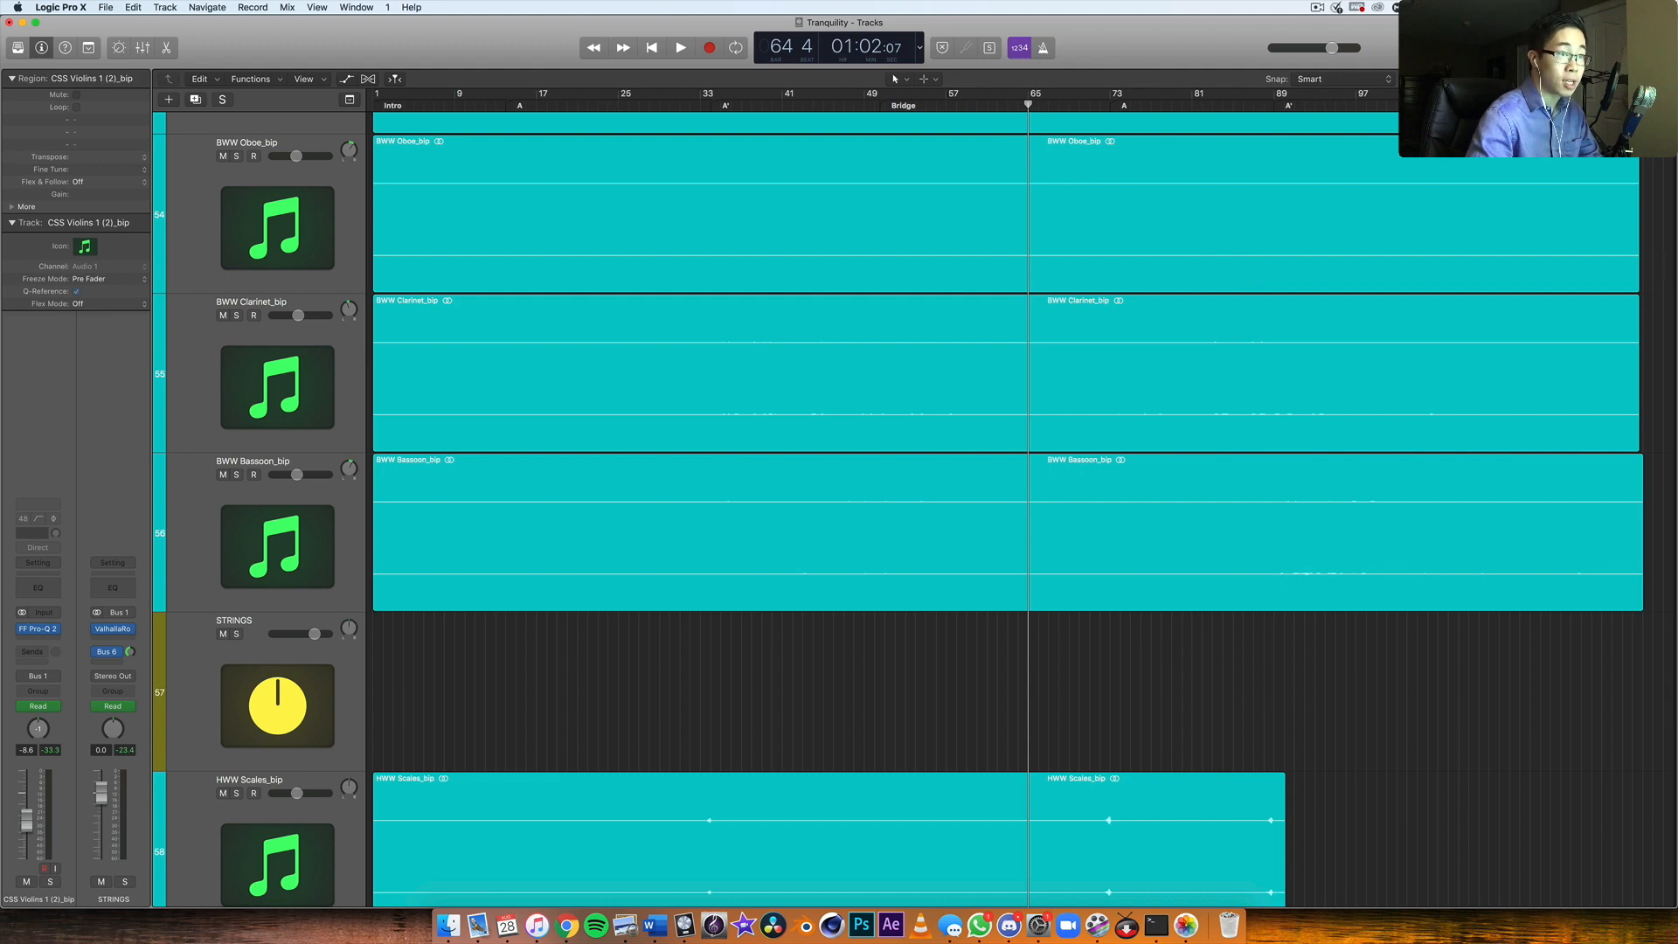
{"action": "key", "text": "super+Up"}
{"action": "key", "text": "super+Up"}
{"action": "key", "text": "super+Up"}
{"action": "key", "text": "super+Up"}
{"action": "key", "text": "super+Up"}
{"action": "key", "text": "super+Up"}
{"action": "key", "text": "super+Up"}
{"action": "key", "text": "super+Up"}
{"action": "key", "text": "super+Up"}
{"action": "key", "text": "super+Up"}
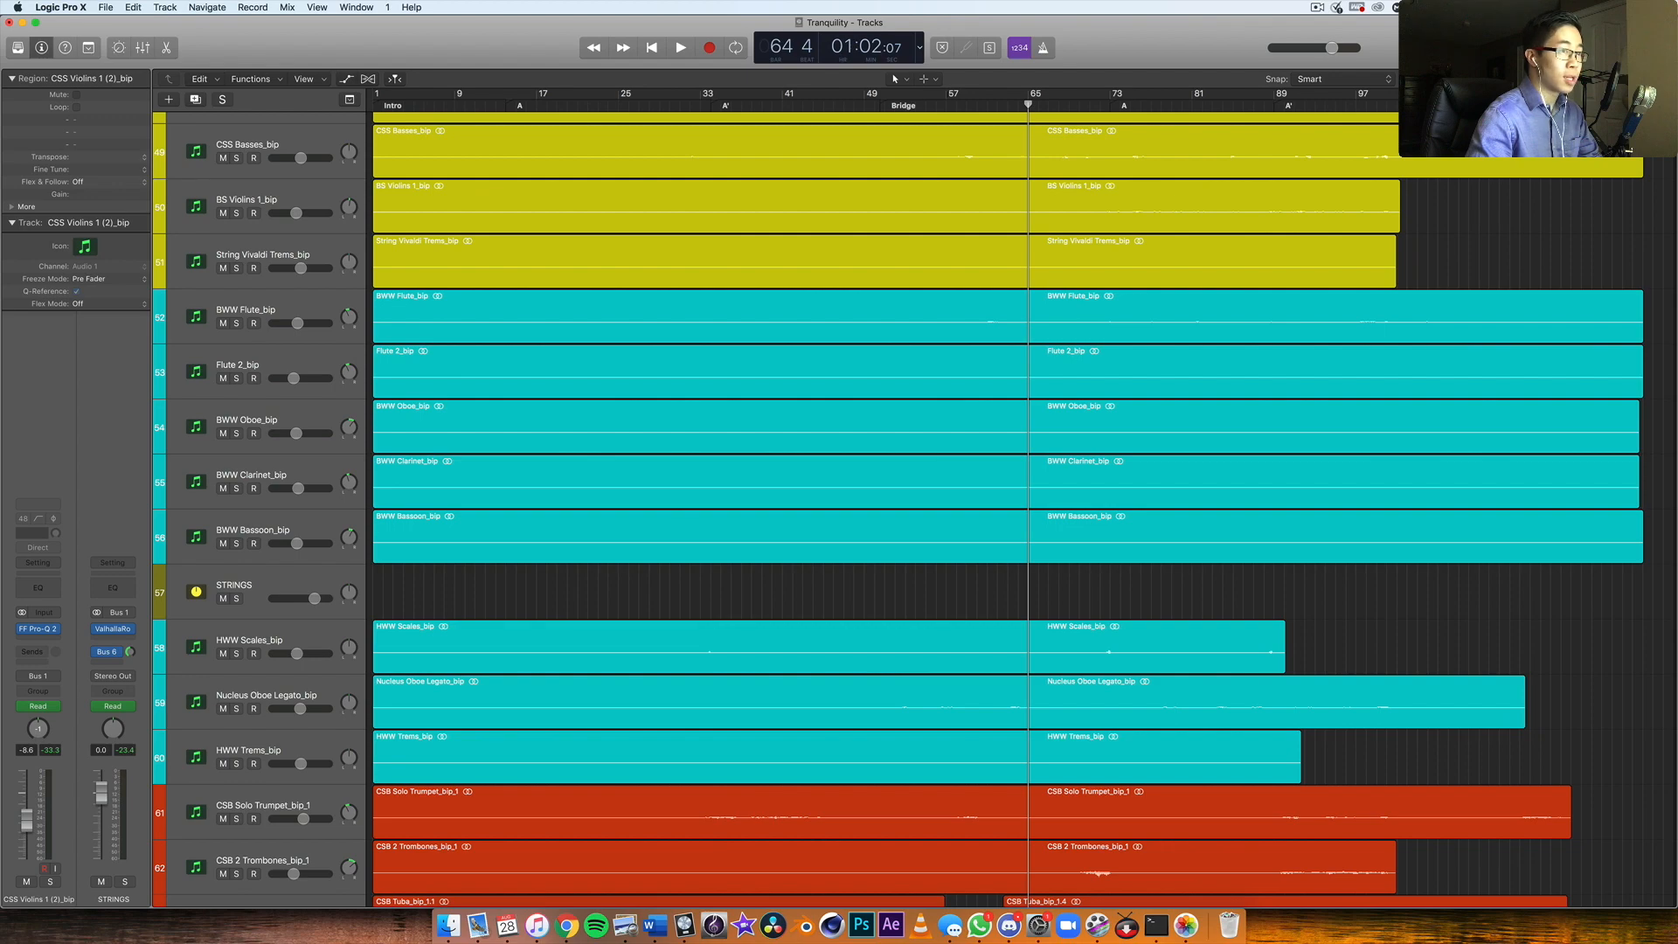
{"action": "key", "text": "super+Up"}
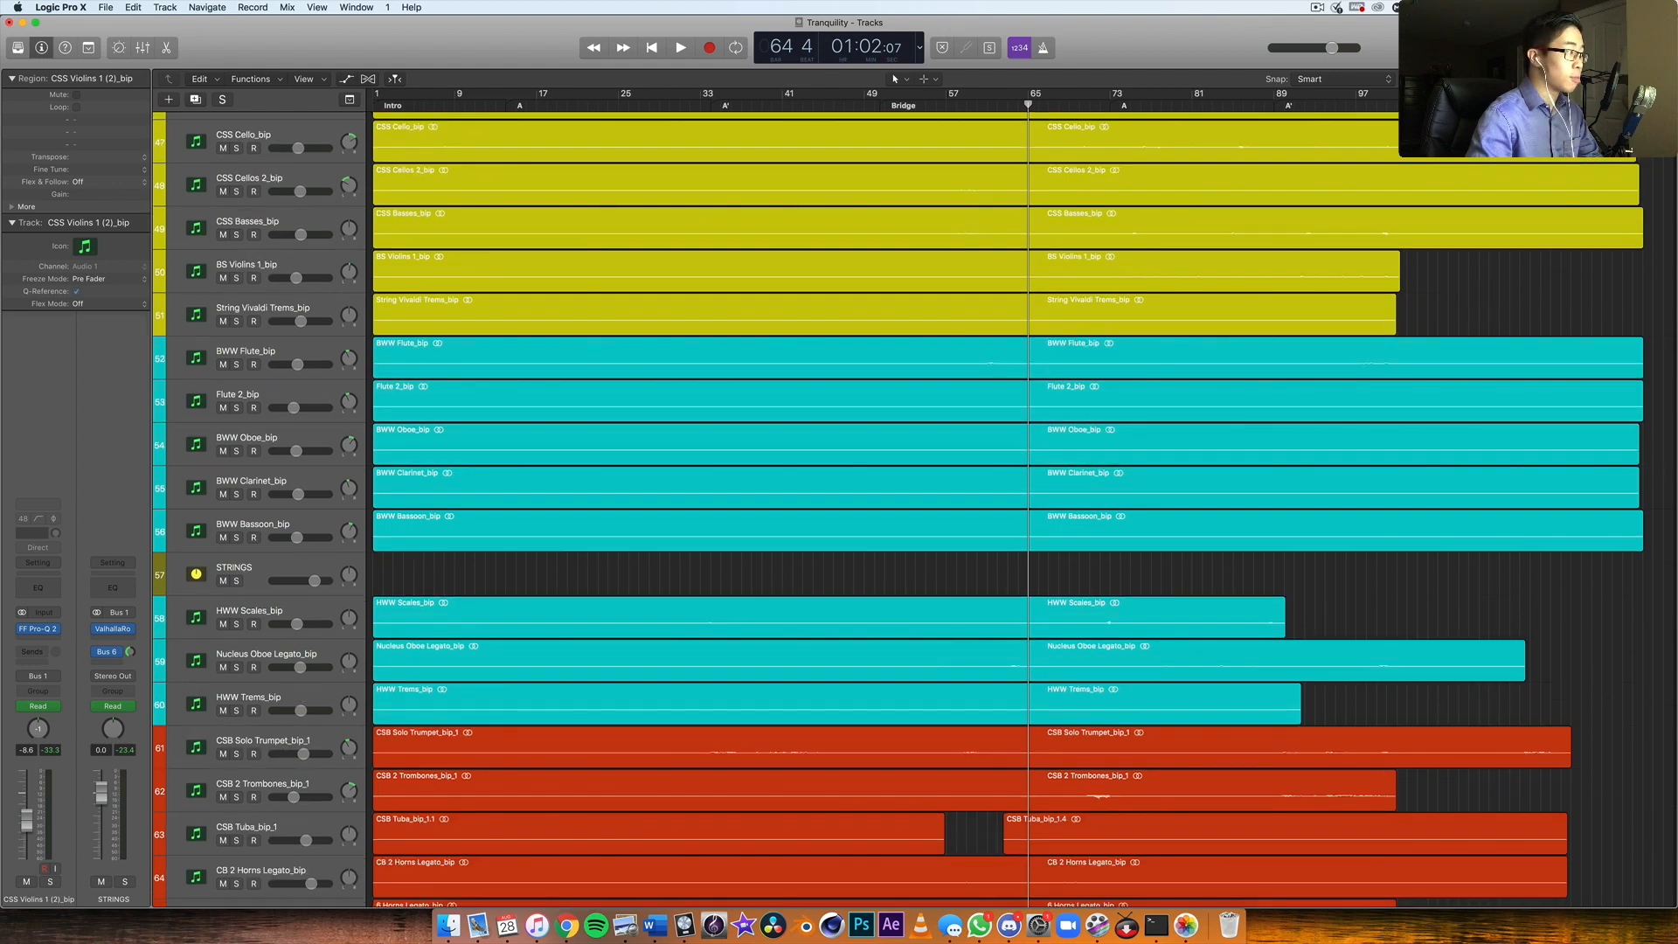
{"action": "key", "text": "super+Up"}
Step: Look over the whole arrangement, from the original MIDI tracks to the bounced strings, woodwinds and brass, and deselect the regions
{"action": "scroll", "coordinate": [1210, 506], "scroll_direction": "up", "scroll_amount": 20}
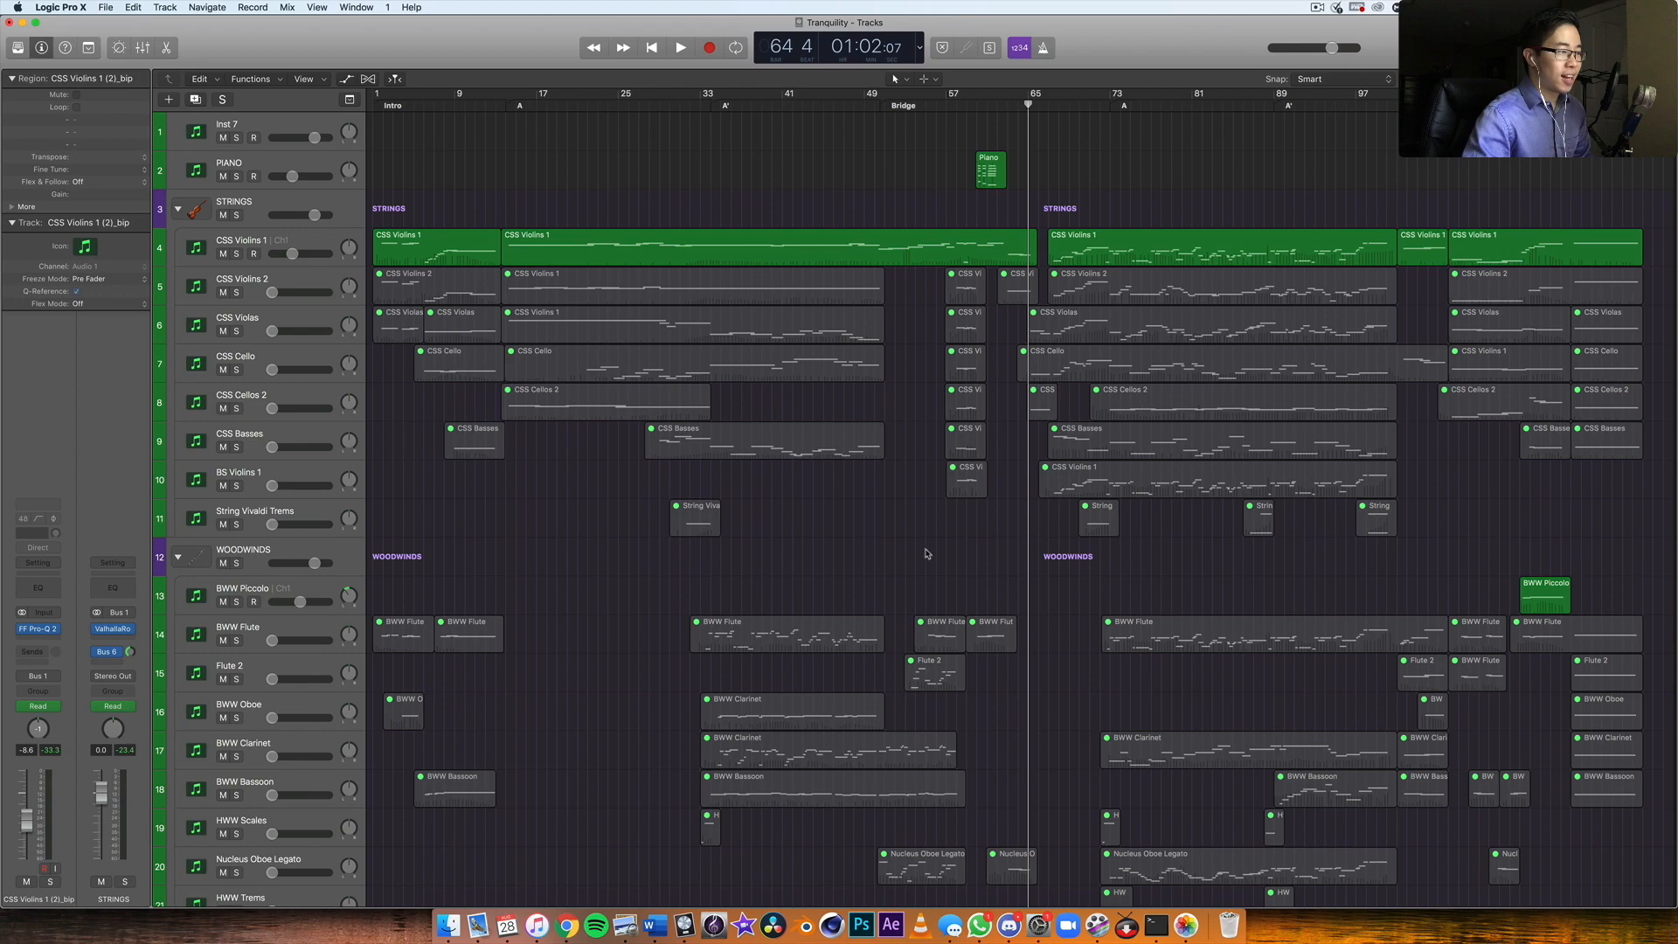
{"action": "scroll", "coordinate": [844, 522], "scroll_direction": "down", "scroll_amount": 15}
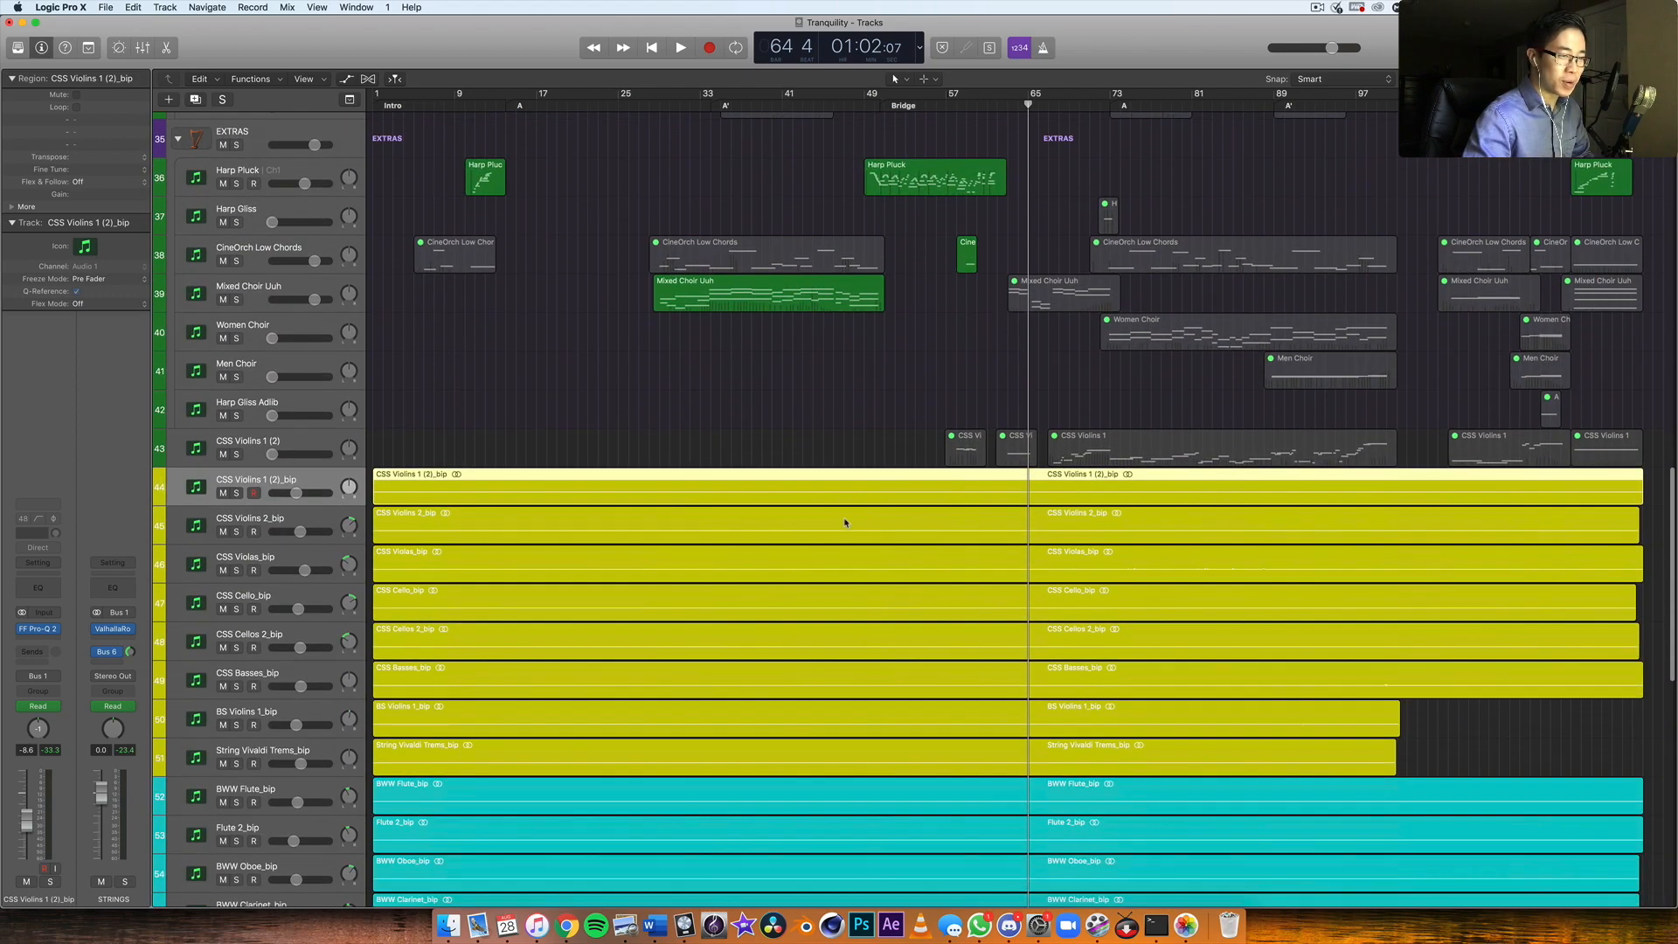
{"action": "left_click", "coordinate": [800, 426]}
{"action": "scroll", "coordinate": [799, 449], "scroll_direction": "down", "scroll_amount": 7}
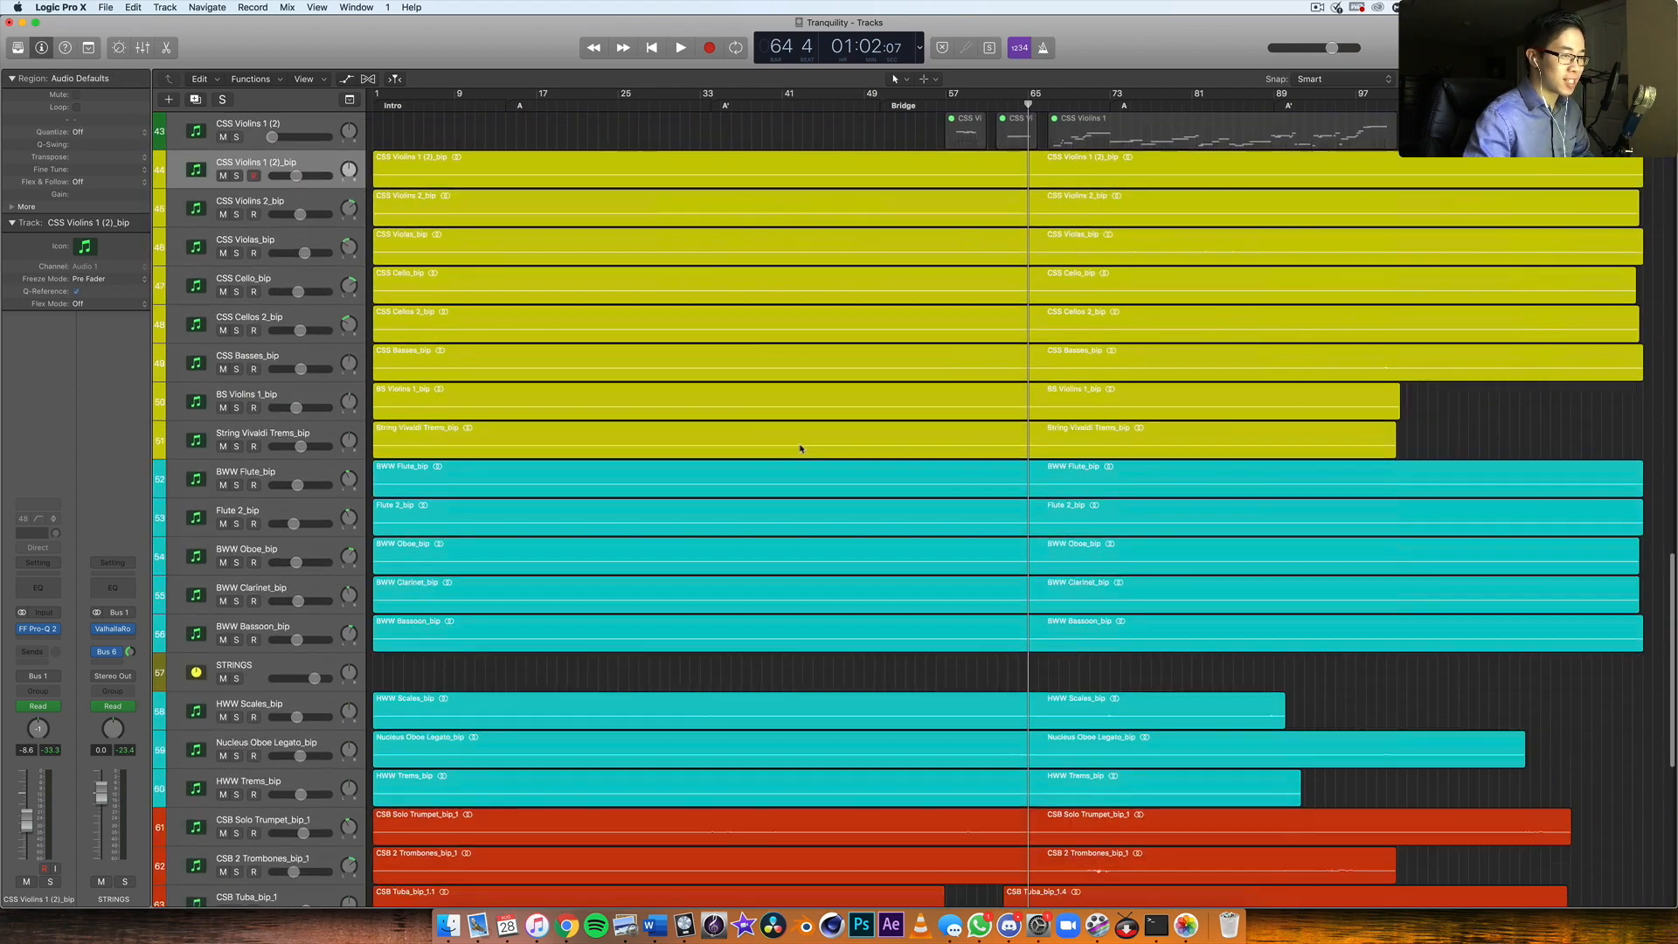
{"action": "scroll", "coordinate": [799, 448], "scroll_direction": "up", "scroll_amount": 20}
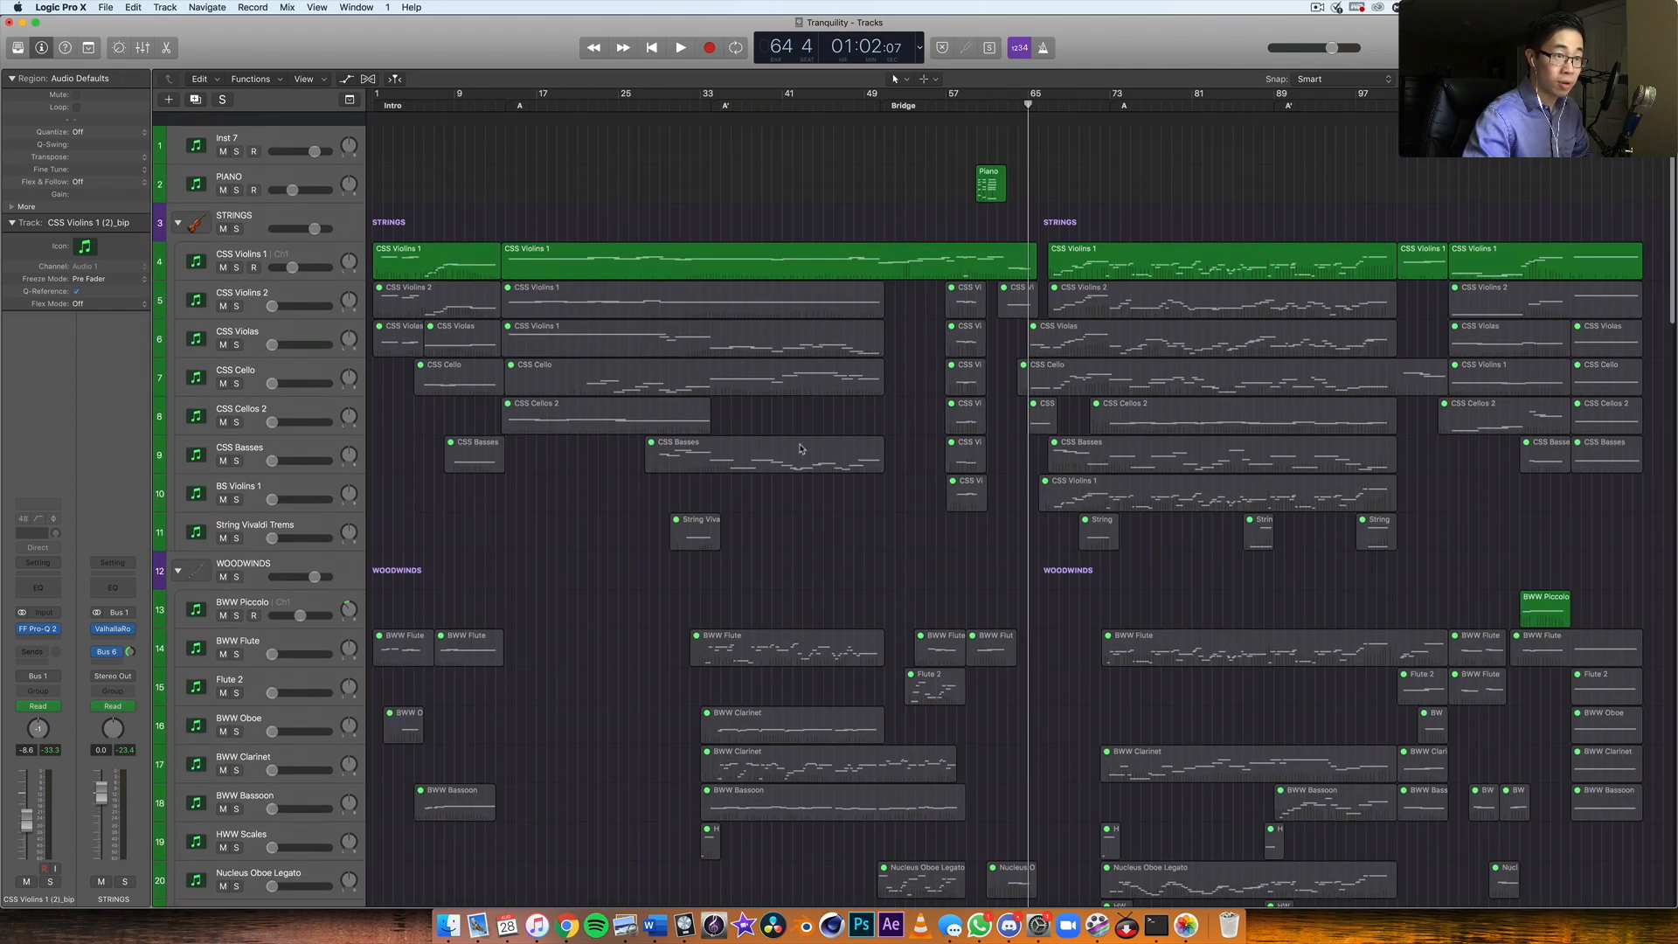